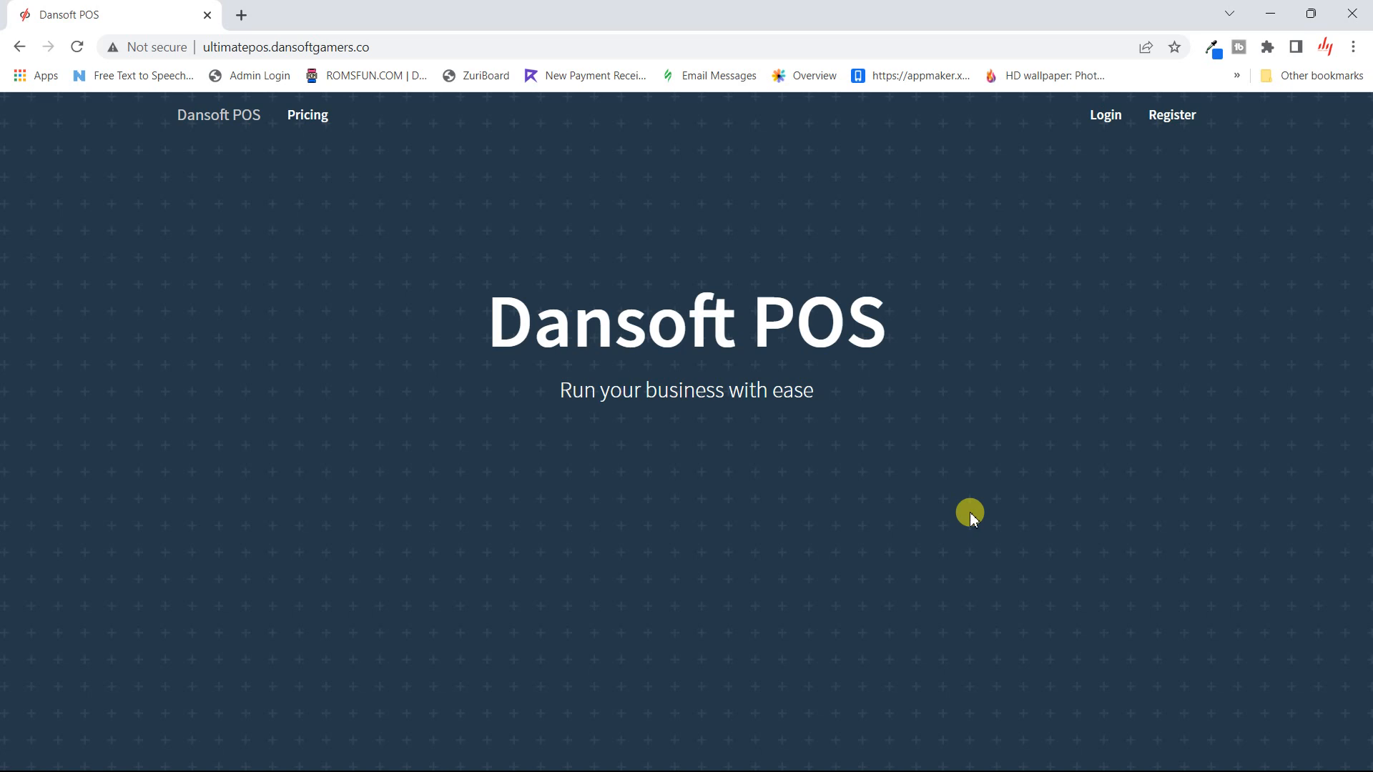
- Log in to Awesome Pharmacy with the saved username and the account password
{"action": "left_click", "coordinate": [1104, 125]}
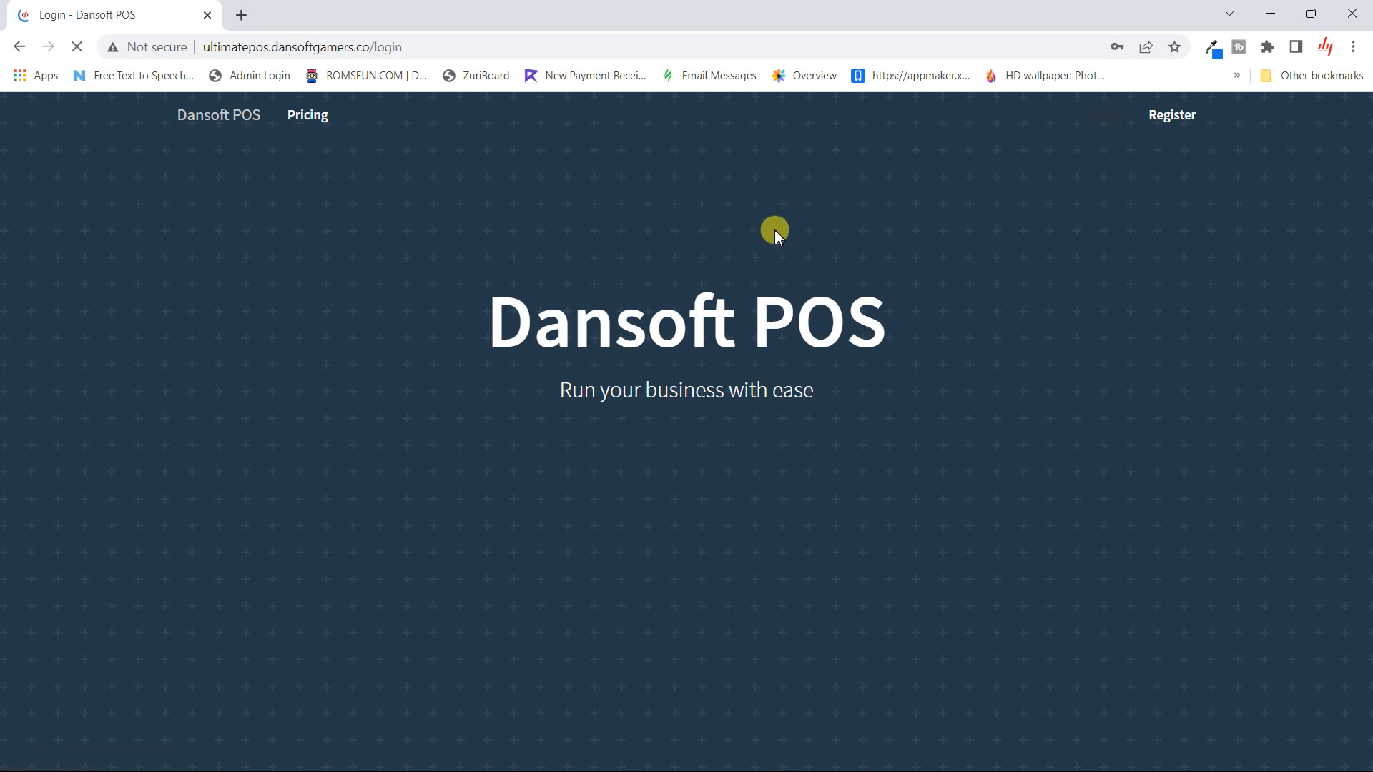
{"action": "left_click", "coordinate": [768, 266]}
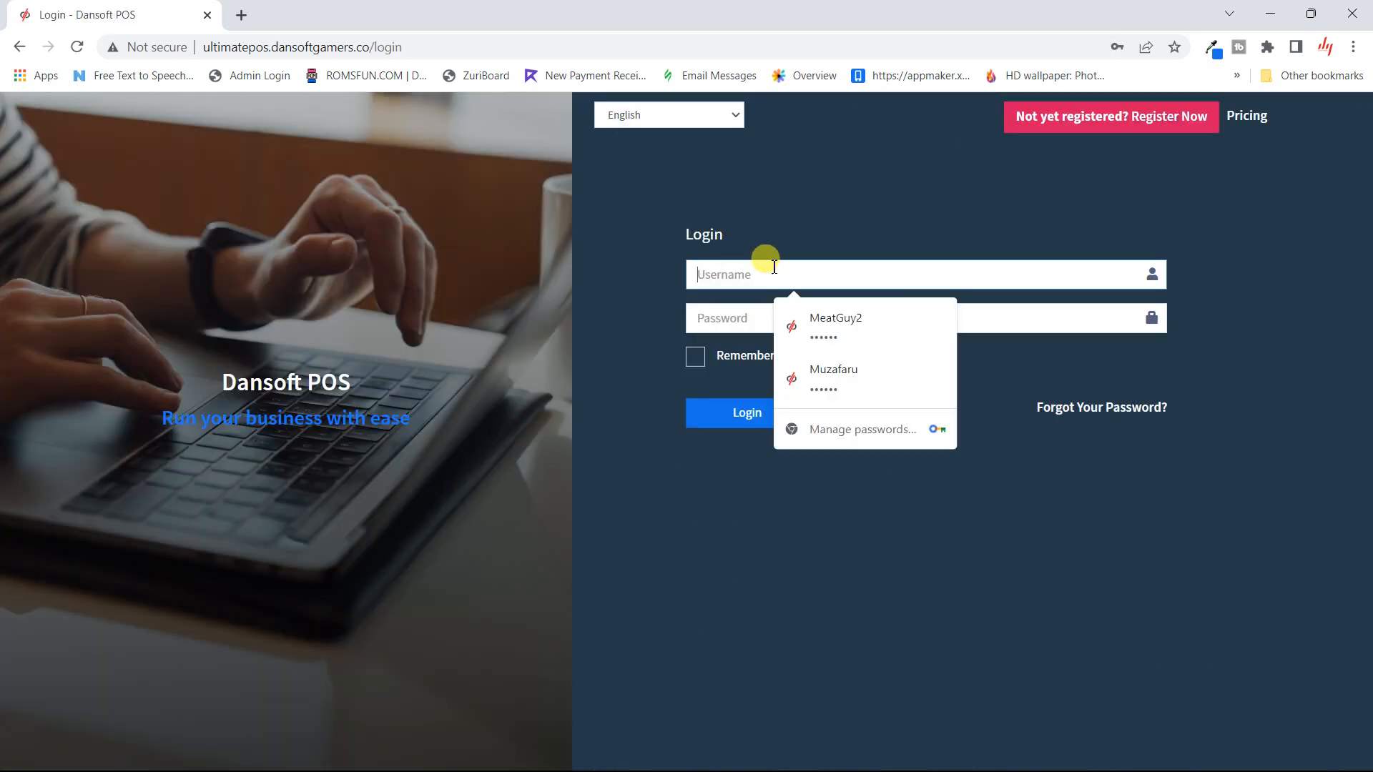
{"action": "type", "text": "Mr. Boss"}
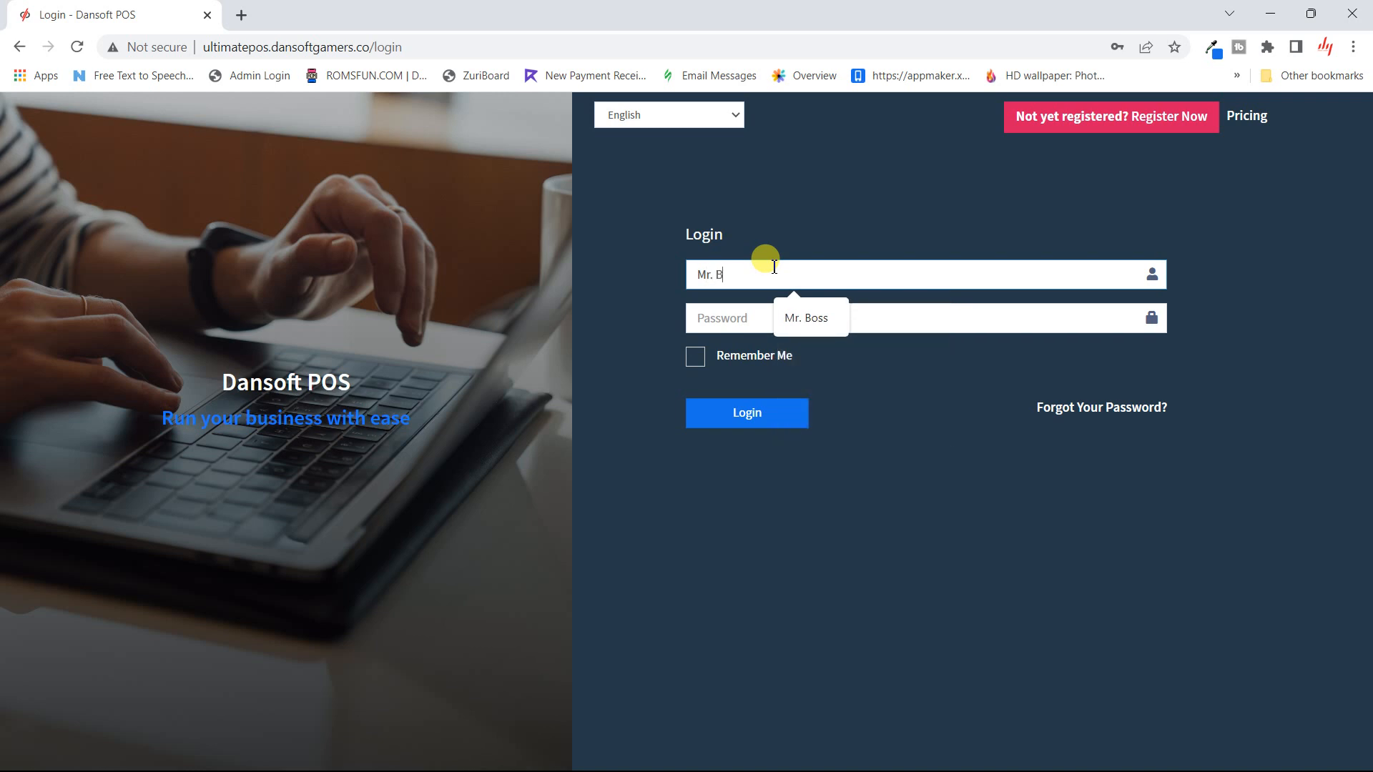
{"action": "left_click", "coordinate": [822, 321]}
{"action": "left_click", "coordinate": [799, 320]}
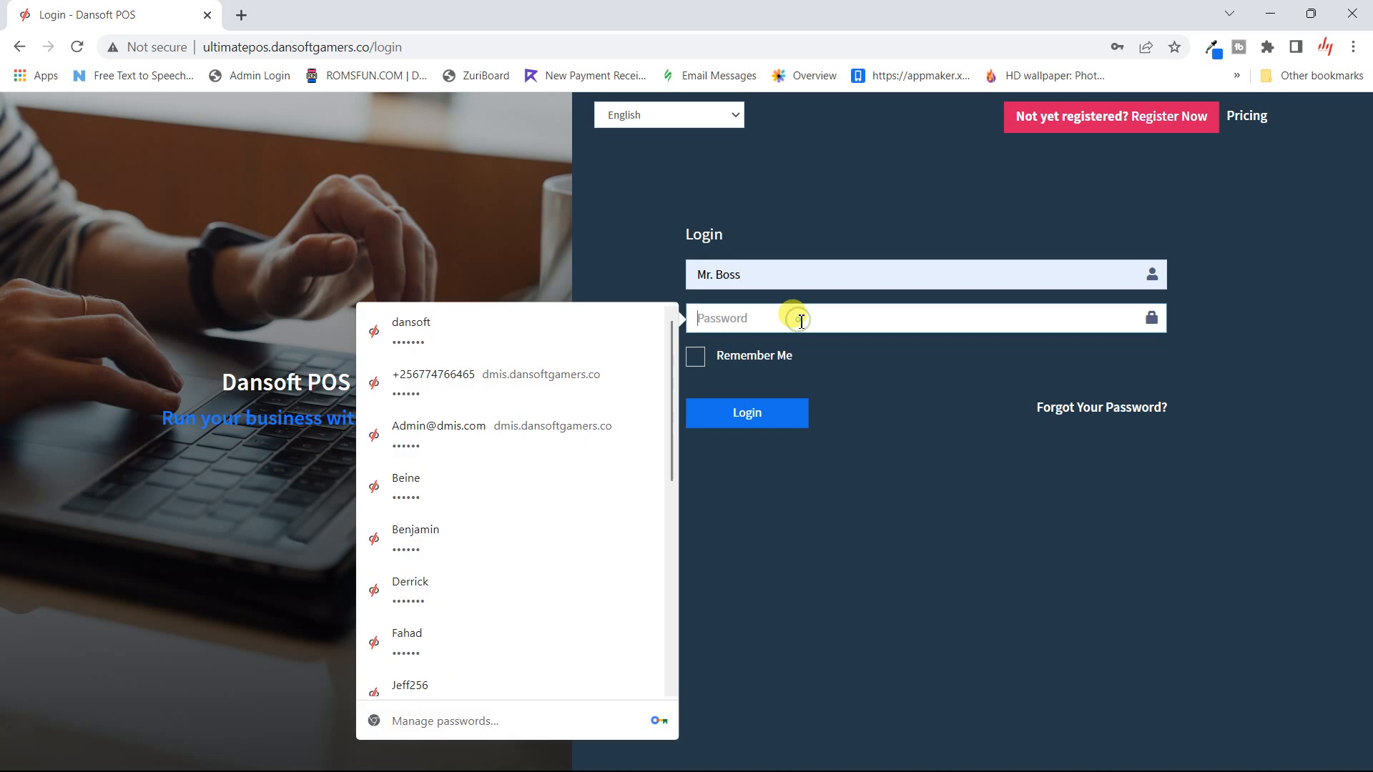
{"action": "type", "text": "••••••"}
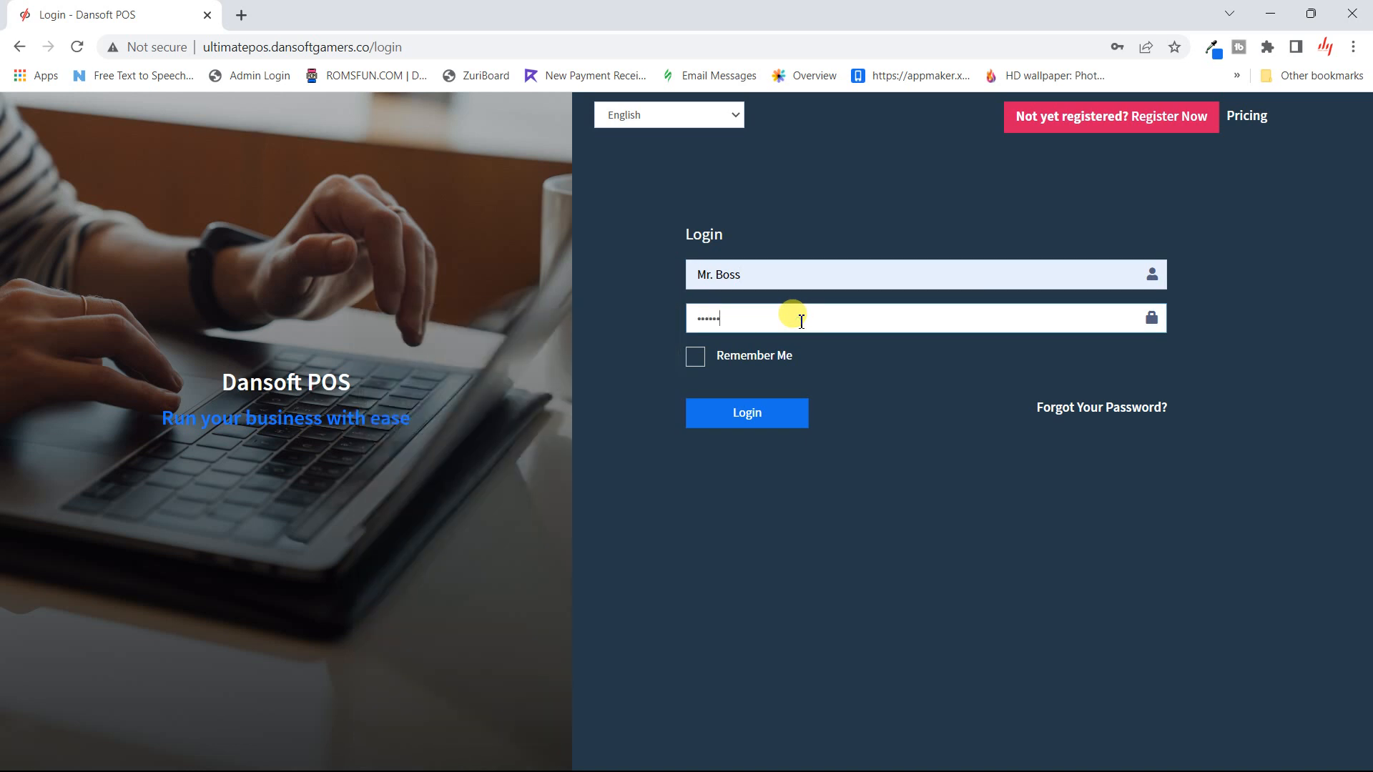
{"action": "key", "text": "Return"}
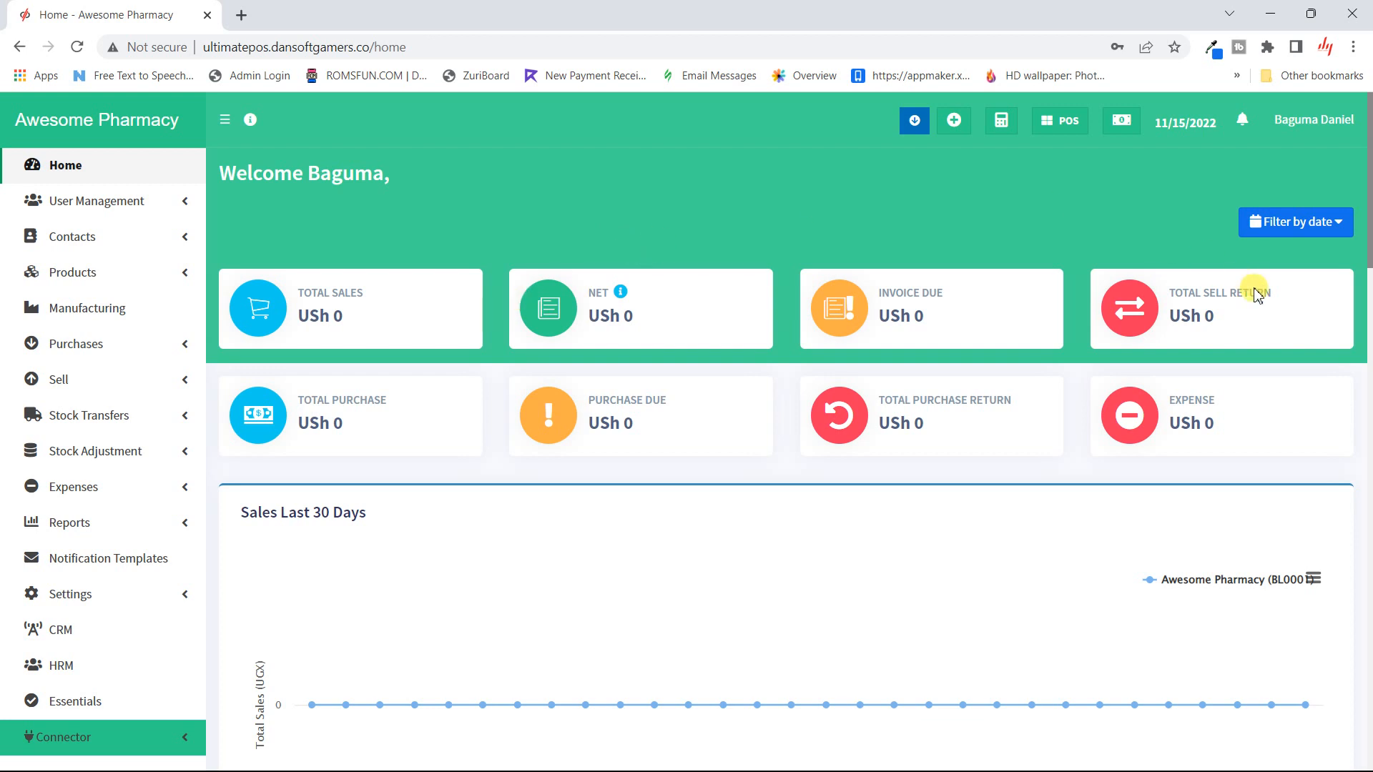
- Filter the dashboard to Today (11/15/2022) after briefly trying Last 7 Days
{"action": "left_click", "coordinate": [1327, 230]}
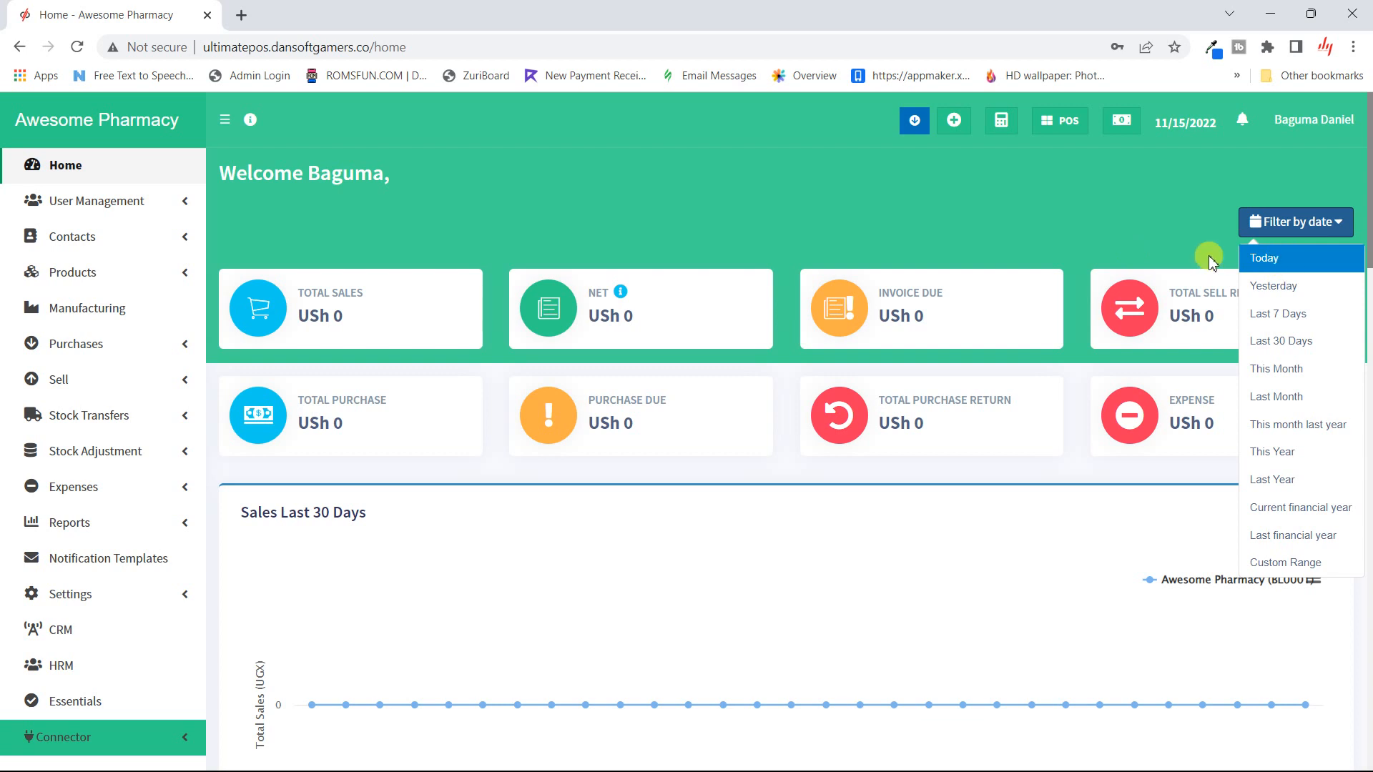
{"action": "left_click", "coordinate": [1287, 313]}
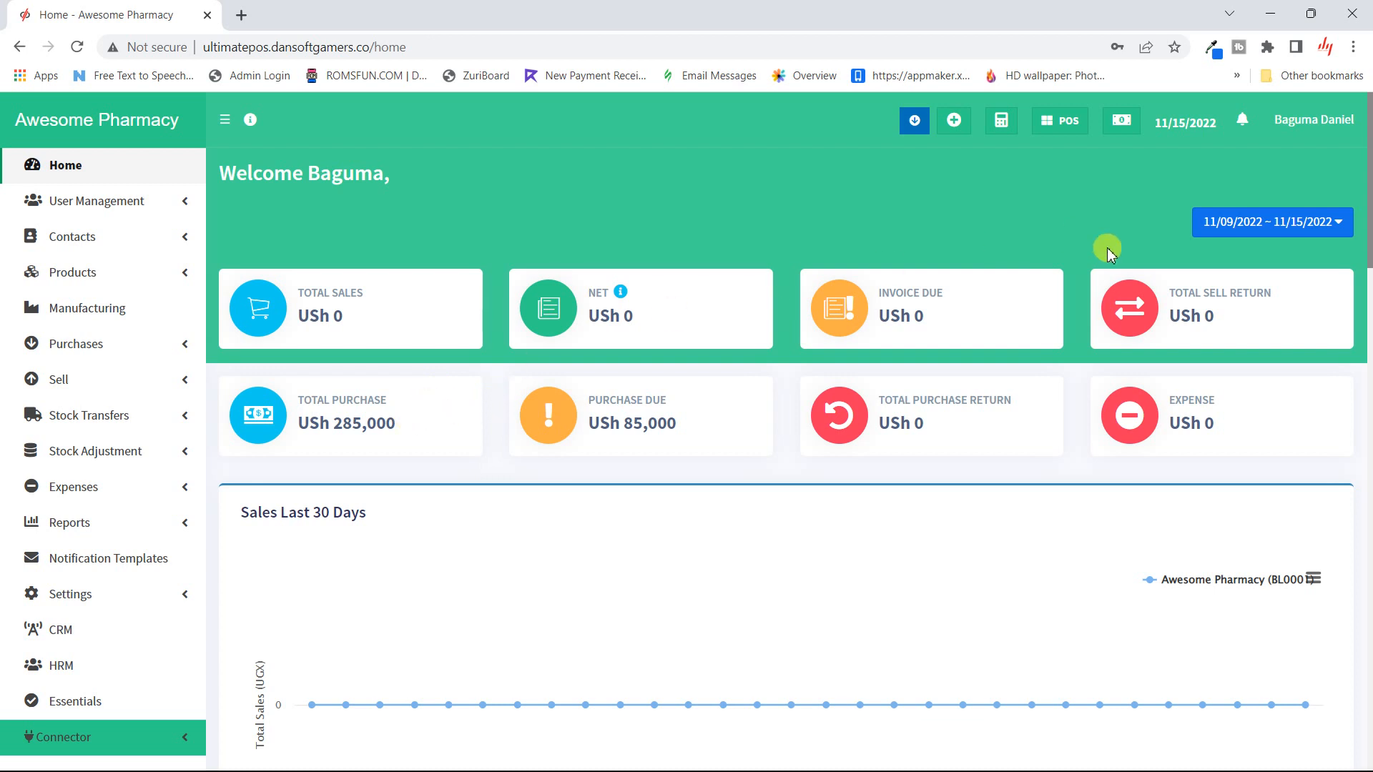
{"action": "left_click", "coordinate": [1203, 222]}
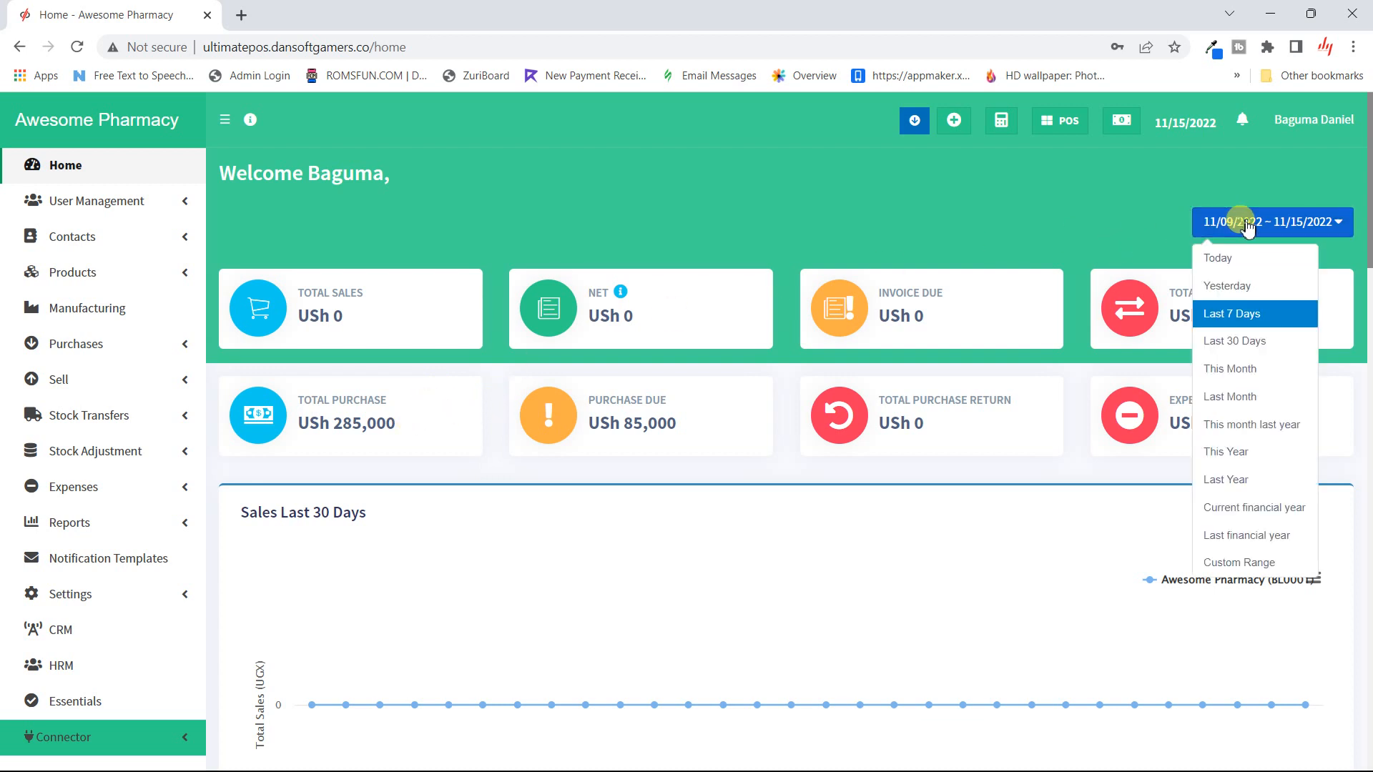
{"action": "left_click", "coordinate": [1264, 261]}
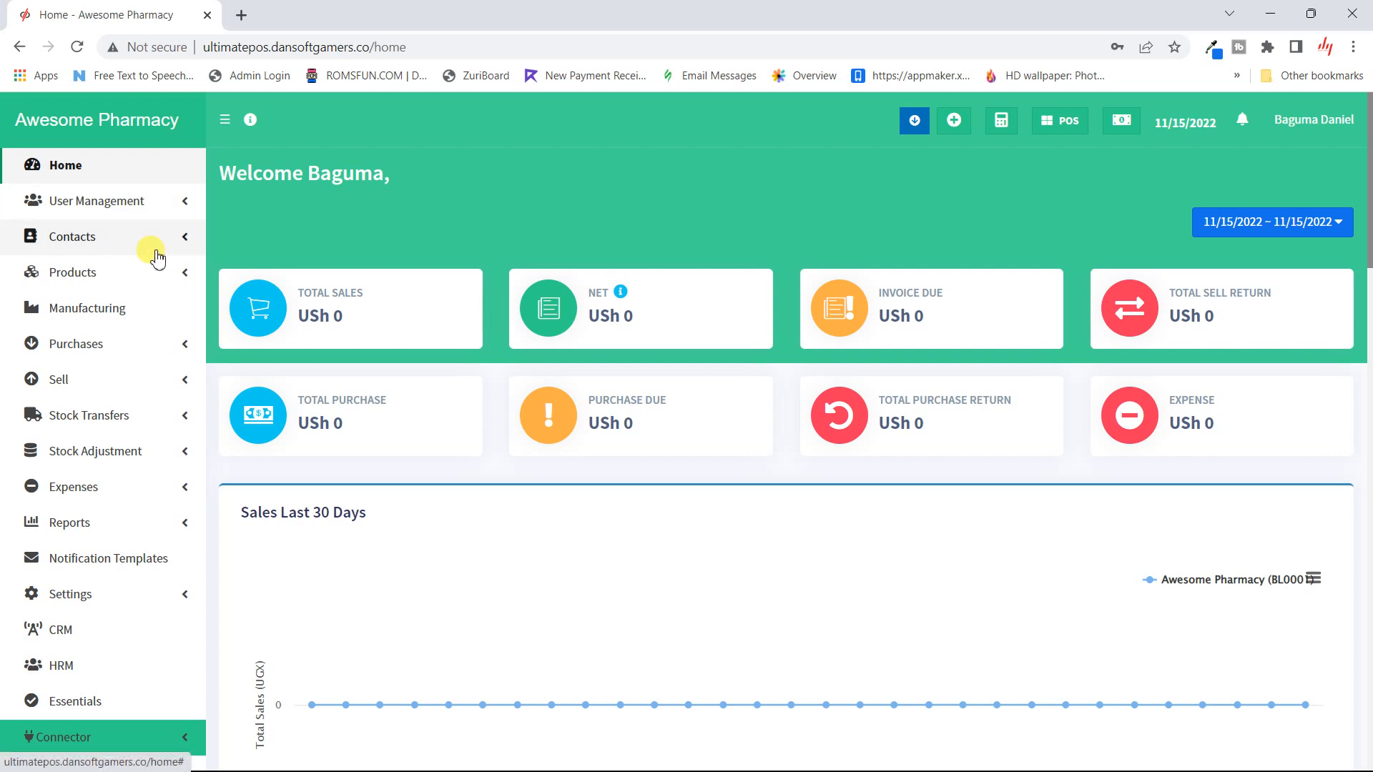
{"action": "scroll", "coordinate": [158, 258], "scroll_direction": "down", "scroll_amount": 3}
{"action": "scroll", "coordinate": [157, 258], "scroll_direction": "up", "scroll_amount": 3}
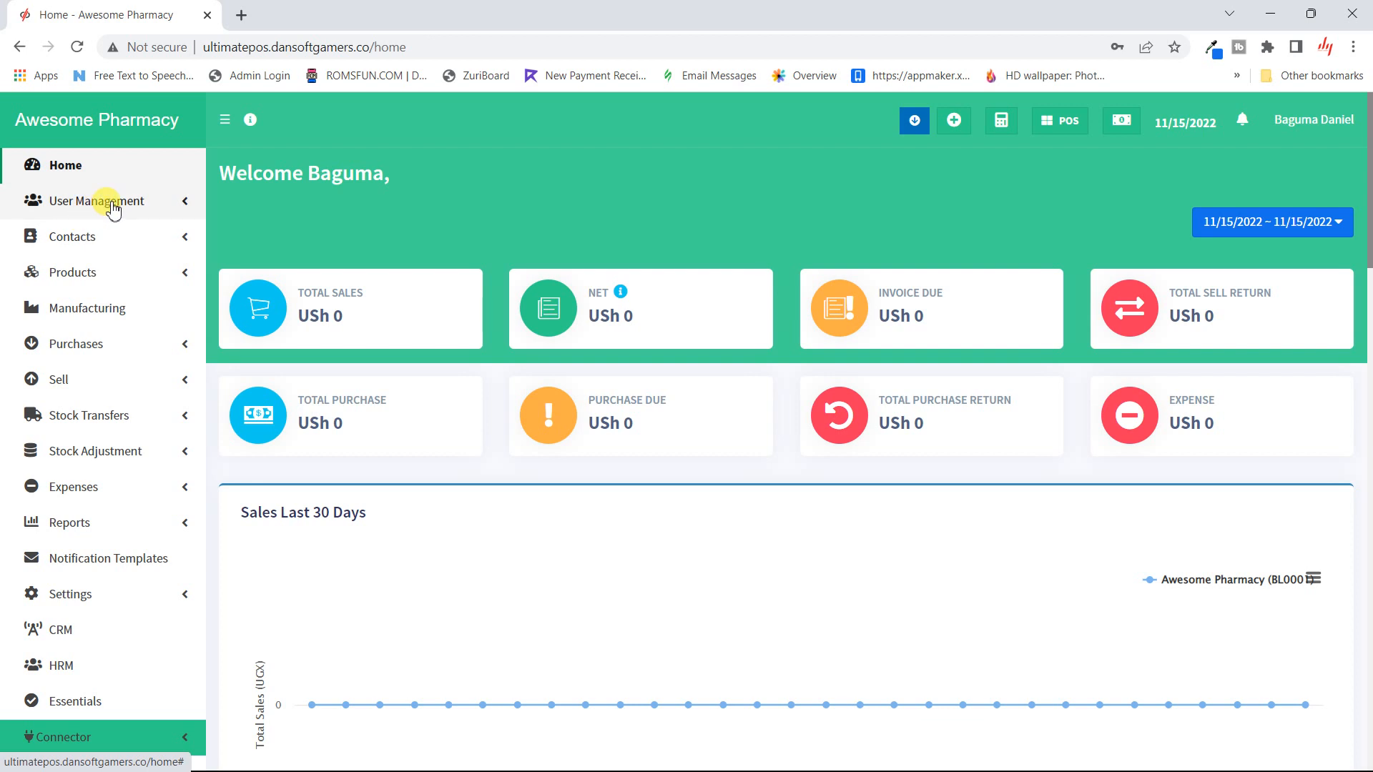
- Open the Users list under User Management
{"action": "left_click", "coordinate": [143, 203]}
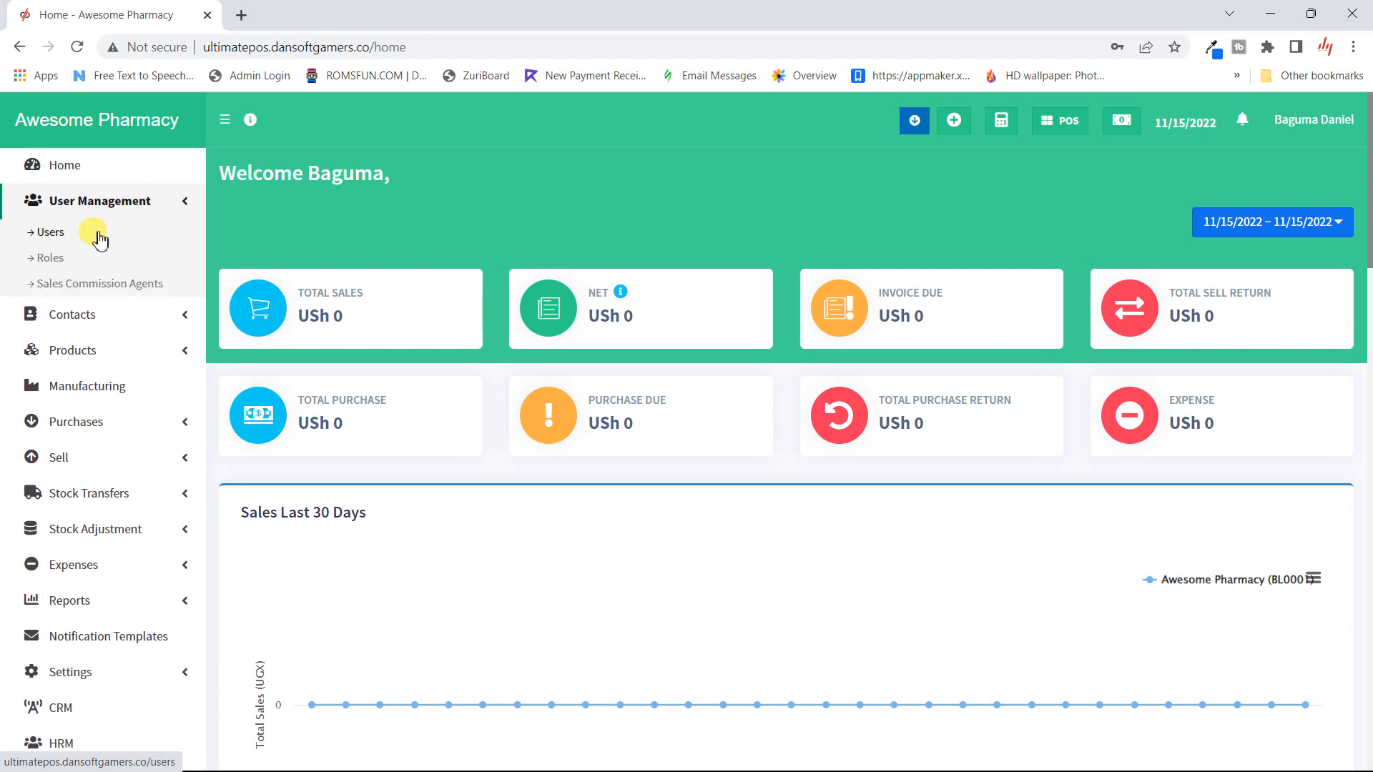
{"action": "left_click", "coordinate": [53, 232]}
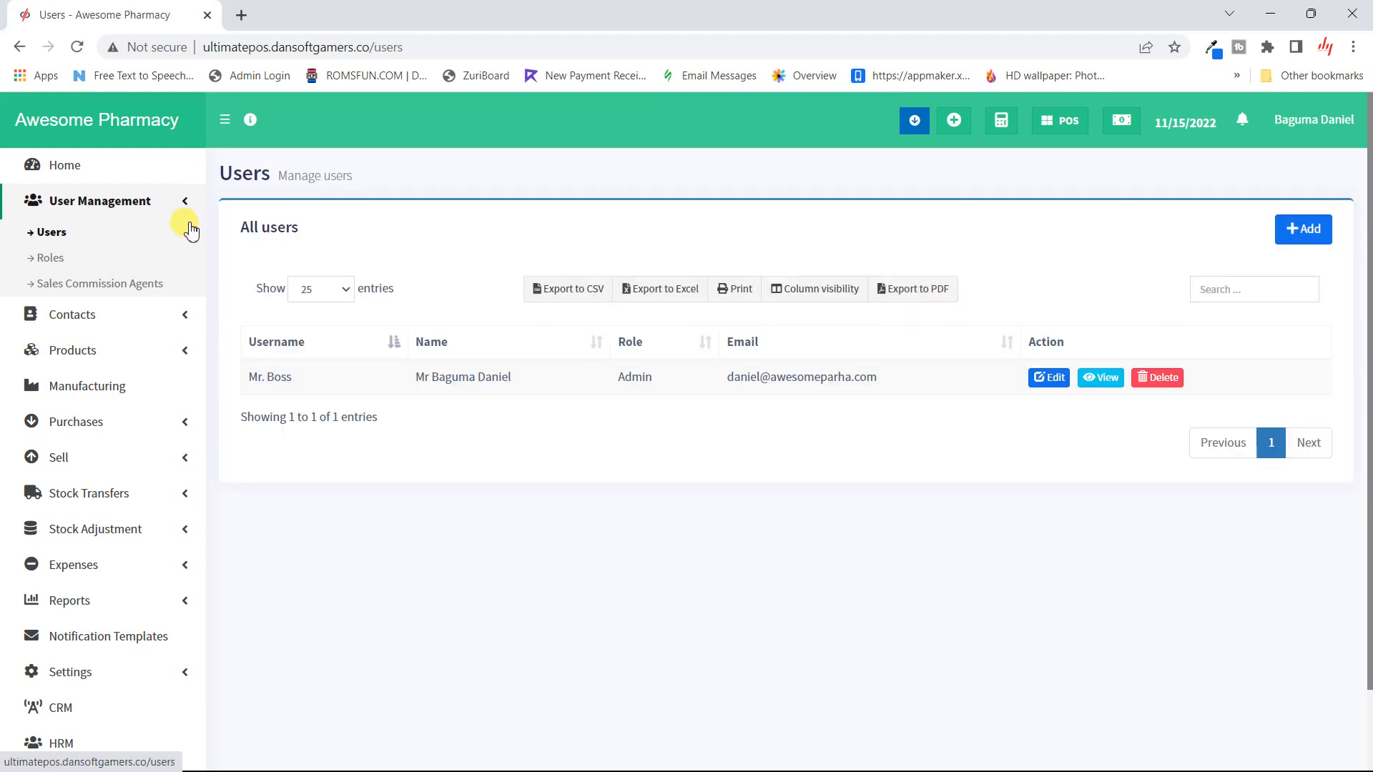
{"action": "mouse_move", "coordinate": [250, 120]}
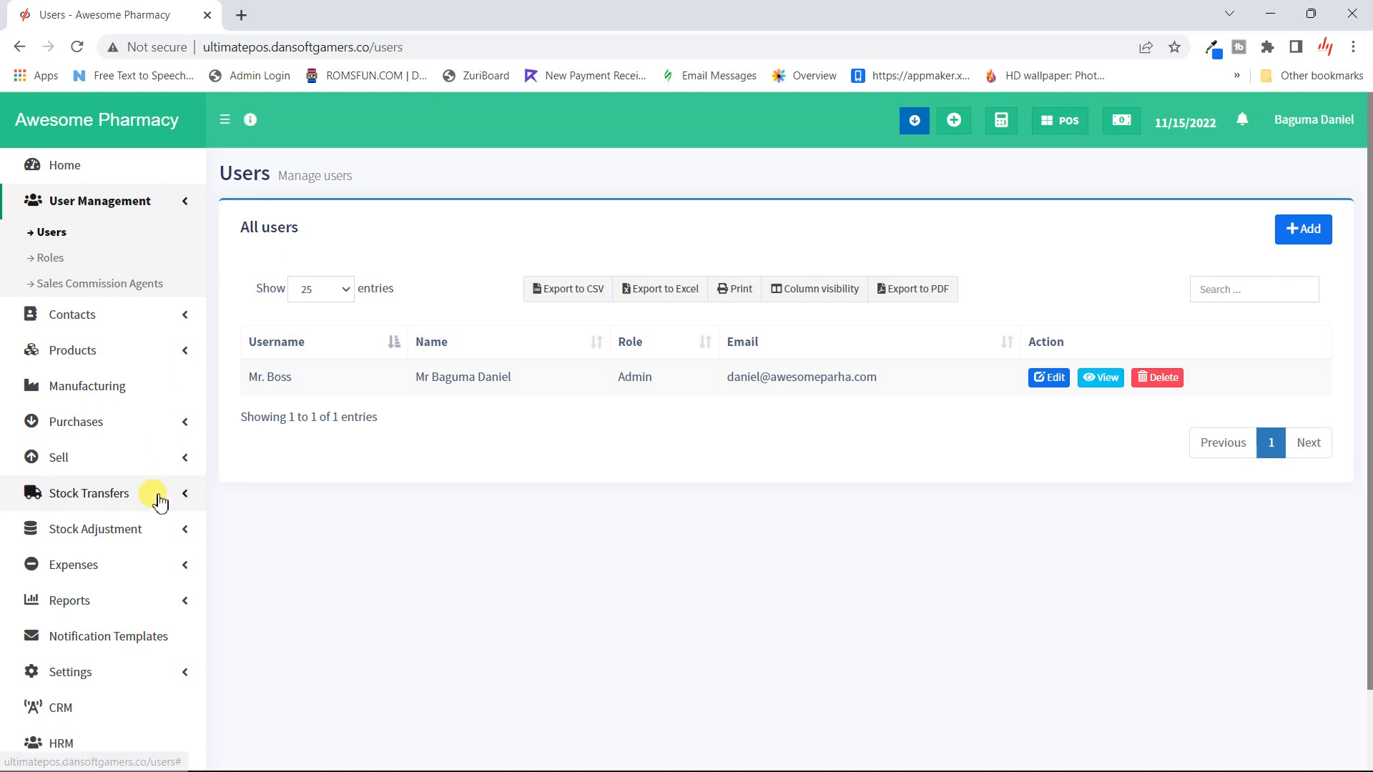
- Open Settings > Package Subscription to view the Extended | Monthly plan
{"action": "scroll", "coordinate": [63, 668], "scroll_direction": "down", "scroll_amount": 2}
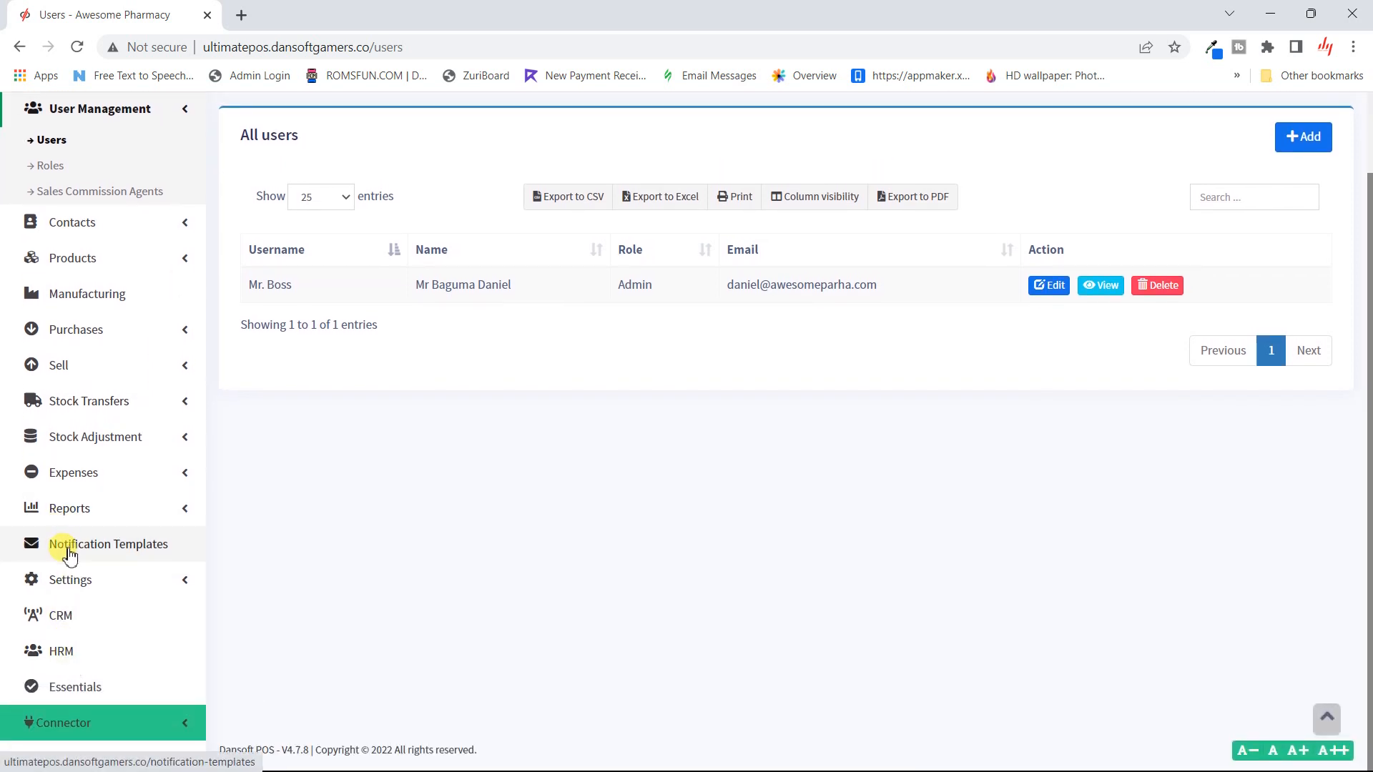
{"action": "left_click", "coordinate": [106, 579]}
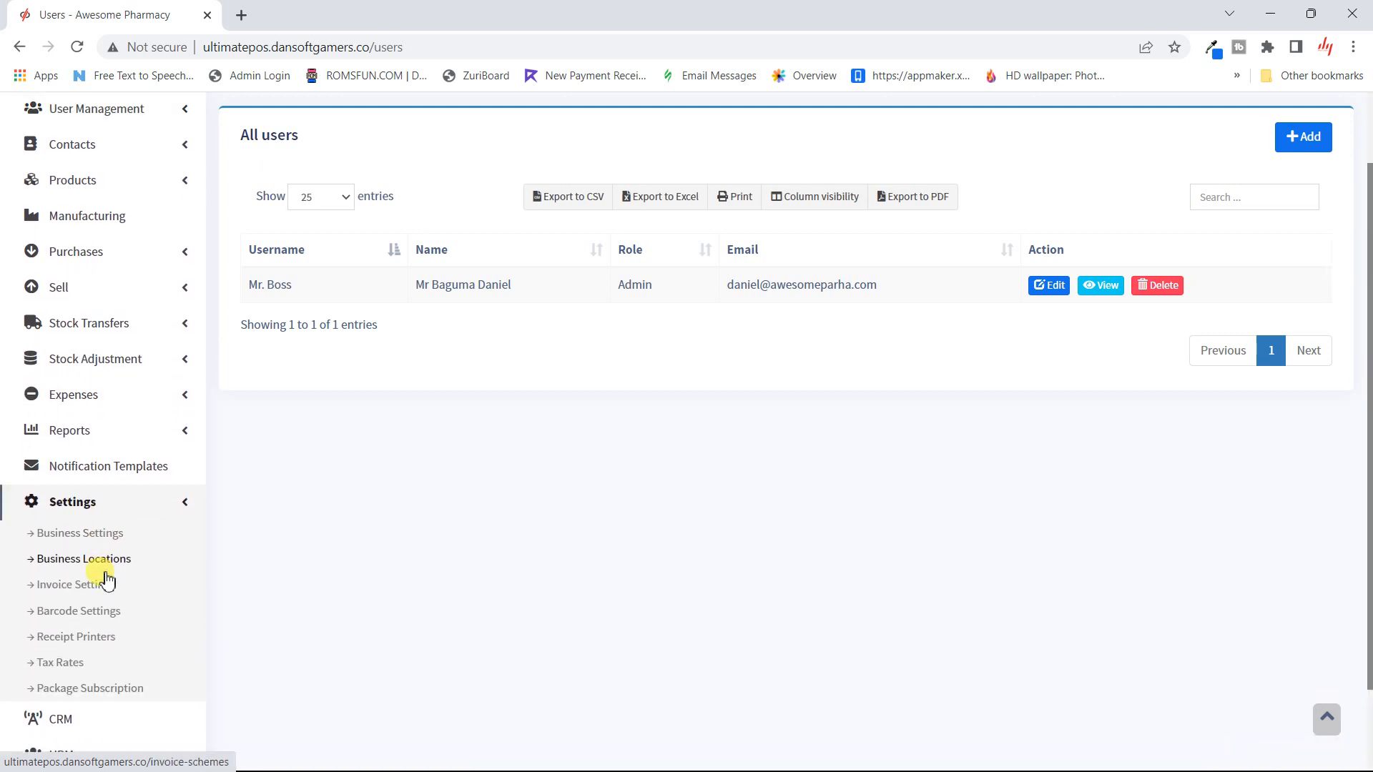
{"action": "scroll", "coordinate": [101, 573], "scroll_direction": "down", "scroll_amount": 2}
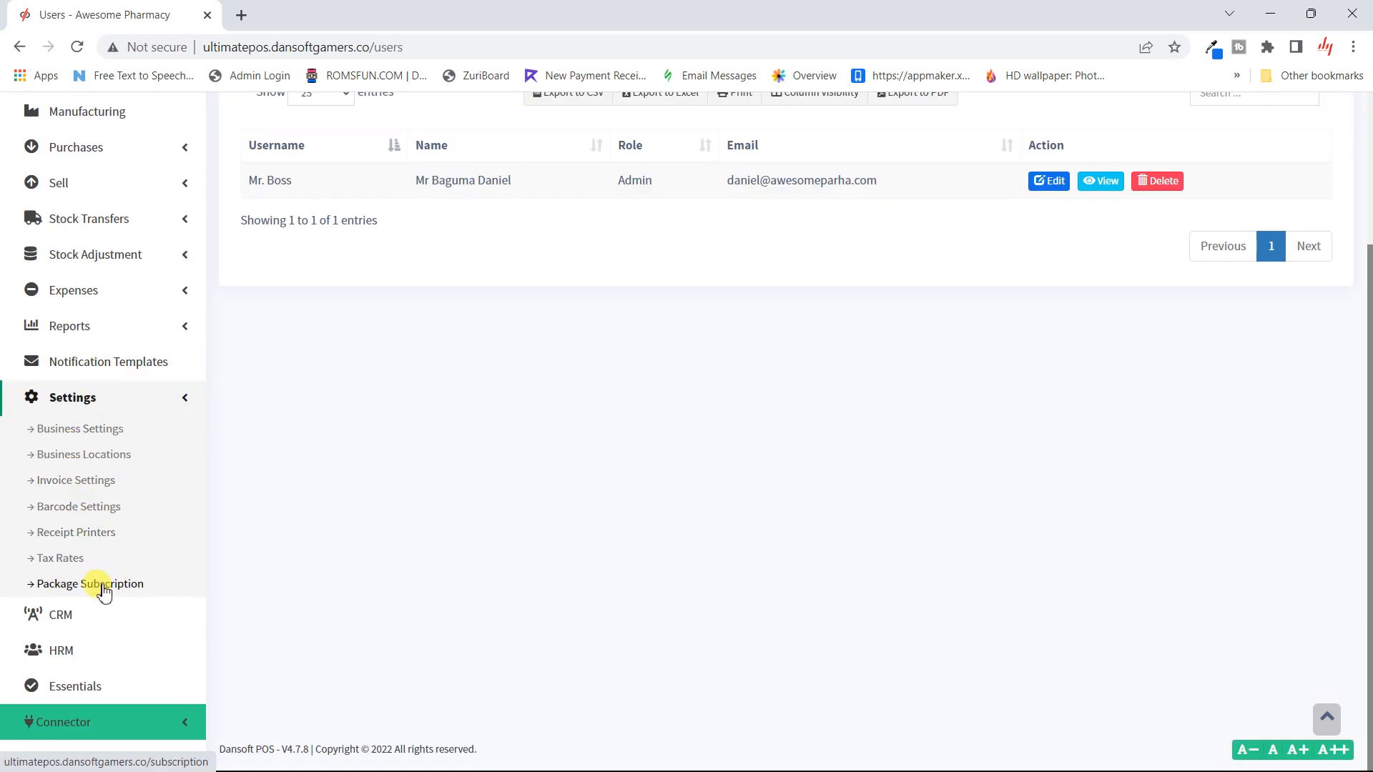
{"action": "left_click", "coordinate": [104, 586]}
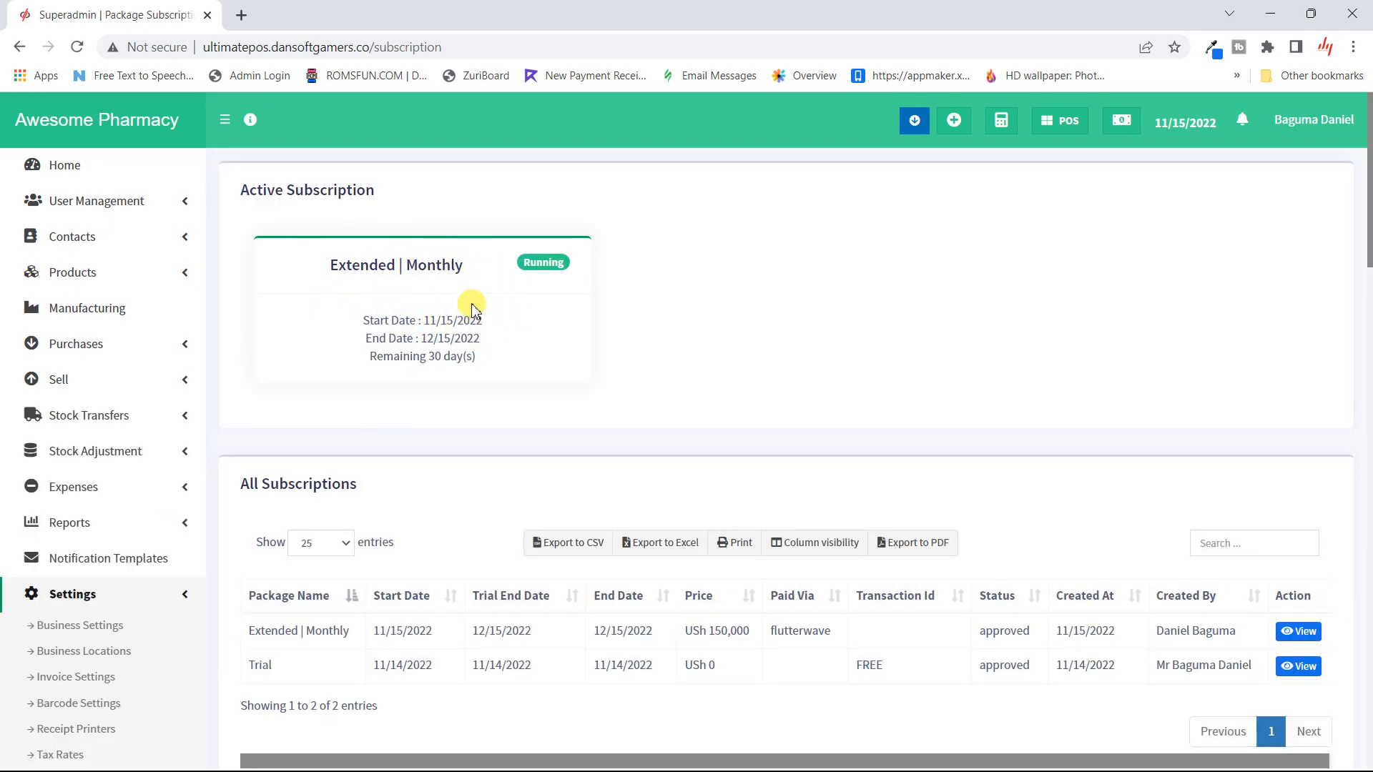
- Review the subscription list, then expand User Management to reveal Users, Roles and Sales Commission Agents
{"action": "scroll", "coordinate": [472, 319], "scroll_direction": "down", "scroll_amount": 1}
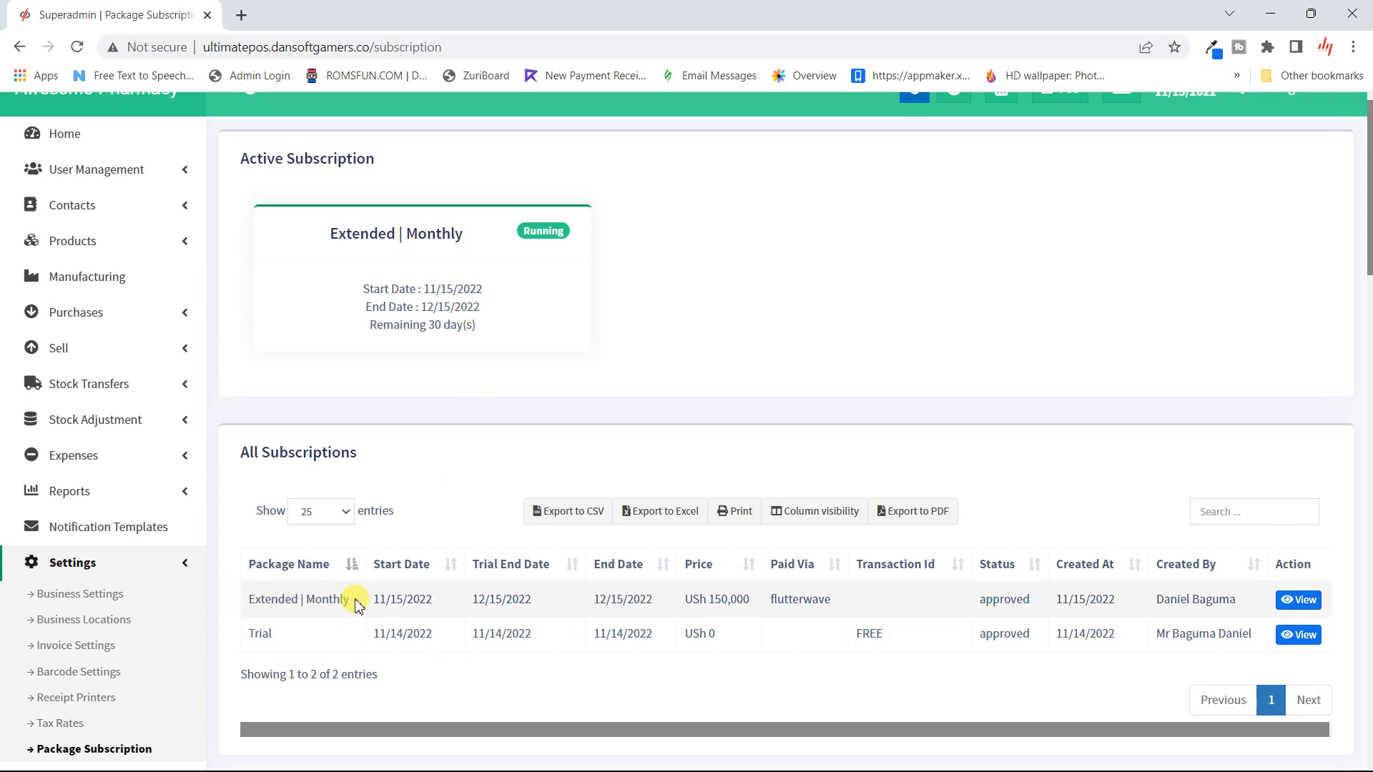
{"action": "scroll", "coordinate": [350, 595], "scroll_direction": "up", "scroll_amount": 1}
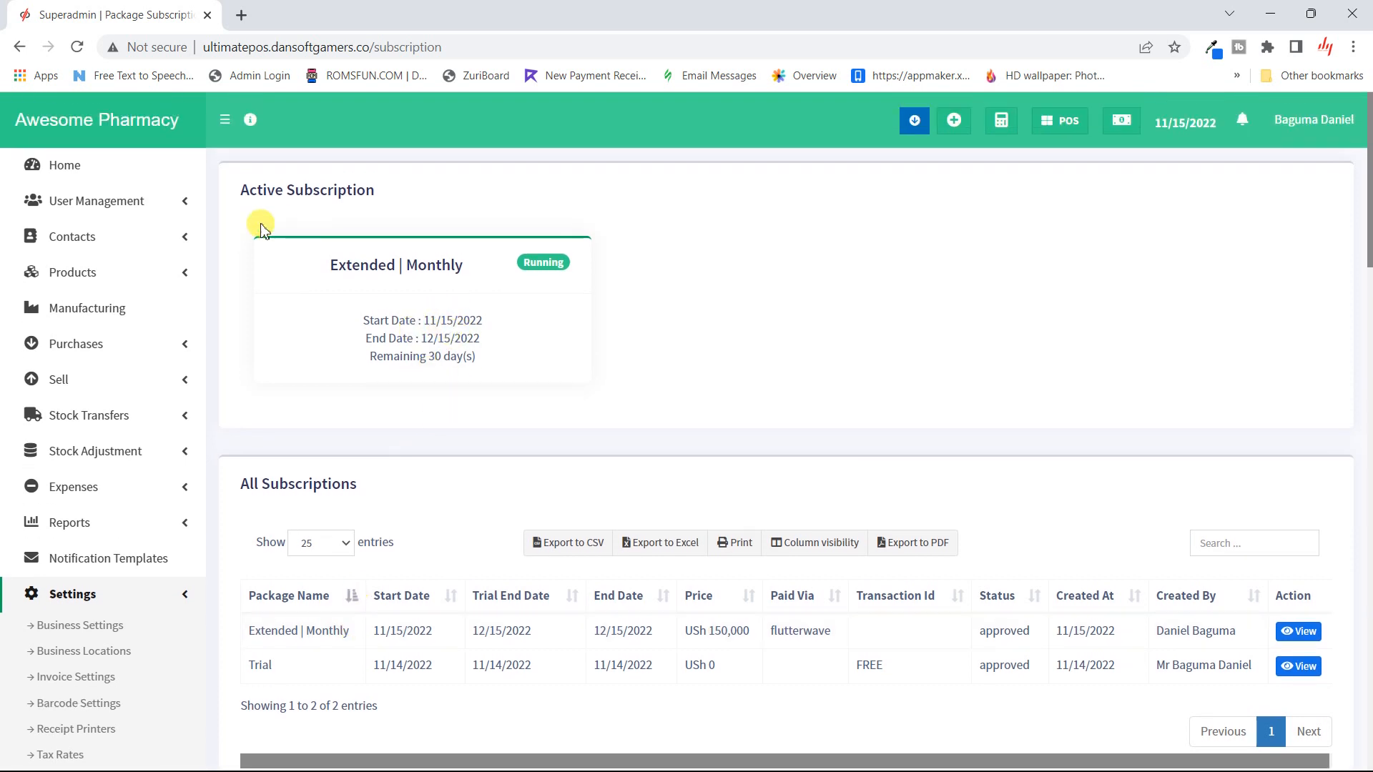
{"action": "left_click", "coordinate": [106, 212]}
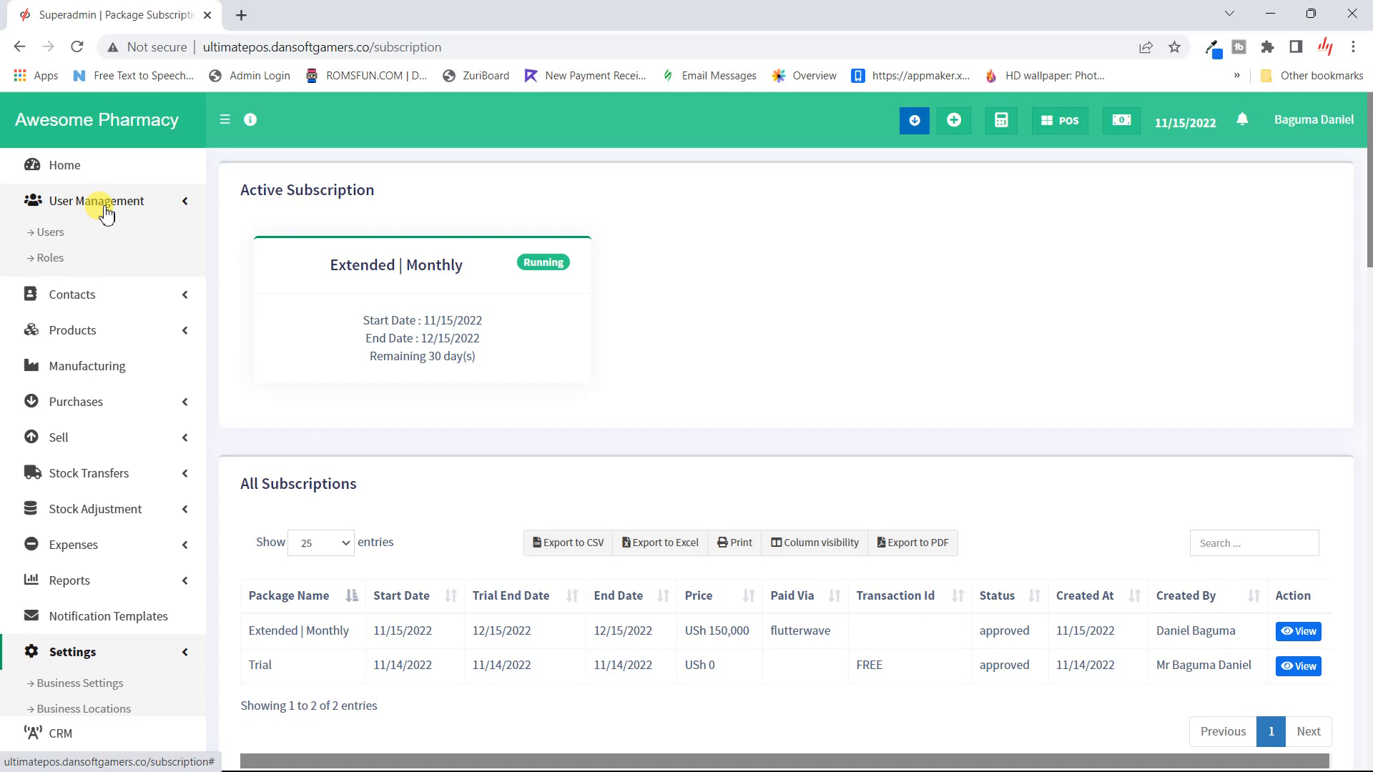
- Open the Users list and edit the only Admin user
{"action": "left_click", "coordinate": [50, 233]}
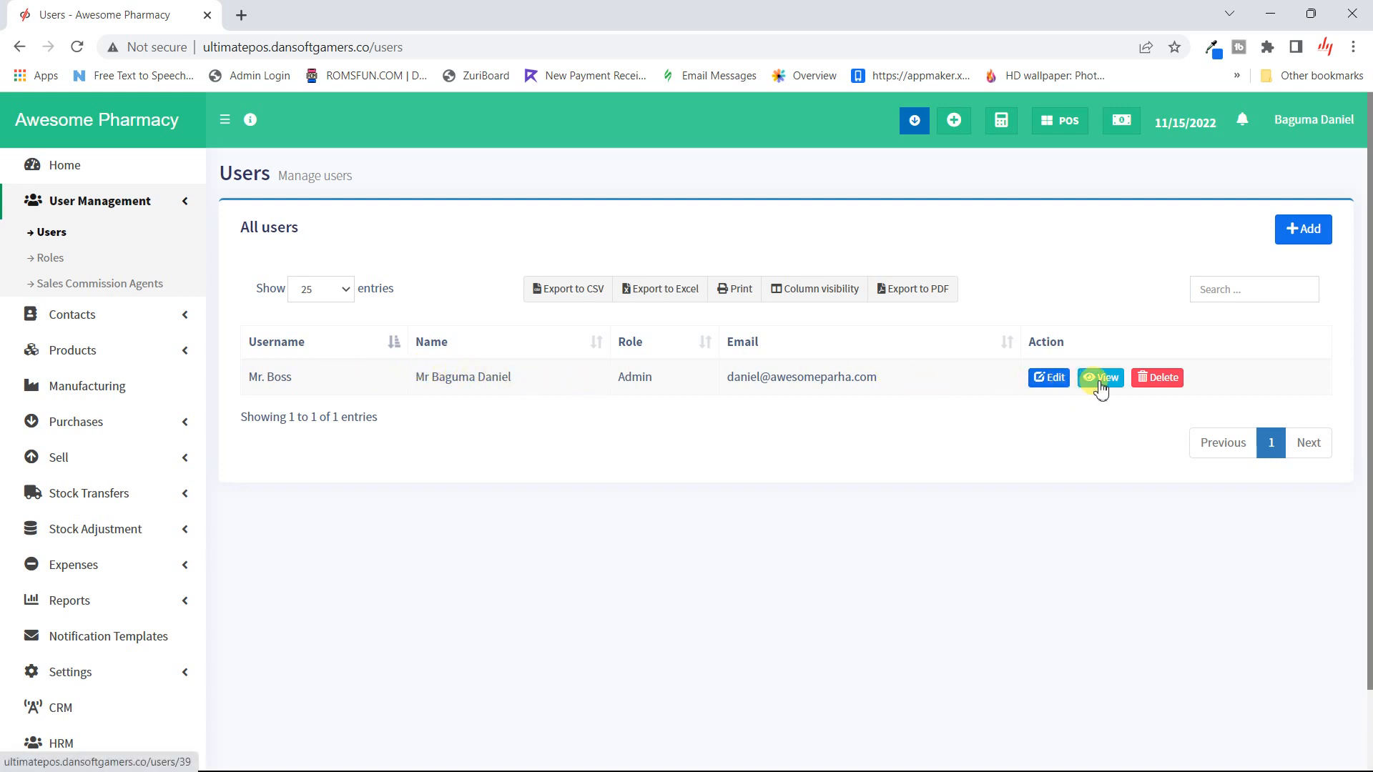
{"action": "left_click", "coordinate": [1045, 390]}
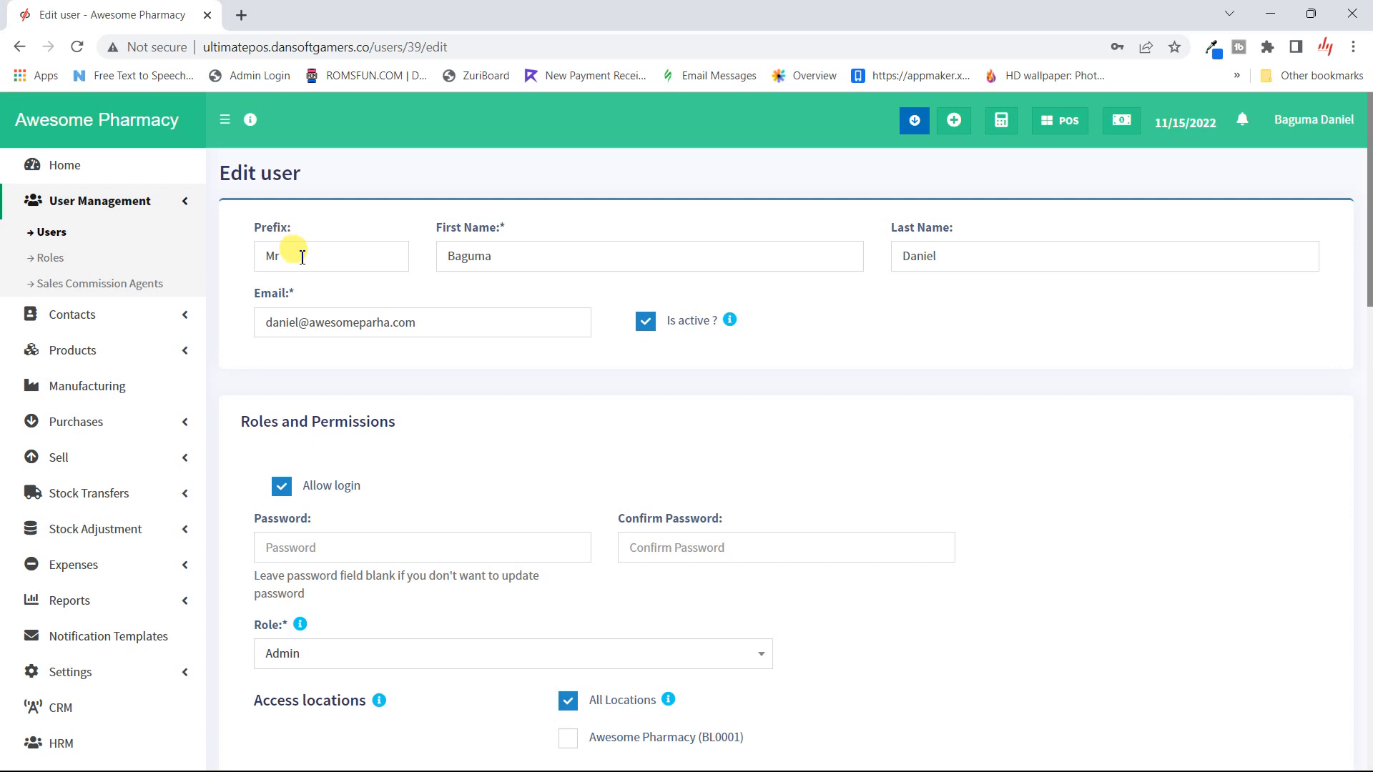
- Untick Is active for the admin user and save with Update
{"action": "left_click", "coordinate": [653, 330]}
{"action": "scroll", "coordinate": [653, 331], "scroll_direction": "down", "scroll_amount": 15}
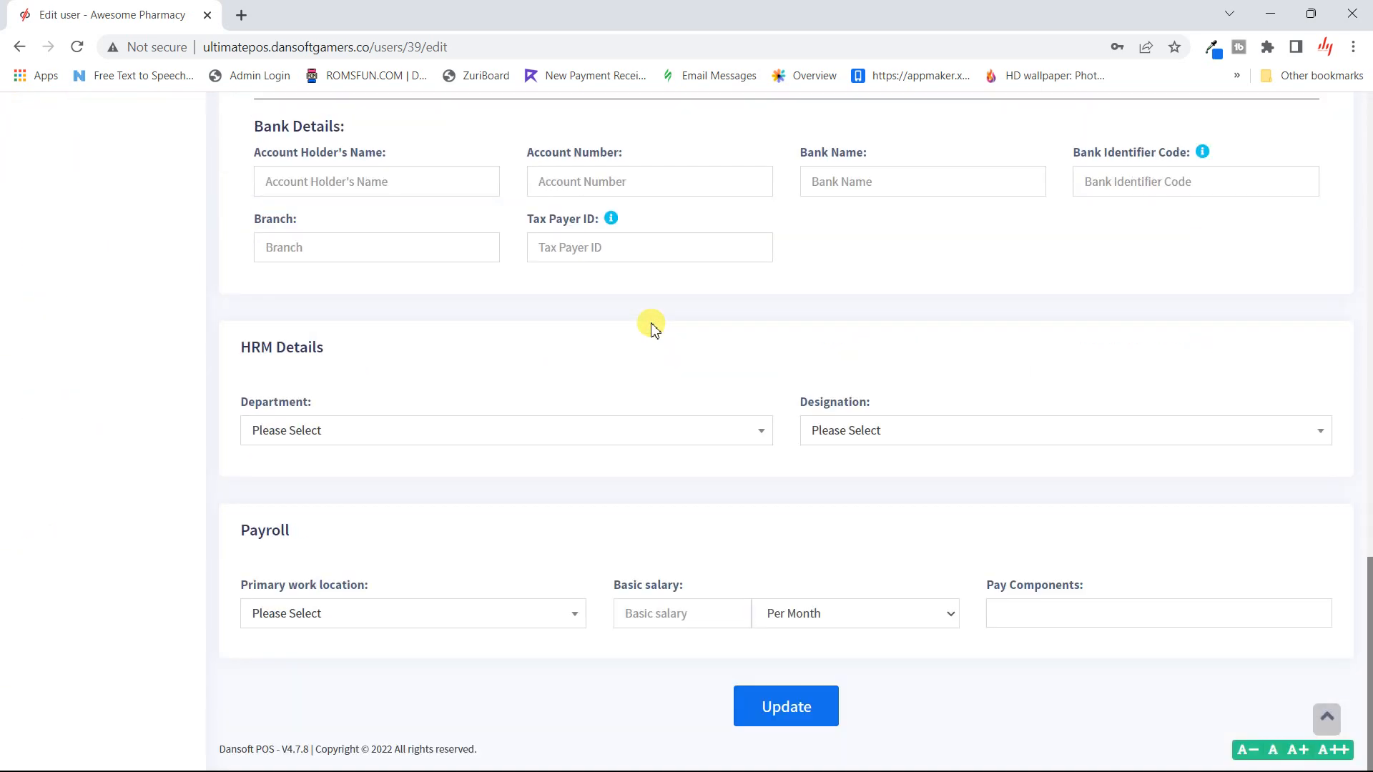
{"action": "left_click", "coordinate": [755, 707]}
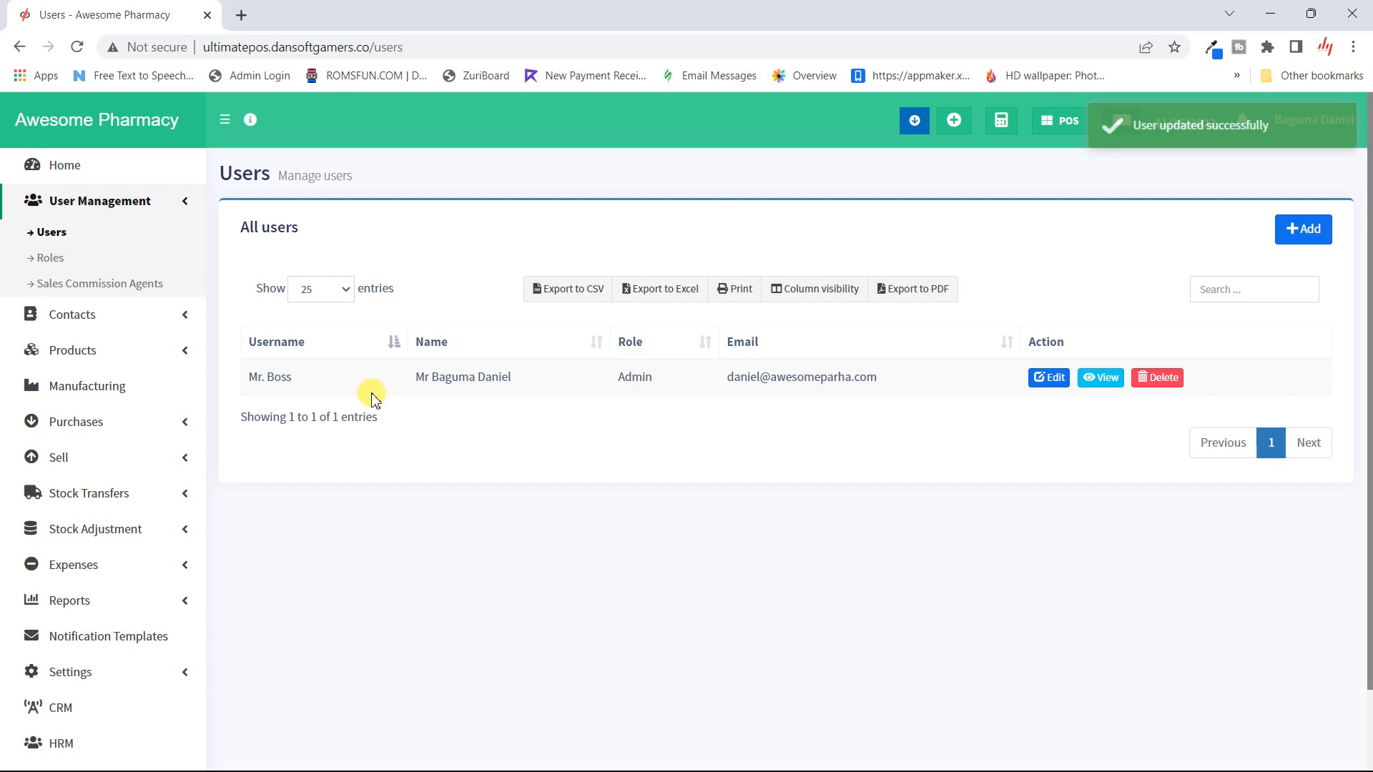
{"action": "left_click", "coordinate": [47, 259]}
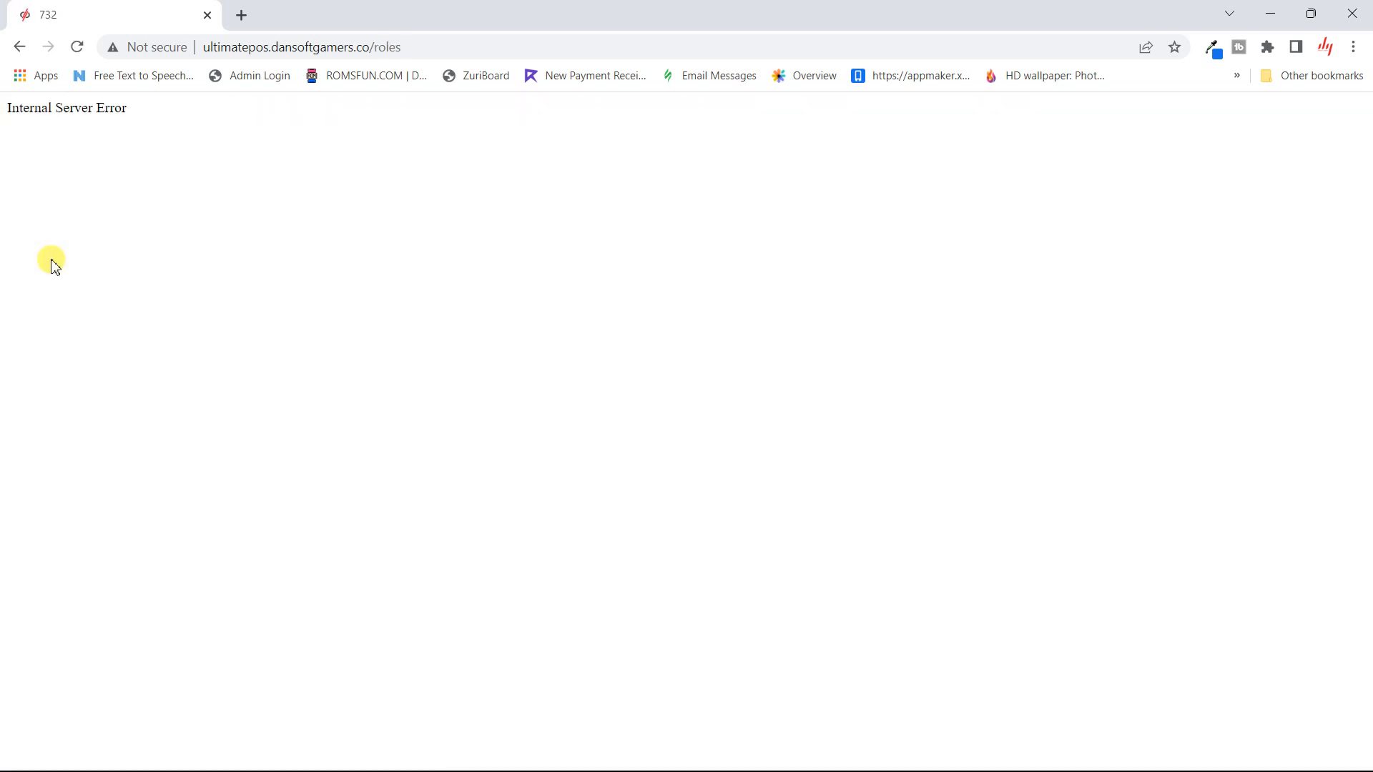
{"action": "left_click", "coordinate": [24, 52]}
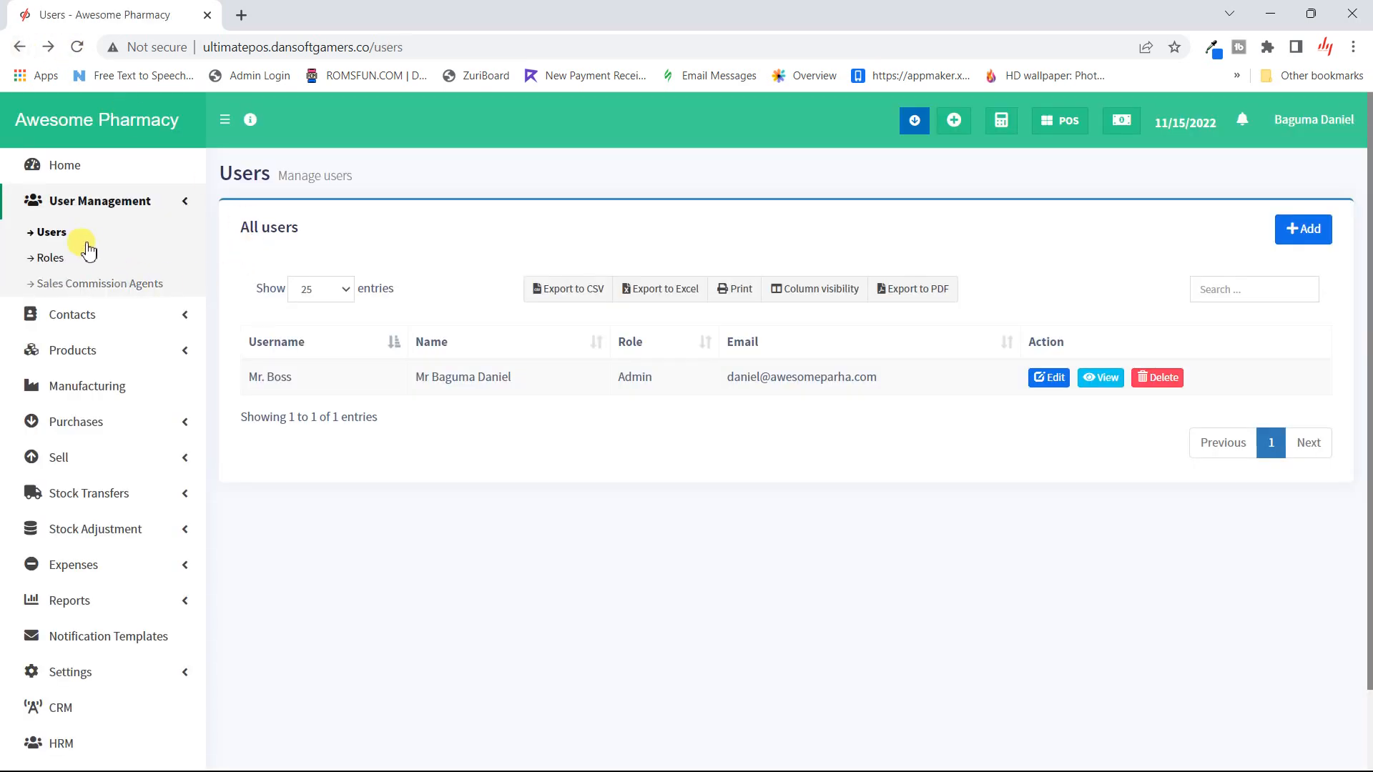
{"action": "left_click", "coordinate": [1050, 383]}
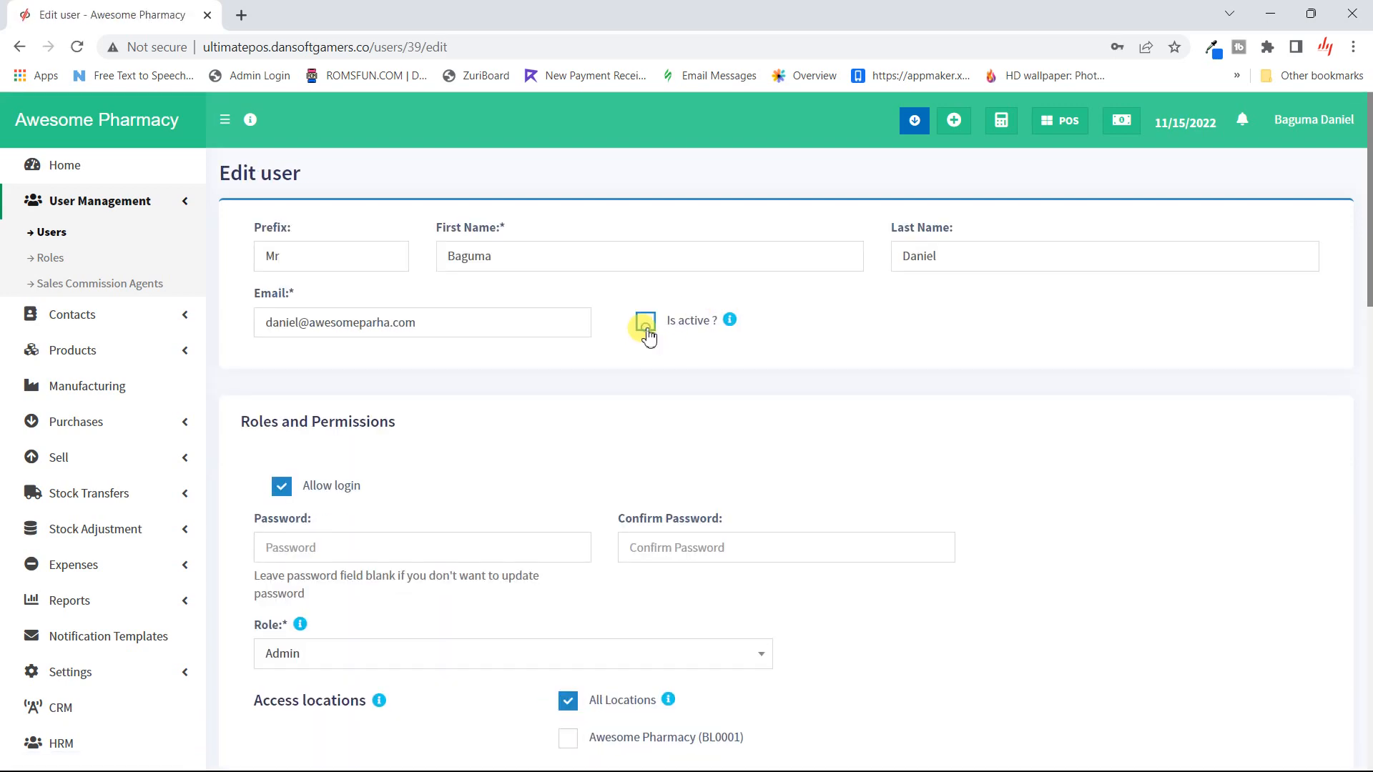
- Re-tick Is active for the admin user and save the update
{"action": "left_click", "coordinate": [646, 323]}
{"action": "scroll", "coordinate": [586, 440], "scroll_direction": "down", "scroll_amount": 20}
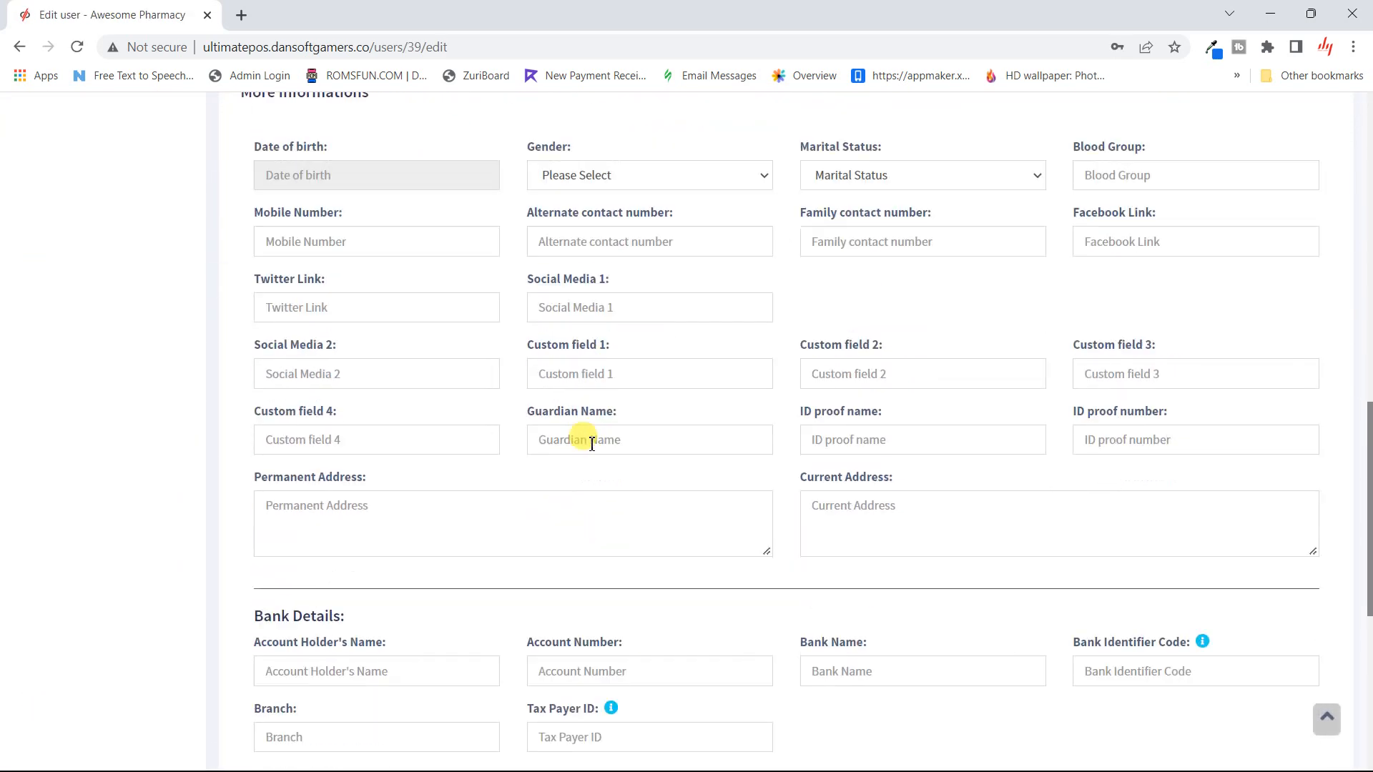
{"action": "left_click", "coordinate": [783, 724]}
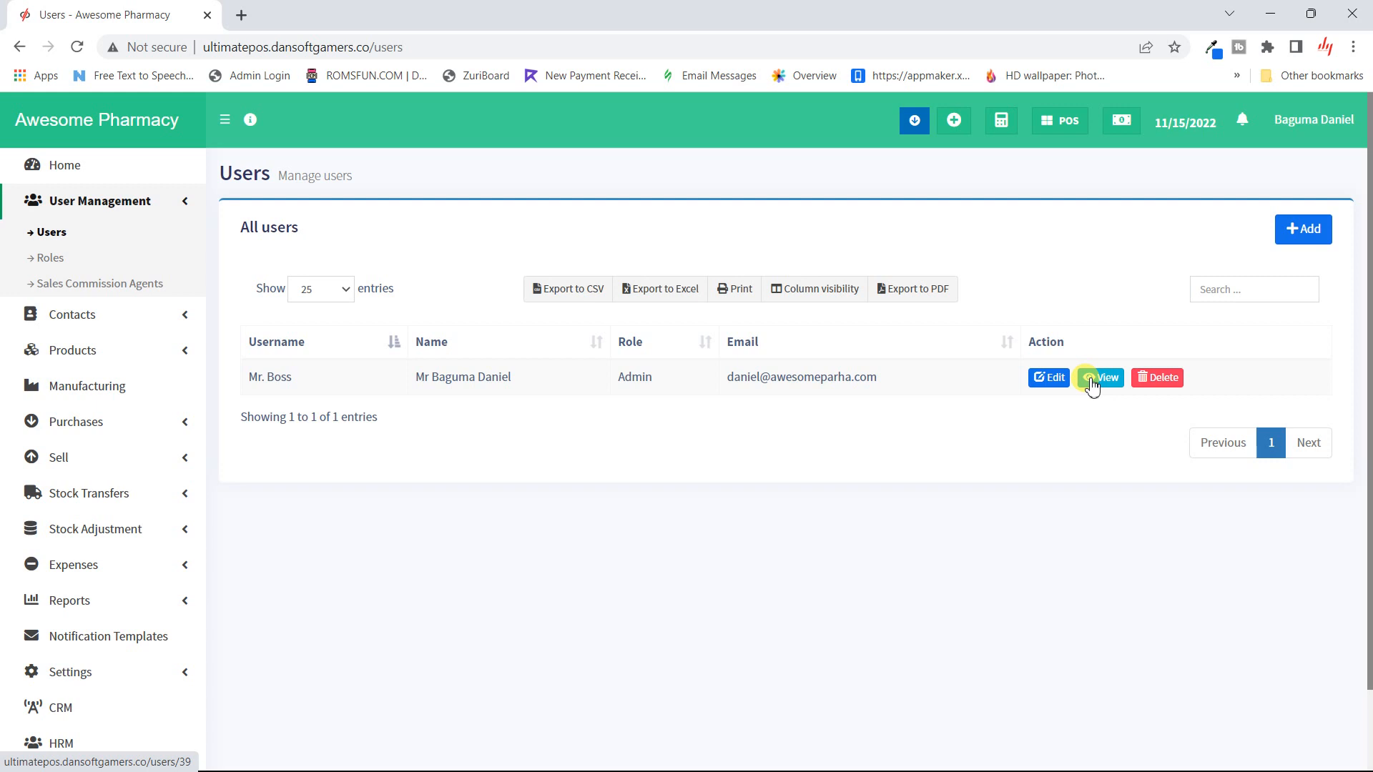
{"action": "left_click", "coordinate": [1052, 382]}
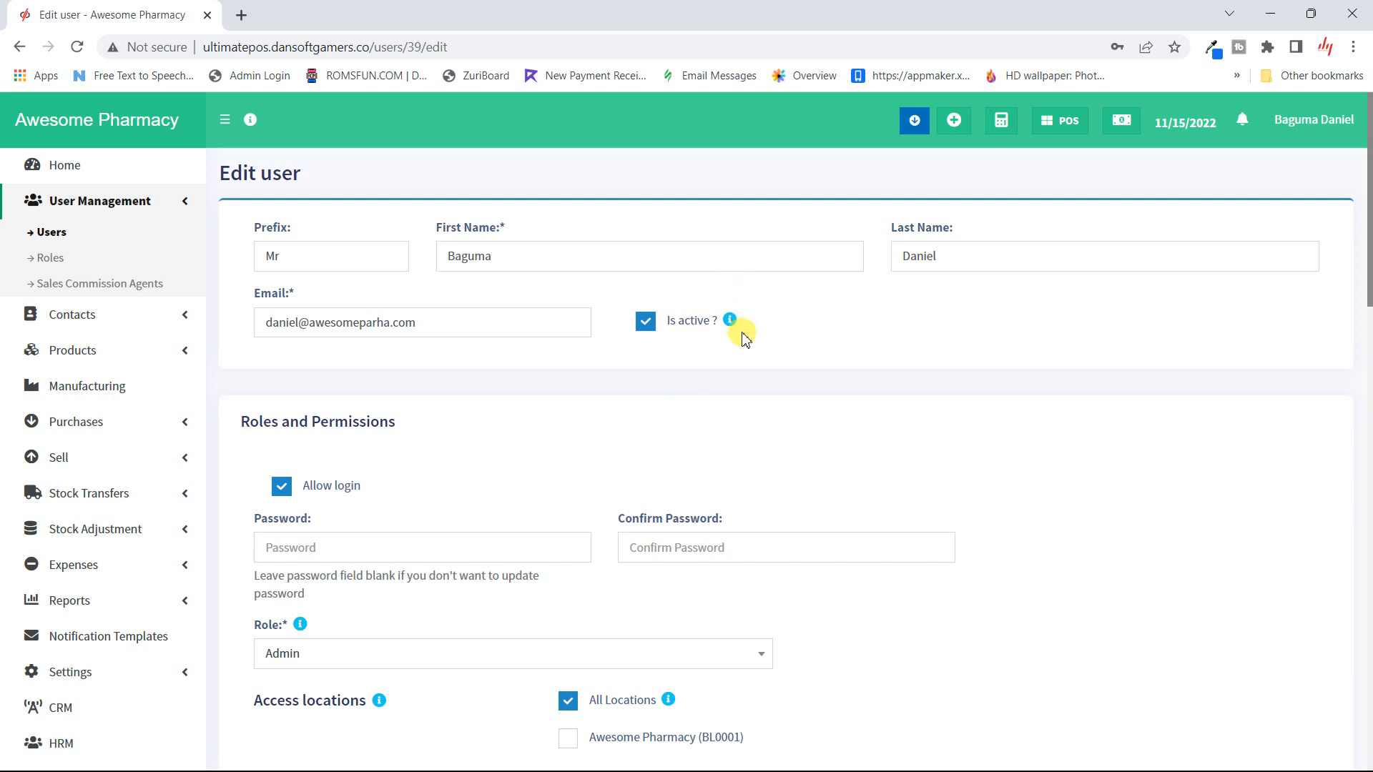
{"action": "mouse_move", "coordinate": [735, 330]}
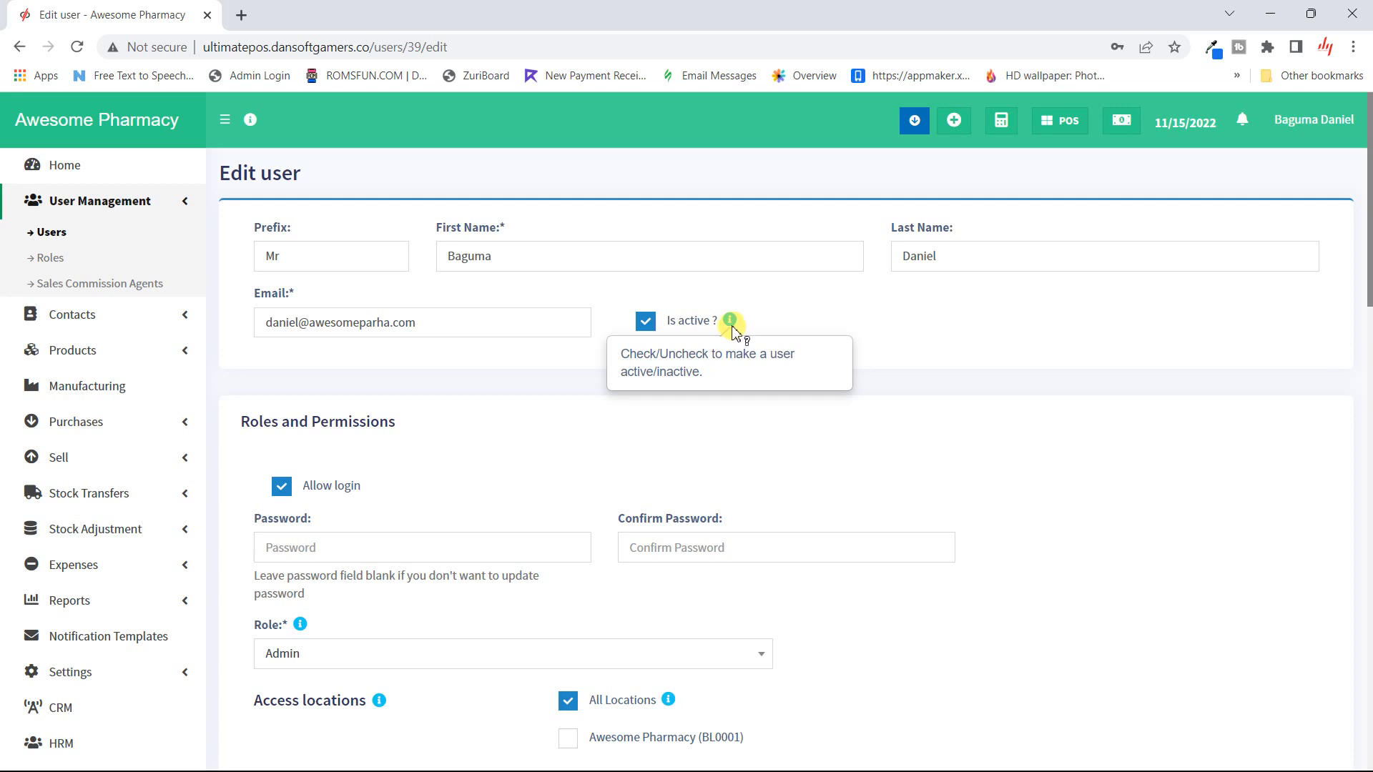
{"action": "scroll", "coordinate": [653, 451], "scroll_direction": "down", "scroll_amount": 2}
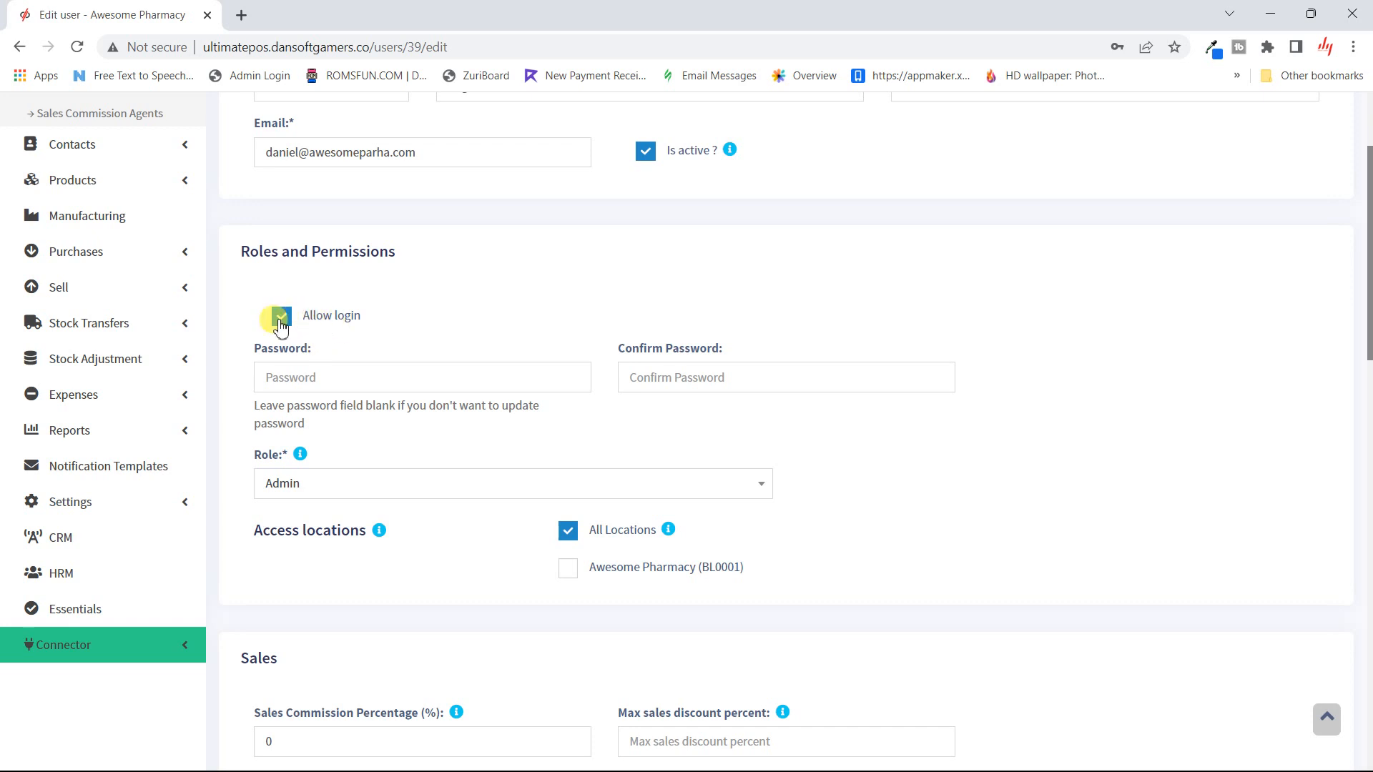
{"action": "scroll", "coordinate": [389, 329], "scroll_direction": "down", "scroll_amount": 1}
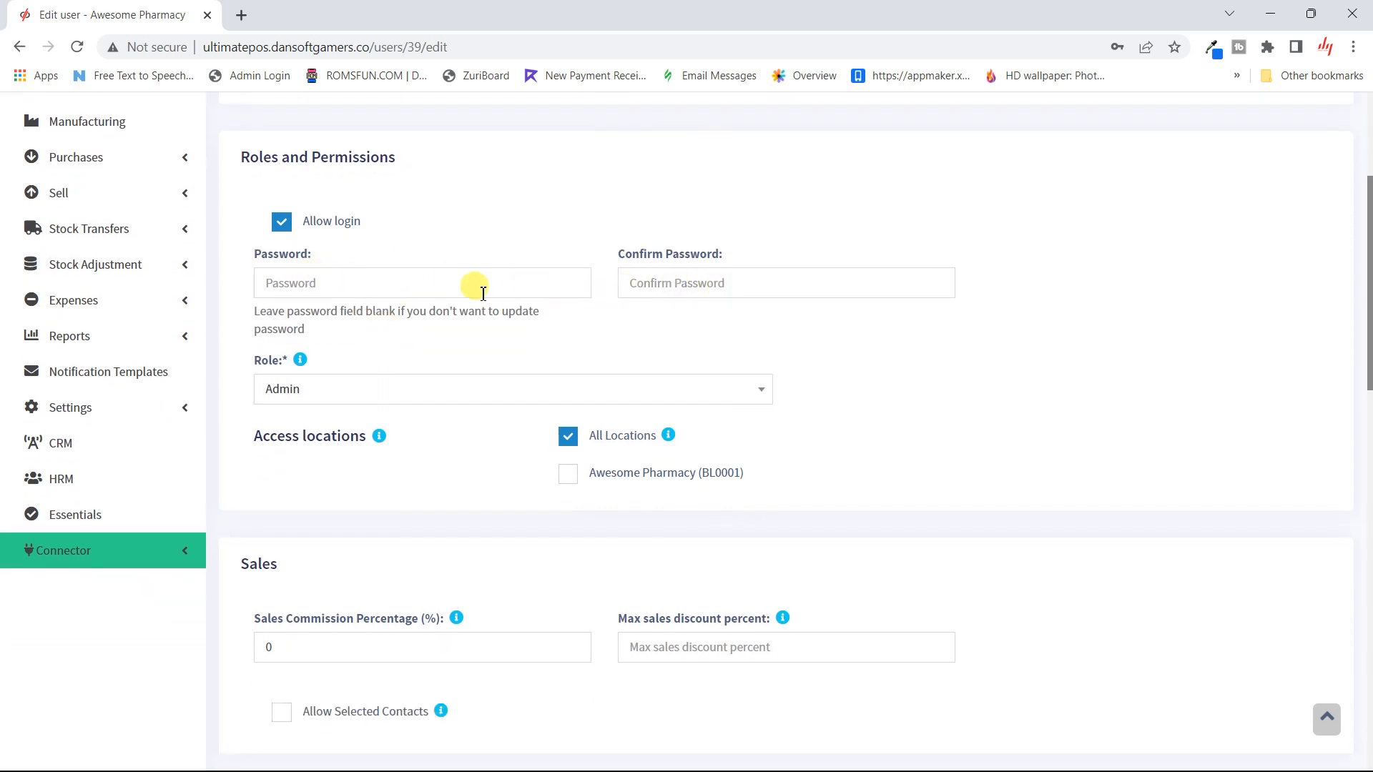
{"action": "scroll", "coordinate": [532, 336], "scroll_direction": "down", "scroll_amount": 2}
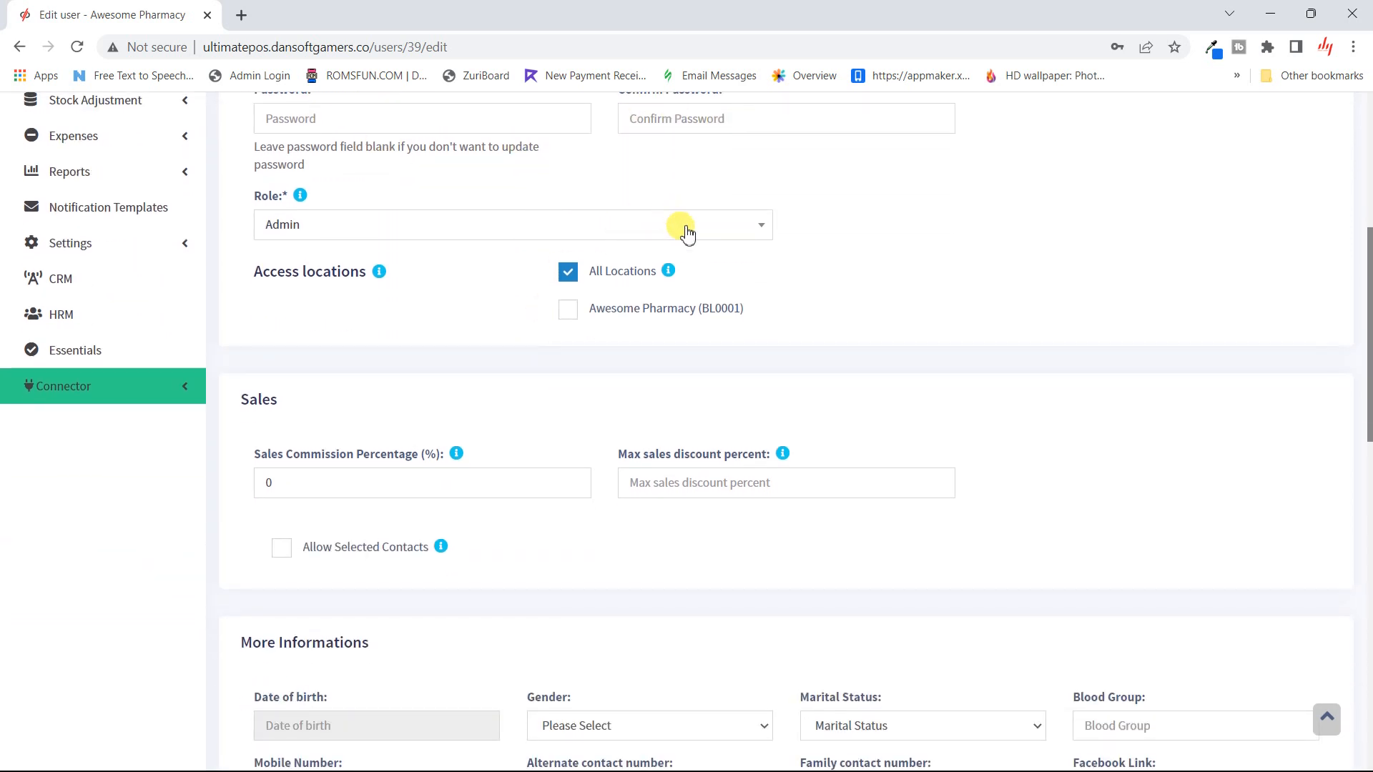
{"action": "left_click", "coordinate": [685, 229]}
{"action": "left_click", "coordinate": [685, 229]}
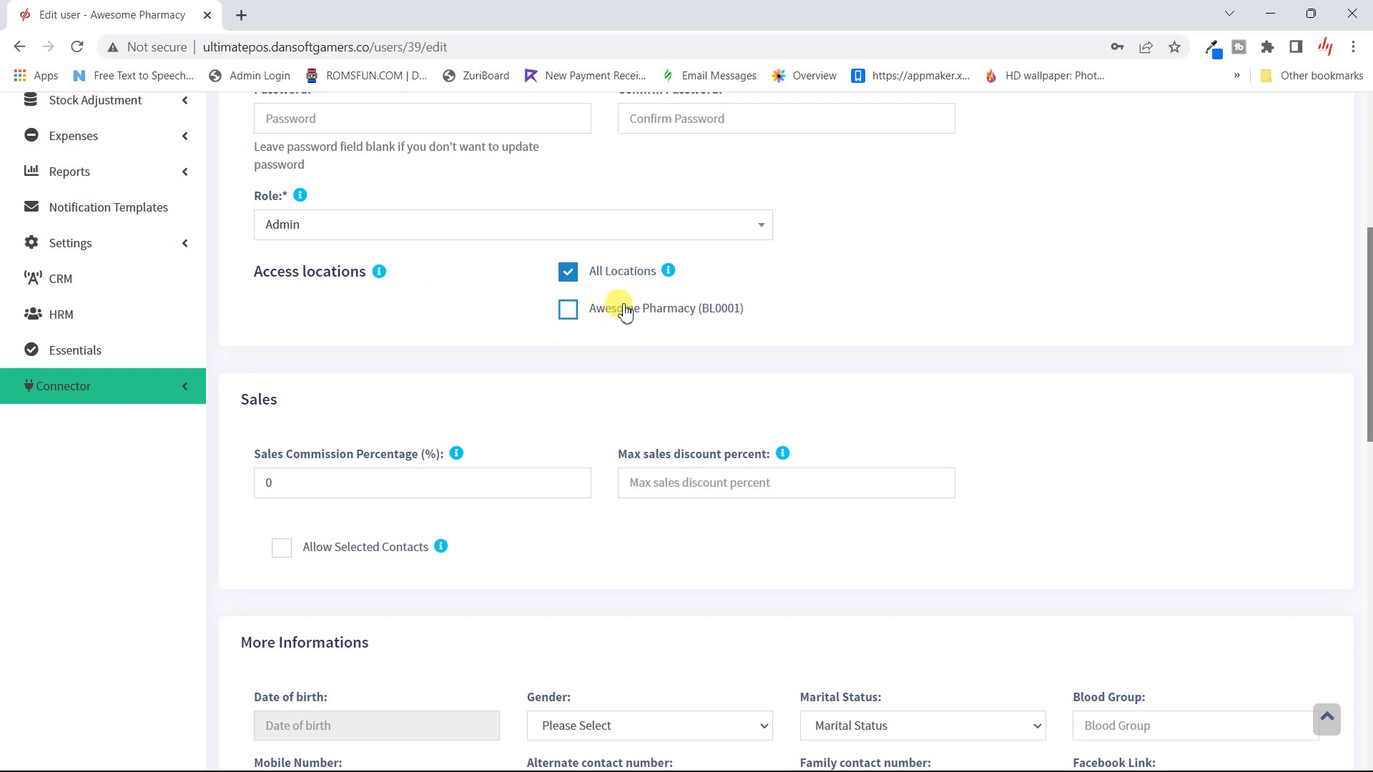
{"action": "scroll", "coordinate": [619, 315], "scroll_direction": "up", "scroll_amount": 6}
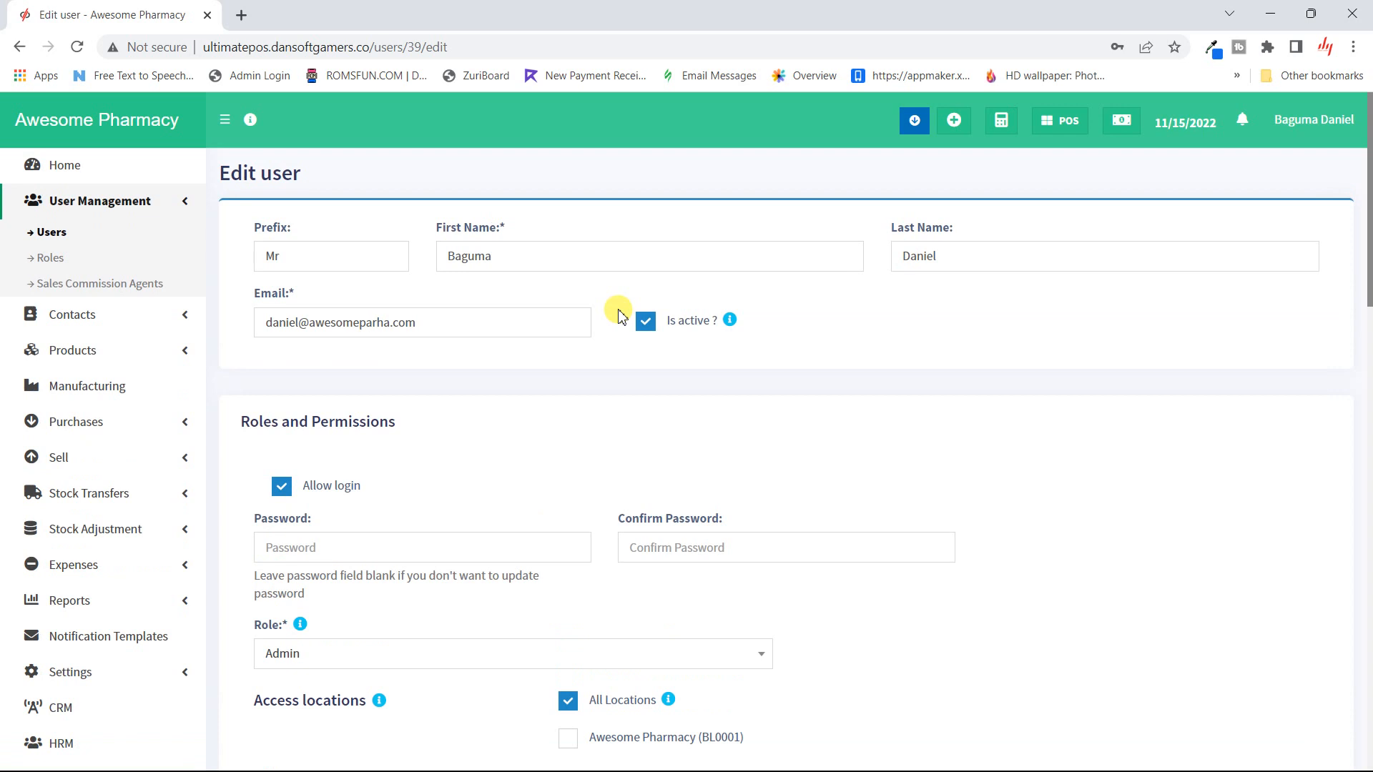
{"action": "scroll", "coordinate": [619, 314], "scroll_direction": "down", "scroll_amount": 5}
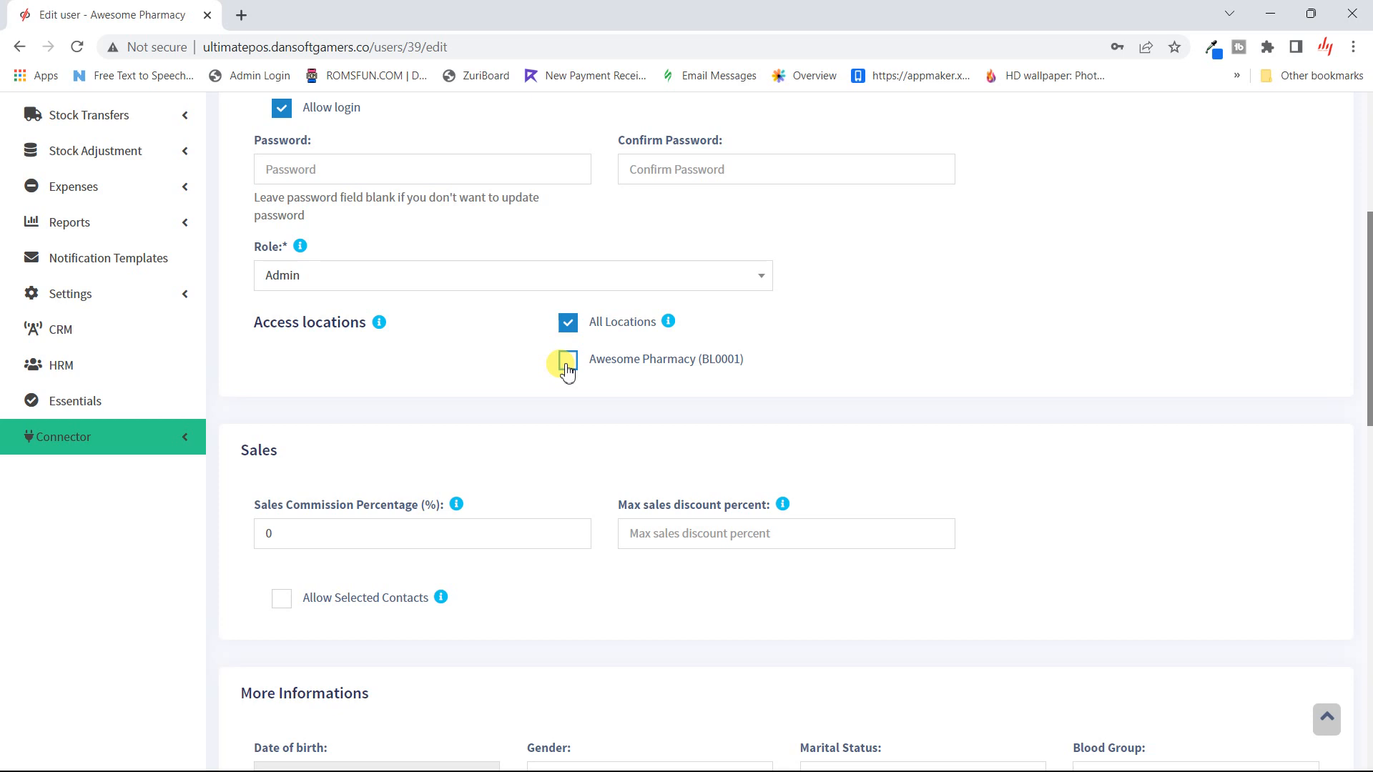
{"action": "left_click", "coordinate": [567, 365]}
{"action": "left_click", "coordinate": [567, 367]}
{"action": "scroll", "coordinate": [429, 374], "scroll_direction": "down", "scroll_amount": 3}
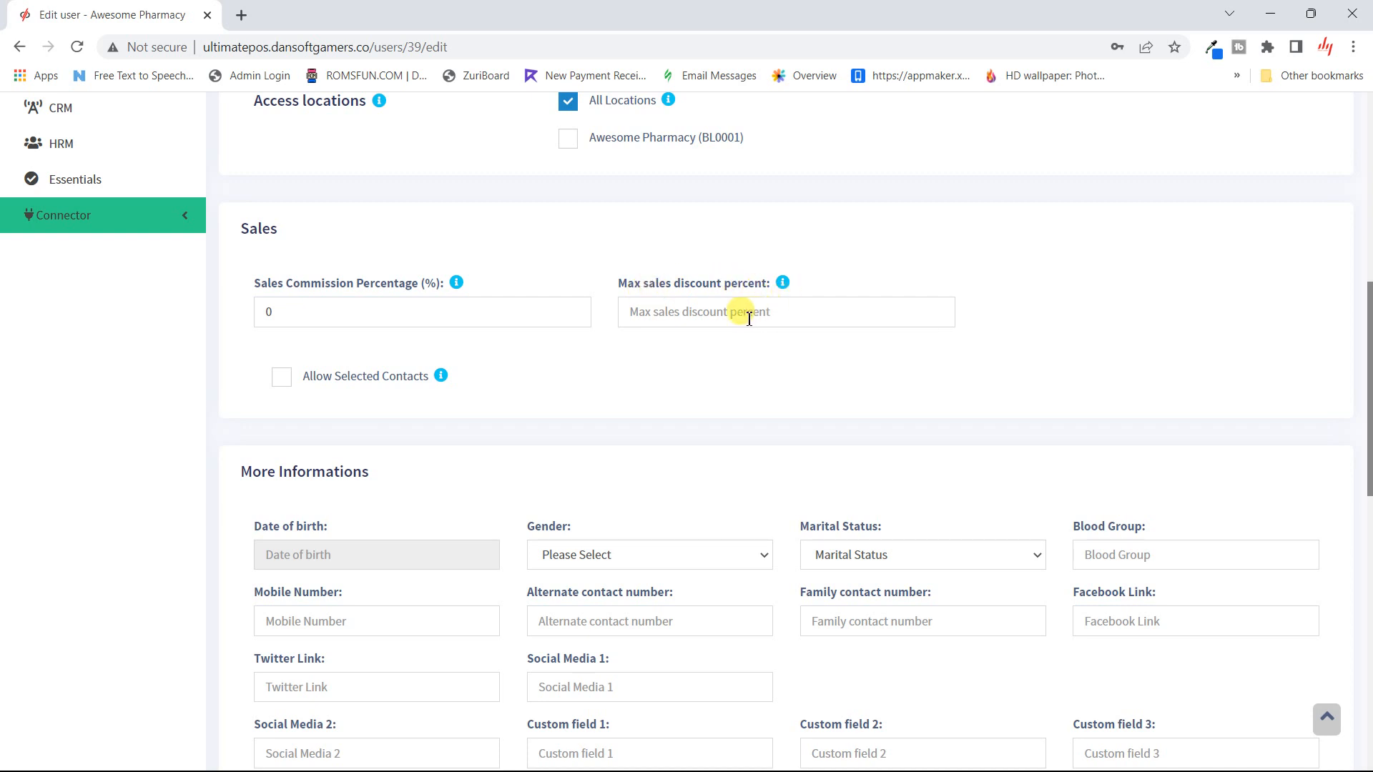
{"action": "scroll", "coordinate": [747, 319], "scroll_direction": "down", "scroll_amount": 4}
{"action": "scroll", "coordinate": [747, 321], "scroll_direction": "up", "scroll_amount": 2}
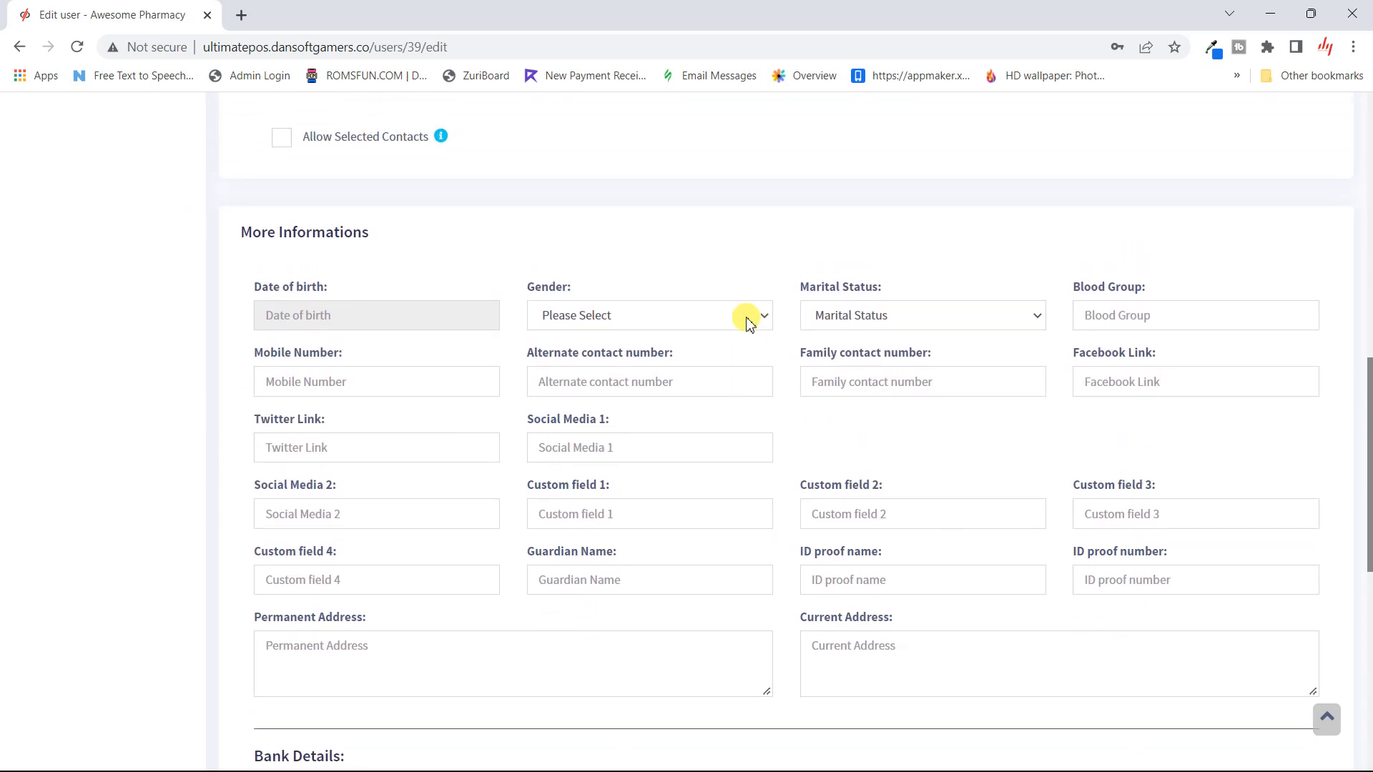
{"action": "scroll", "coordinate": [747, 321], "scroll_direction": "up", "scroll_amount": 1}
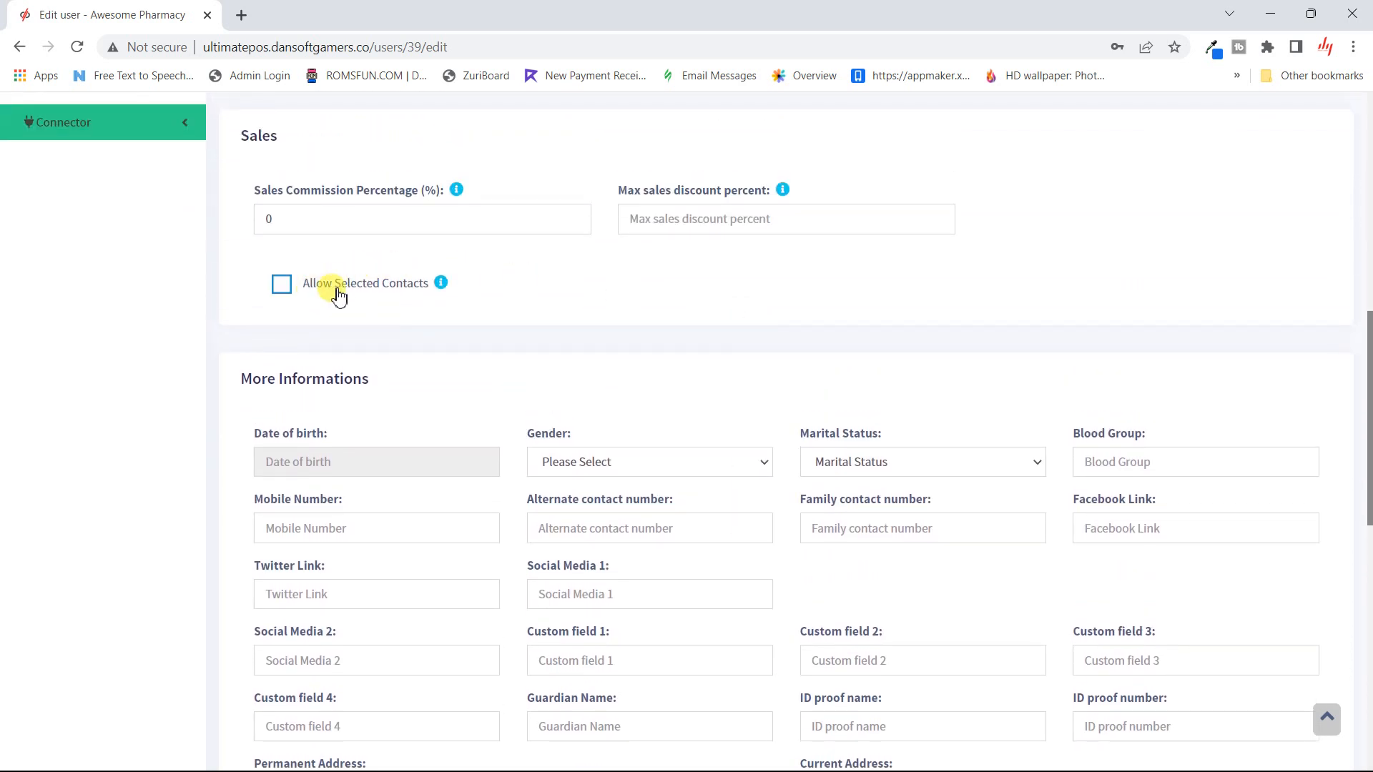
{"action": "mouse_move", "coordinate": [441, 286]}
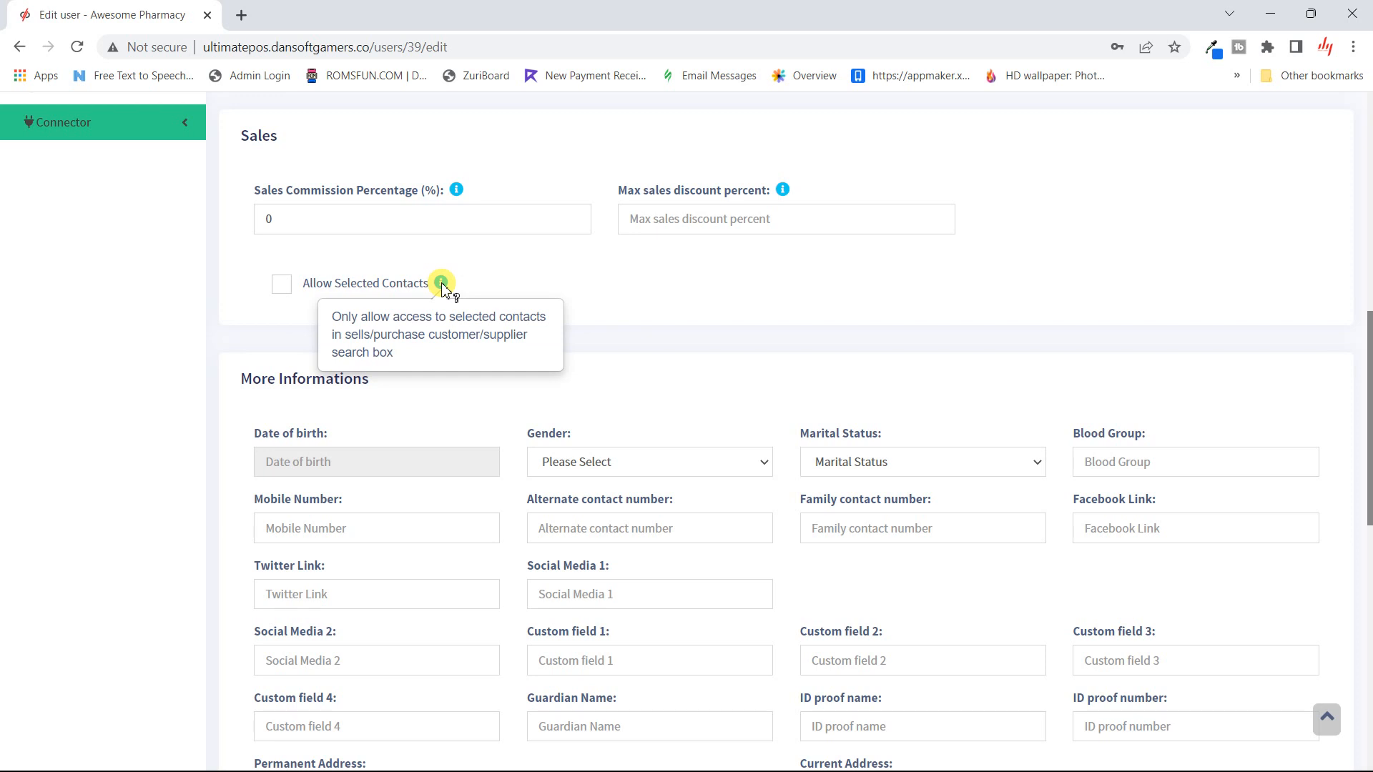
{"action": "scroll", "coordinate": [441, 286], "scroll_direction": "up", "scroll_amount": 1}
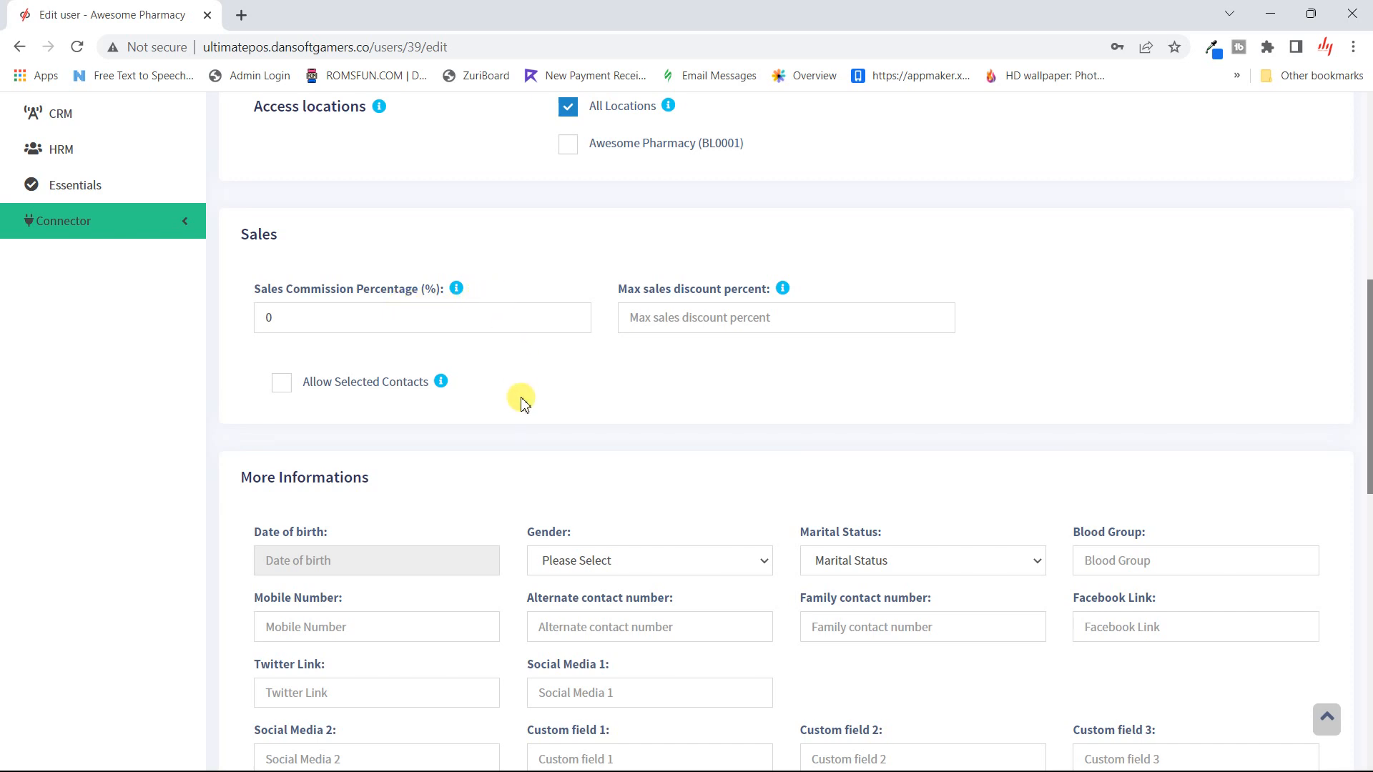
{"action": "scroll", "coordinate": [522, 399], "scroll_direction": "down", "scroll_amount": 4}
{"action": "scroll", "coordinate": [521, 403], "scroll_direction": "down", "scroll_amount": 1}
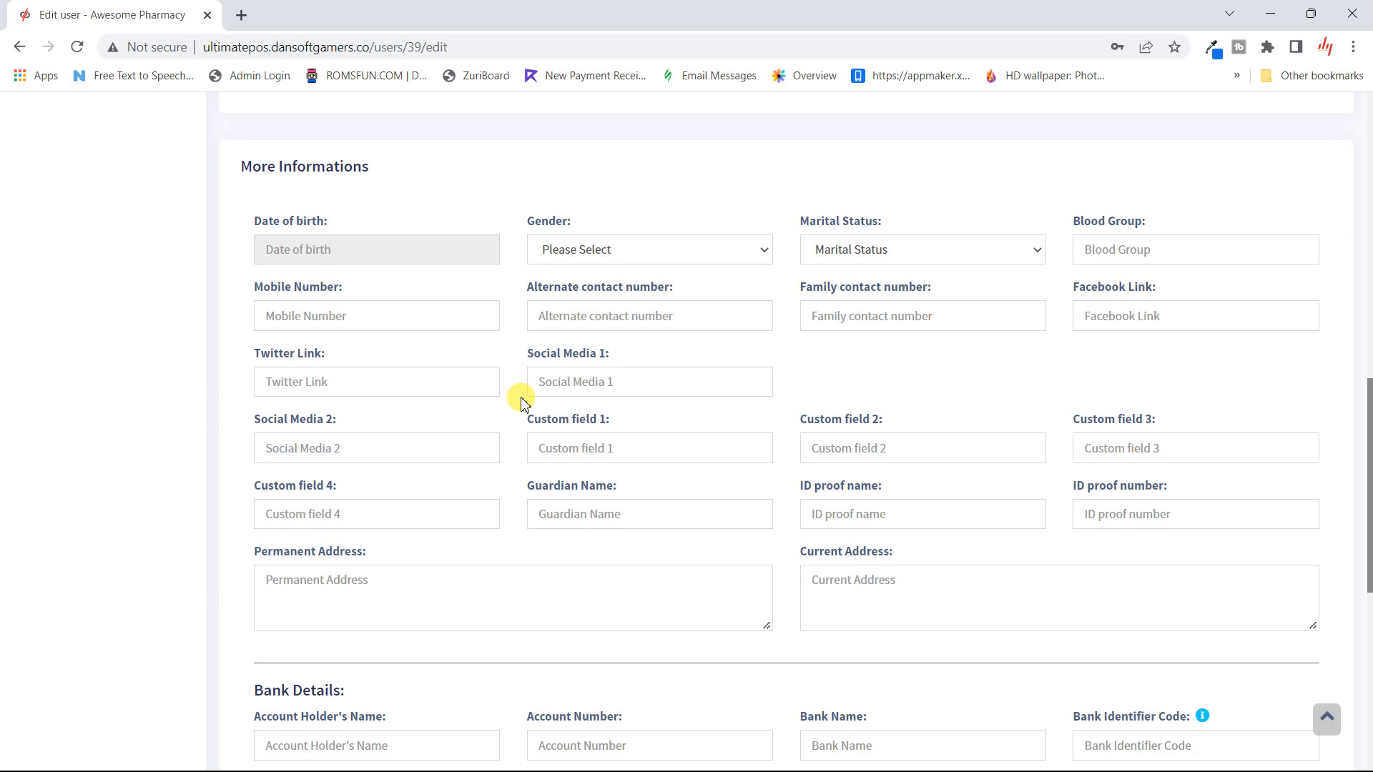
{"action": "scroll", "coordinate": [520, 400], "scroll_direction": "down", "scroll_amount": 2}
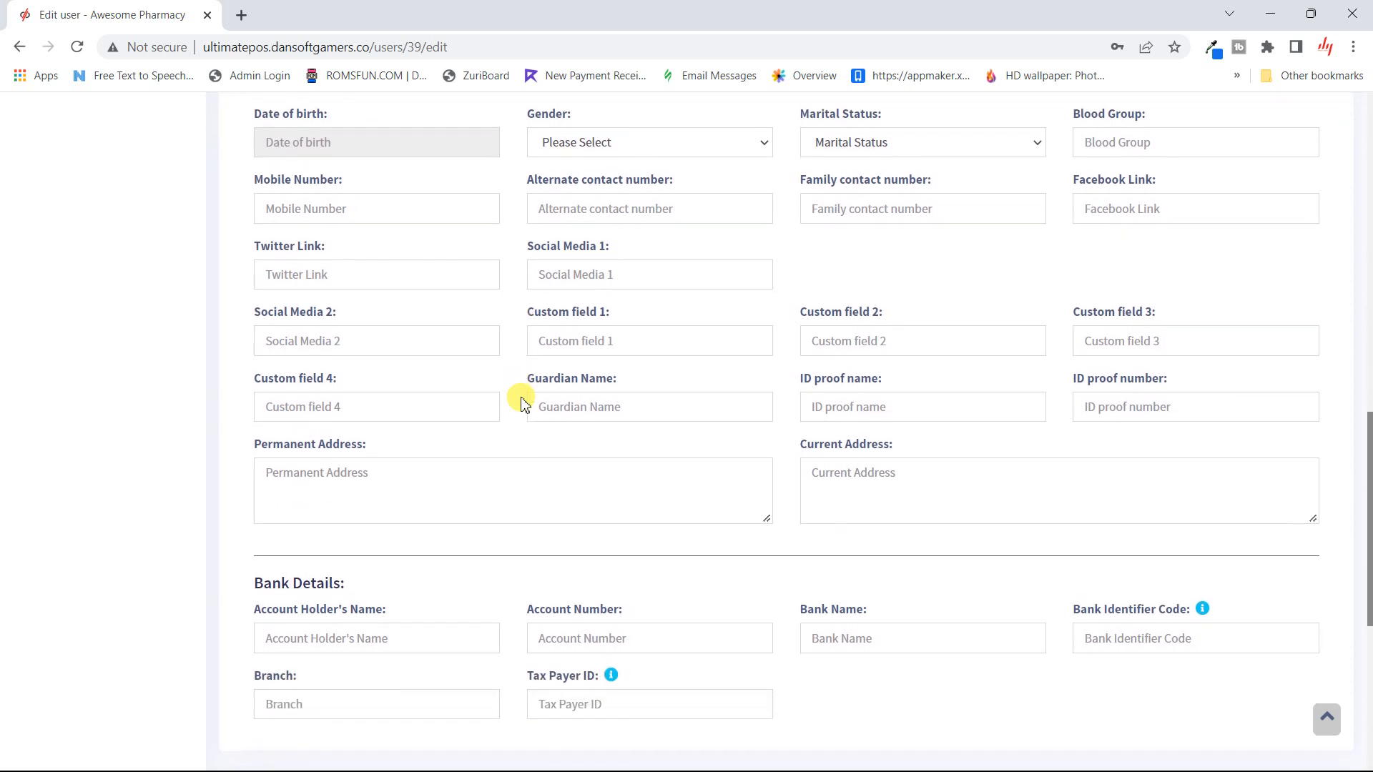
{"action": "scroll", "coordinate": [795, 390], "scroll_direction": "down", "scroll_amount": 4}
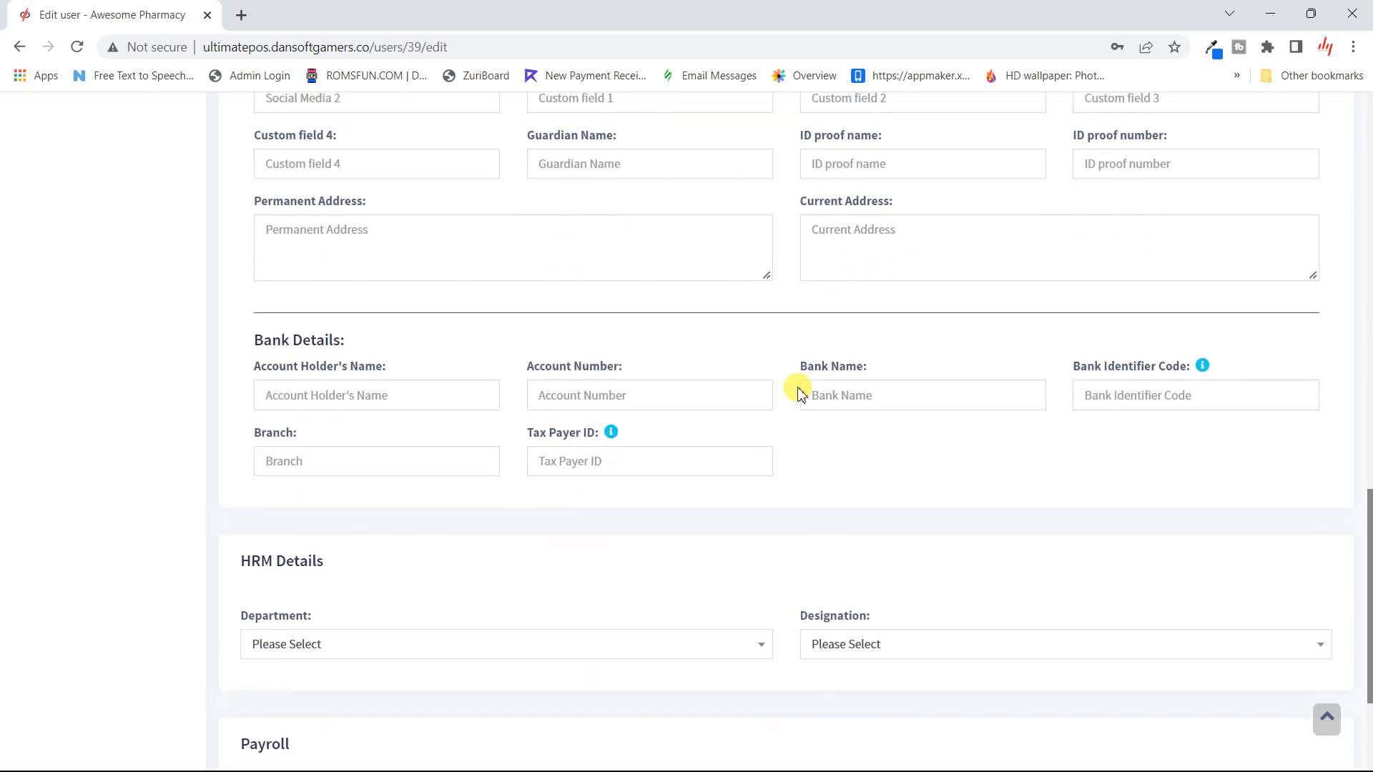
{"action": "scroll", "coordinate": [797, 389], "scroll_direction": "up", "scroll_amount": 6}
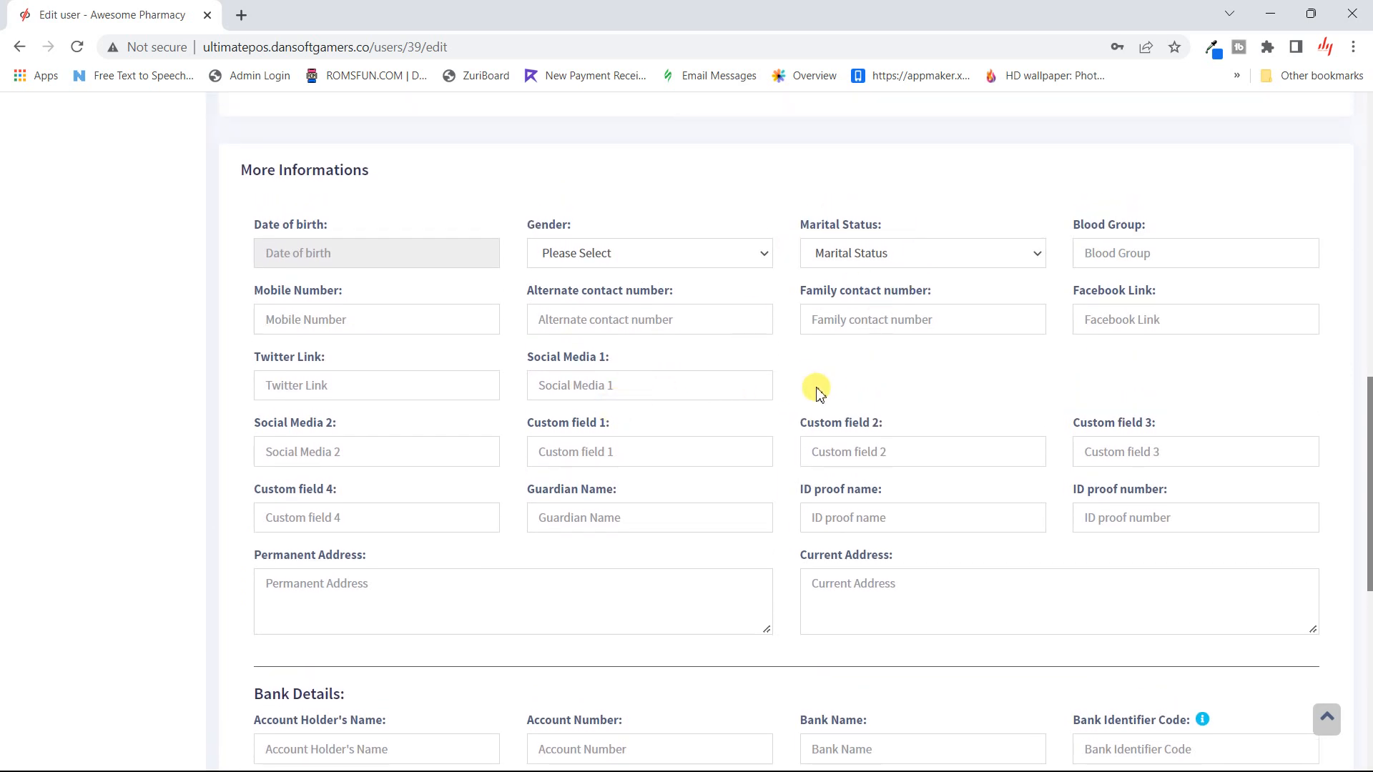
{"action": "scroll", "coordinate": [816, 390], "scroll_direction": "down", "scroll_amount": 5}
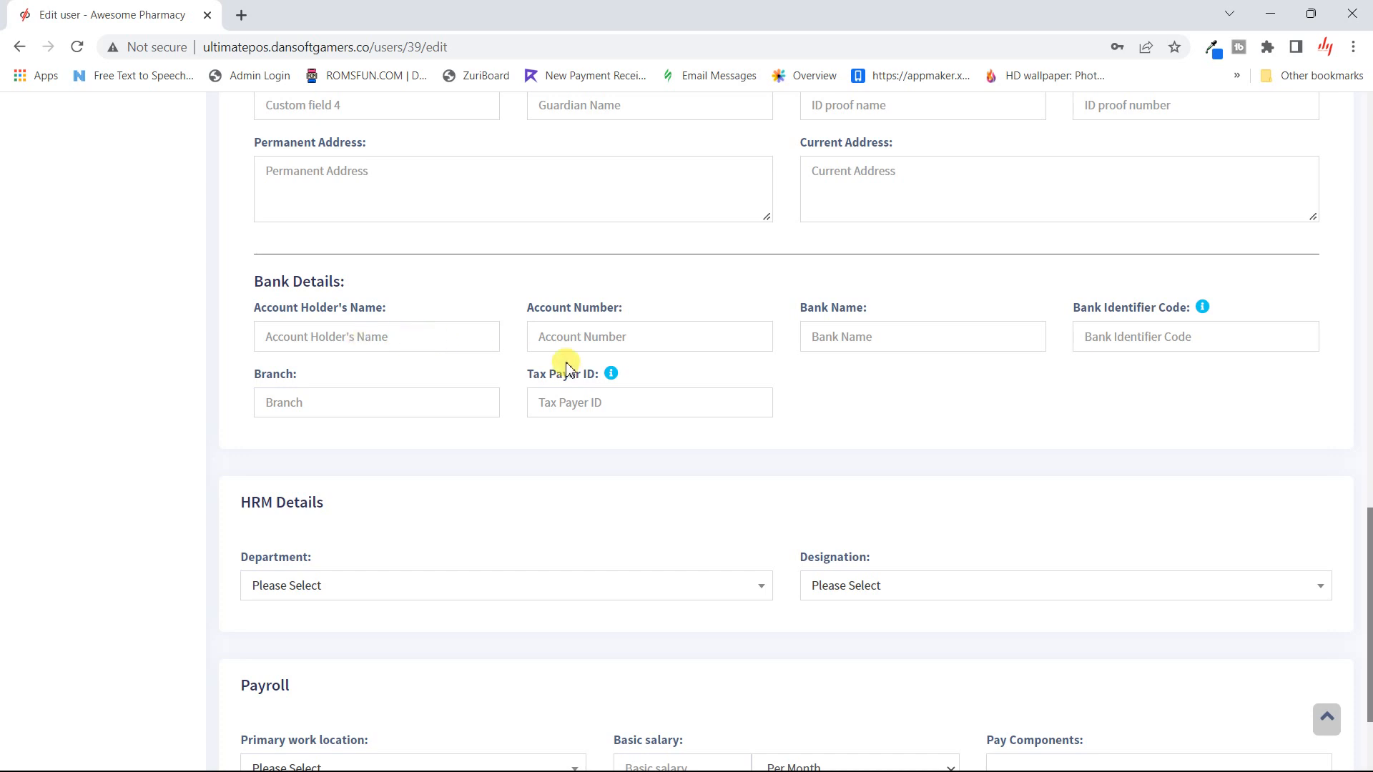
{"action": "mouse_move", "coordinate": [609, 374]}
{"action": "scroll", "coordinate": [608, 374], "scroll_direction": "down", "scroll_amount": 1}
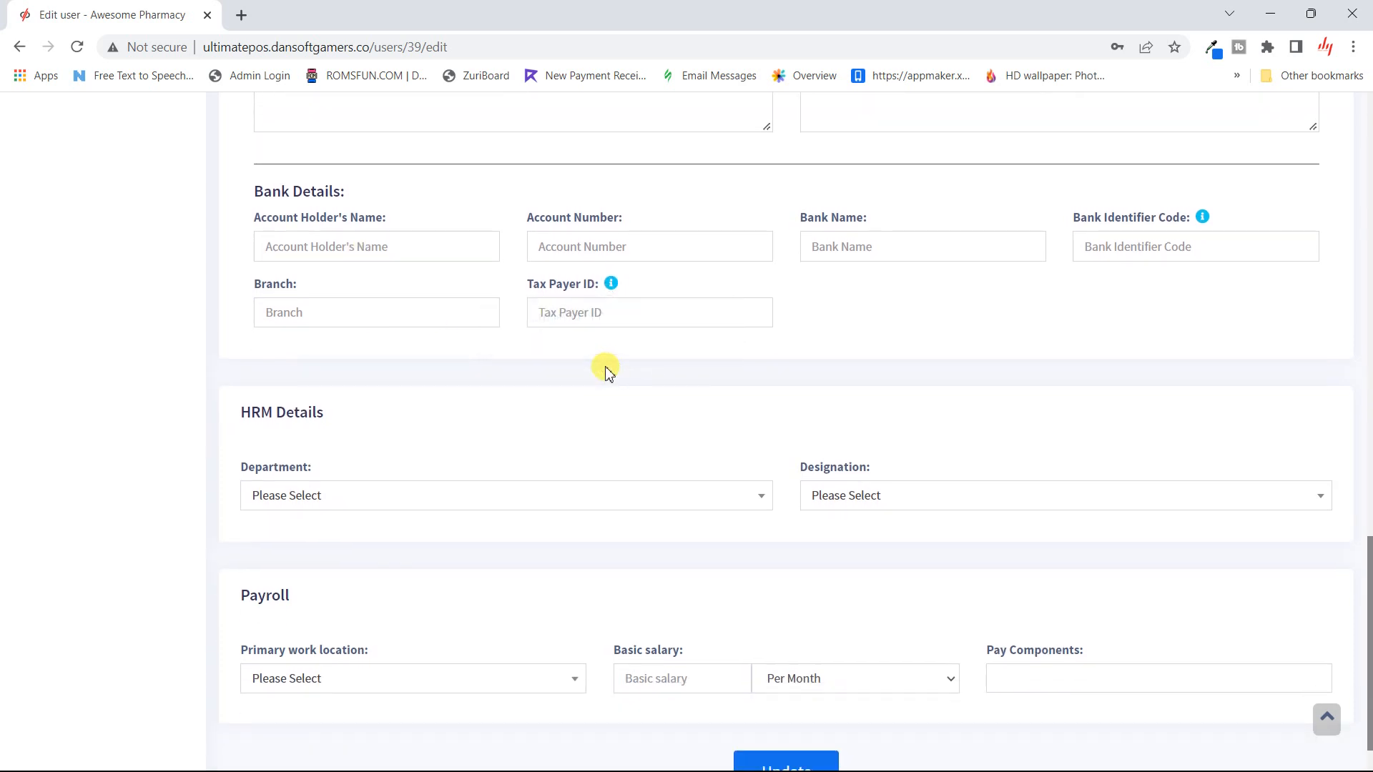
{"action": "mouse_move", "coordinate": [1203, 216]}
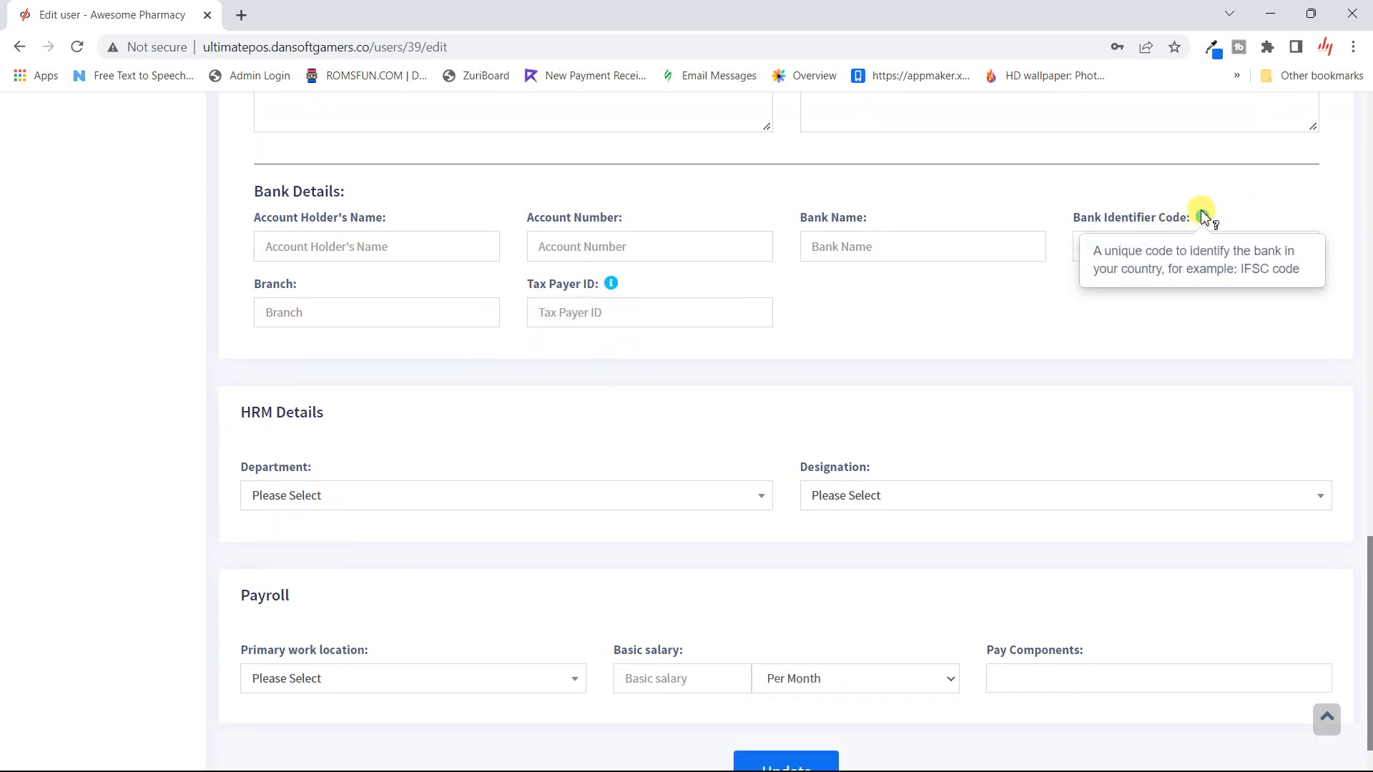
{"action": "scroll", "coordinate": [638, 462], "scroll_direction": "down", "scroll_amount": 1}
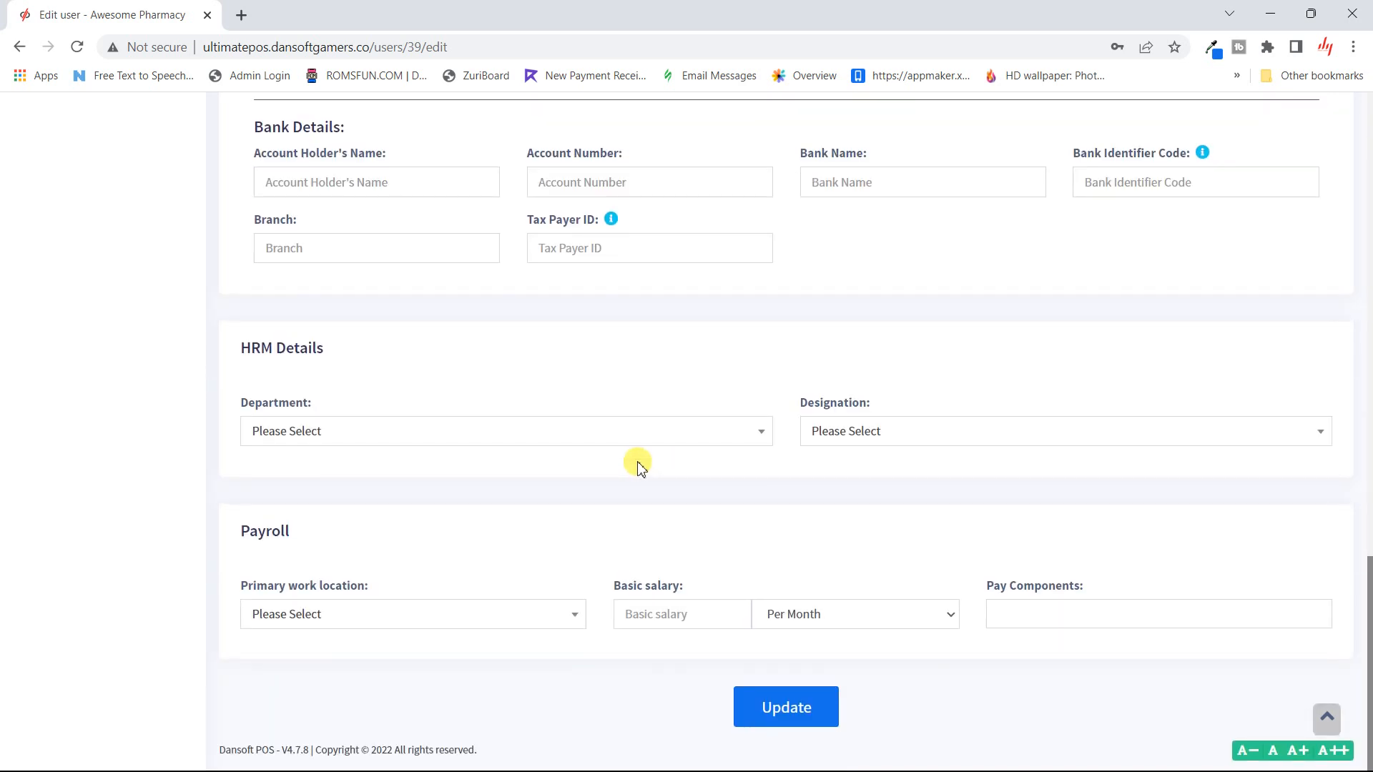
{"action": "left_click", "coordinate": [532, 438]}
{"action": "left_click", "coordinate": [531, 438]}
{"action": "left_click", "coordinate": [539, 437]}
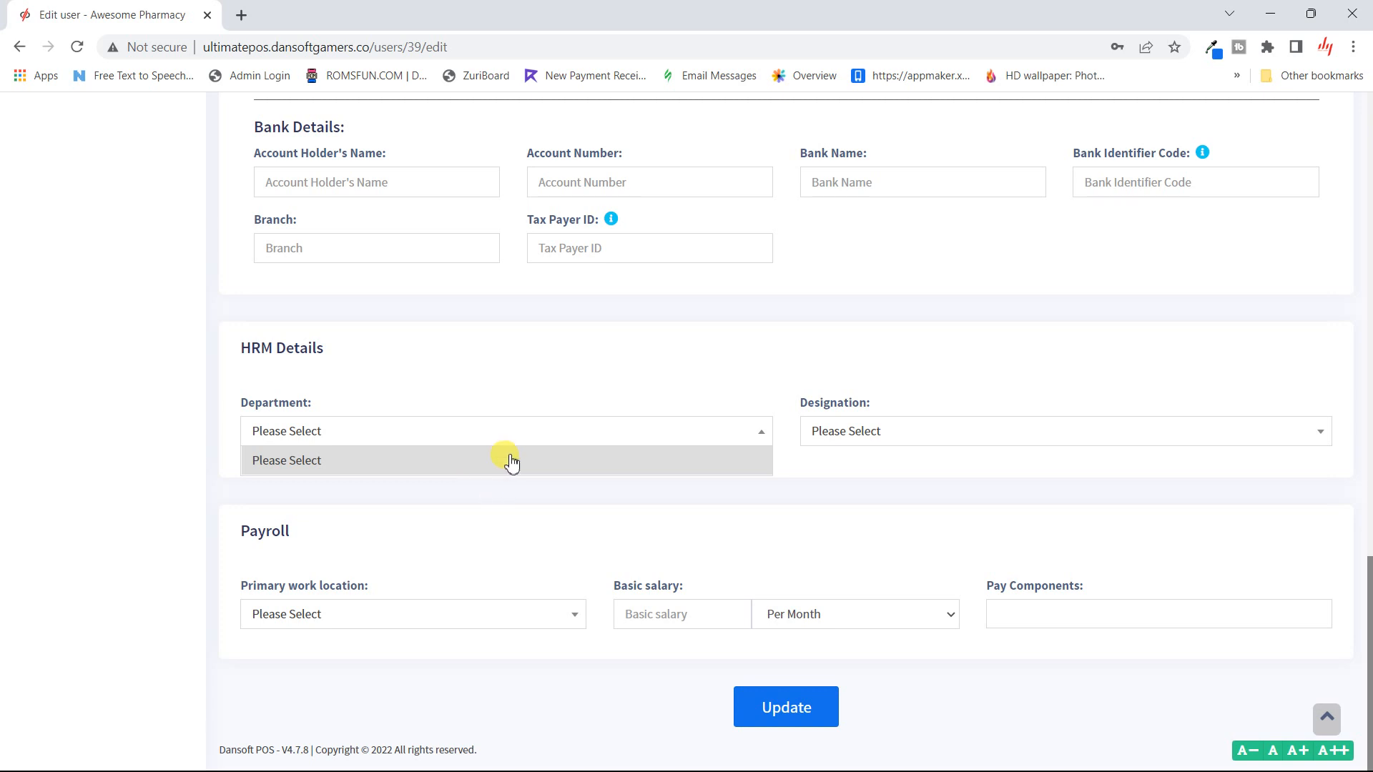
{"action": "left_click", "coordinate": [504, 405]}
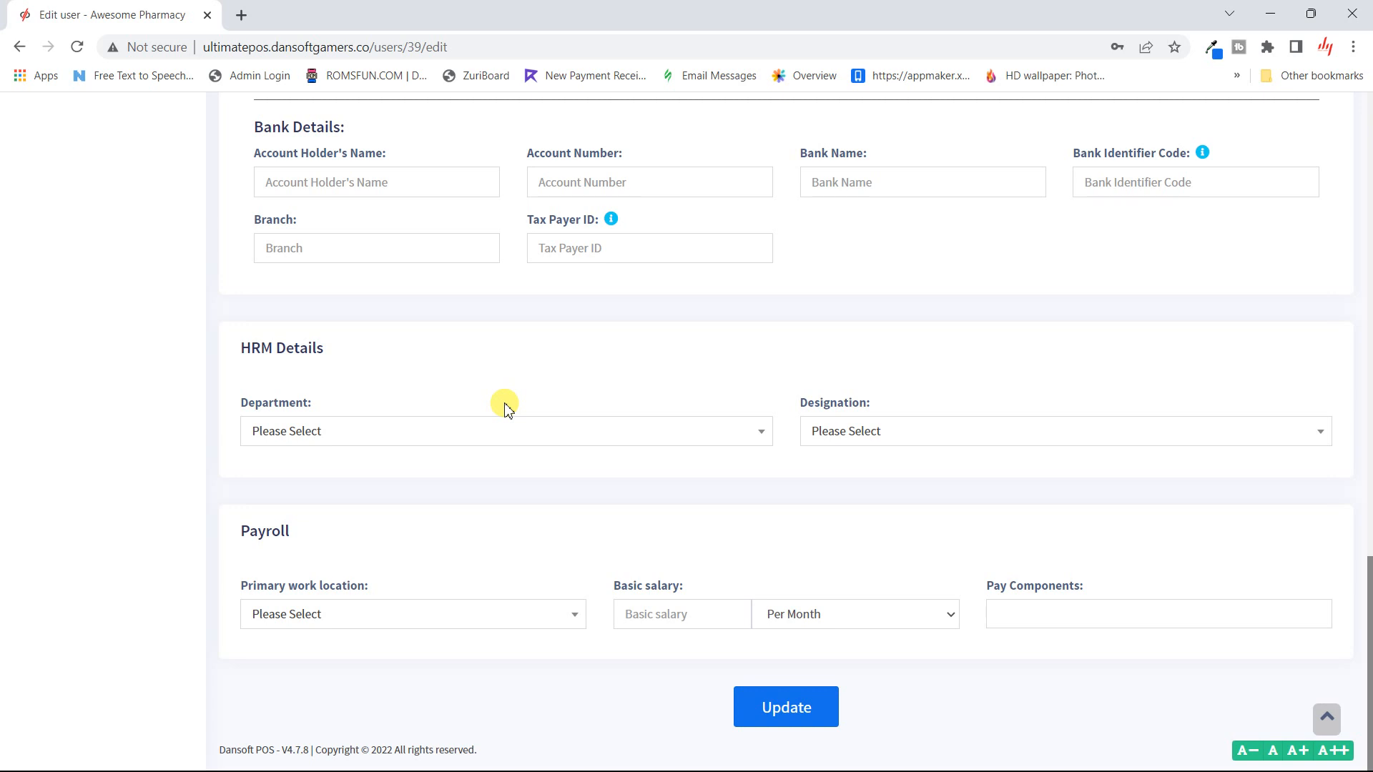
{"action": "left_click", "coordinate": [963, 431]}
{"action": "left_click", "coordinate": [963, 431]}
- Set primary work location to Awesome Pharmacy (BL0001) and basic salary 500000 Per Month
{"action": "left_click", "coordinate": [536, 619]}
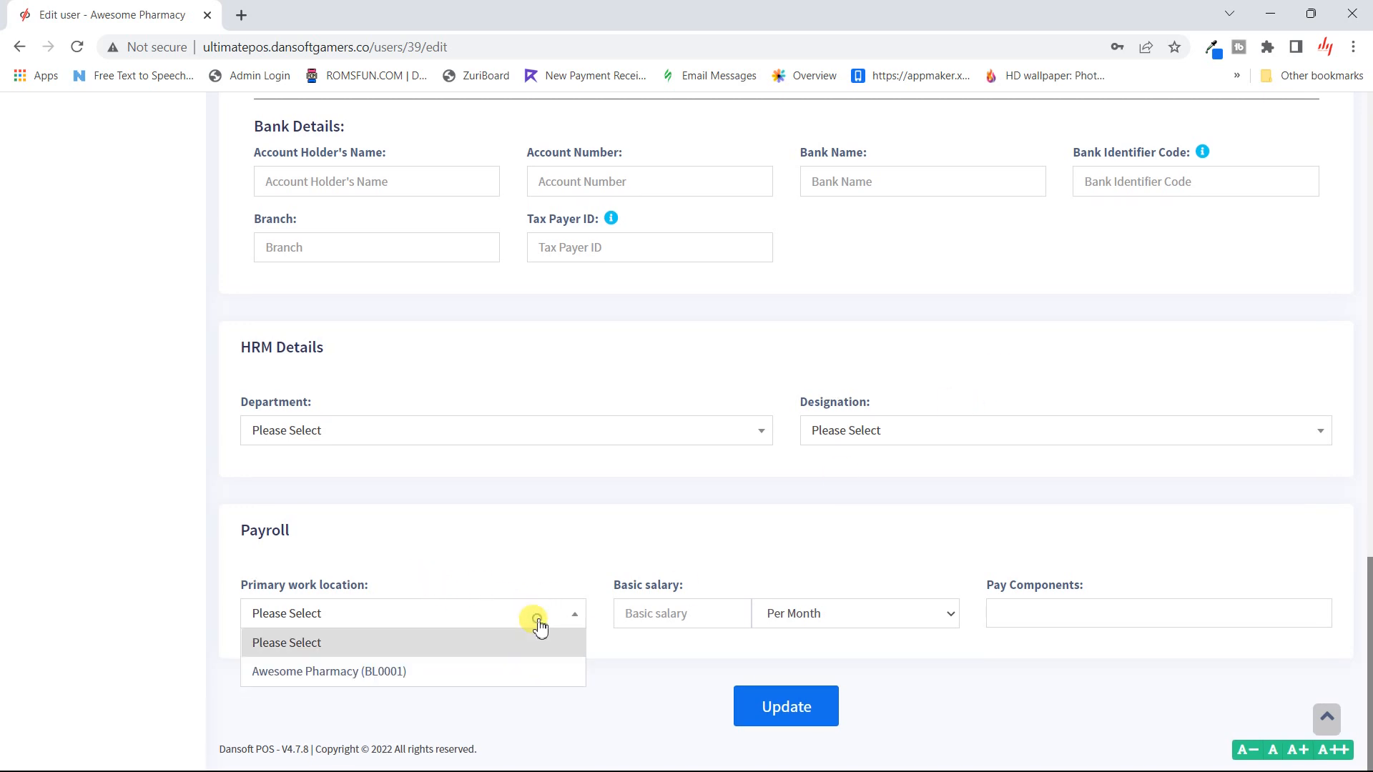
{"action": "left_click", "coordinate": [499, 676]}
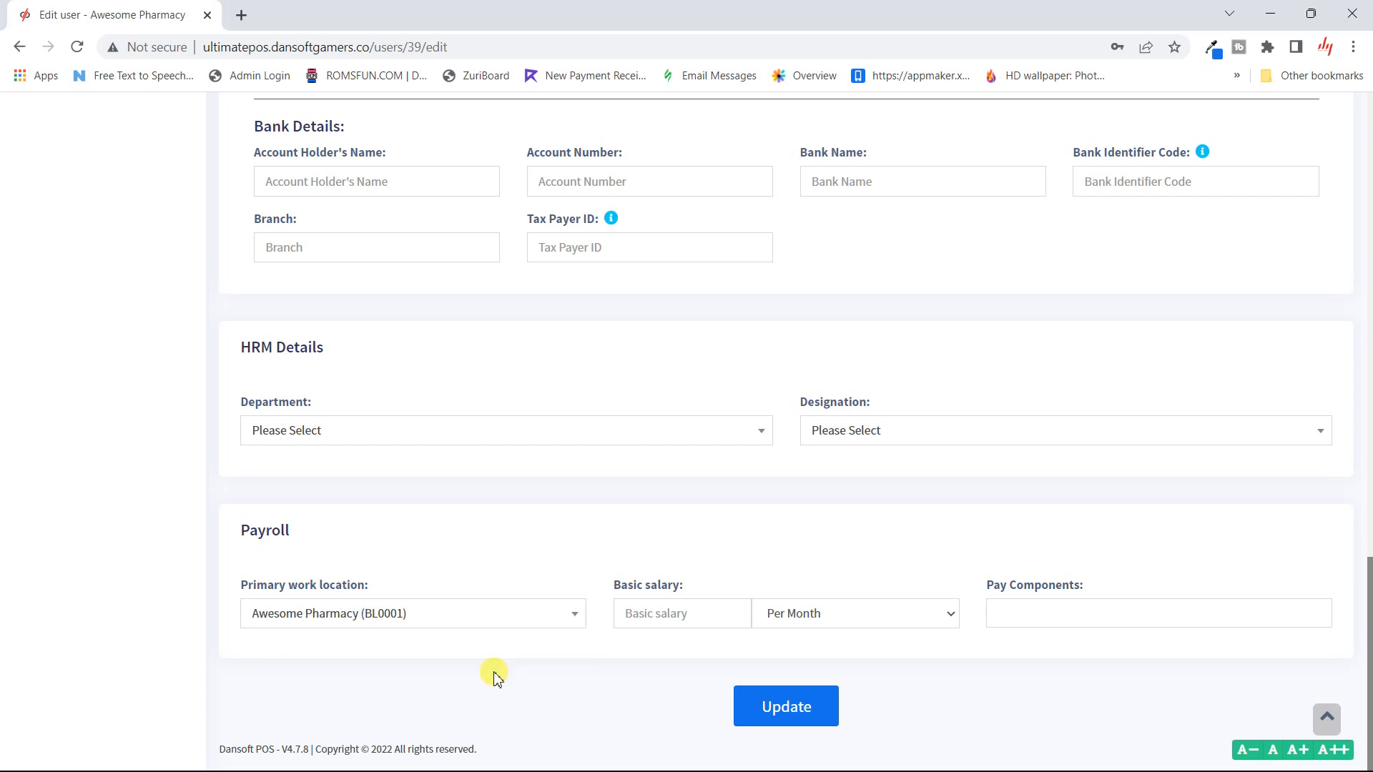
{"action": "left_click", "coordinate": [678, 612]}
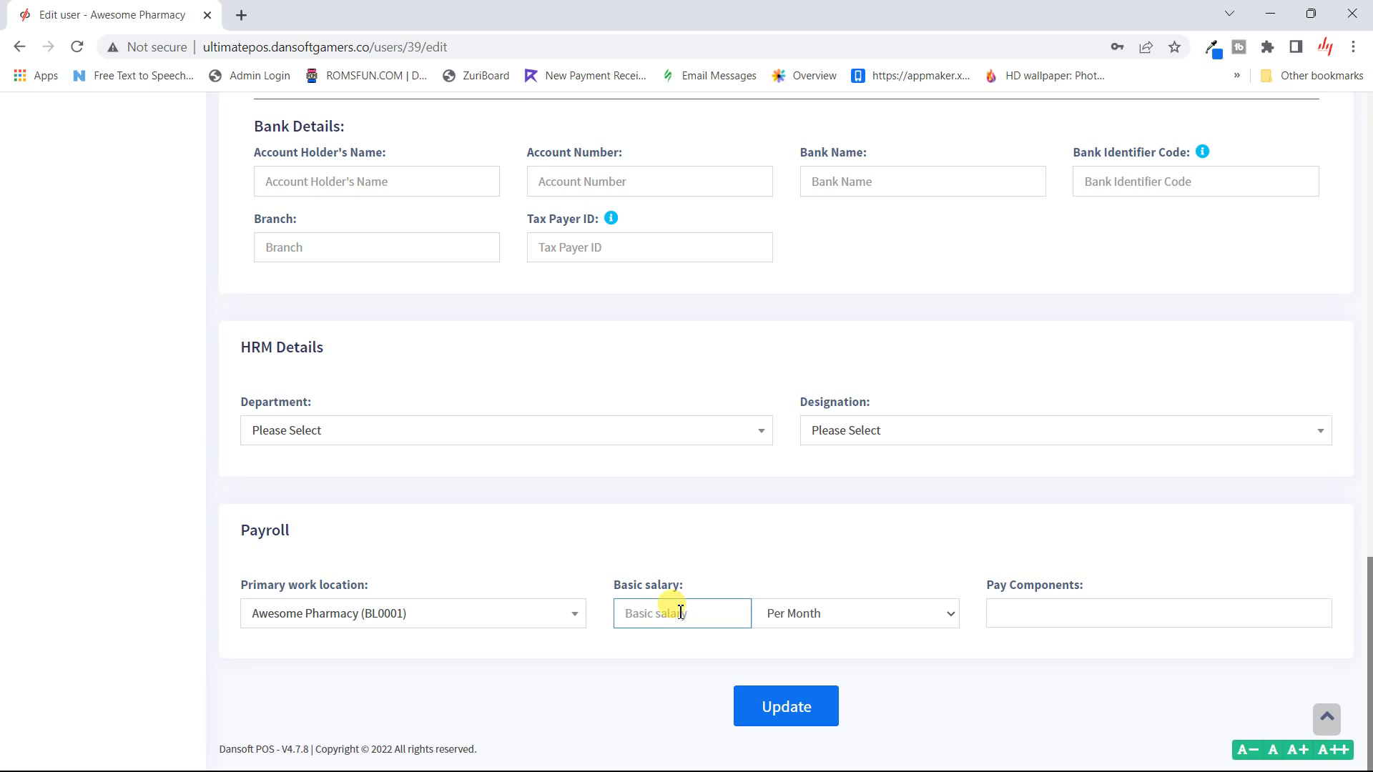
{"action": "type", "text": "500000"}
{"action": "left_click", "coordinate": [918, 622]}
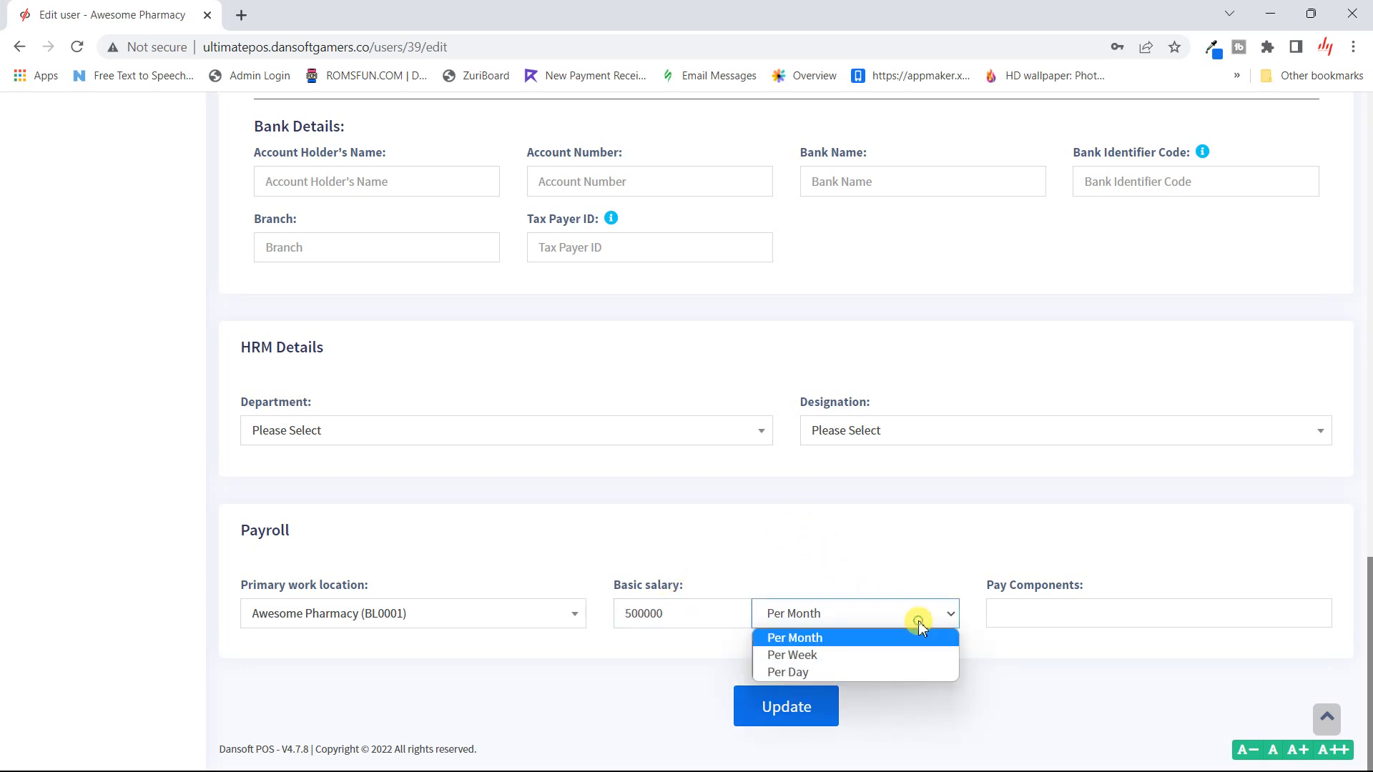
{"action": "left_click", "coordinate": [933, 572]}
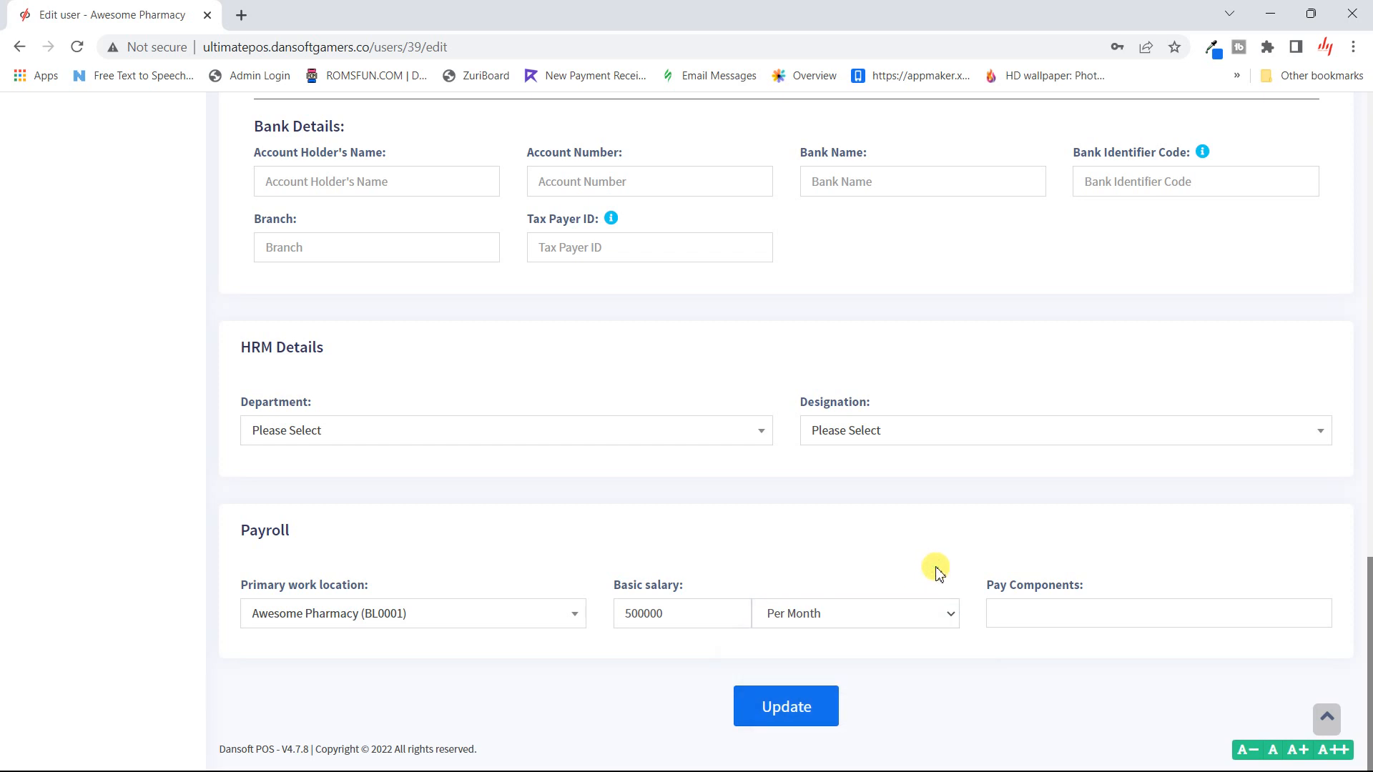
- Check the Pay Components field for attachable components; none are available
{"action": "left_click", "coordinate": [1030, 616]}
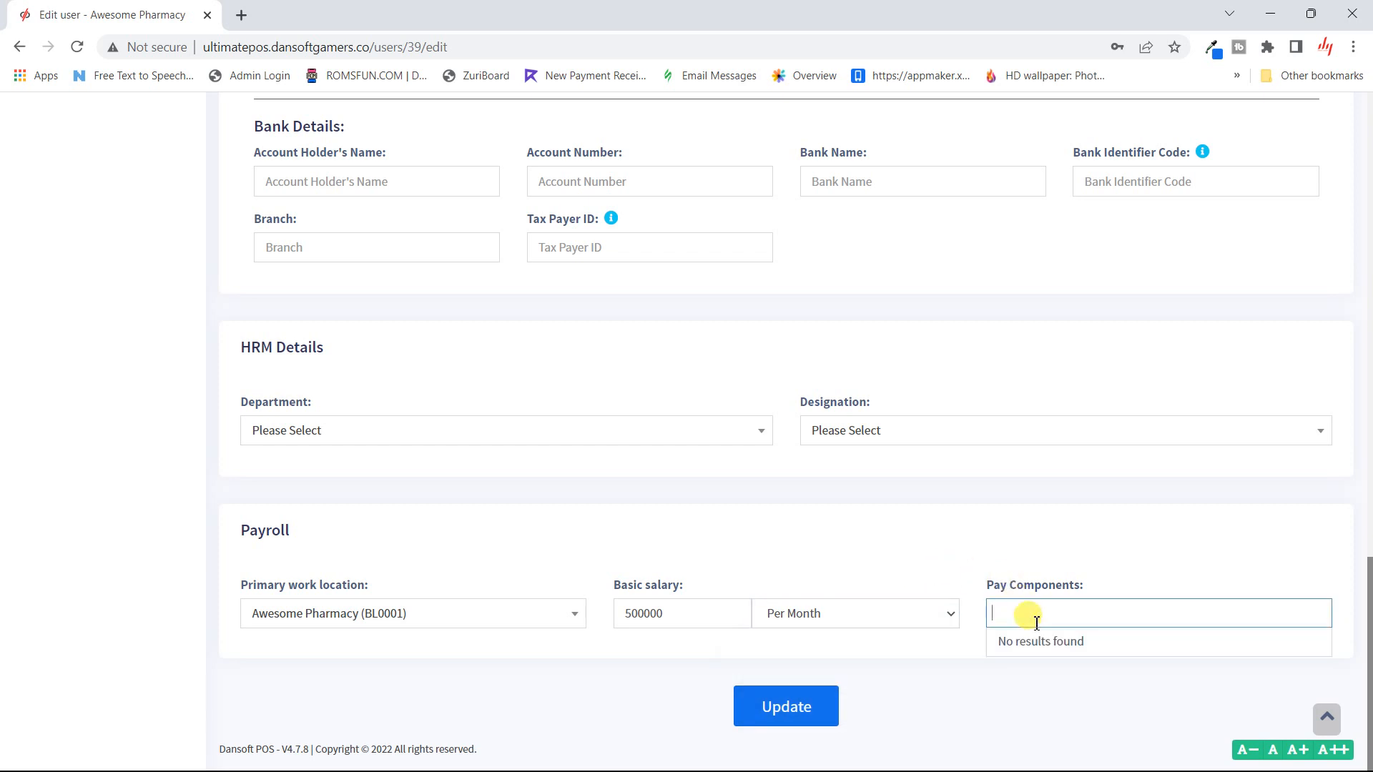
{"action": "left_click", "coordinate": [891, 528]}
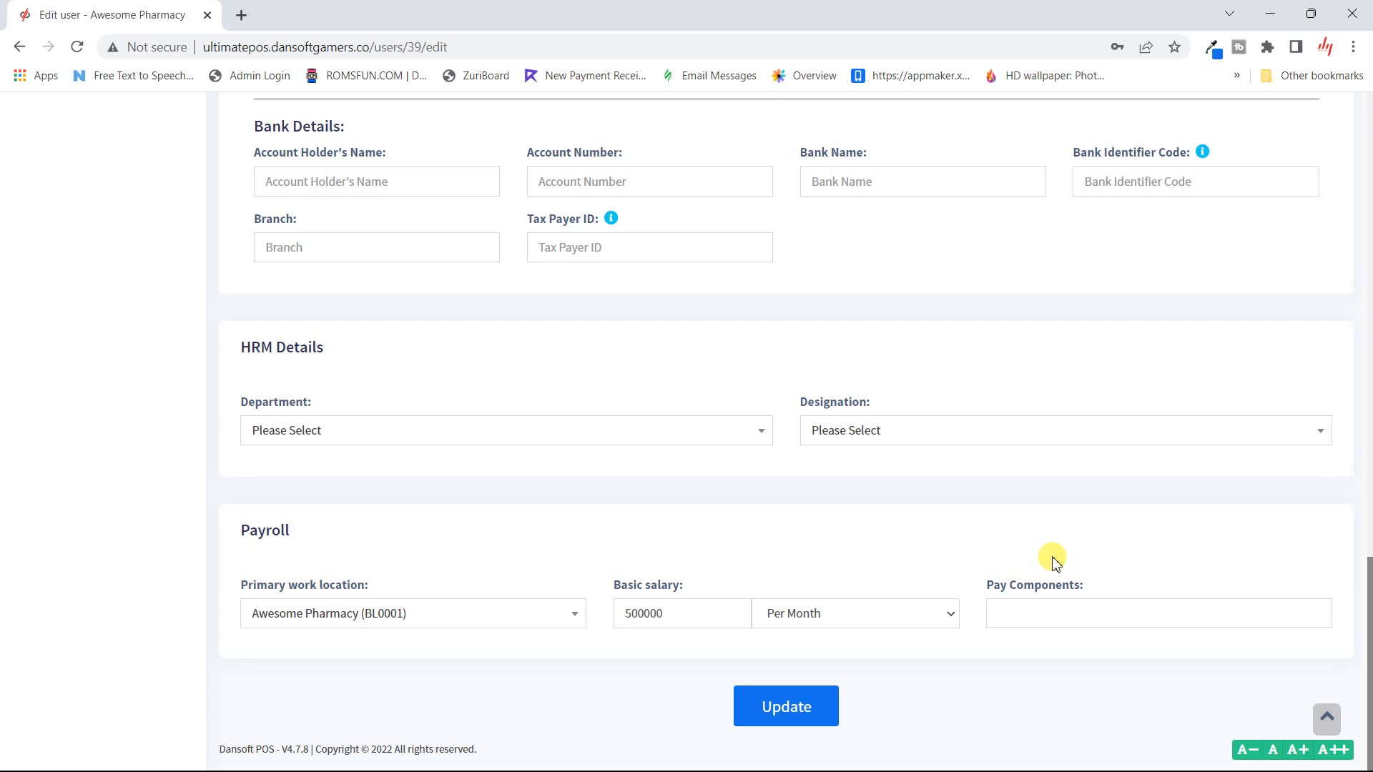
{"action": "left_click", "coordinate": [1099, 606]}
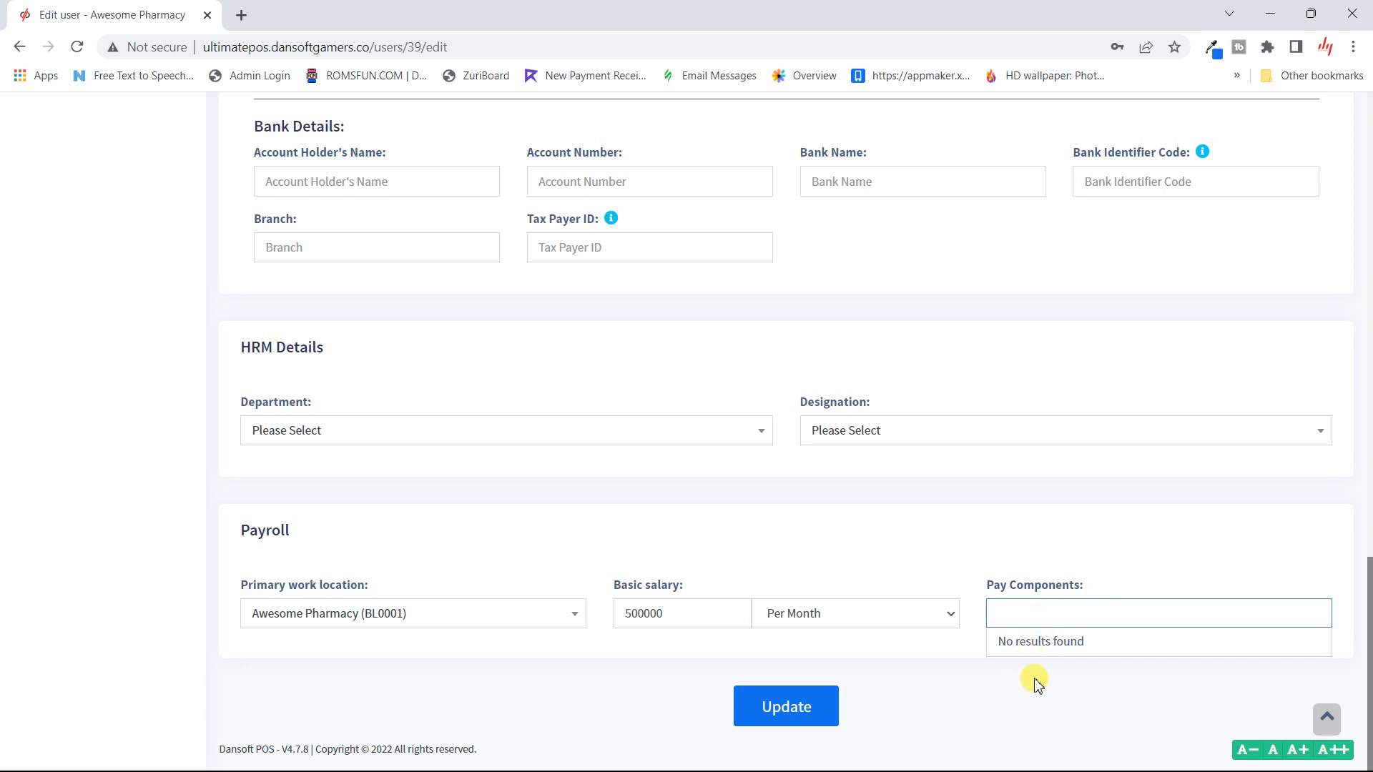
- Clear the 500000 basic salary amount from the form
{"action": "scroll", "coordinate": [1034, 684], "scroll_direction": "up", "scroll_amount": 2}
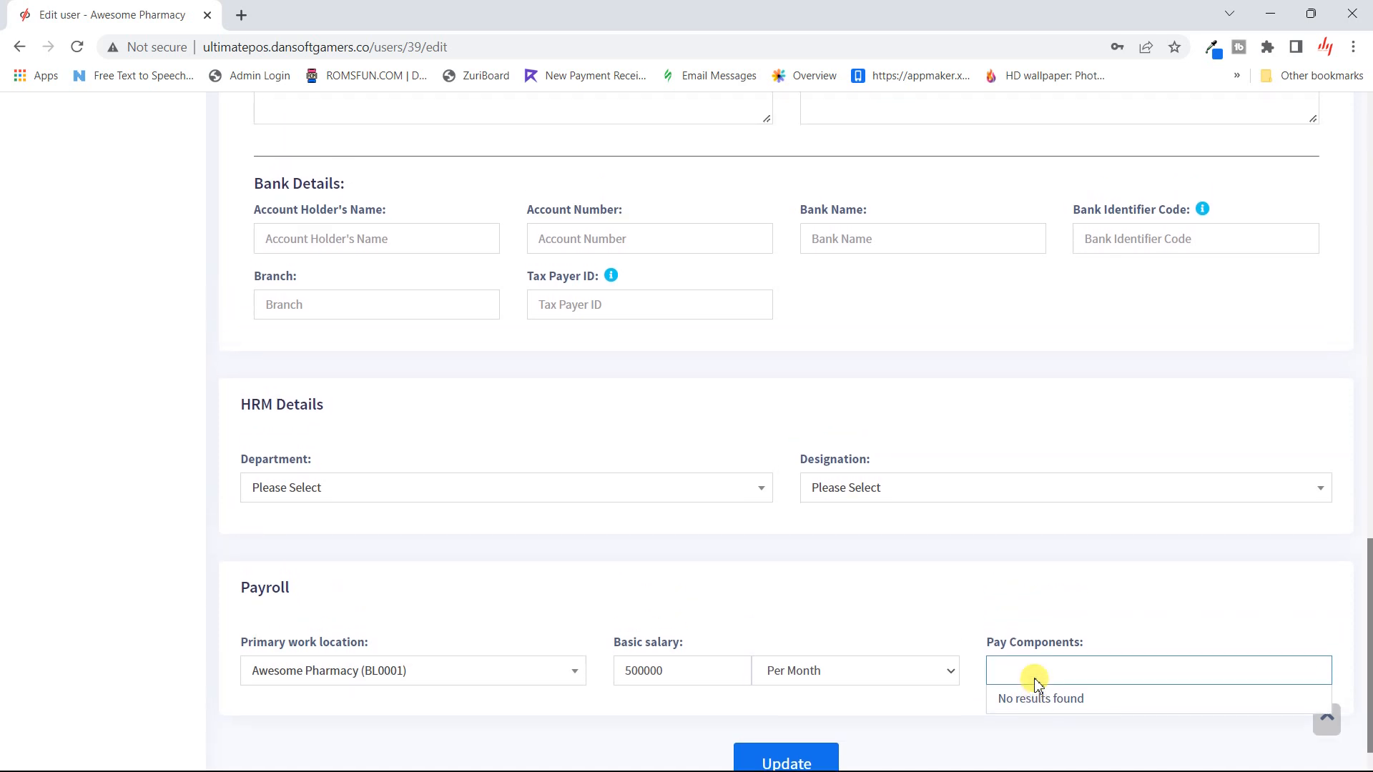
{"action": "scroll", "coordinate": [1034, 685], "scroll_direction": "down", "scroll_amount": 2}
{"action": "scroll", "coordinate": [1034, 684], "scroll_direction": "up", "scroll_amount": 2}
{"action": "scroll", "coordinate": [1034, 684], "scroll_direction": "down", "scroll_amount": 3}
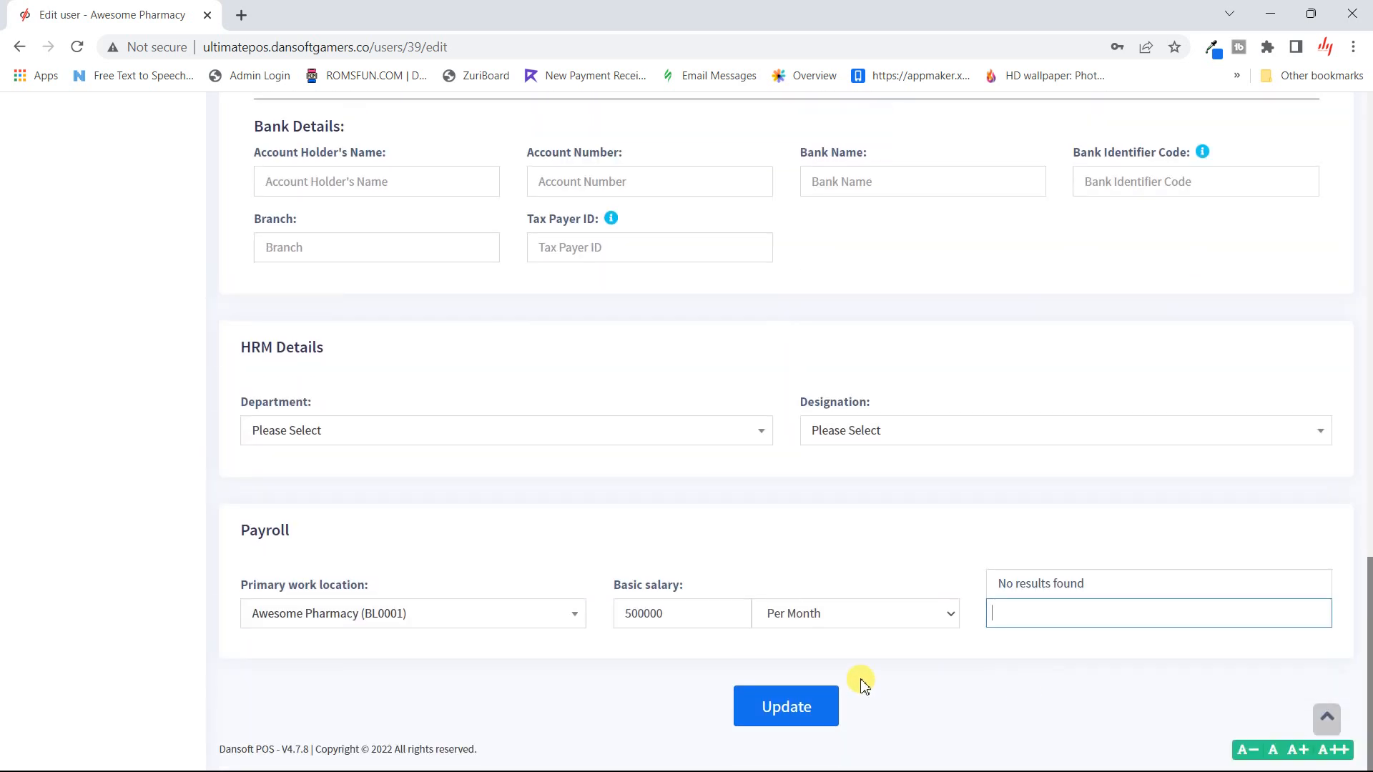
{"action": "double_click", "coordinate": [692, 613]}
{"action": "key", "text": "BackSpace"}
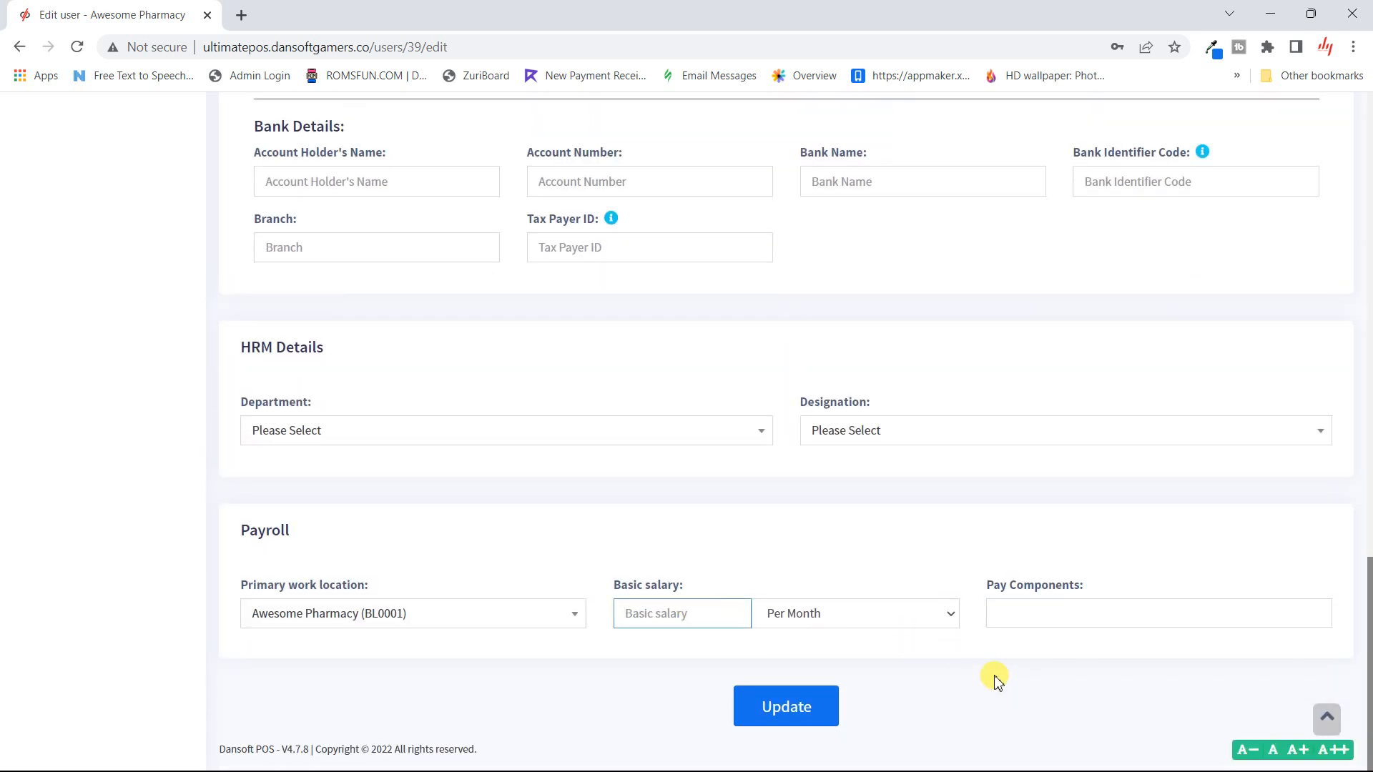
{"action": "left_click", "coordinate": [994, 676]}
- Return to the Users list, confirming Leave to discard the unsaved edits
{"action": "scroll", "coordinate": [792, 697], "scroll_direction": "up", "scroll_amount": 4}
{"action": "scroll", "coordinate": [792, 697], "scroll_direction": "up", "scroll_amount": 10}
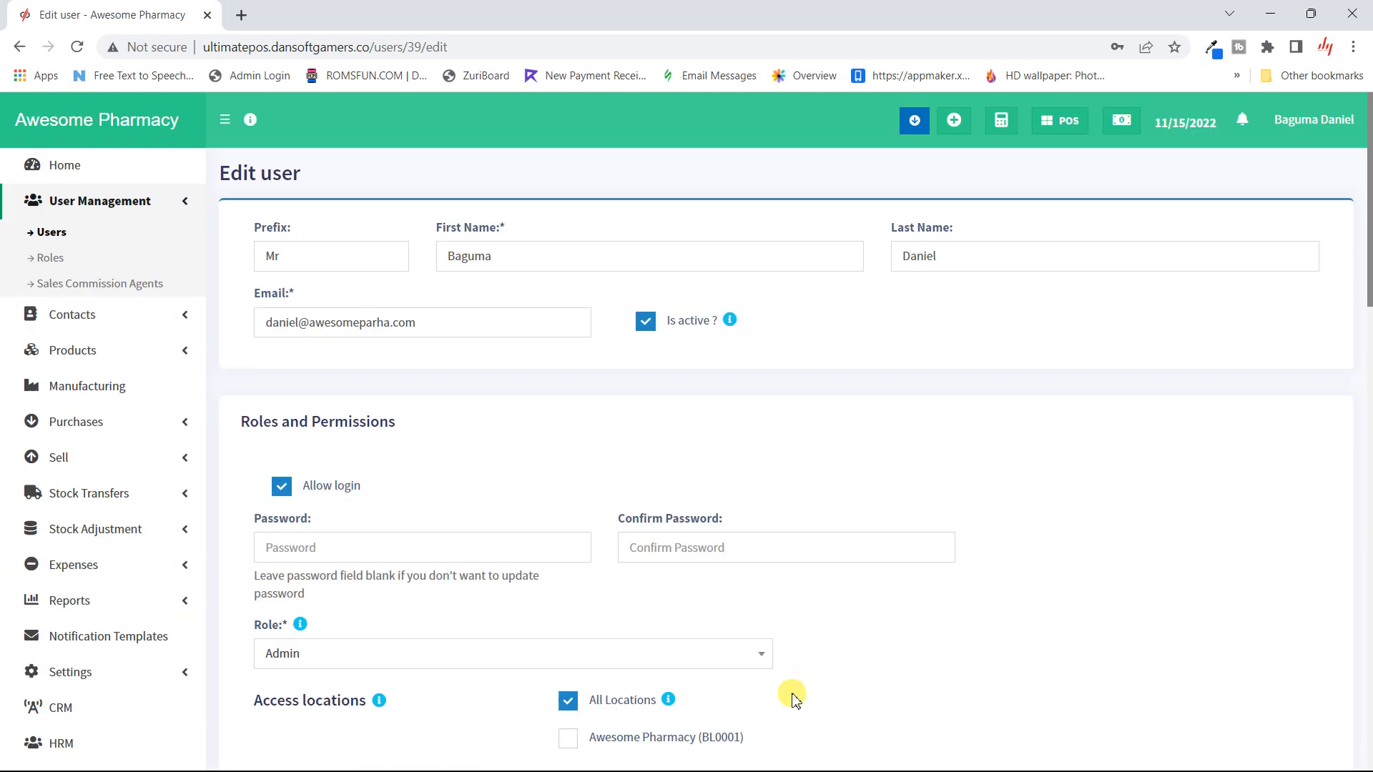
{"action": "scroll", "coordinate": [846, 596], "scroll_direction": "down", "scroll_amount": 15}
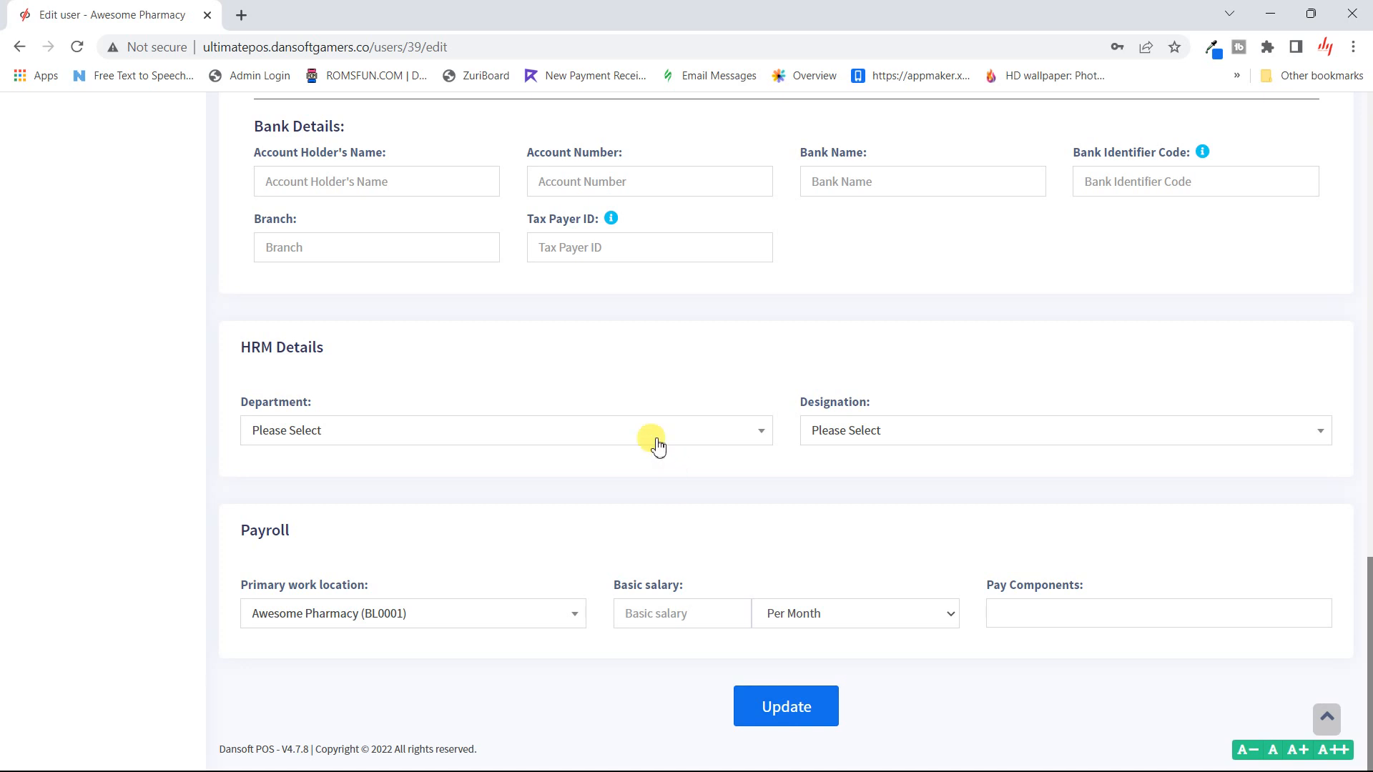
{"action": "scroll", "coordinate": [656, 444], "scroll_direction": "up", "scroll_amount": 5}
{"action": "scroll", "coordinate": [655, 444], "scroll_direction": "up", "scroll_amount": 10}
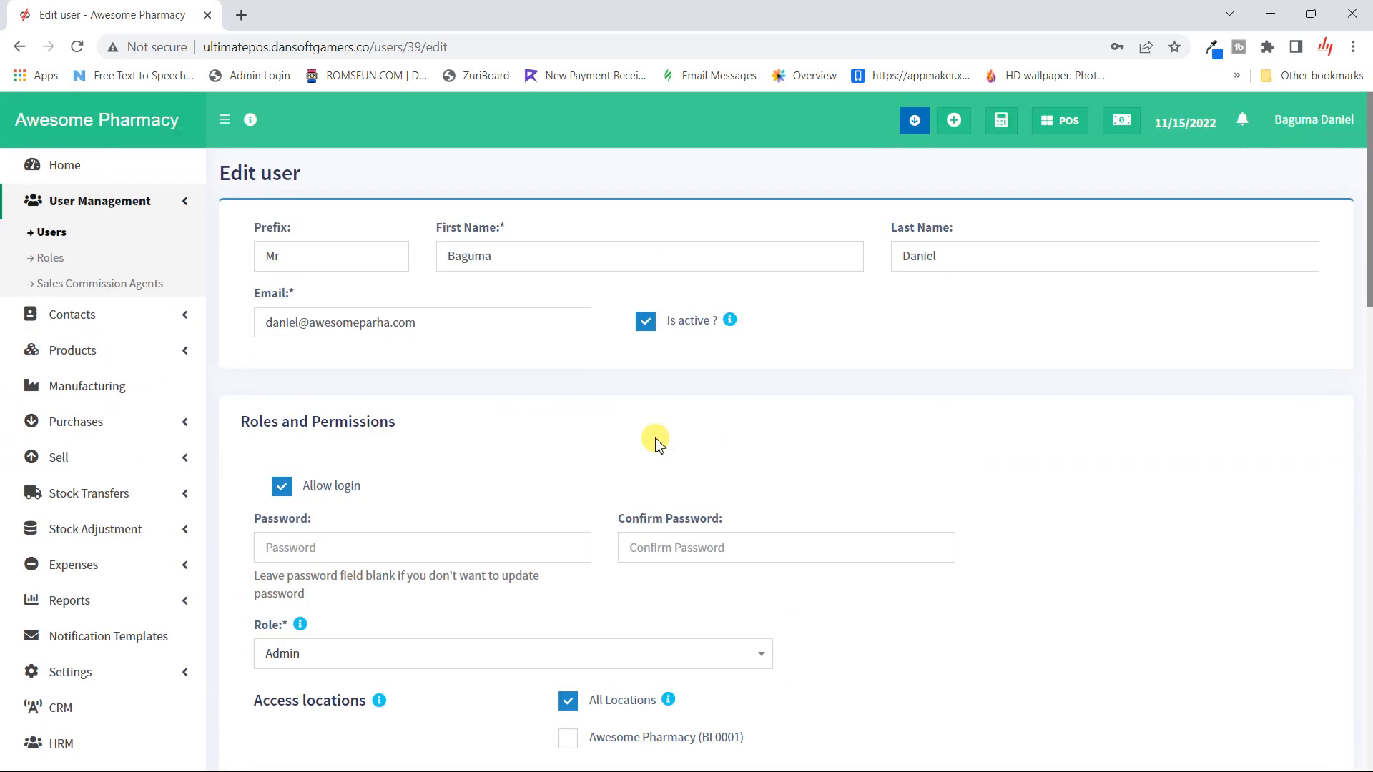
{"action": "left_click", "coordinate": [50, 232]}
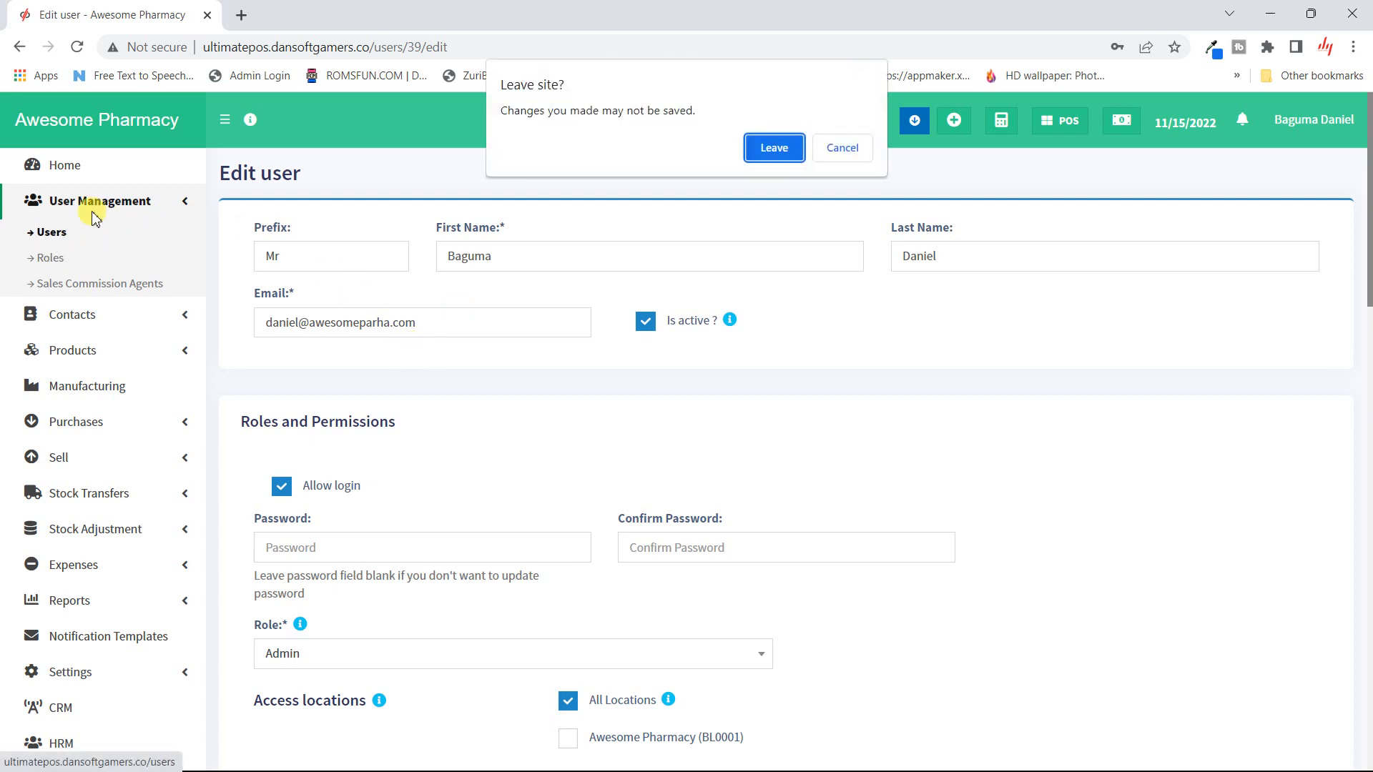
{"action": "left_click", "coordinate": [785, 146]}
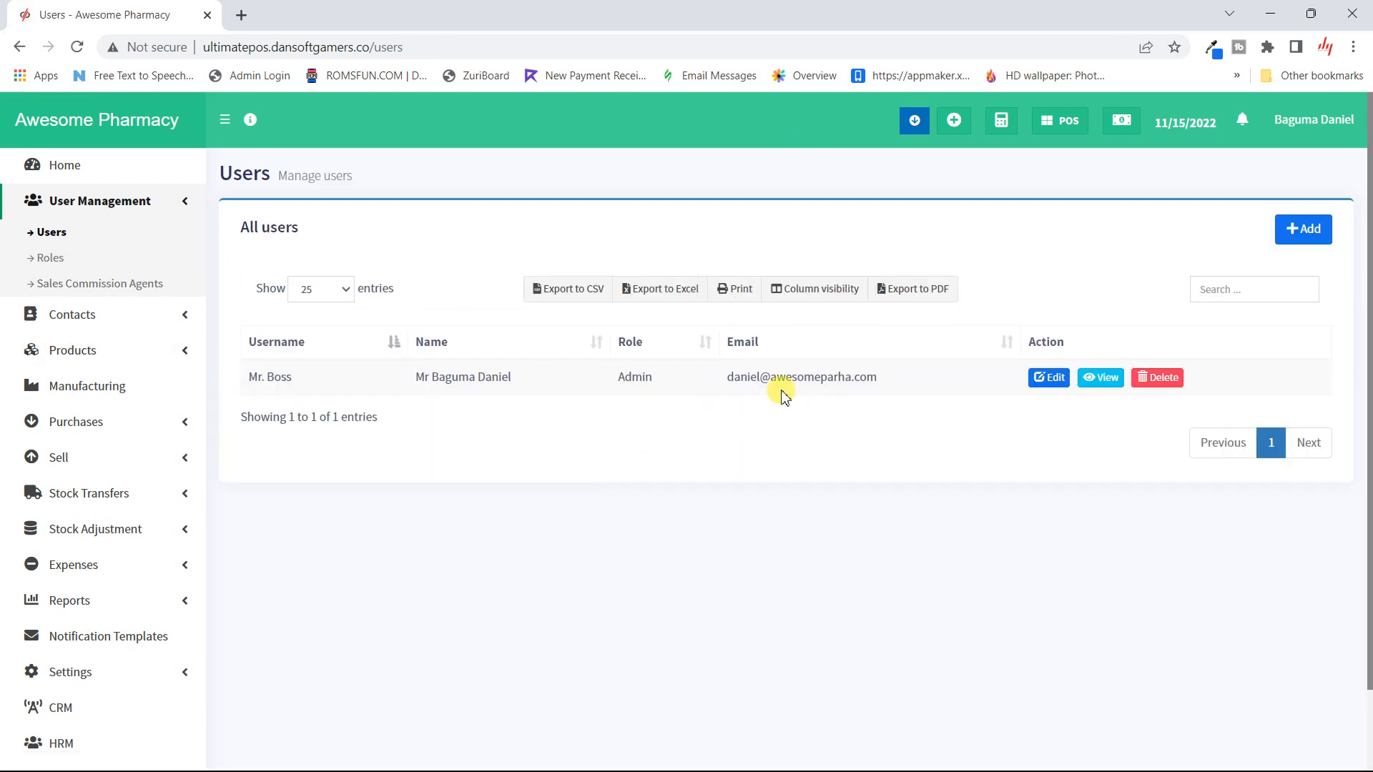
- Begin a new user via +Add and enter the person's first name, last name and e-mail
{"action": "left_click", "coordinate": [1303, 241]}
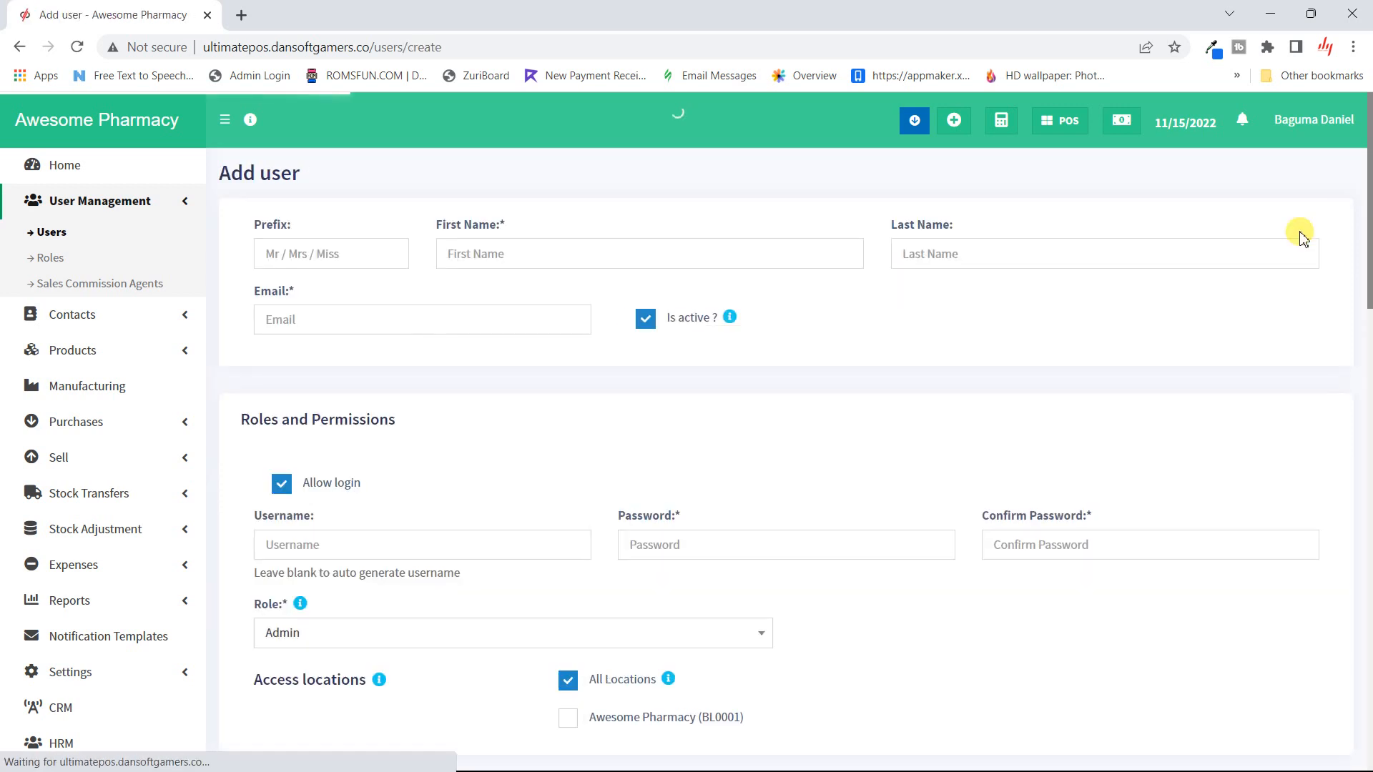
{"action": "left_click", "coordinate": [463, 259]}
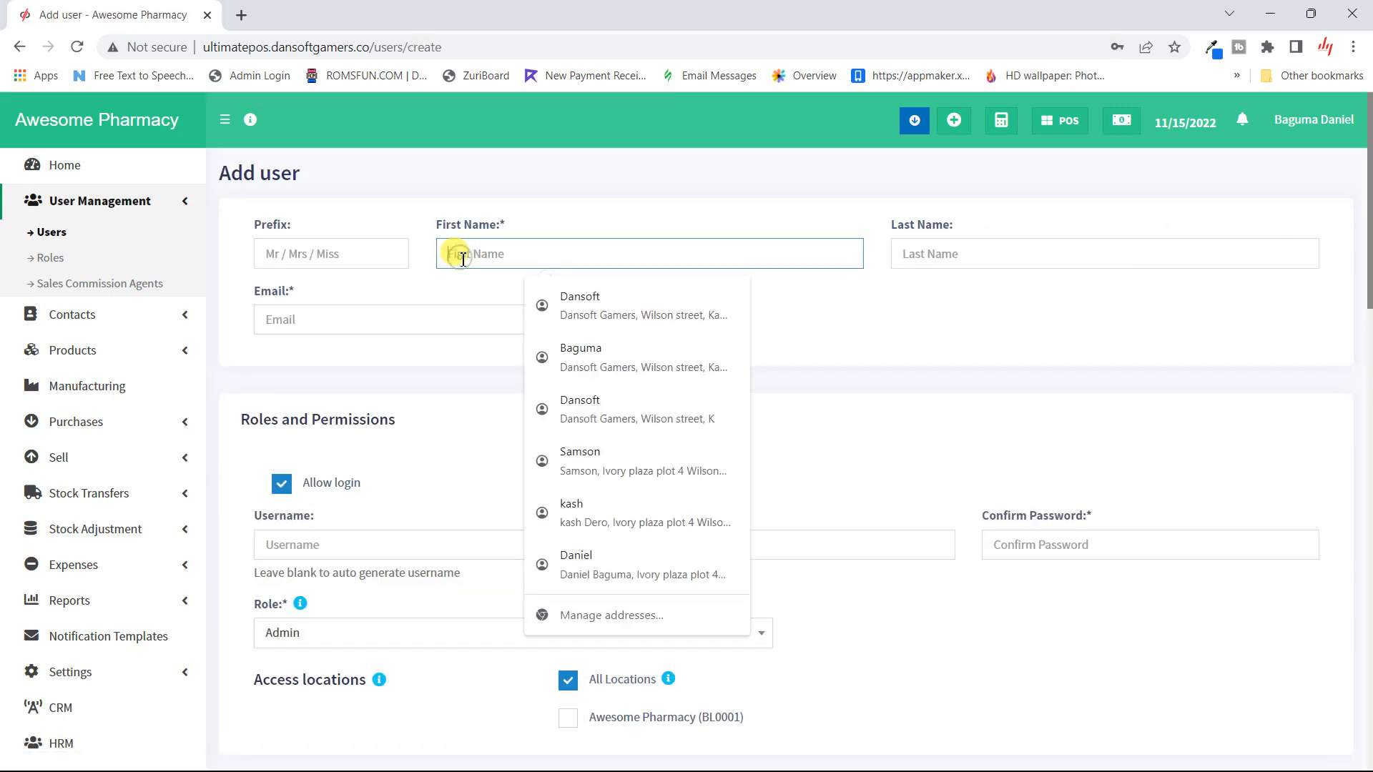
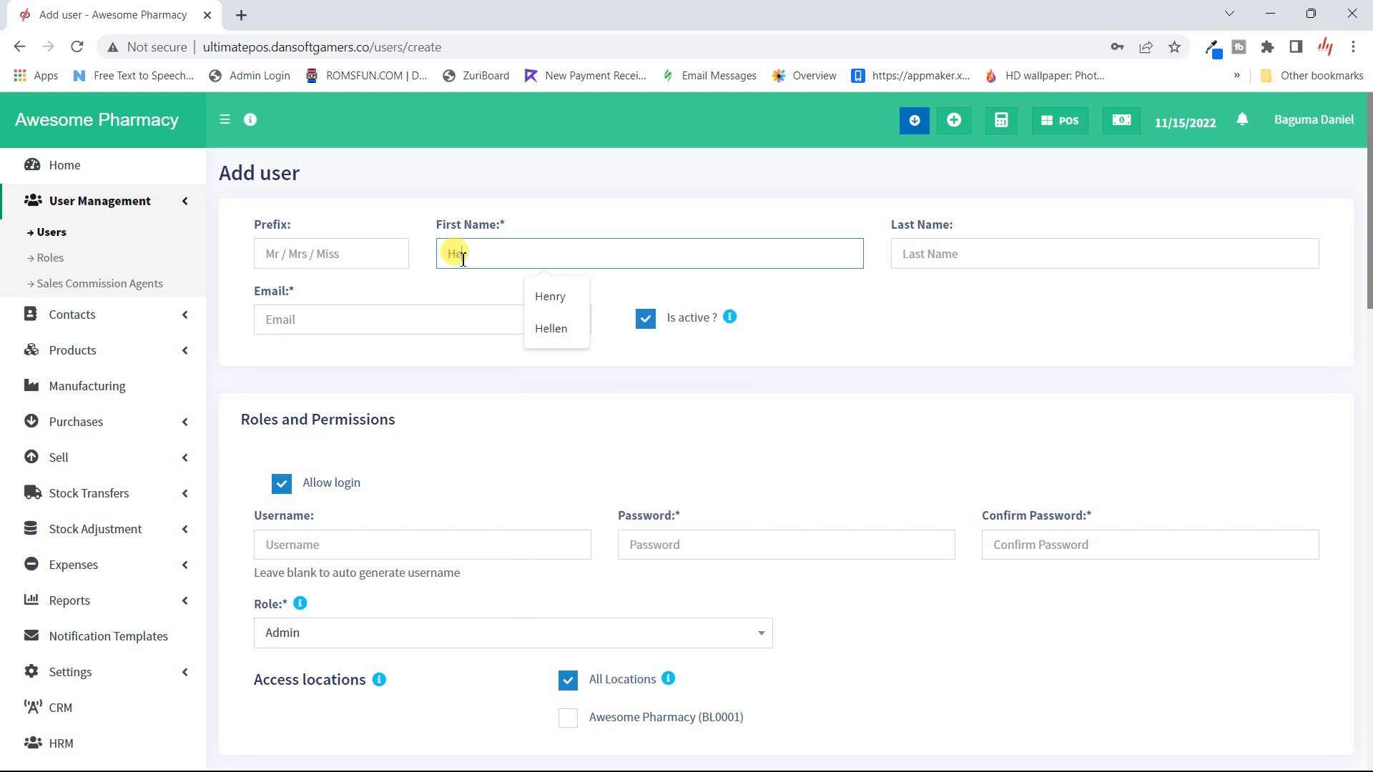
{"action": "left_click", "coordinate": [1030, 255]}
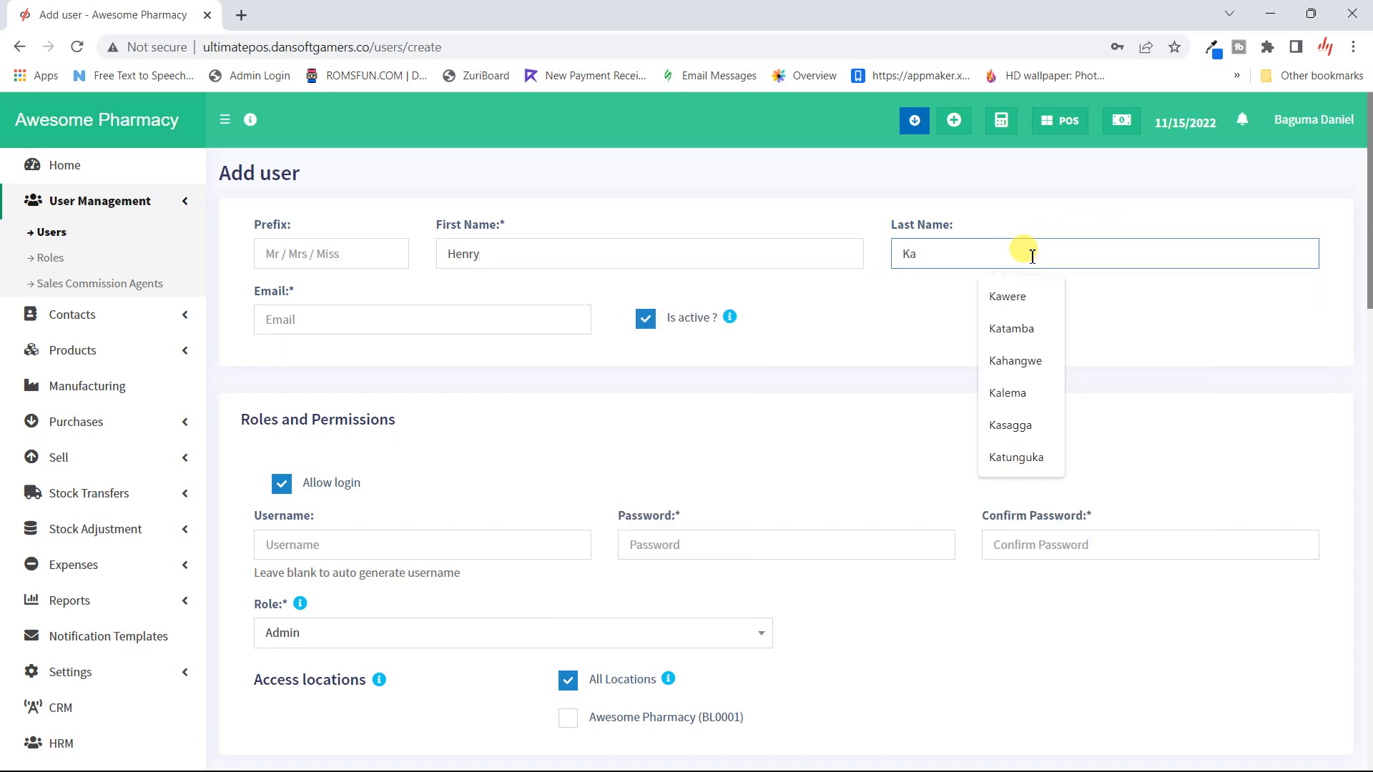
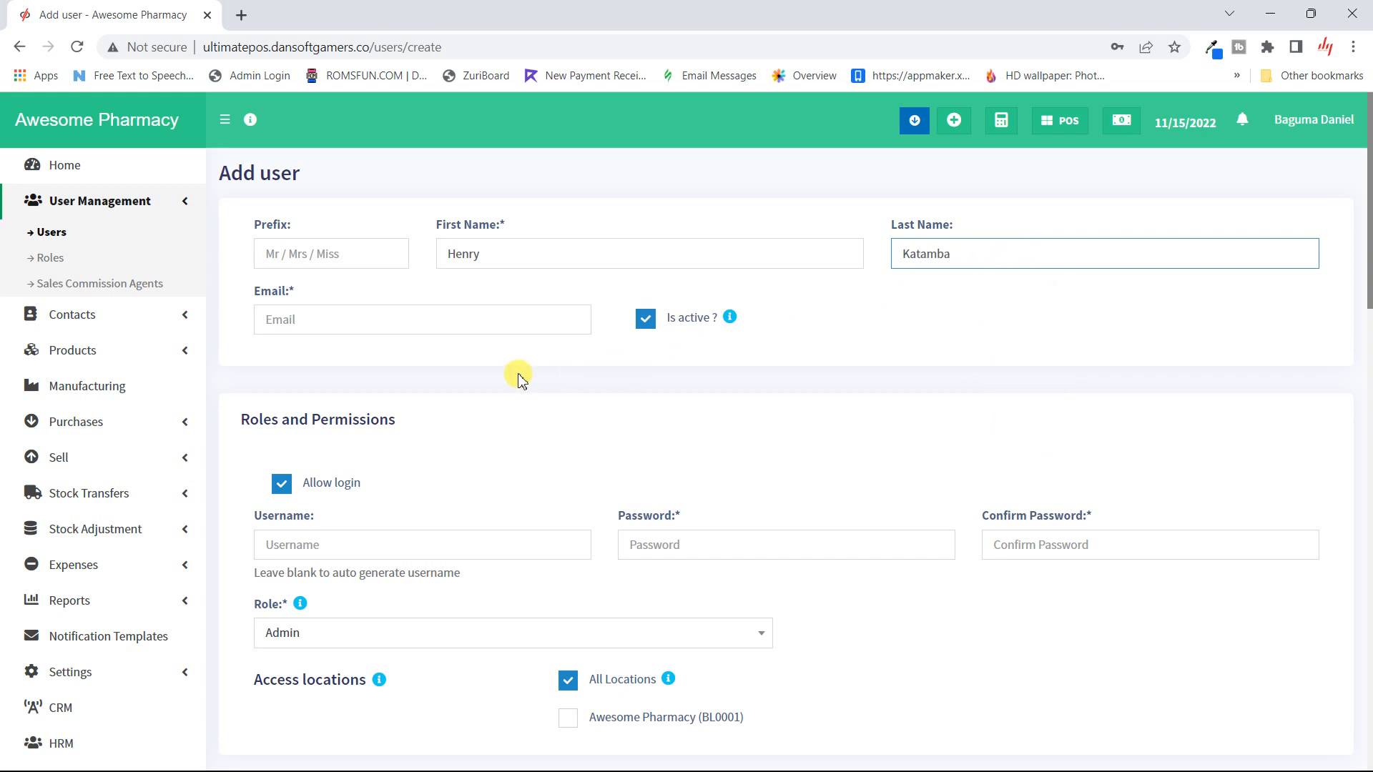
{"action": "left_click", "coordinate": [416, 309]}
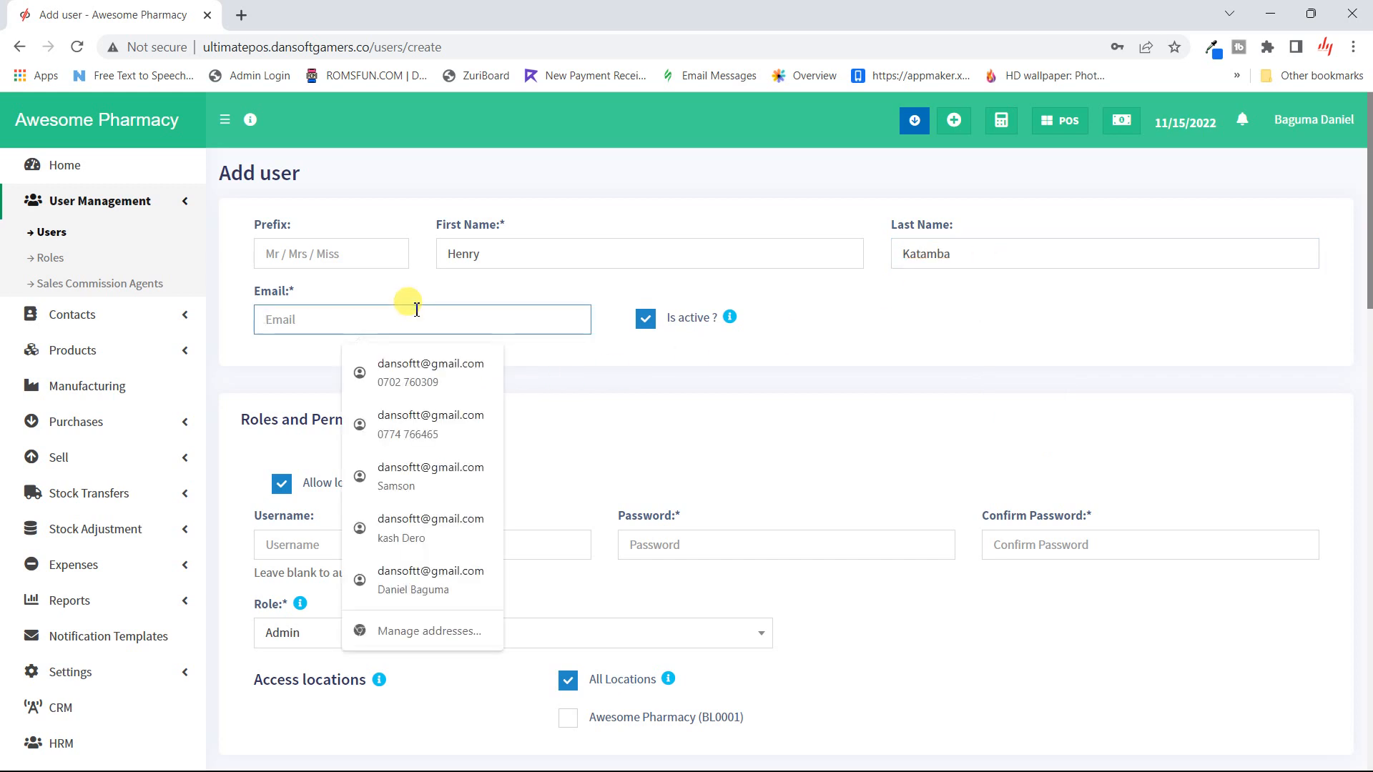
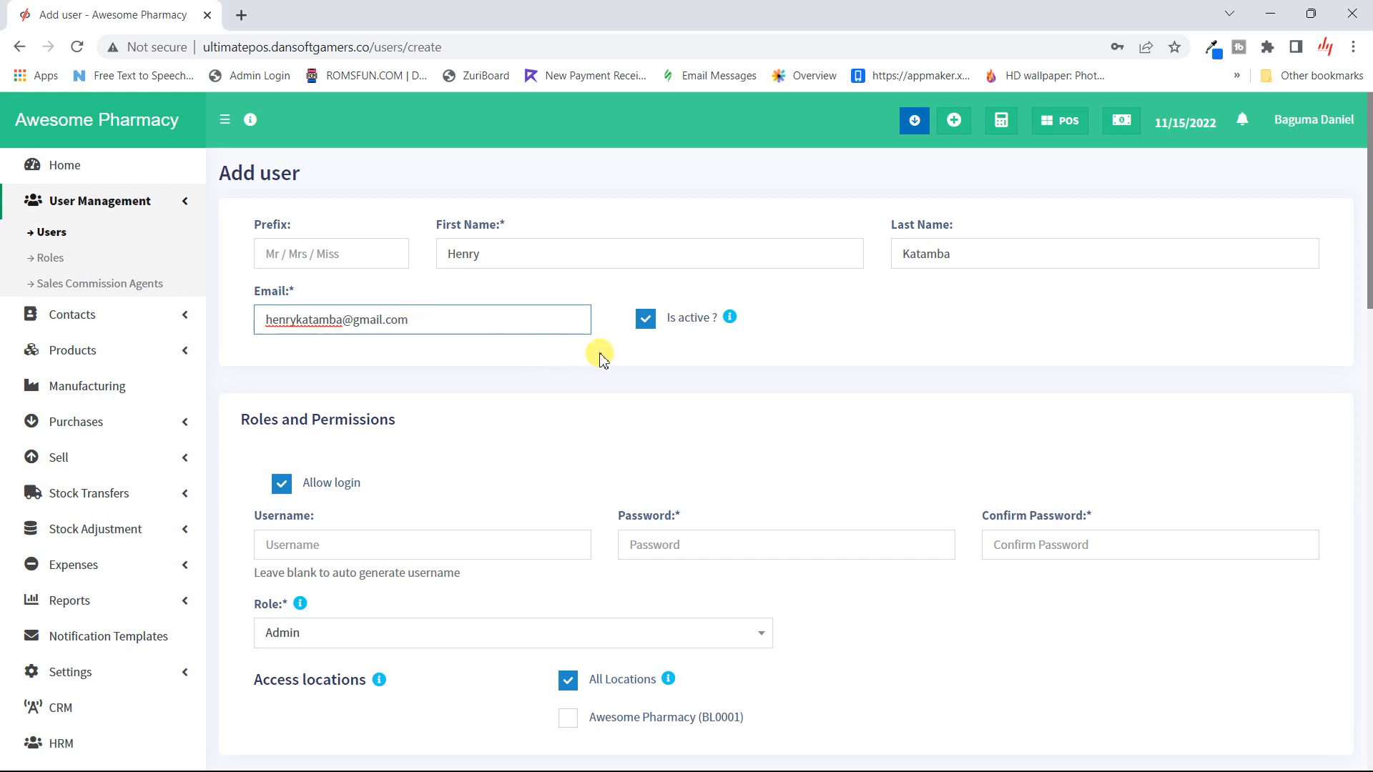
{"action": "left_click", "coordinate": [600, 358]}
{"action": "scroll", "coordinate": [611, 357], "scroll_direction": "down", "scroll_amount": 1}
{"action": "scroll", "coordinate": [610, 357], "scroll_direction": "up", "scroll_amount": 1}
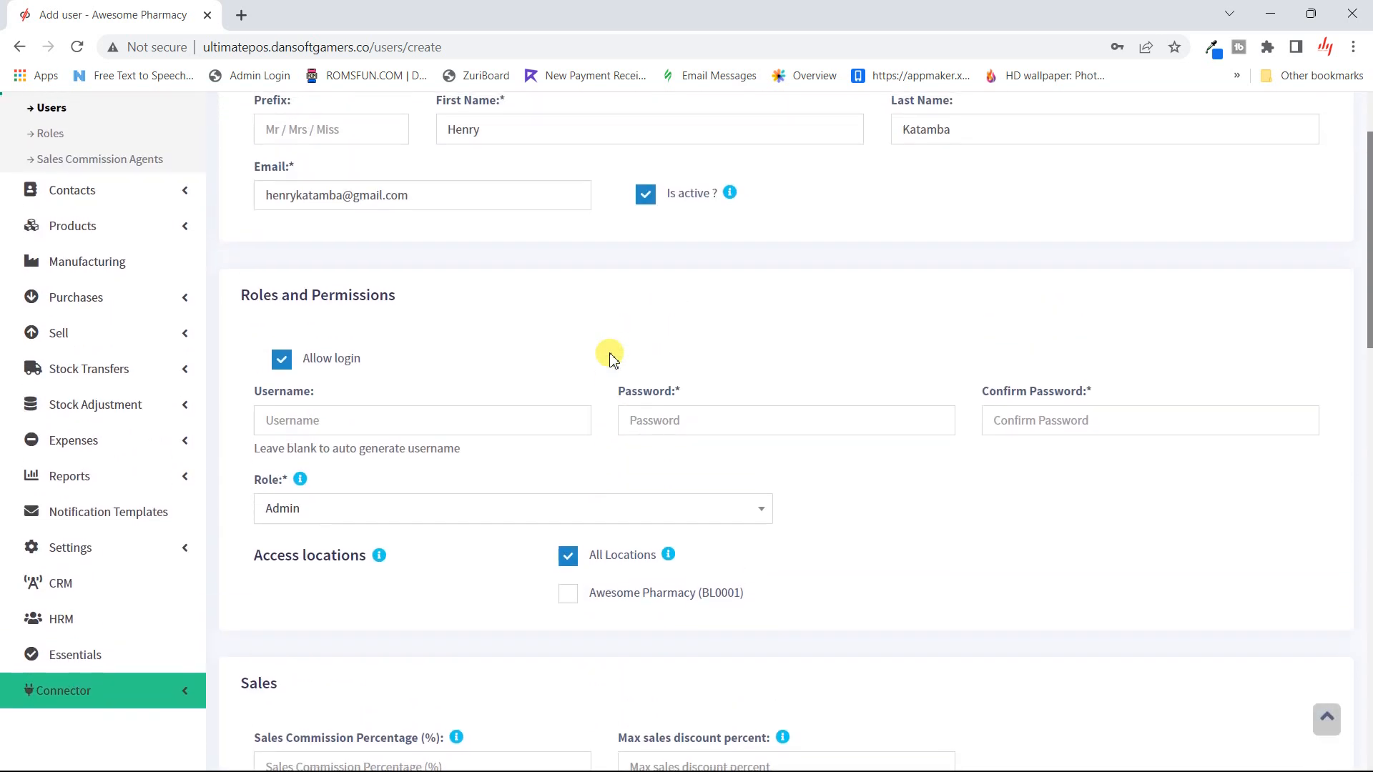
- Enter the new user's login username, a password and the matching confirmation
{"action": "scroll", "coordinate": [610, 357], "scroll_direction": "down", "scroll_amount": 2}
{"action": "left_click", "coordinate": [336, 308]}
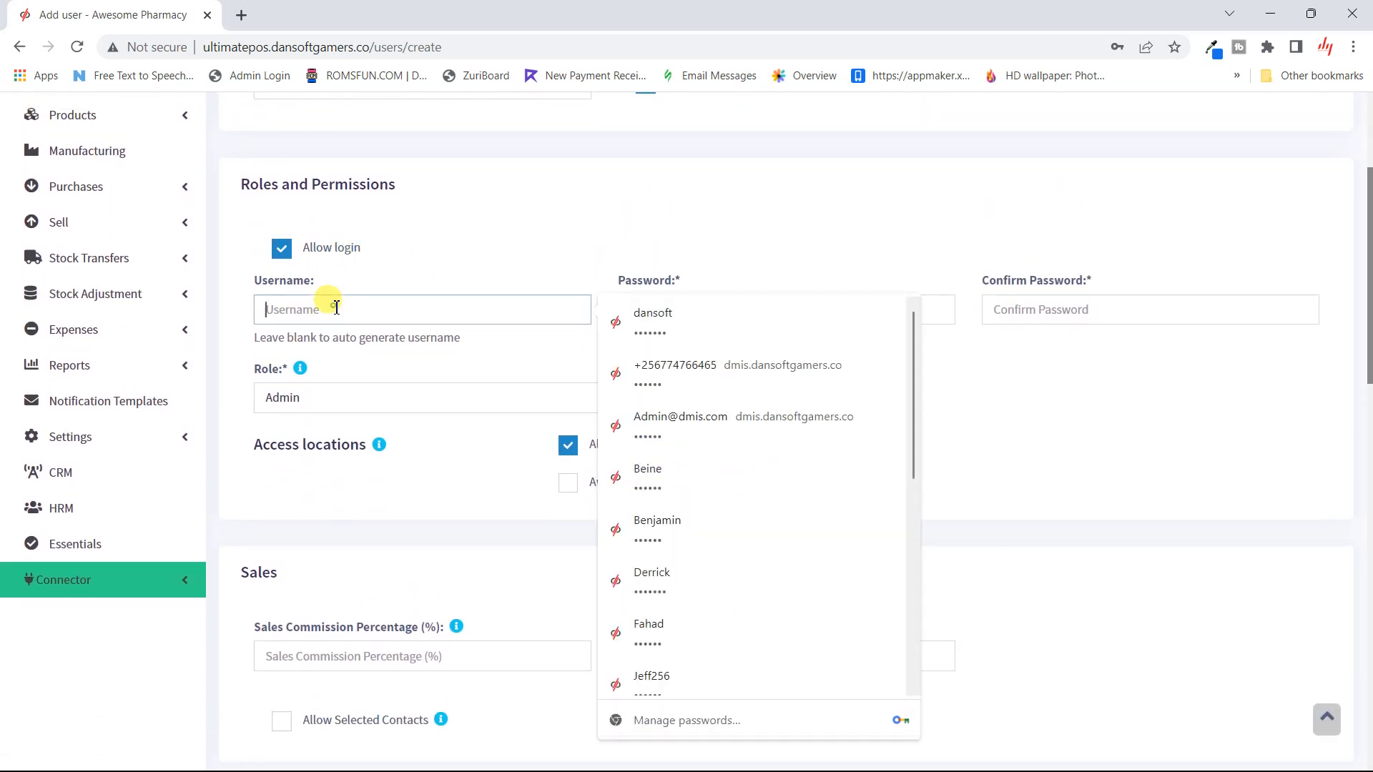
{"action": "left_click", "coordinate": [450, 234]}
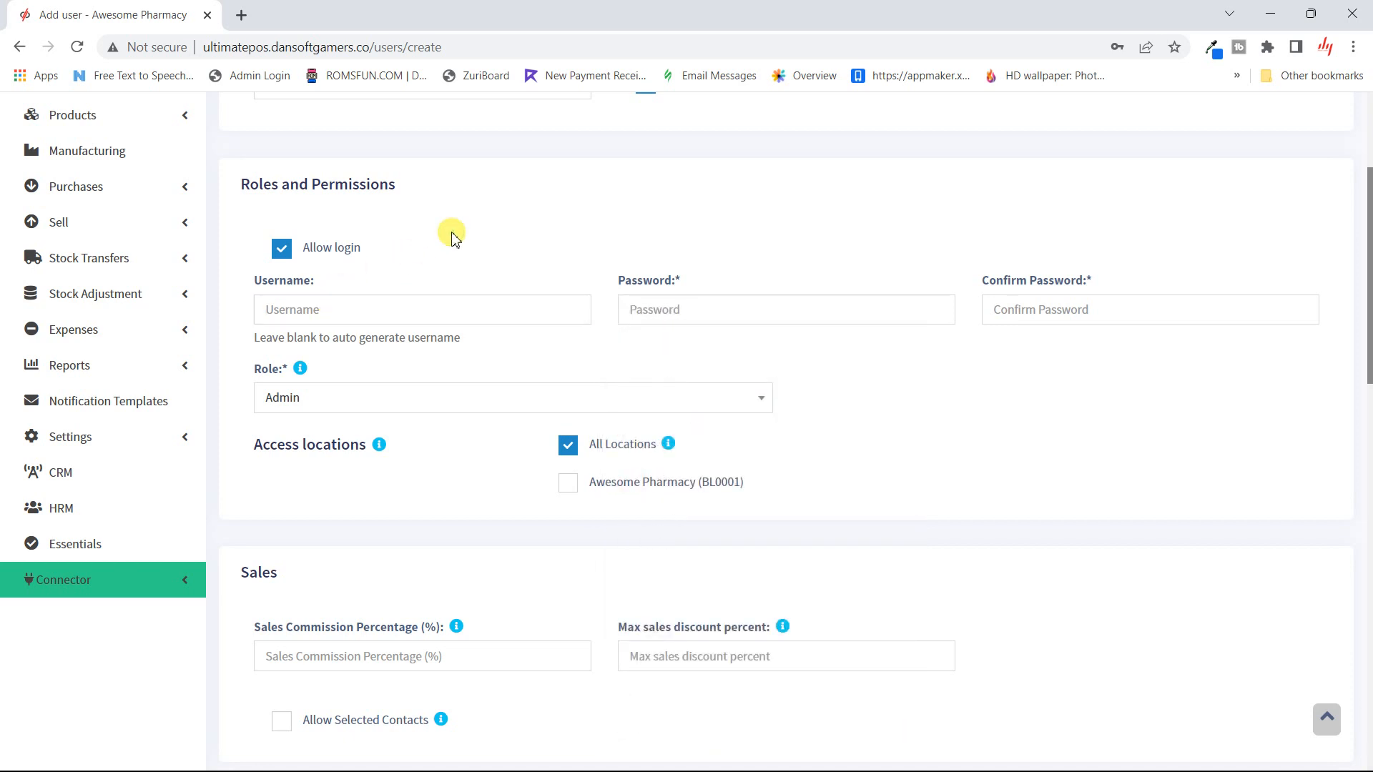
{"action": "left_click", "coordinate": [389, 318]}
{"action": "type", "text": "He"}
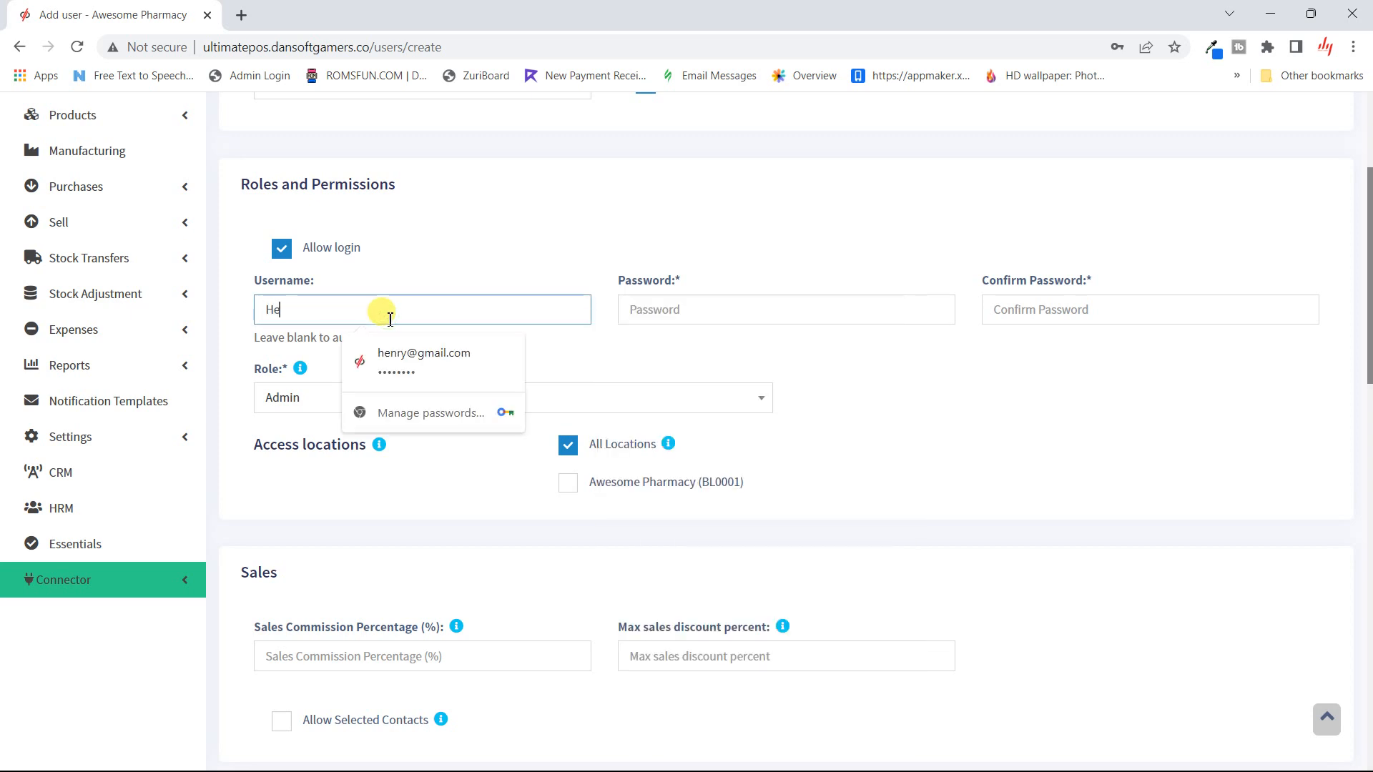
{"action": "type", "text": "nryK"}
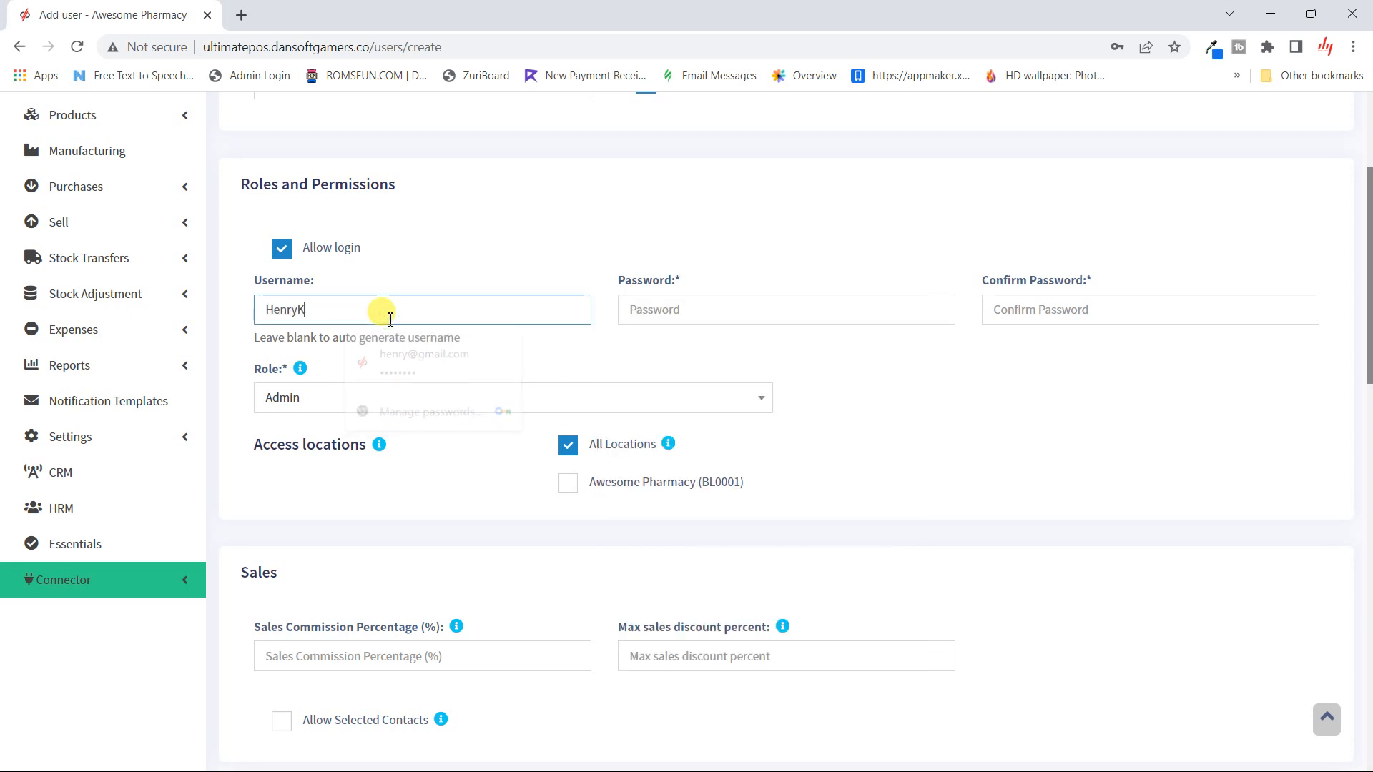
{"action": "left_click", "coordinate": [678, 309]}
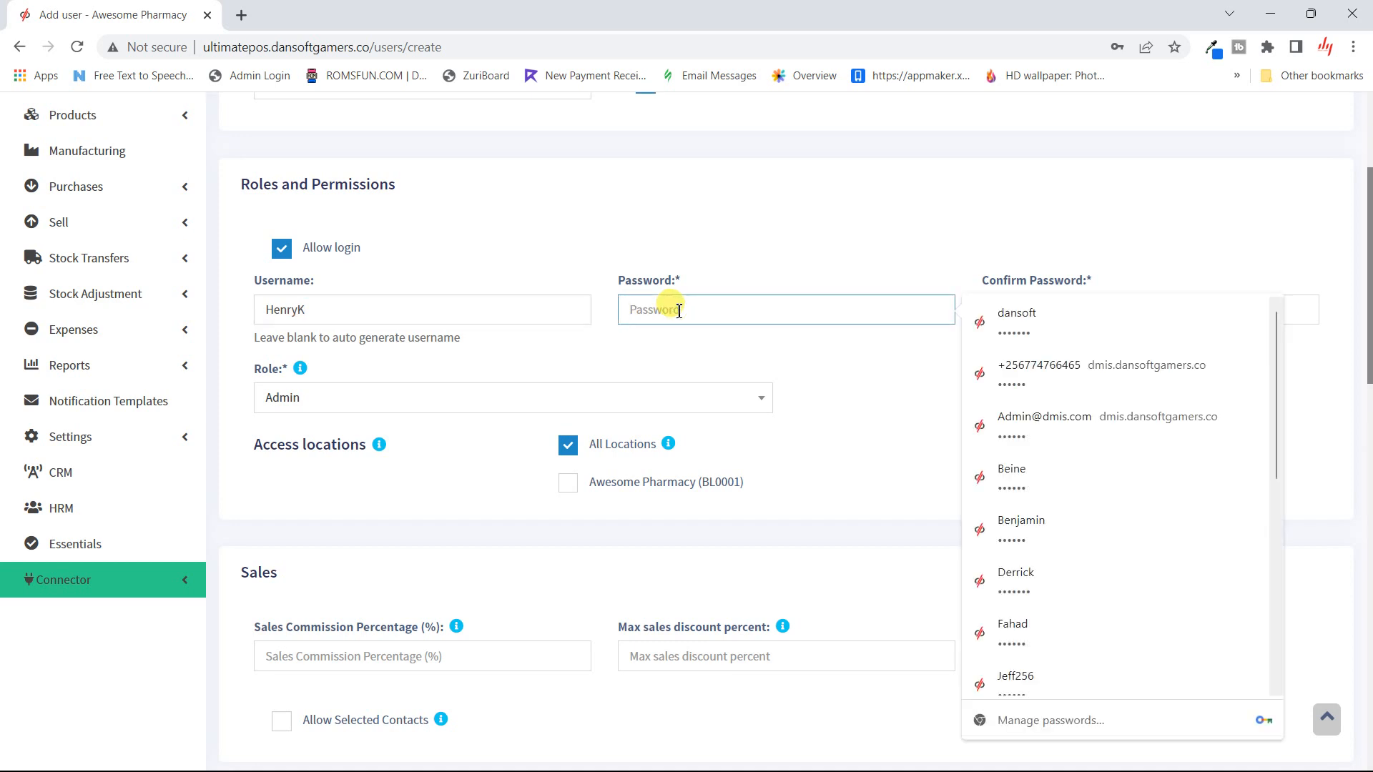
{"action": "type", "text": "12"}
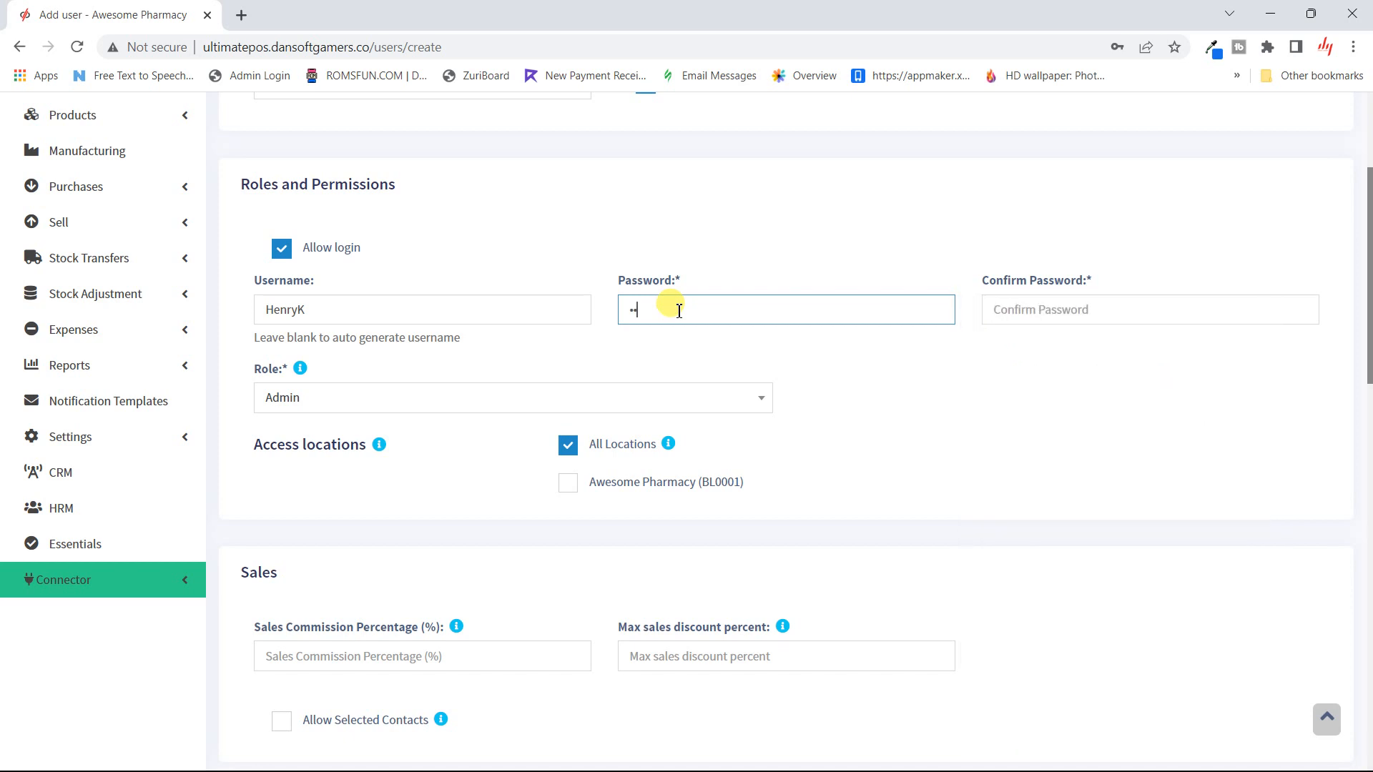
{"action": "type", "text": "3456"}
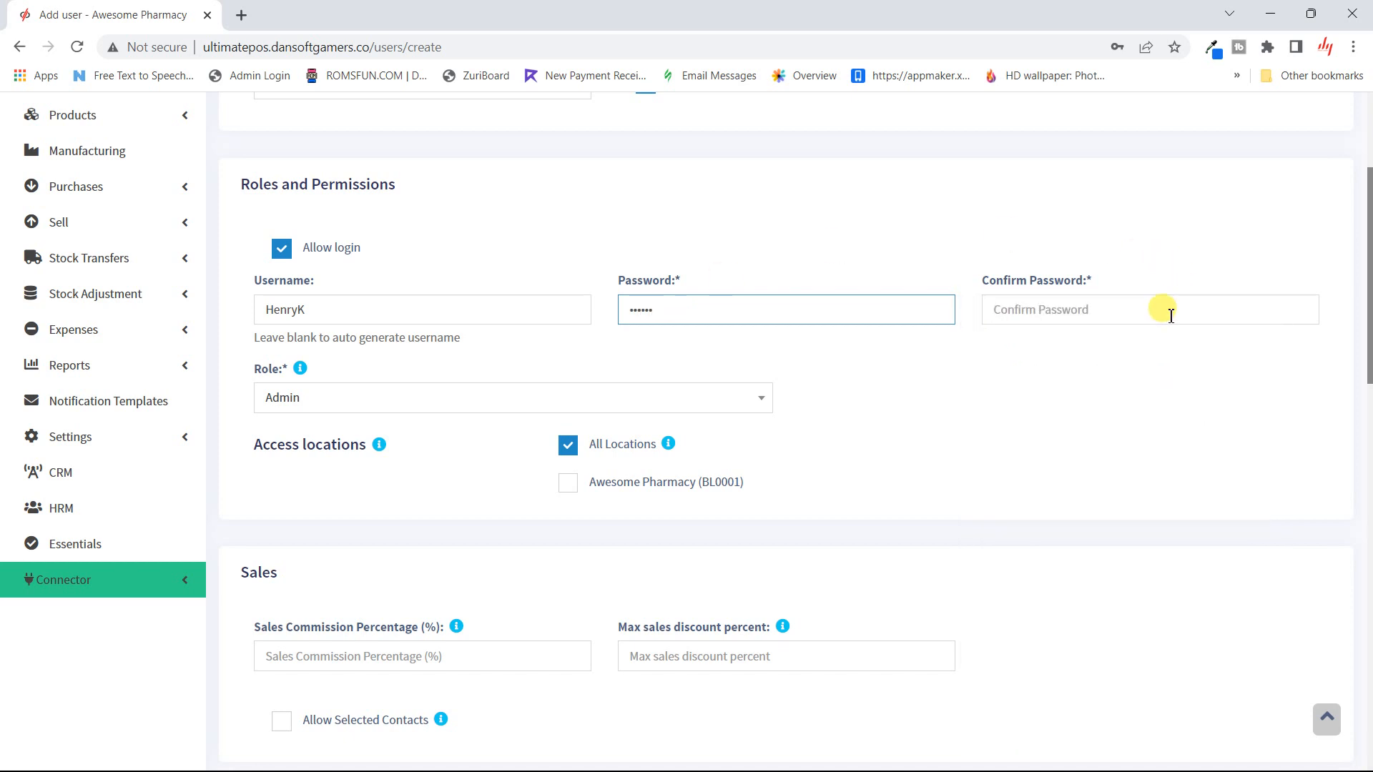
{"action": "left_click", "coordinate": [1124, 308]}
{"action": "type", "text": "12"}
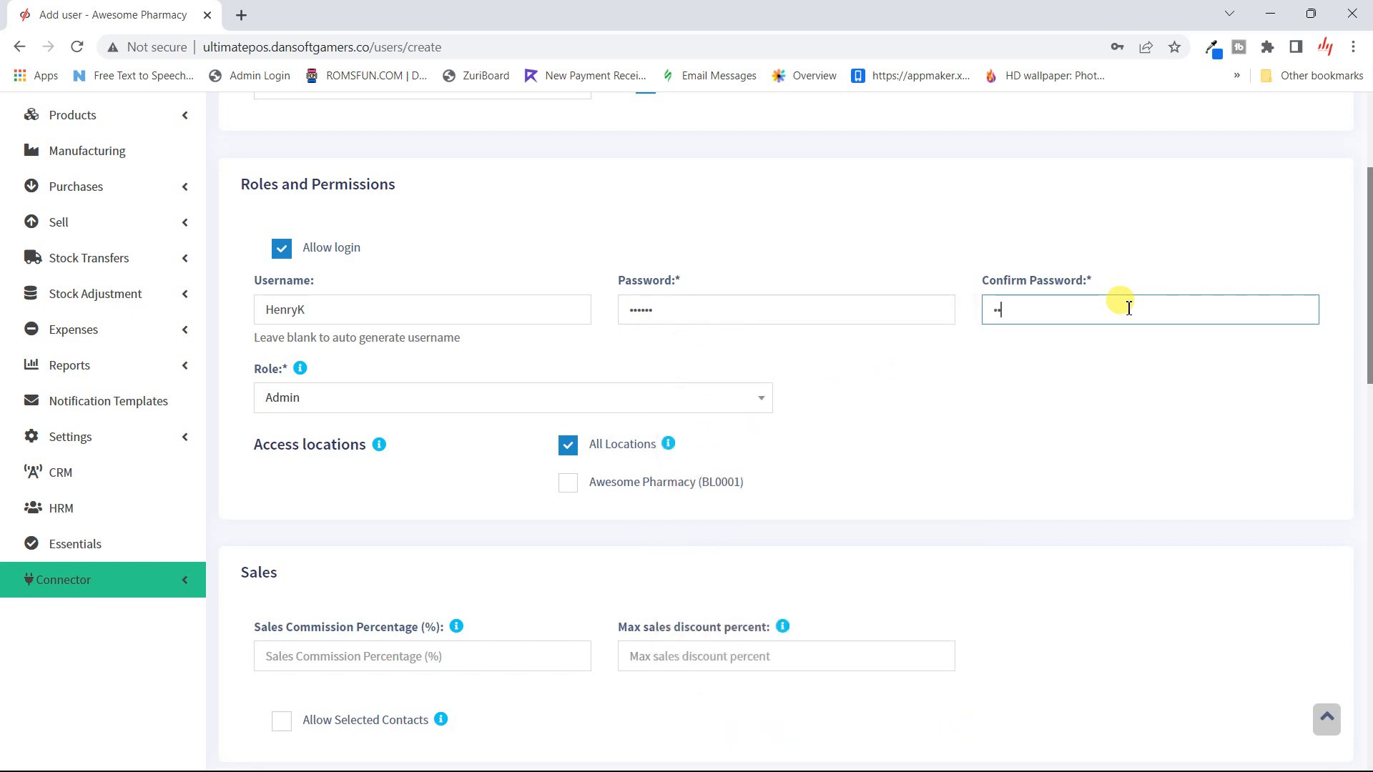
{"action": "type", "text": "3456"}
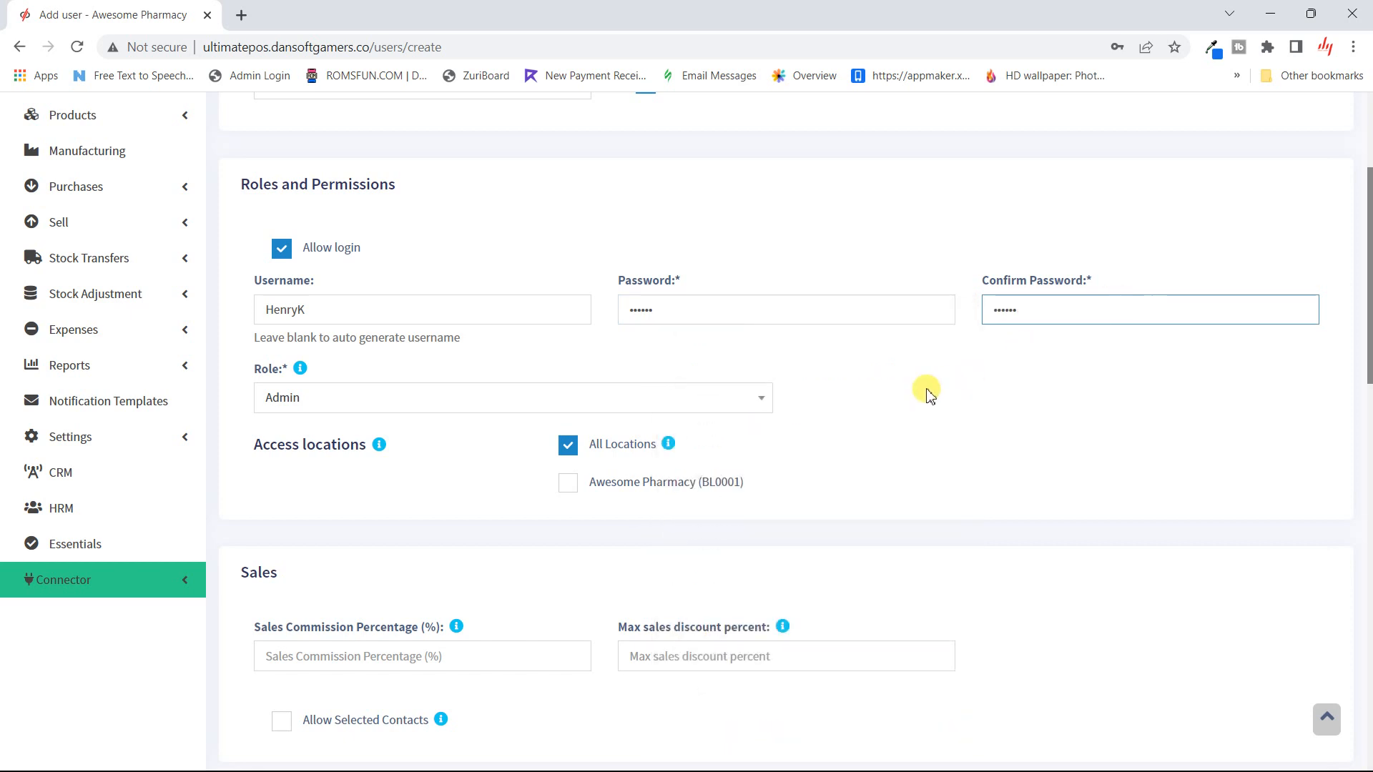
{"action": "left_click", "coordinate": [880, 406]}
- Assign the Cashier role and restrict location access to Awesome Pharmacy (BL0001) only
{"action": "scroll", "coordinate": [876, 404], "scroll_direction": "down", "scroll_amount": 1}
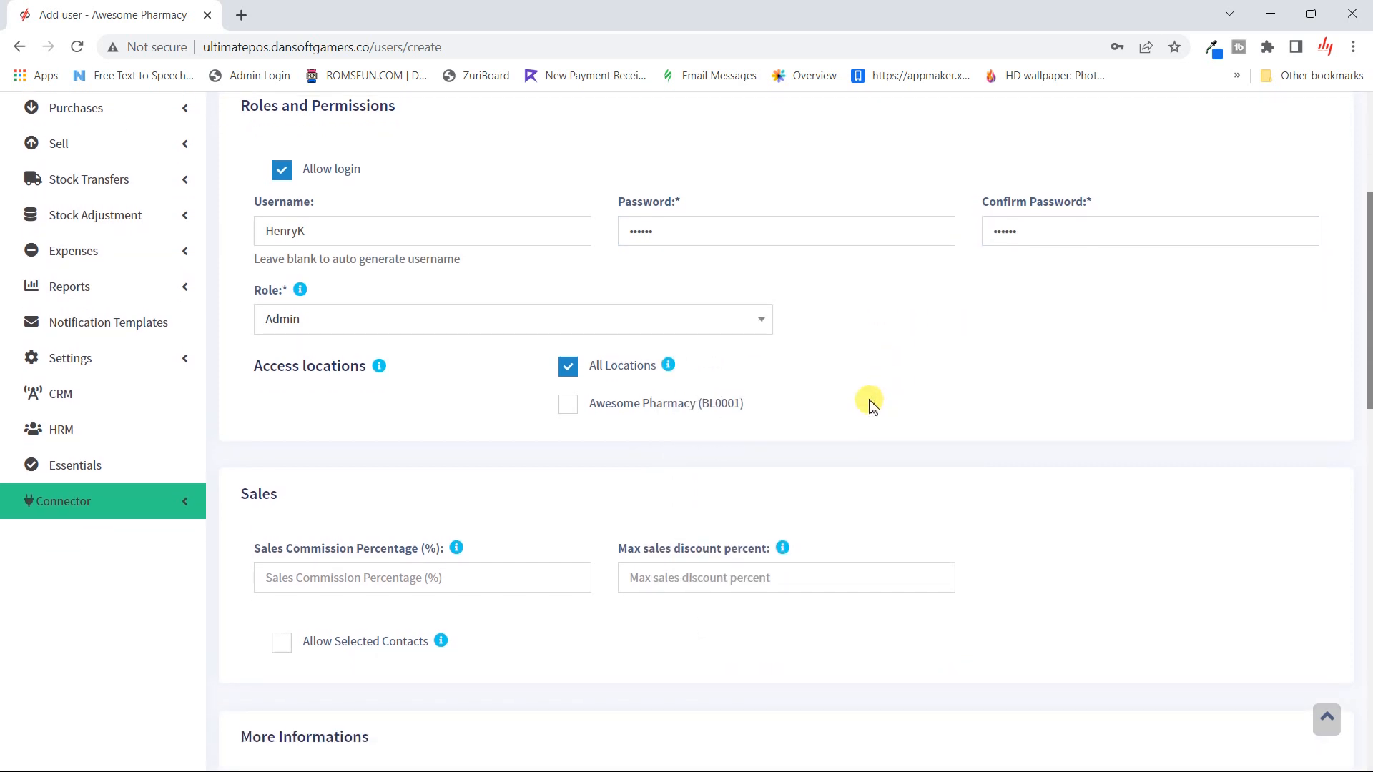
{"action": "left_click", "coordinate": [727, 334]}
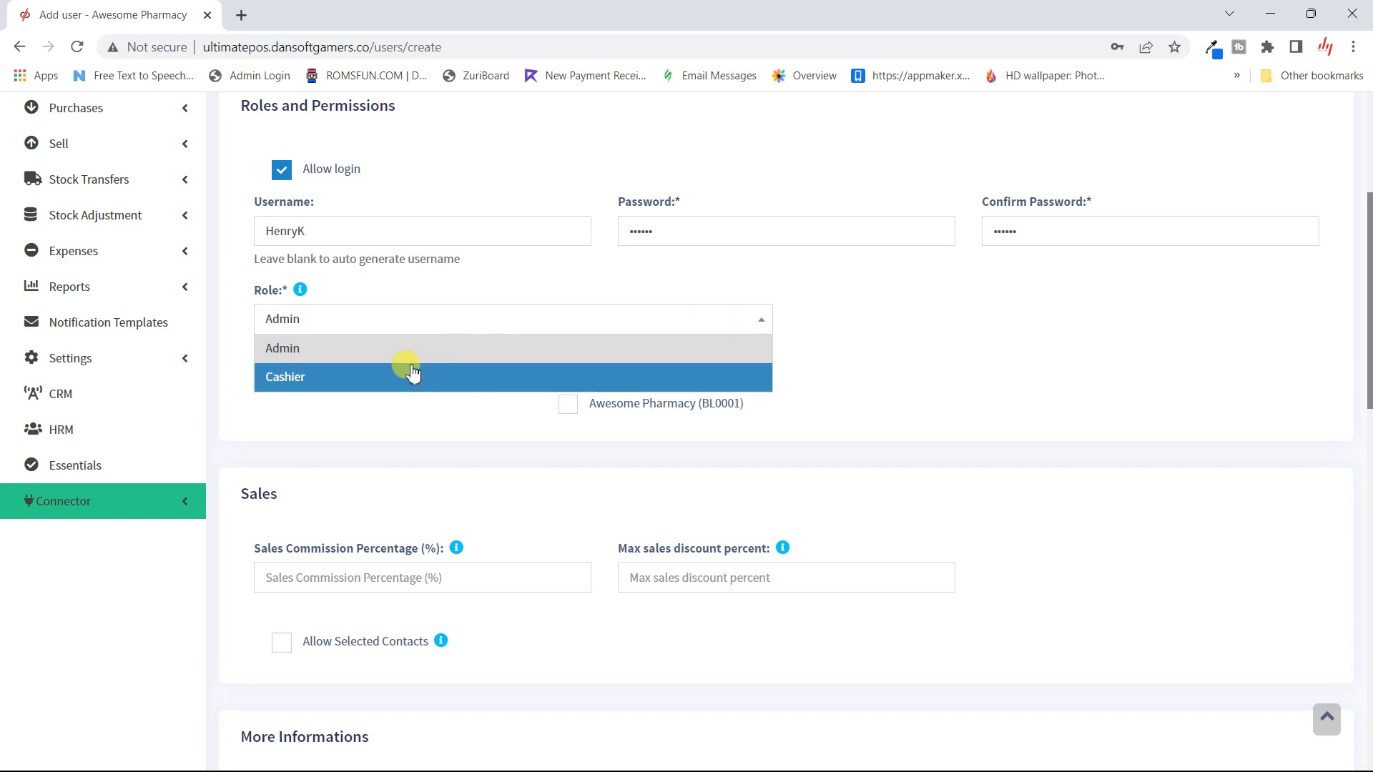
{"action": "left_click", "coordinate": [307, 376]}
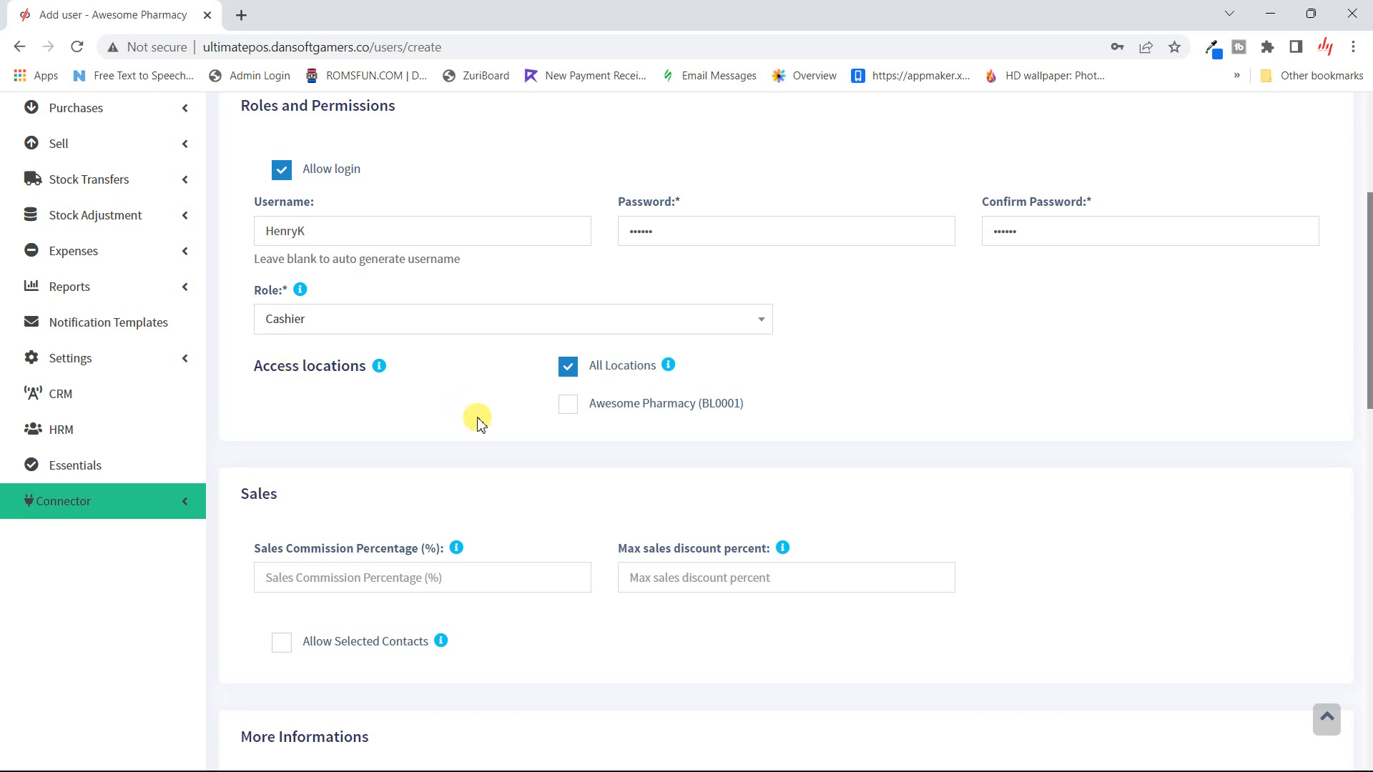
{"action": "scroll", "coordinate": [432, 289], "scroll_direction": "down", "scroll_amount": 1}
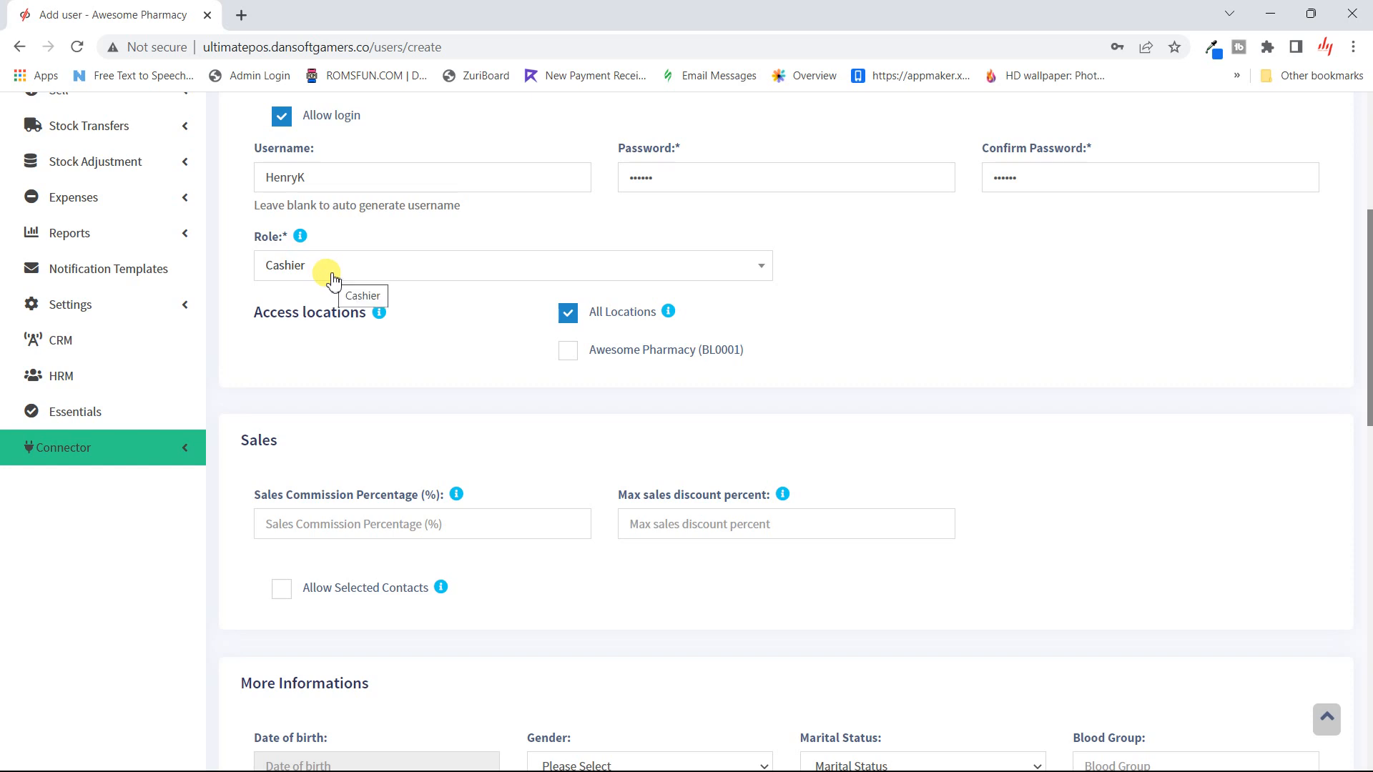
{"action": "mouse_move", "coordinate": [300, 236]}
{"action": "left_click", "coordinate": [570, 352]}
{"action": "left_click", "coordinate": [569, 315]}
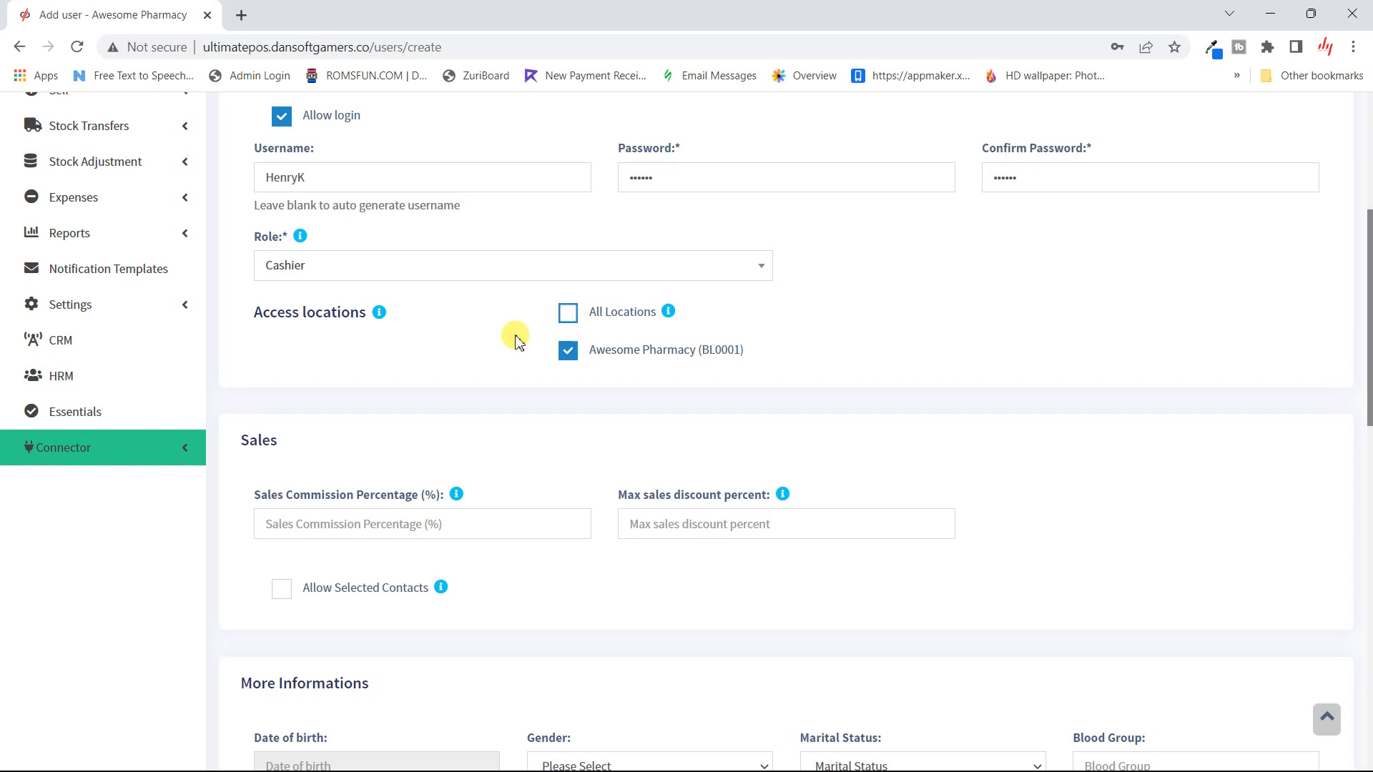
{"action": "scroll", "coordinate": [429, 362], "scroll_direction": "down", "scroll_amount": 3}
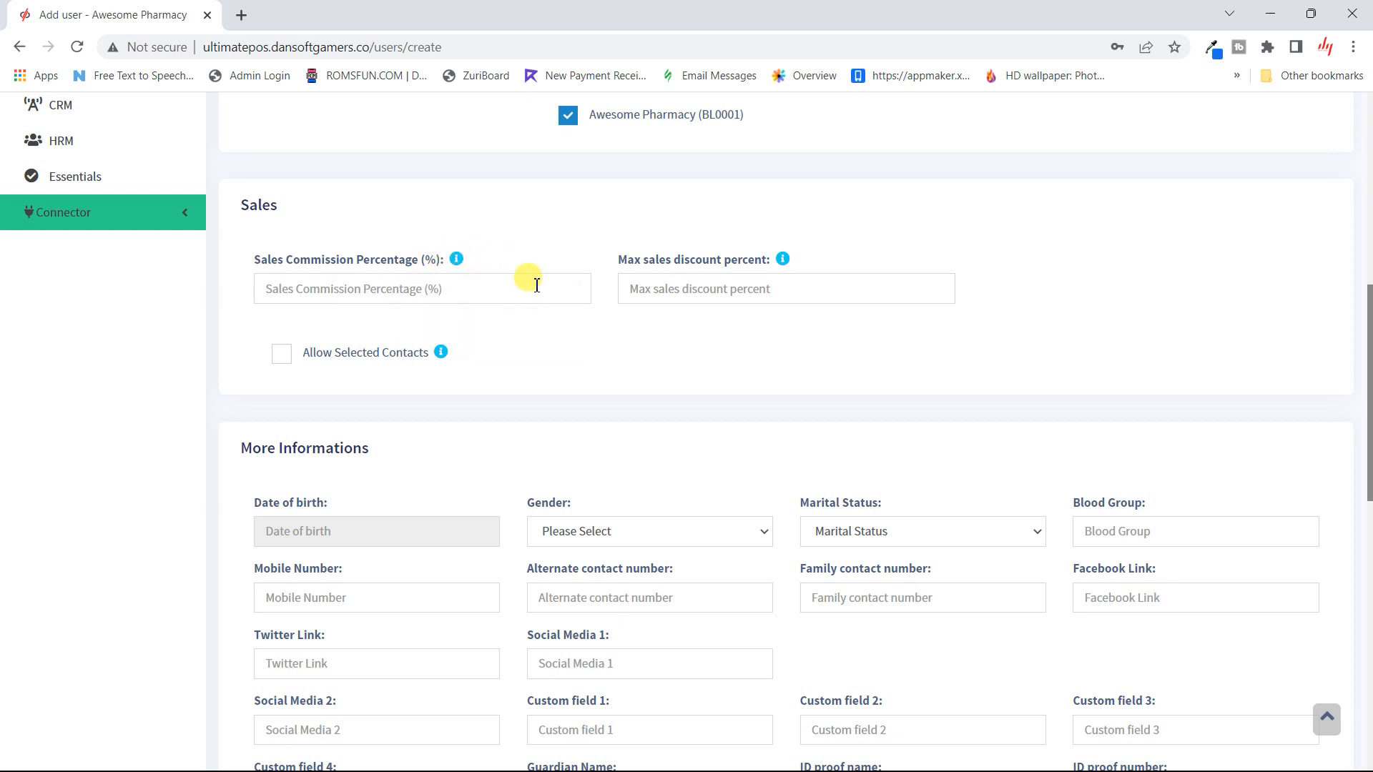
{"action": "left_click", "coordinate": [747, 291]}
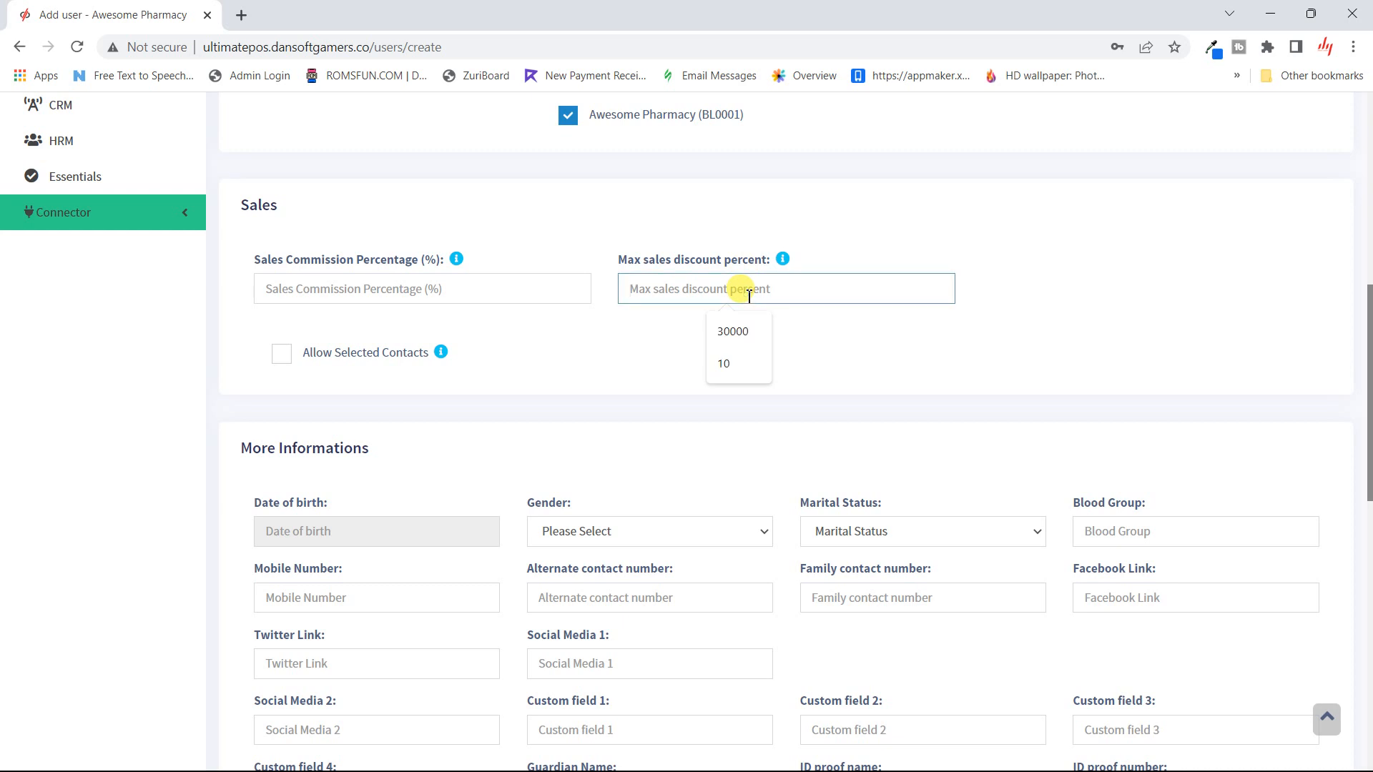
{"action": "type", "text": "5"}
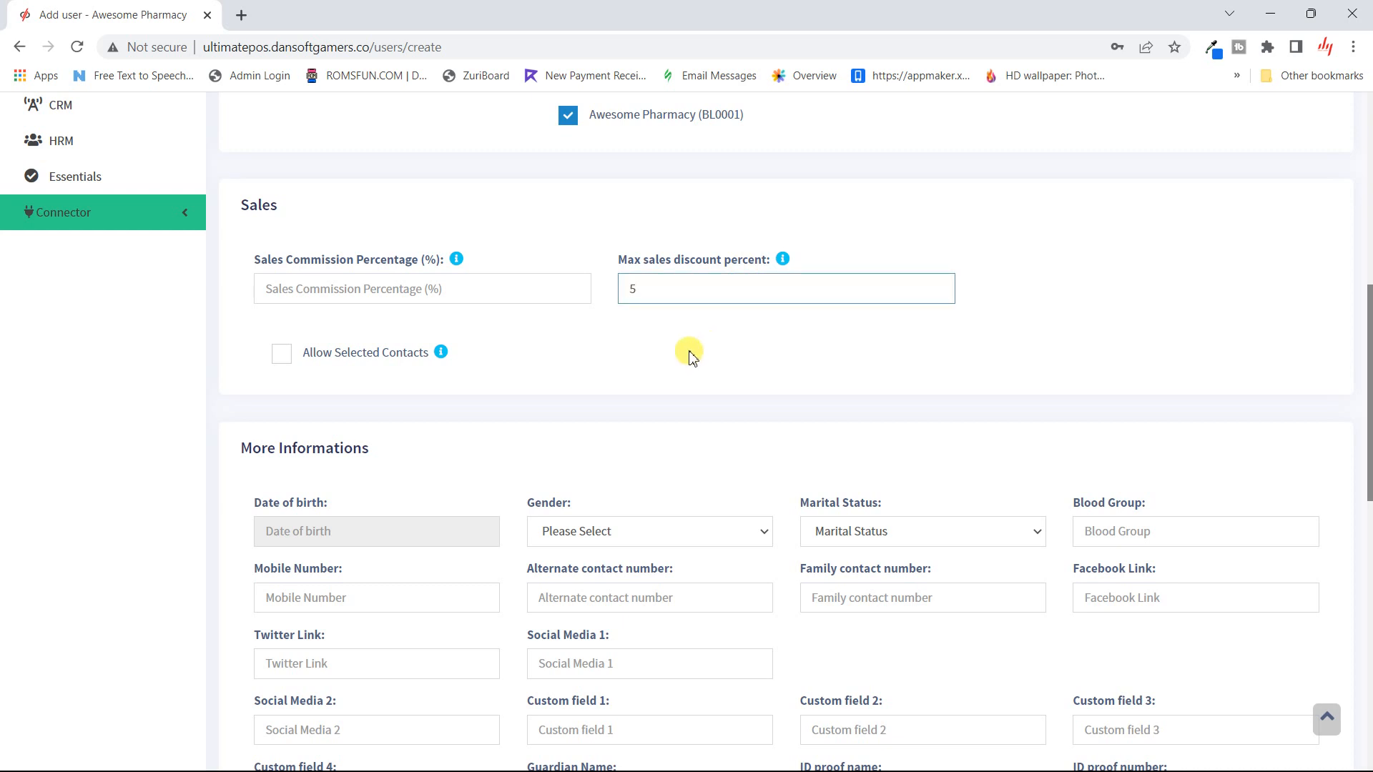
{"action": "left_click", "coordinate": [681, 362]}
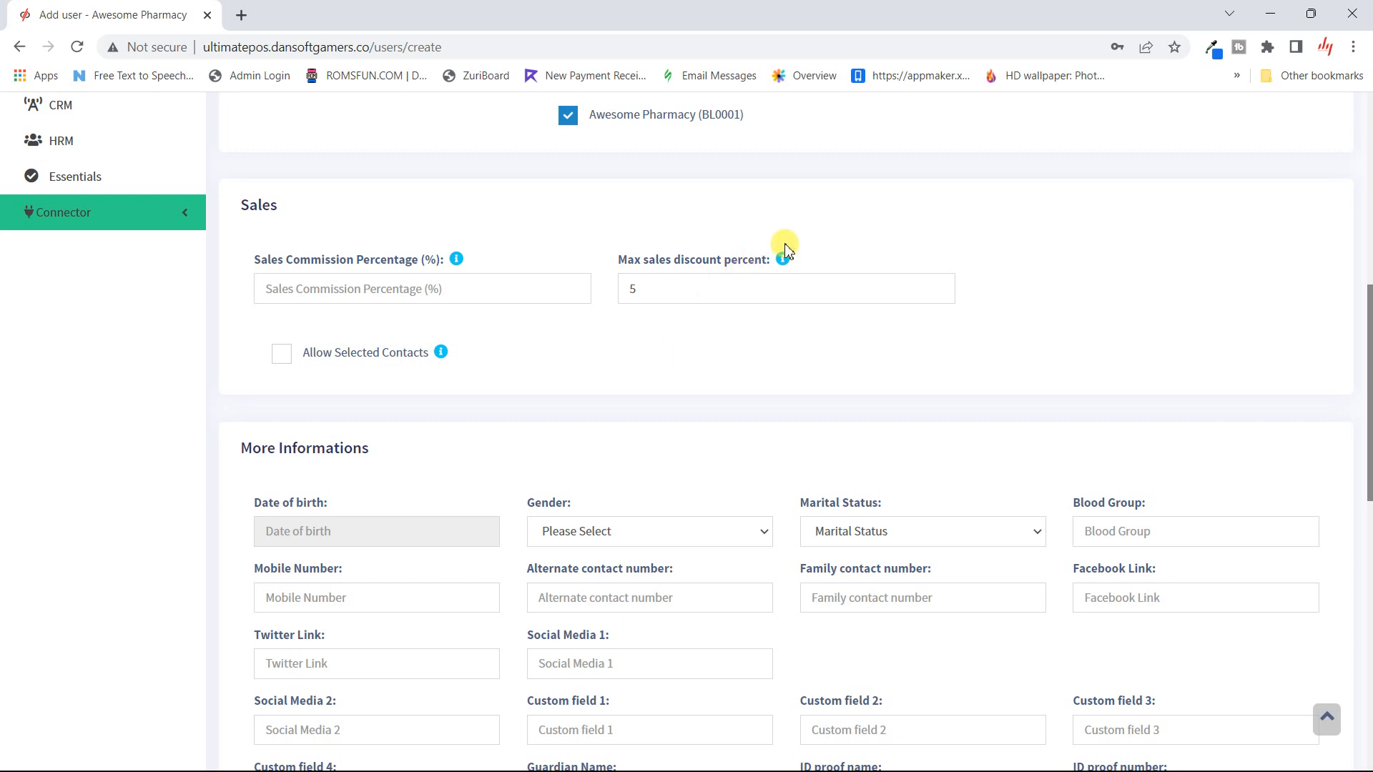
{"action": "mouse_move", "coordinate": [784, 260]}
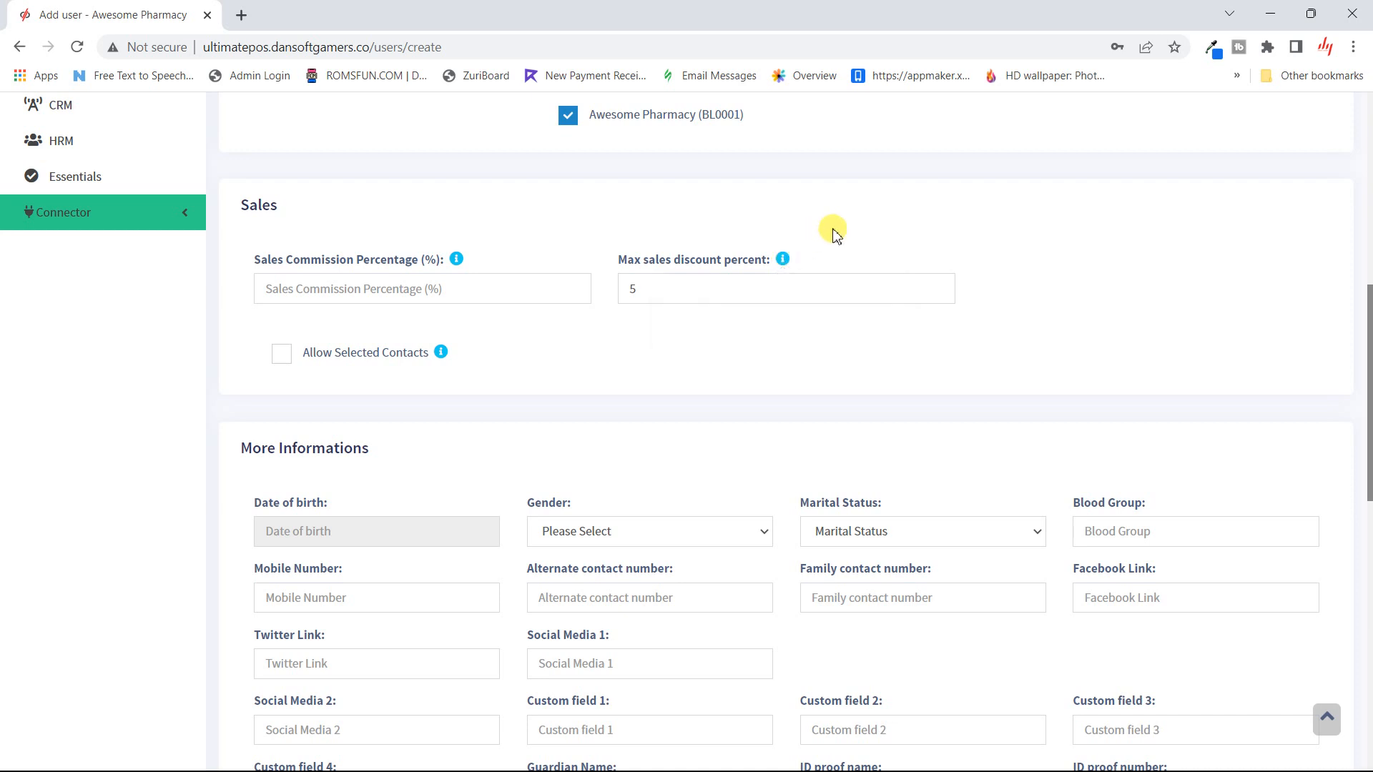
{"action": "scroll", "coordinate": [664, 366], "scroll_direction": "down", "scroll_amount": 5}
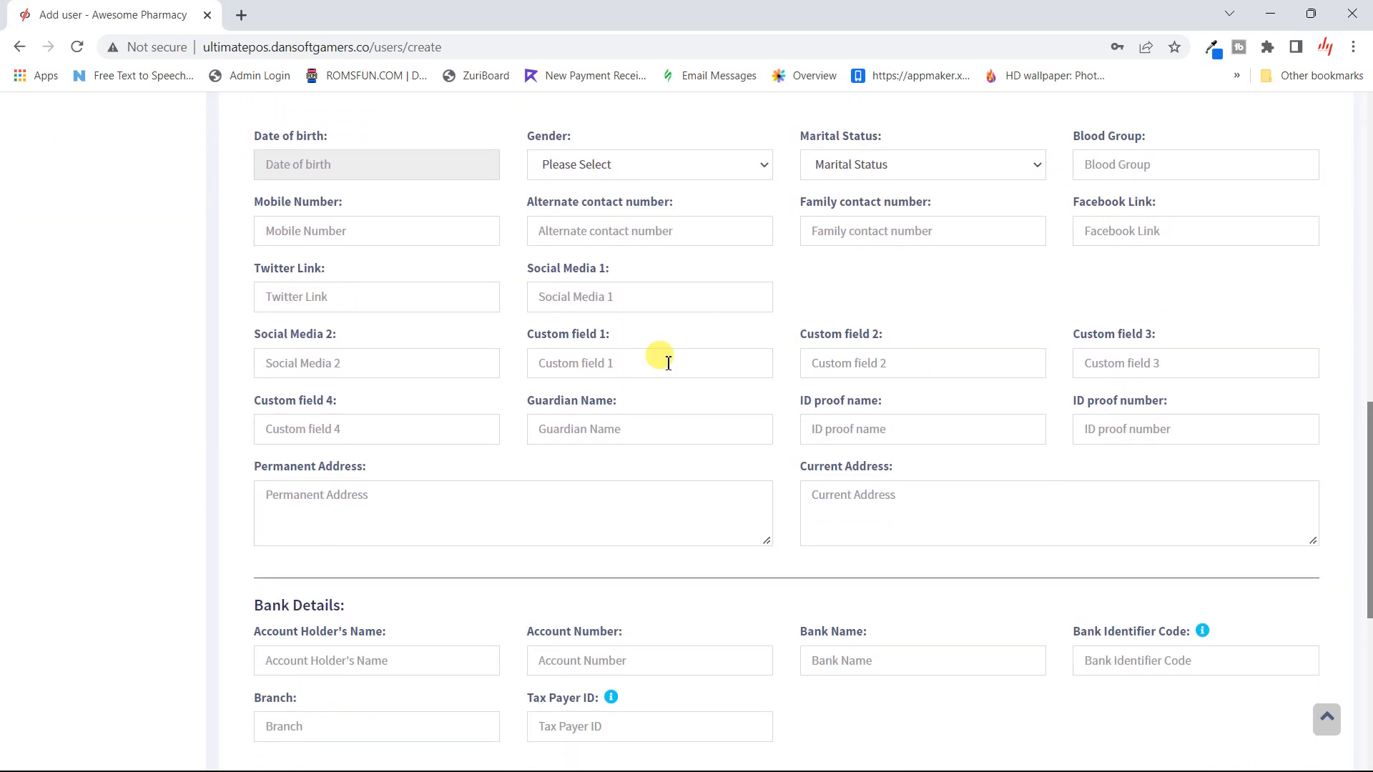
- Check the gender, date of birth, department and designation options, leaving them unset
{"action": "left_click", "coordinate": [732, 156]}
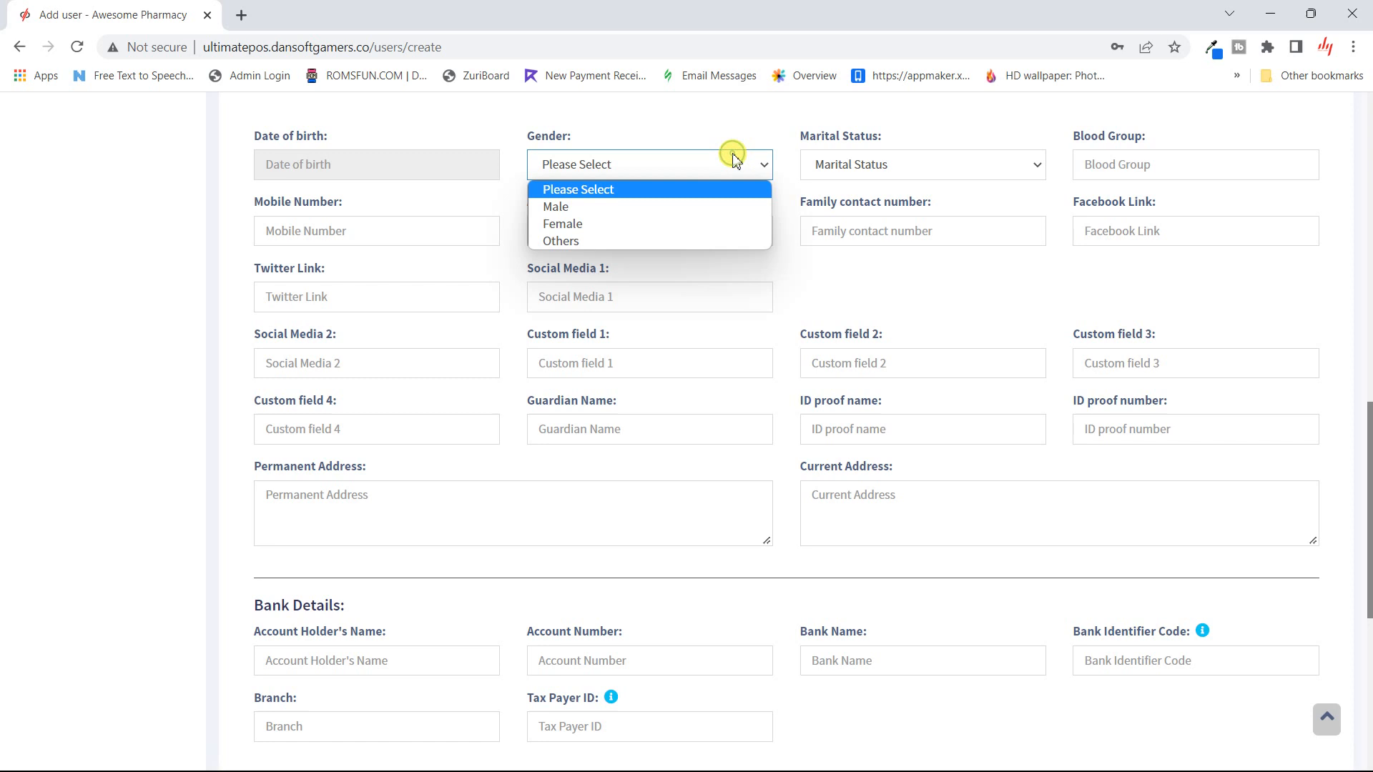
{"action": "left_click", "coordinate": [680, 123]}
{"action": "left_click", "coordinate": [427, 166]}
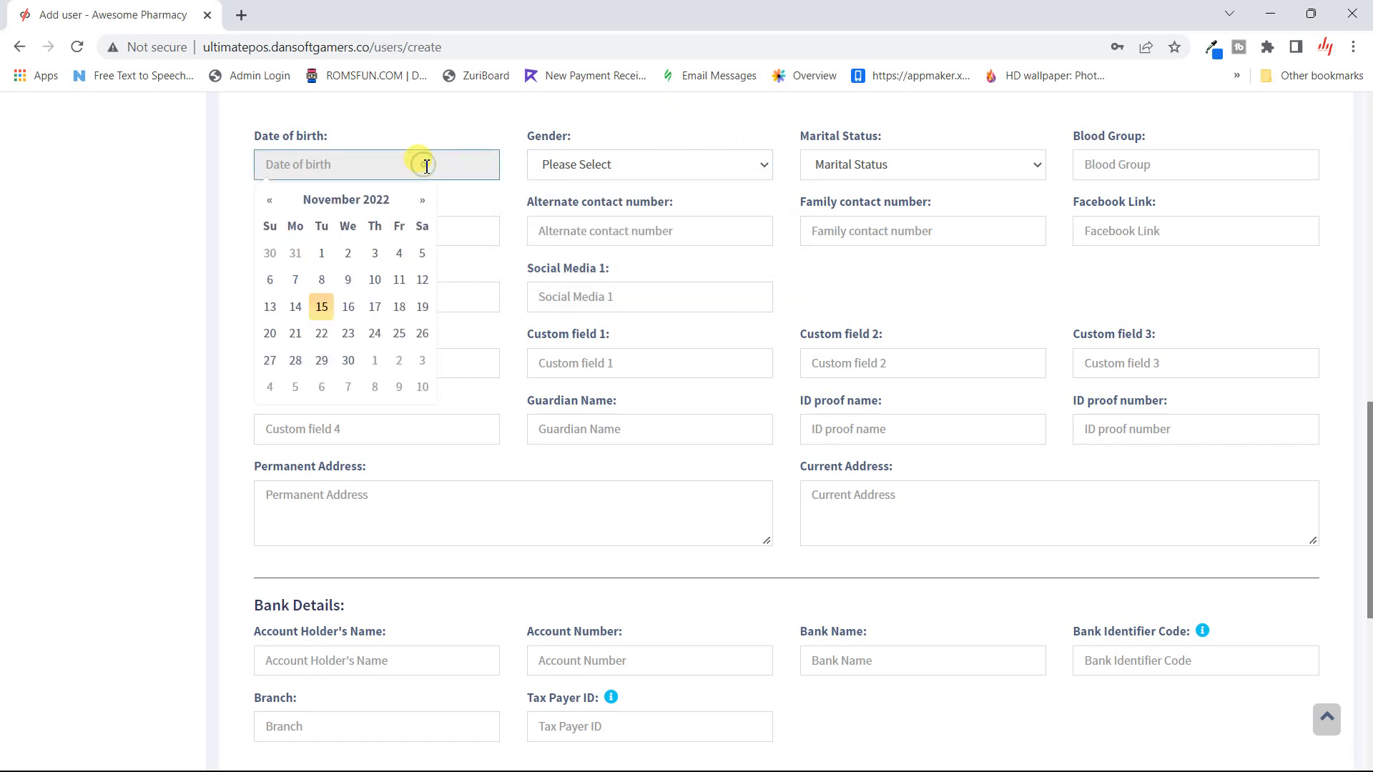
{"action": "left_click", "coordinate": [458, 128]}
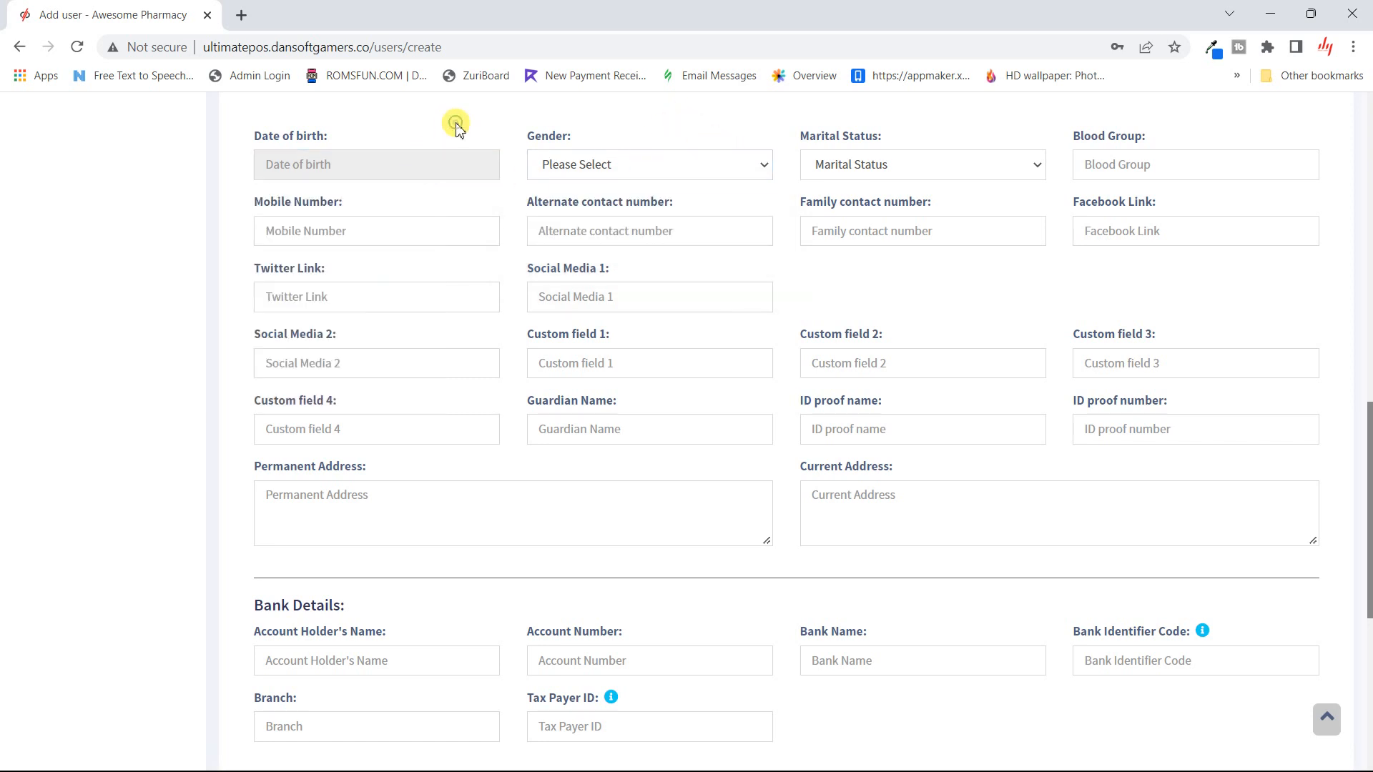
{"action": "scroll", "coordinate": [457, 127], "scroll_direction": "down", "scroll_amount": 3}
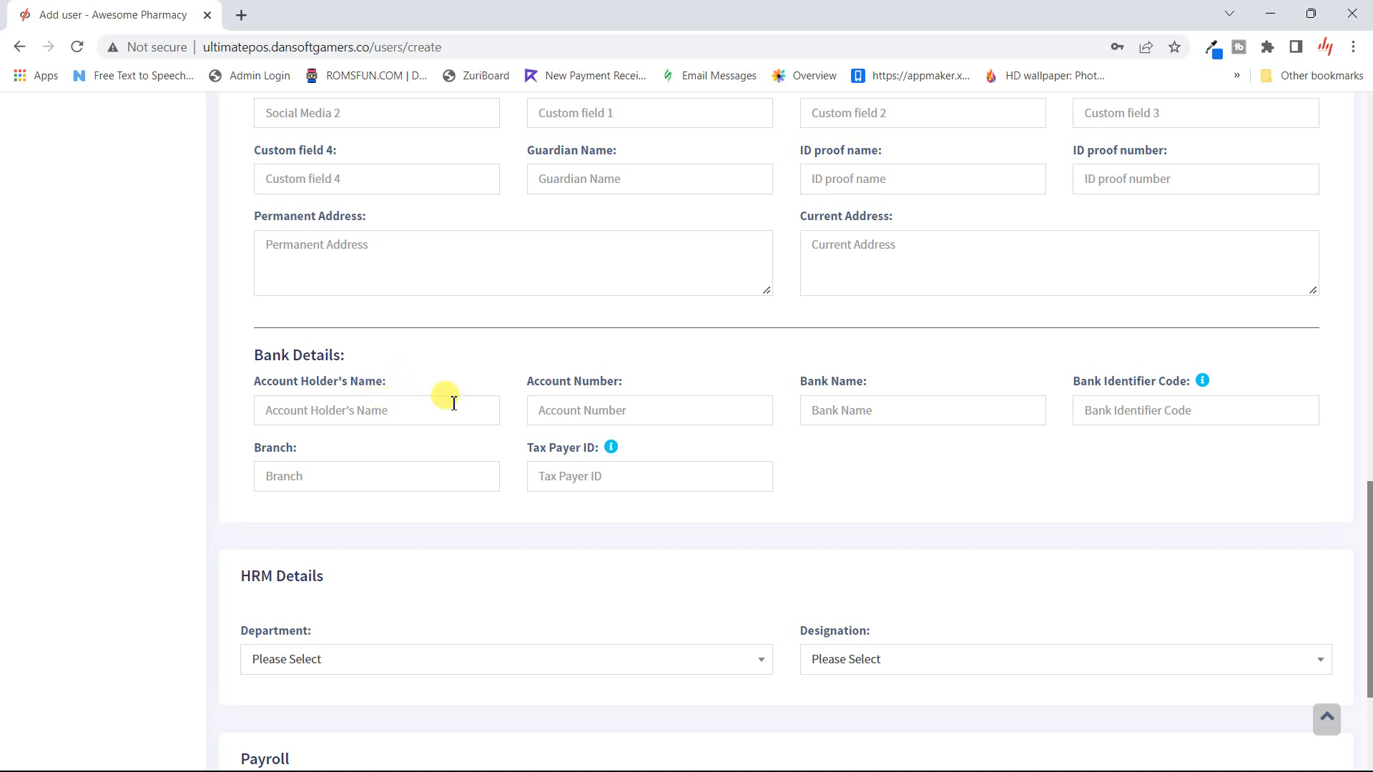
{"action": "scroll", "coordinate": [697, 429], "scroll_direction": "down", "scroll_amount": 3}
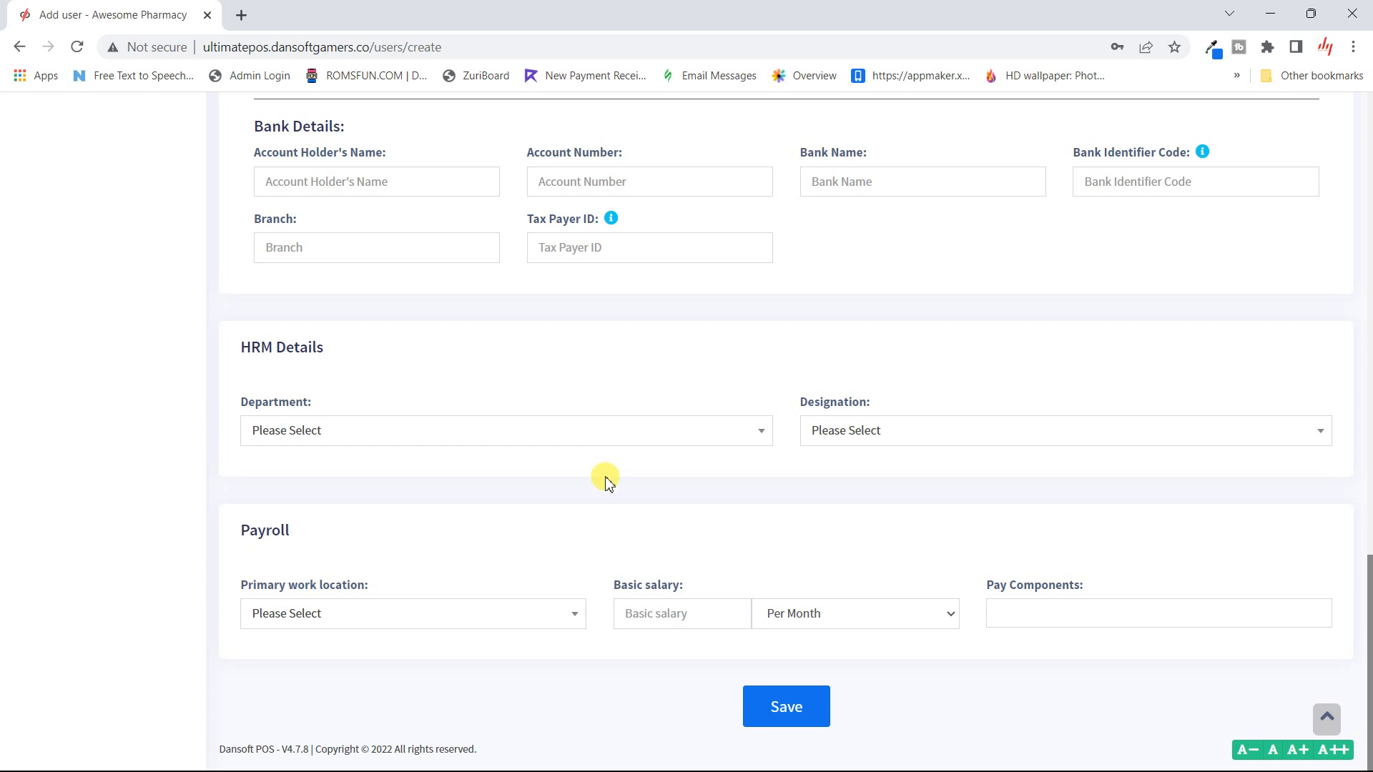
{"action": "left_click", "coordinate": [688, 434]}
{"action": "left_click", "coordinate": [784, 433]}
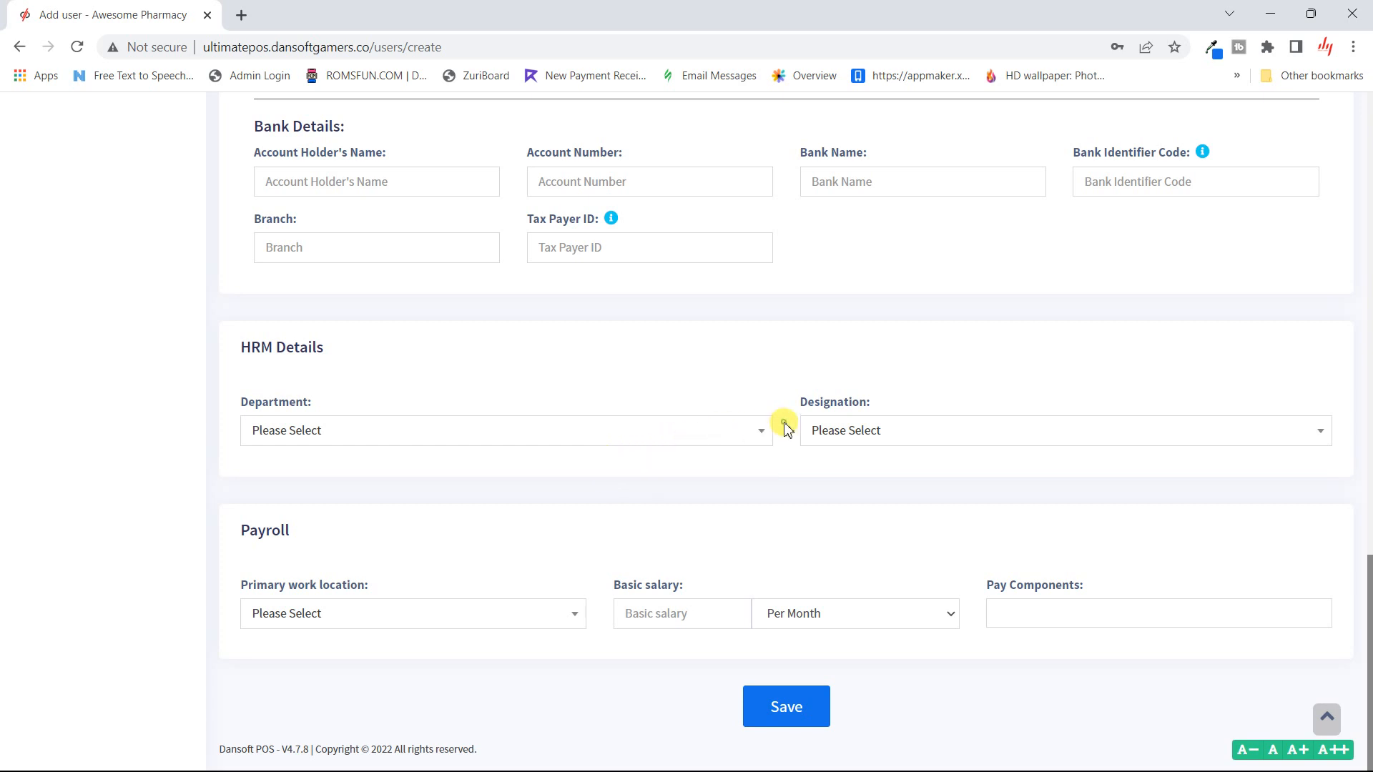
{"action": "left_click", "coordinate": [911, 437]}
{"action": "left_click", "coordinate": [908, 435]}
{"action": "left_click", "coordinate": [907, 430]}
{"action": "left_click", "coordinate": [941, 397]}
- Set the primary work location to Awesome Pharmacy (BL0001) and basic salary to 600000
{"action": "left_click", "coordinate": [543, 621]}
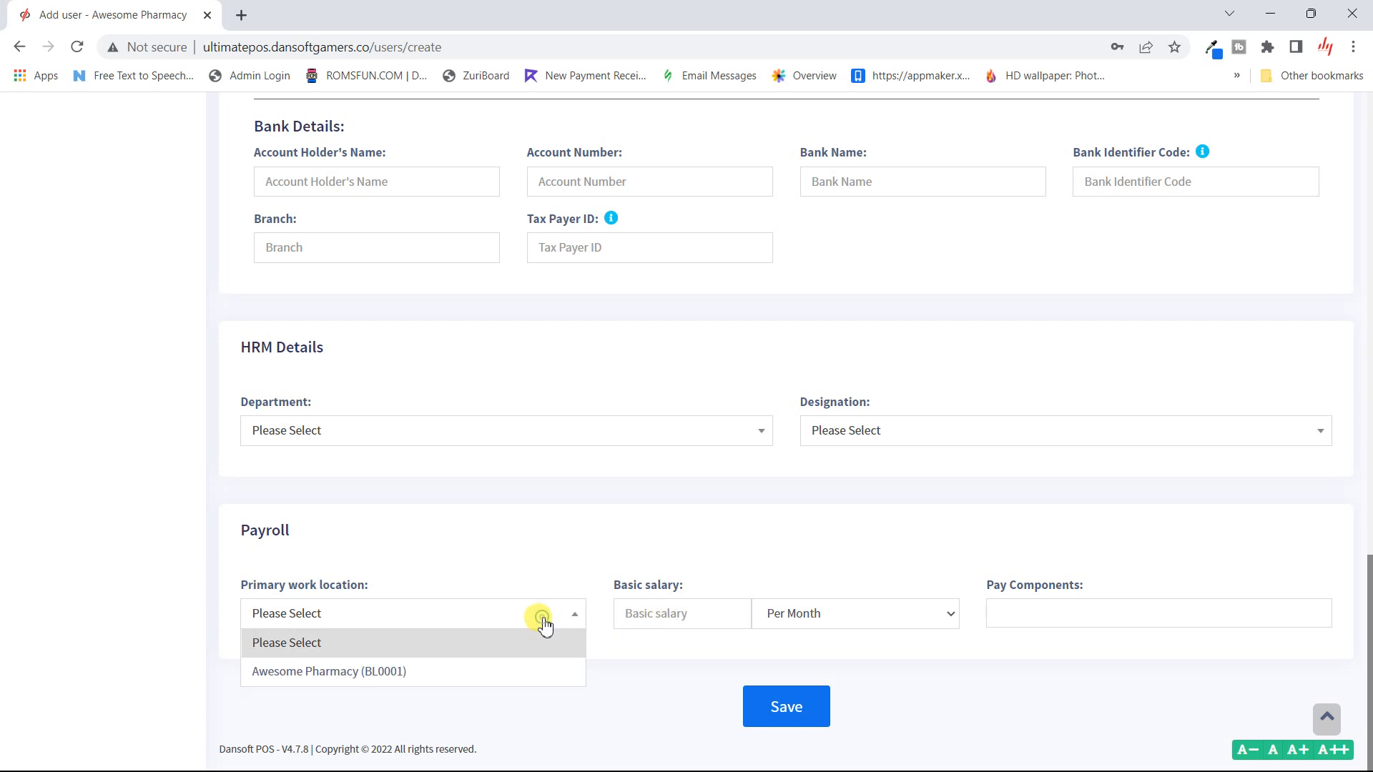
{"action": "left_click", "coordinate": [444, 670]}
{"action": "left_click", "coordinate": [693, 607]}
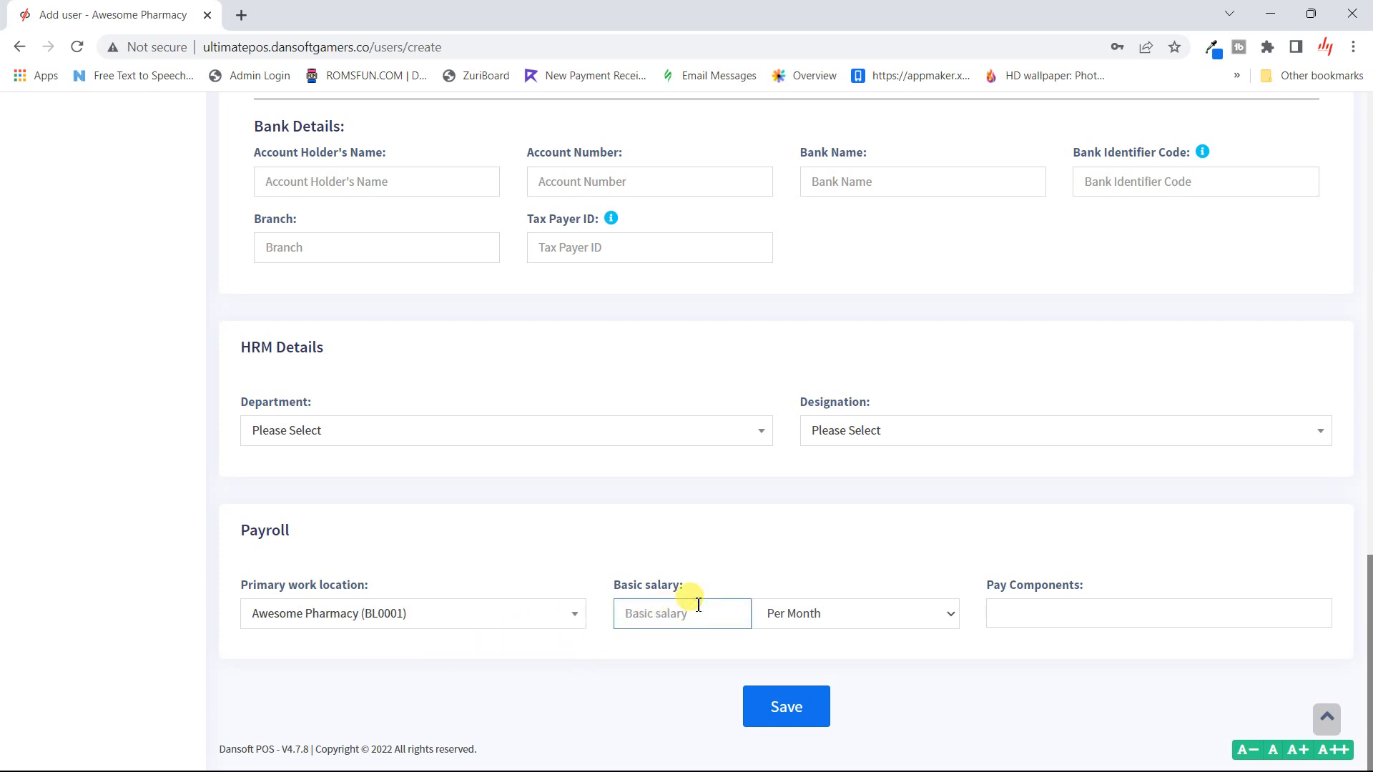
{"action": "type", "text": "600000"}
- Save the new Cashier user, dismissing Chrome's password check and declining to save the password
{"action": "left_click", "coordinate": [773, 725]}
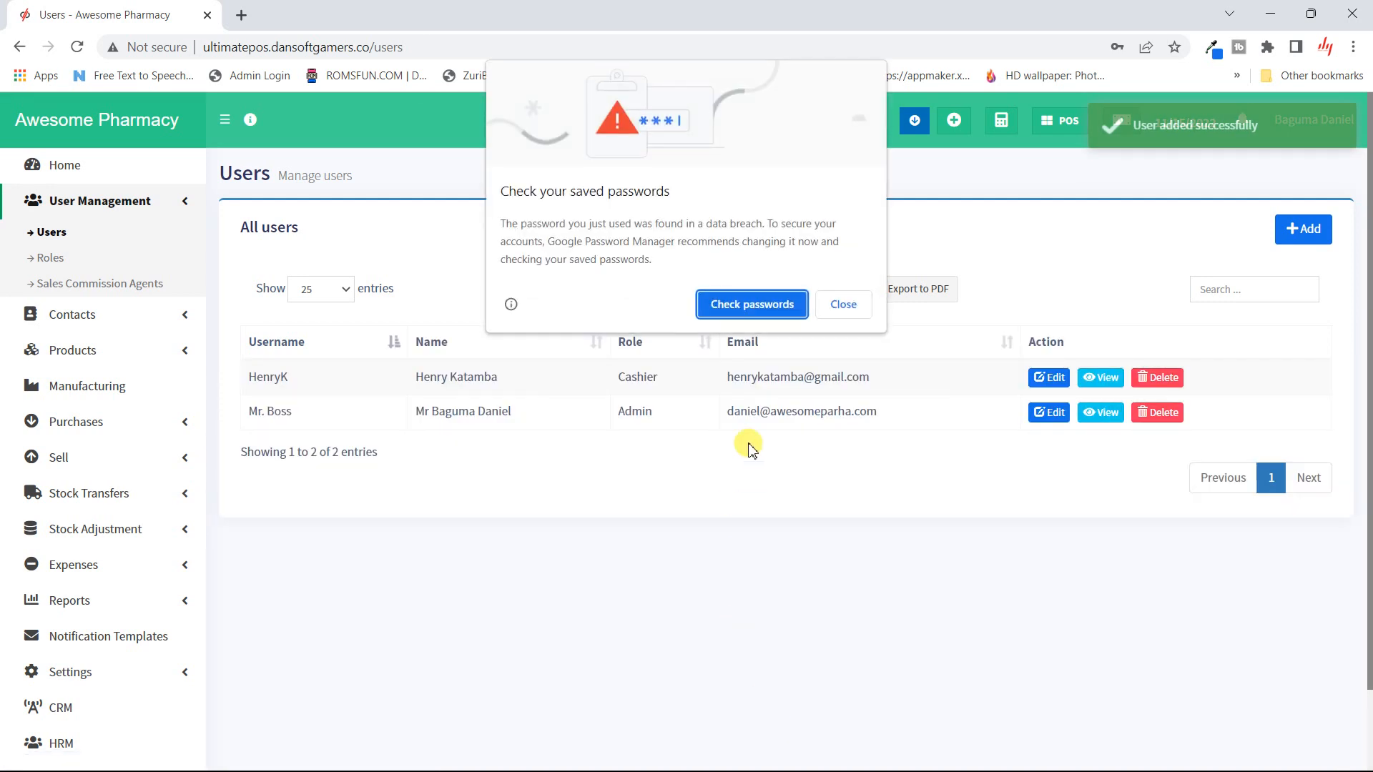
{"action": "left_click", "coordinate": [847, 304]}
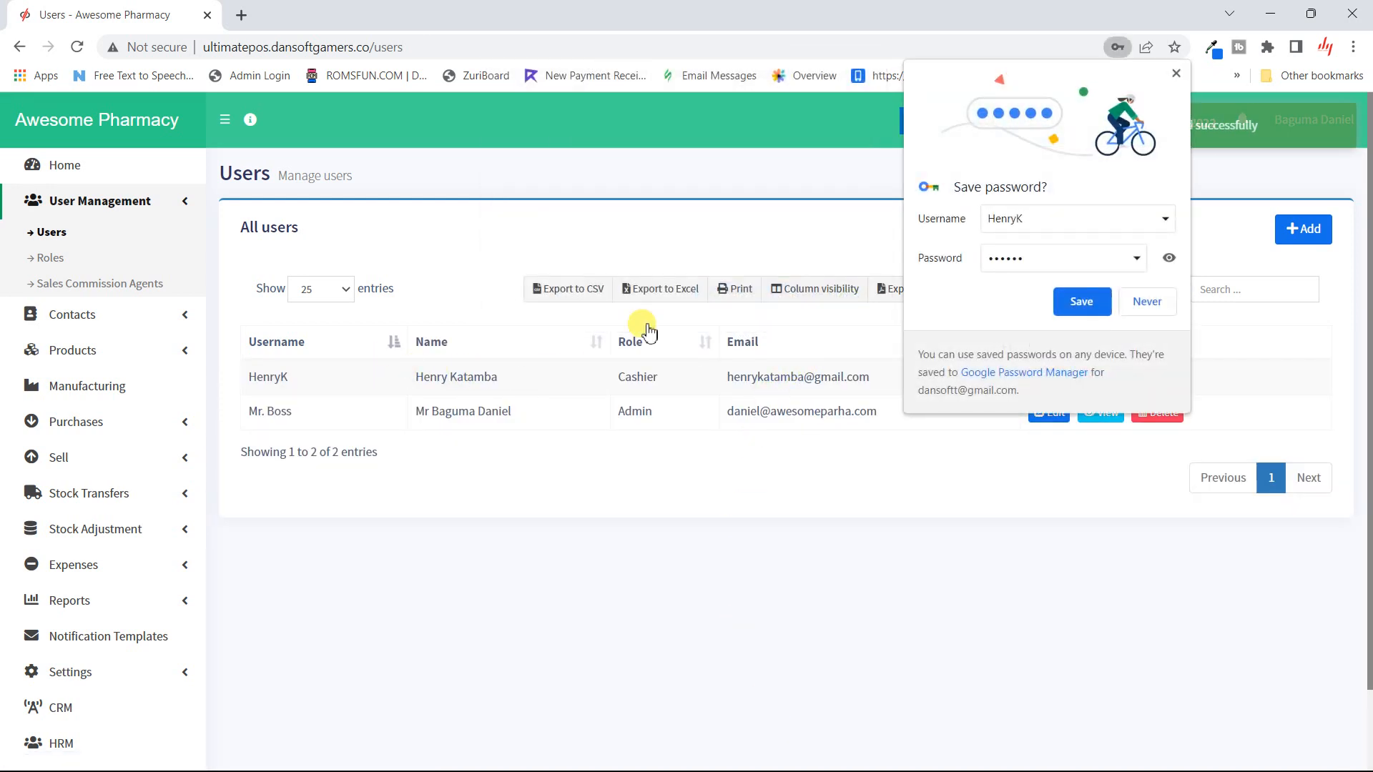
{"action": "left_click", "coordinate": [1149, 301]}
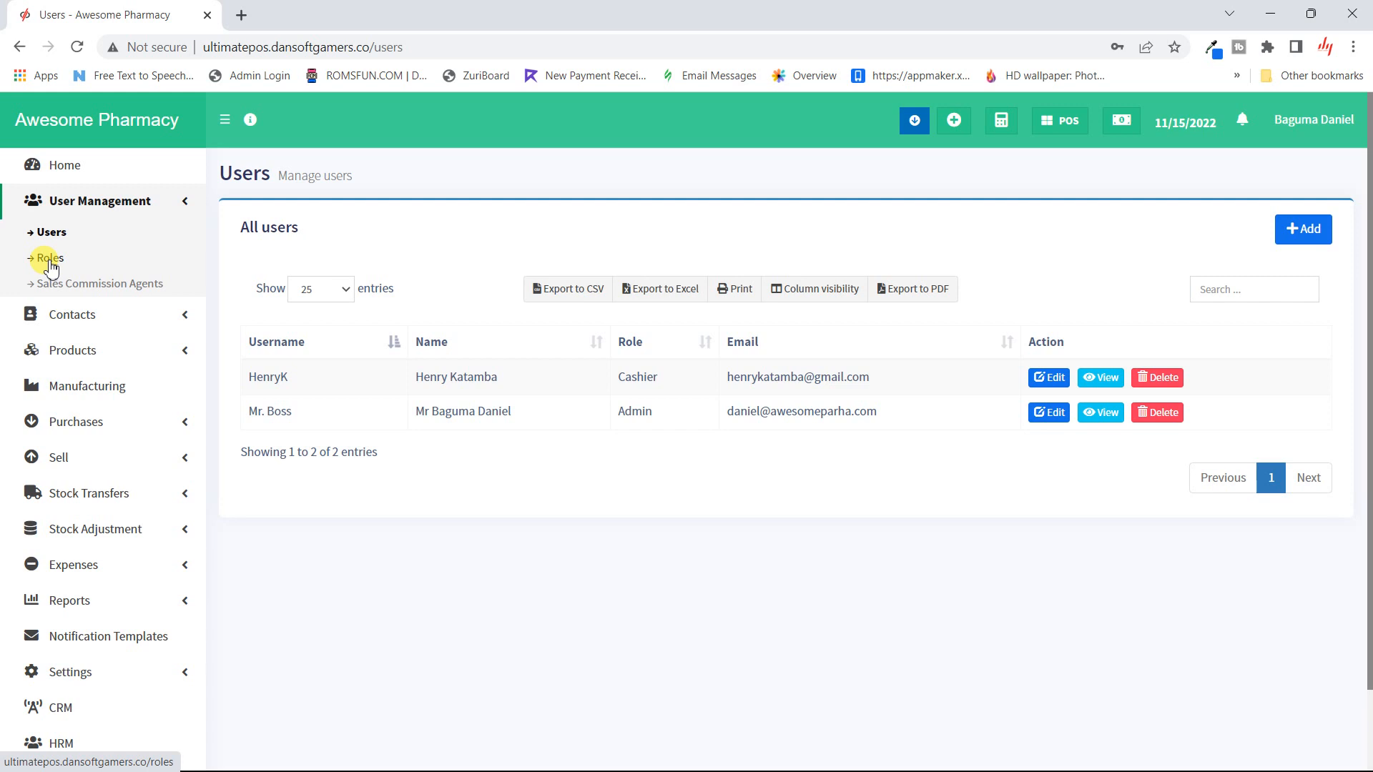
- Inspect the Cashier role's permissions unchanged, then return to the Roles list of Admin and Cashier
{"action": "left_click", "coordinate": [50, 264]}
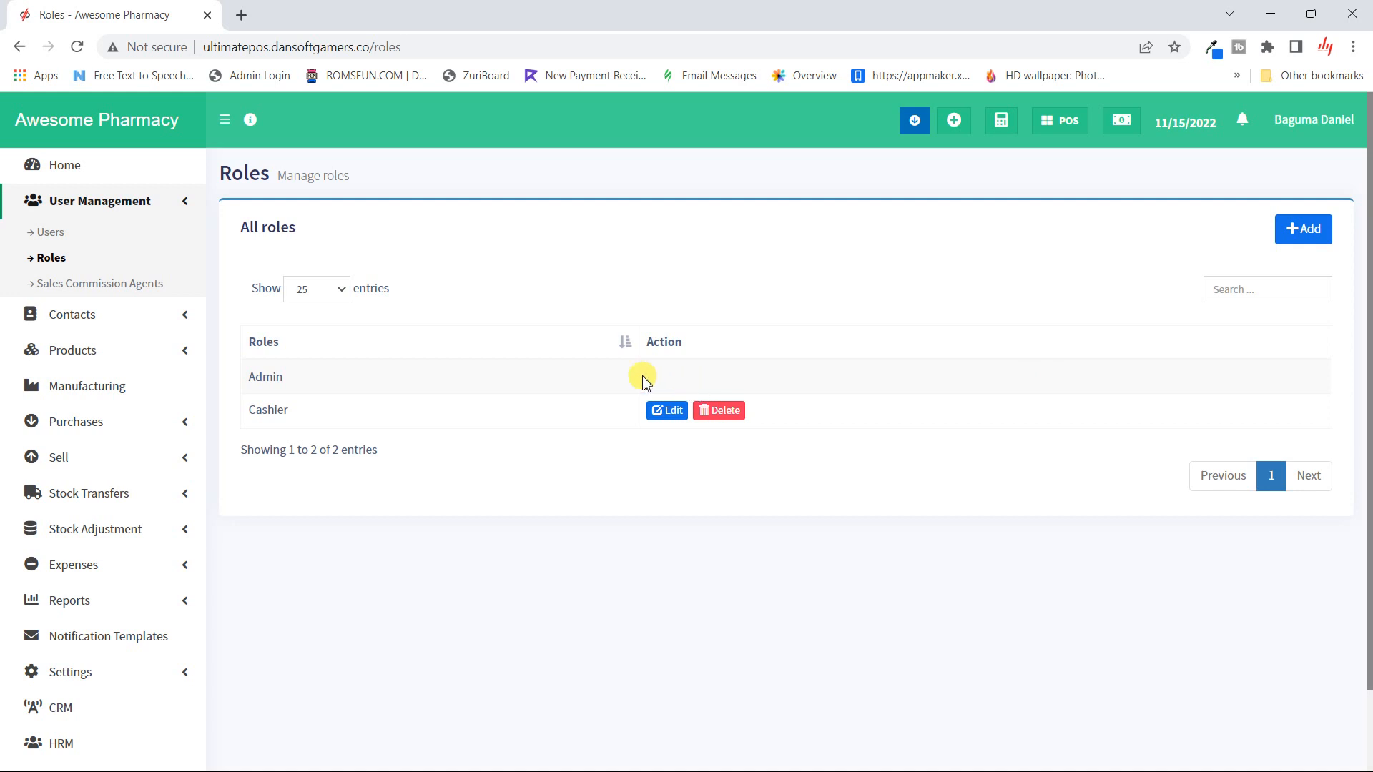
{"action": "left_click", "coordinate": [658, 419]}
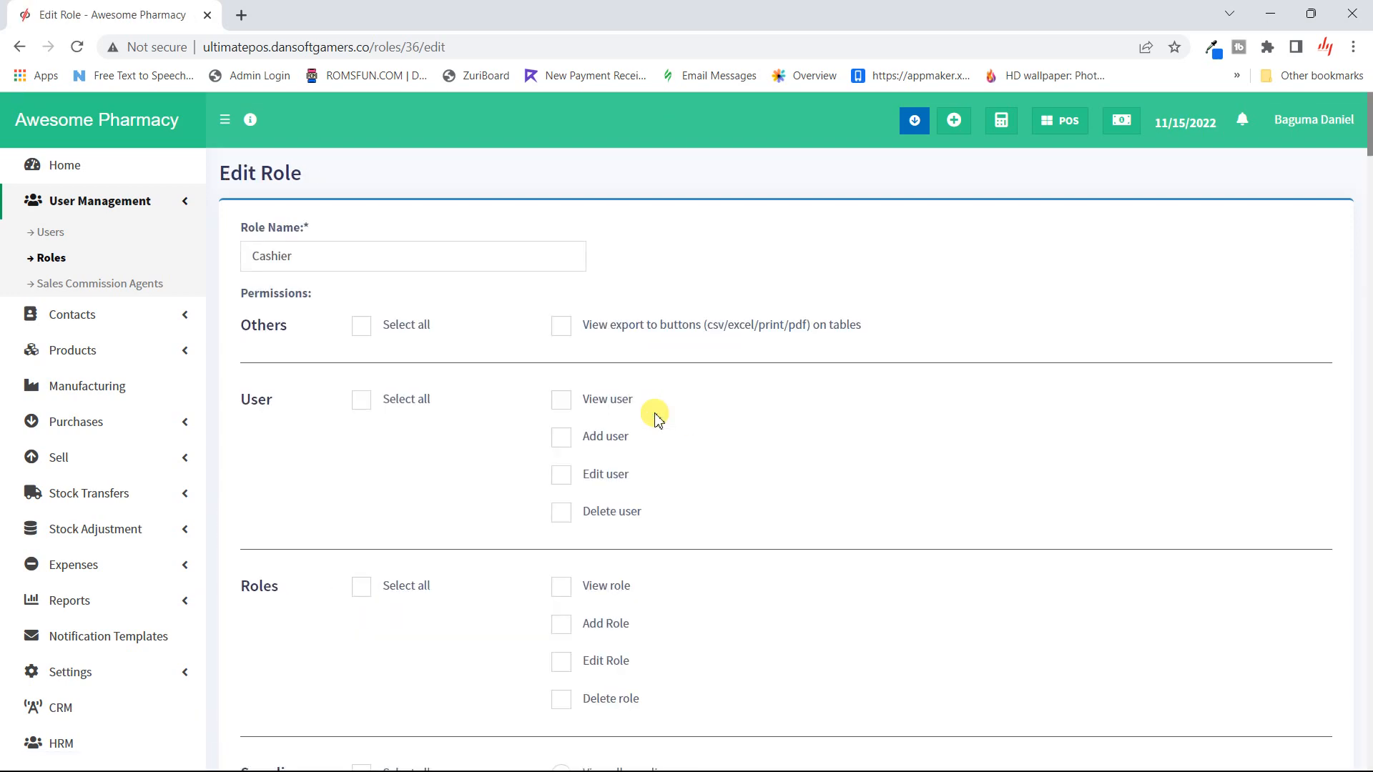
{"action": "scroll", "coordinate": [657, 419], "scroll_direction": "down", "scroll_amount": 20}
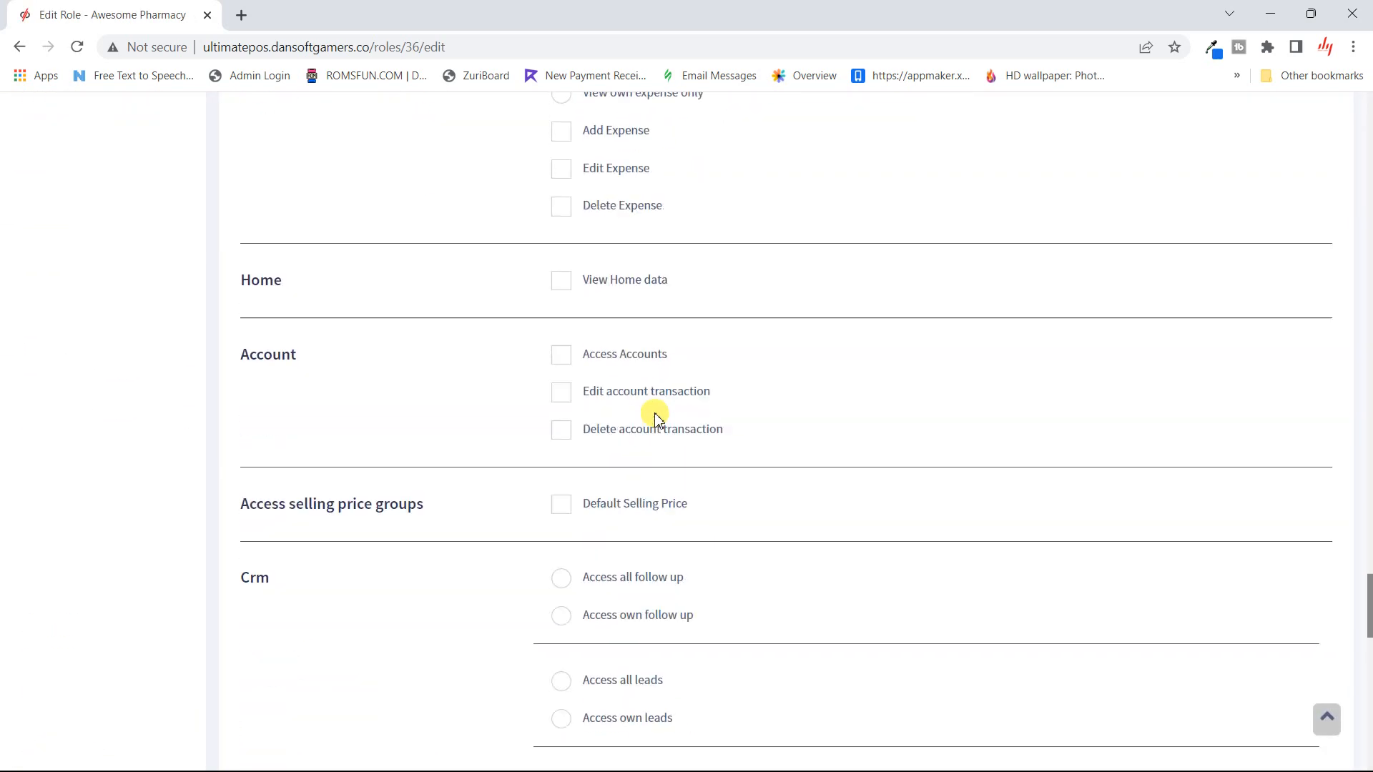
{"action": "scroll", "coordinate": [658, 419], "scroll_direction": "down", "scroll_amount": 10}
{"action": "scroll", "coordinate": [657, 419], "scroll_direction": "up", "scroll_amount": 20}
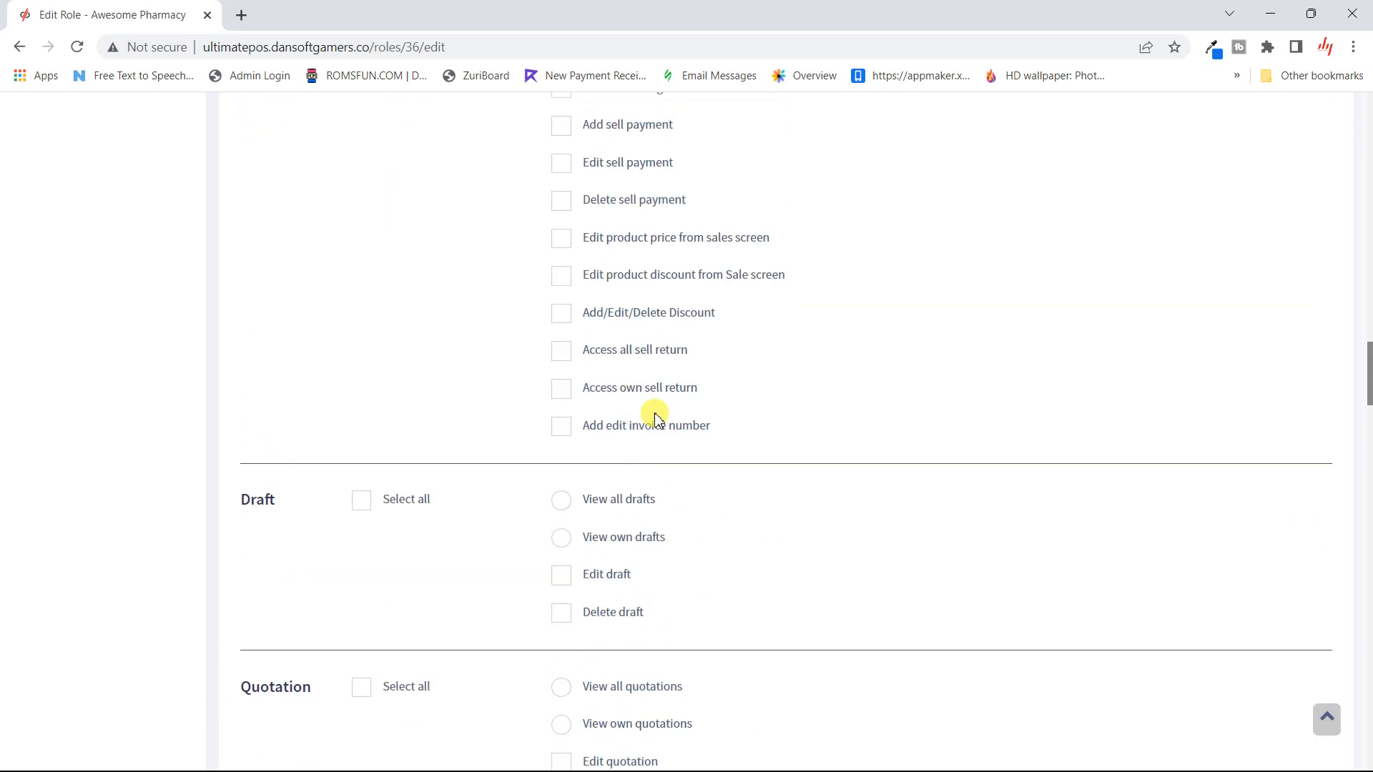
{"action": "scroll", "coordinate": [654, 419], "scroll_direction": "up", "scroll_amount": 20}
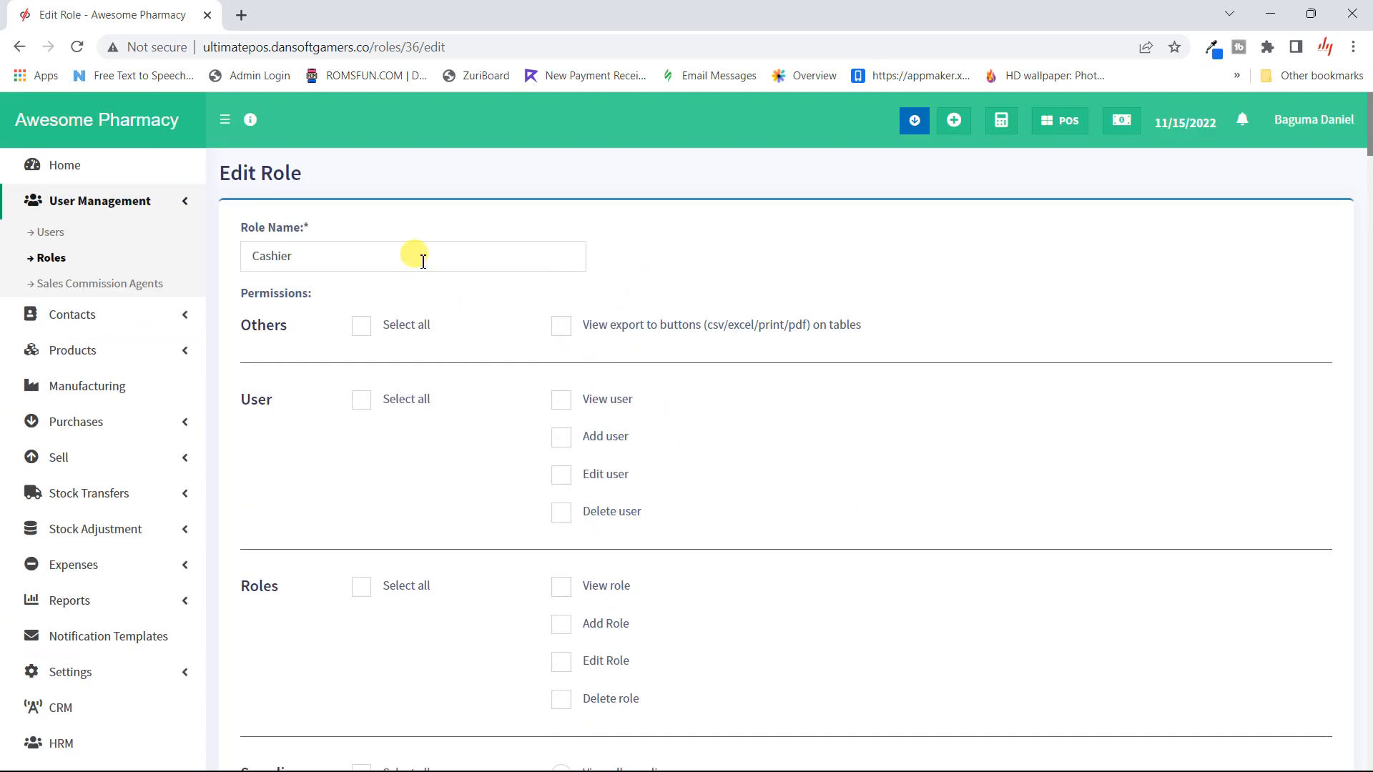
{"action": "double_click", "coordinate": [423, 261]}
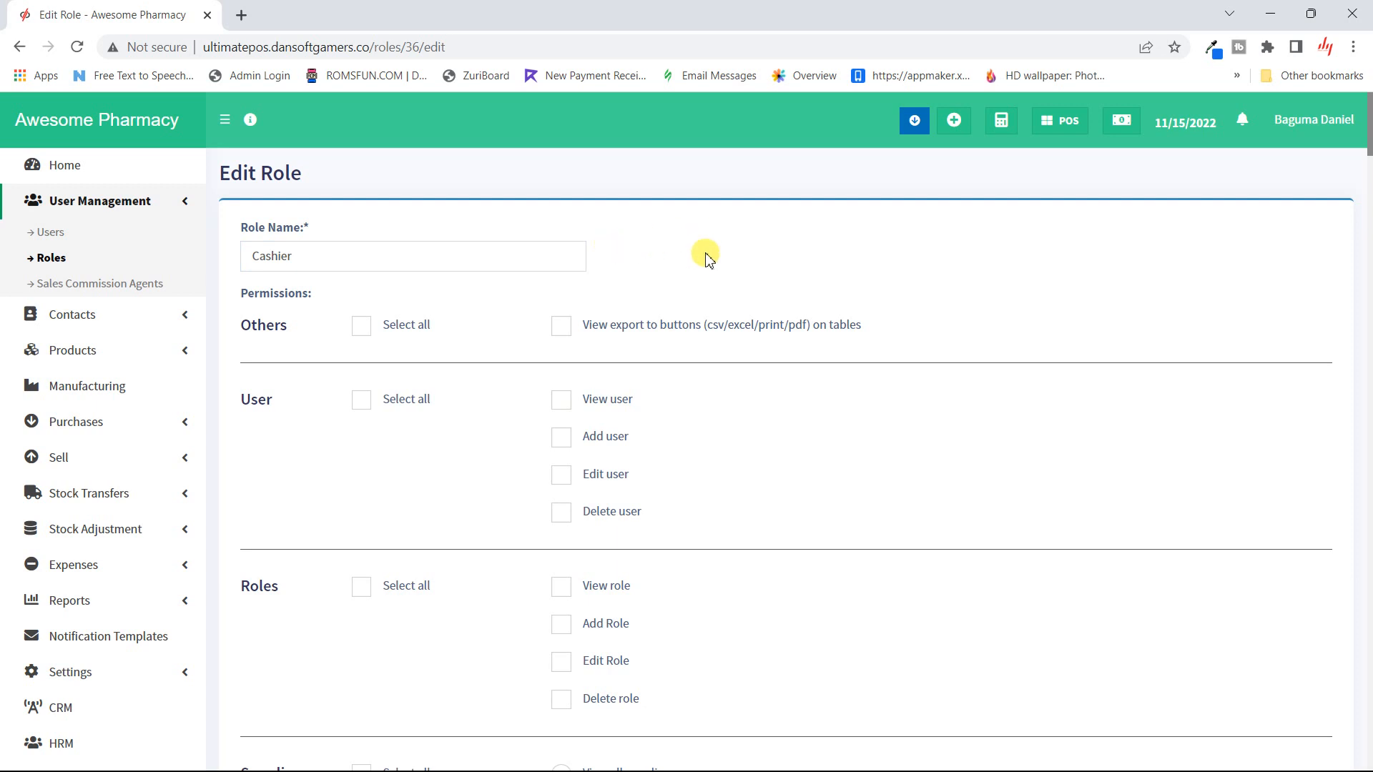
{"action": "left_click", "coordinate": [51, 258]}
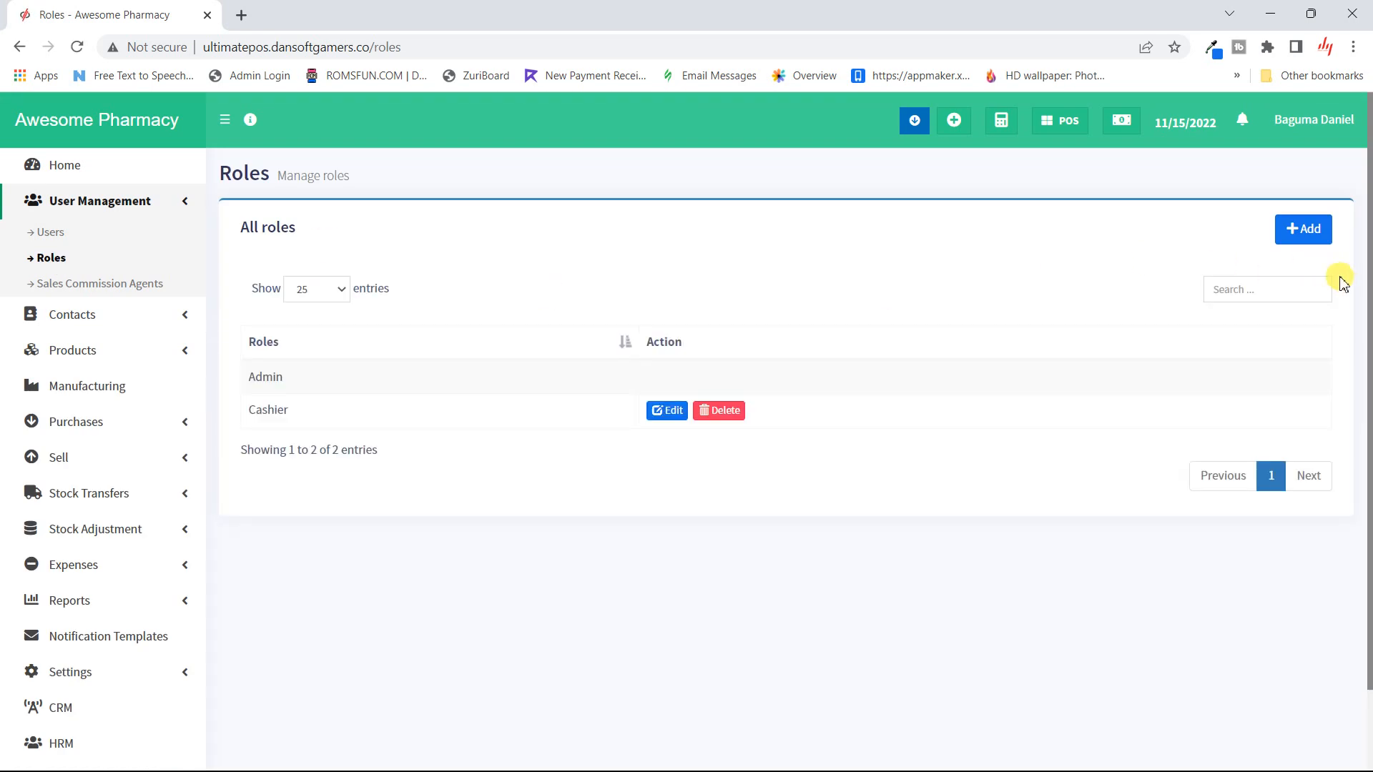
- Add a new role and enter 'Marketing' as its role name
{"action": "left_click", "coordinate": [1297, 232]}
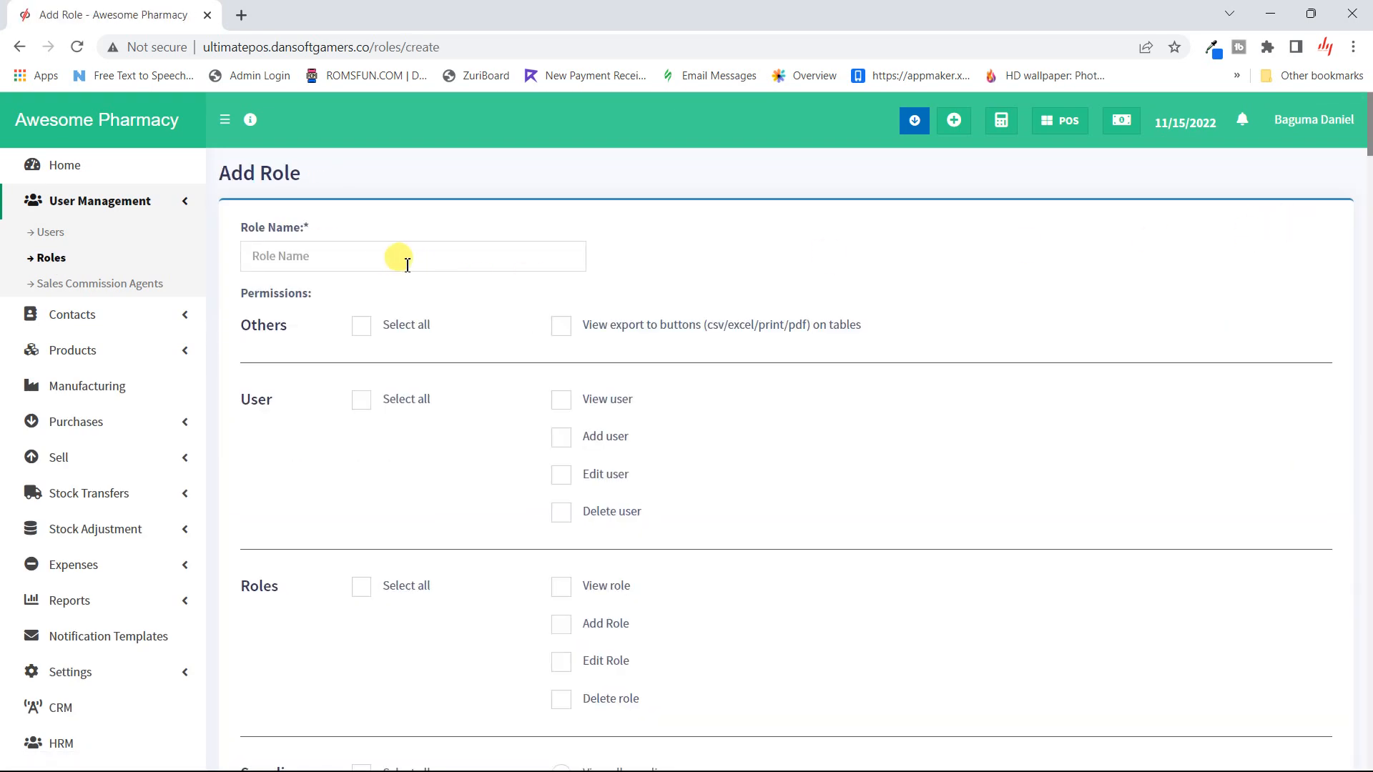
{"action": "left_click", "coordinate": [390, 258]}
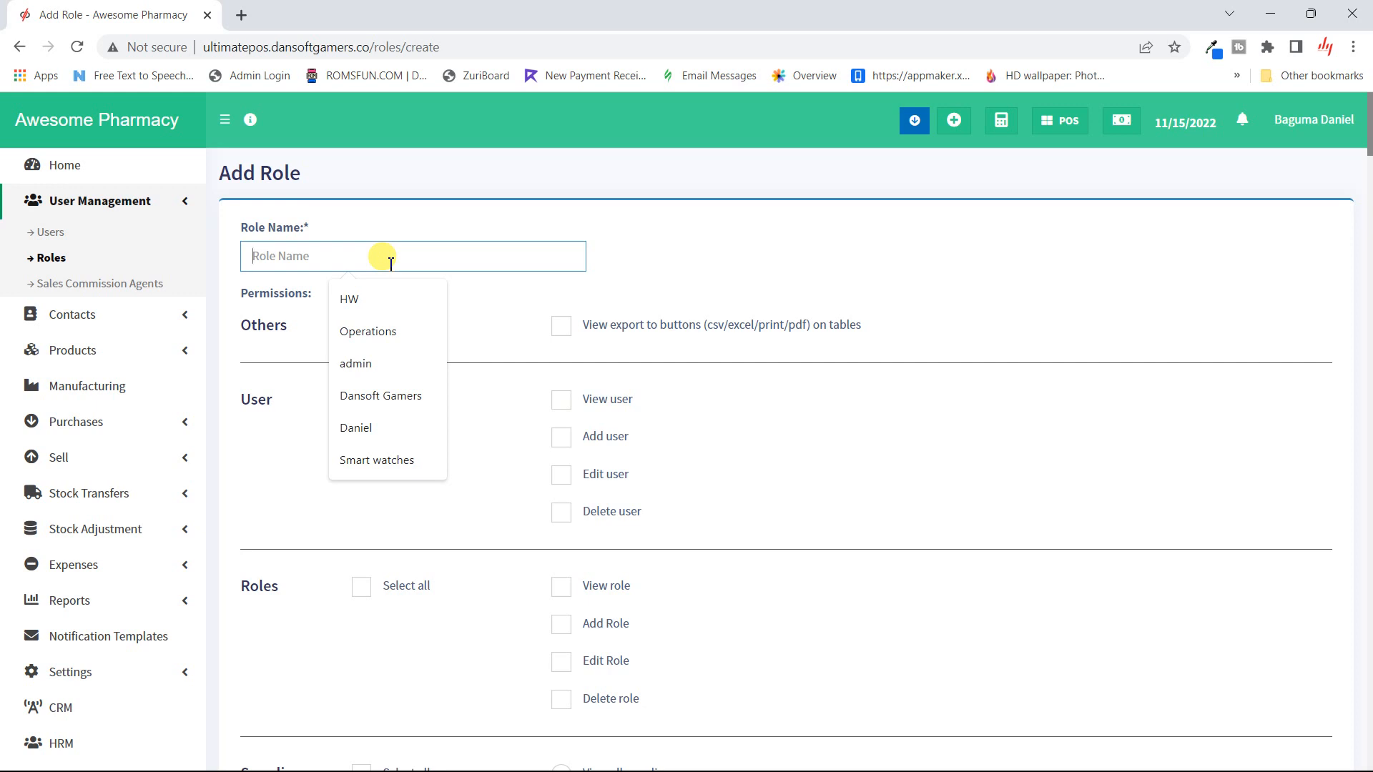
{"action": "type", "text": "Mar"}
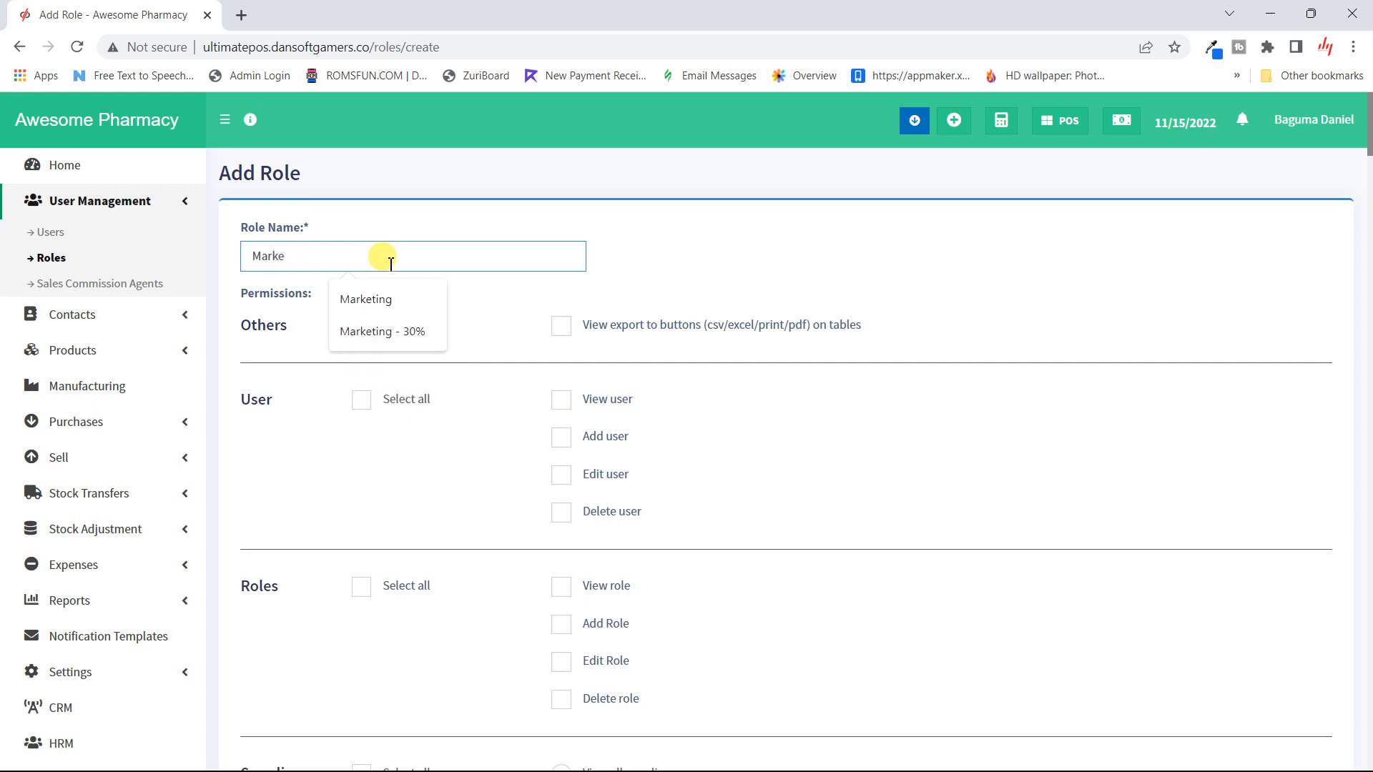
{"action": "type", "text": "ke"}
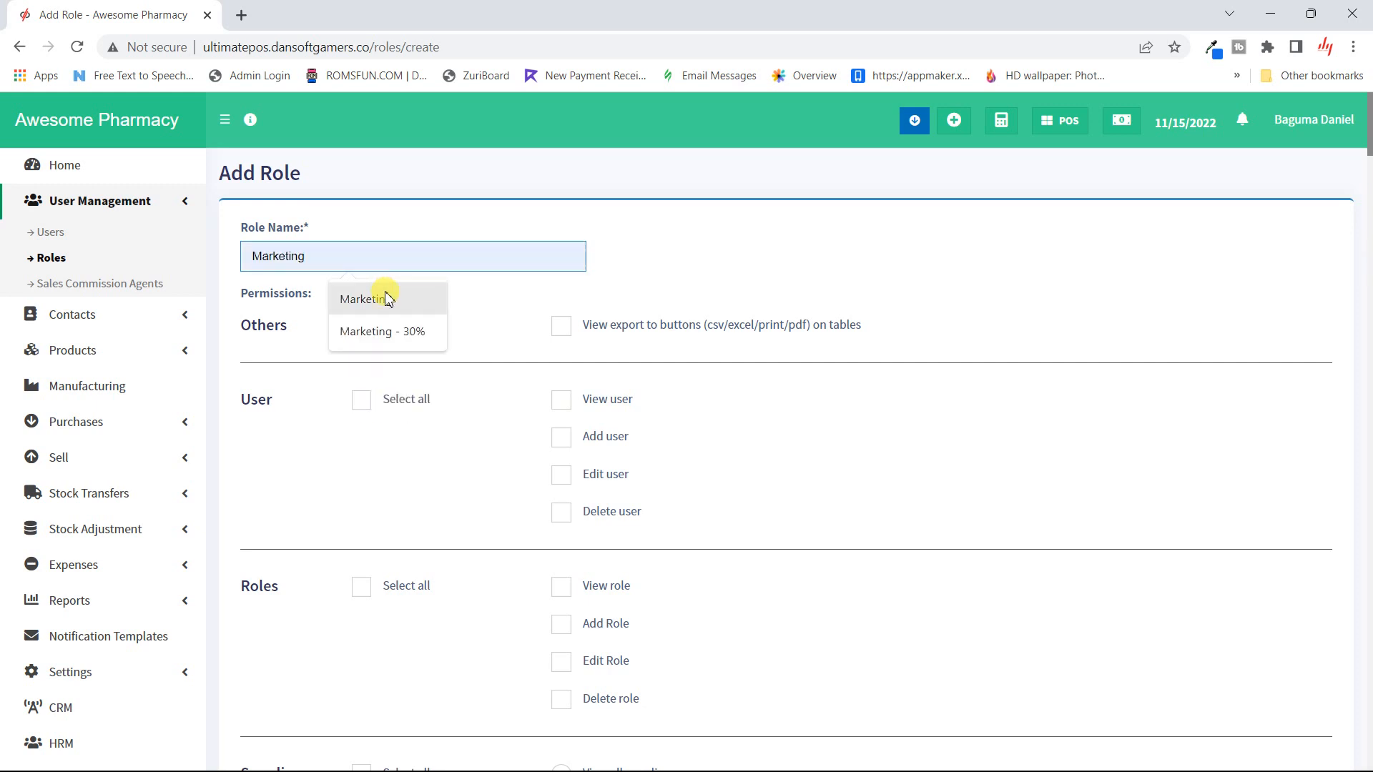
{"action": "left_click", "coordinate": [386, 299]}
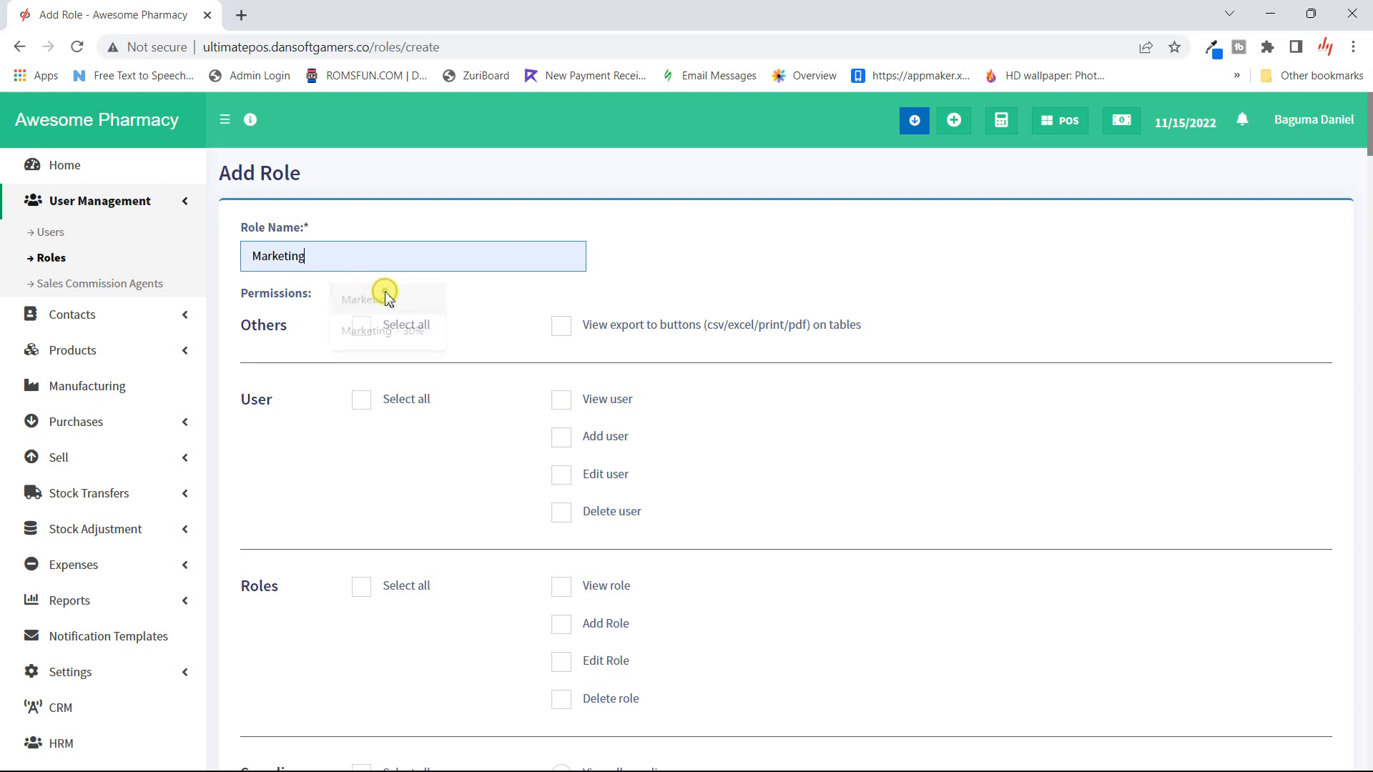
{"action": "left_click", "coordinate": [620, 281]}
{"action": "scroll", "coordinate": [238, 356], "scroll_direction": "down", "scroll_amount": 1}
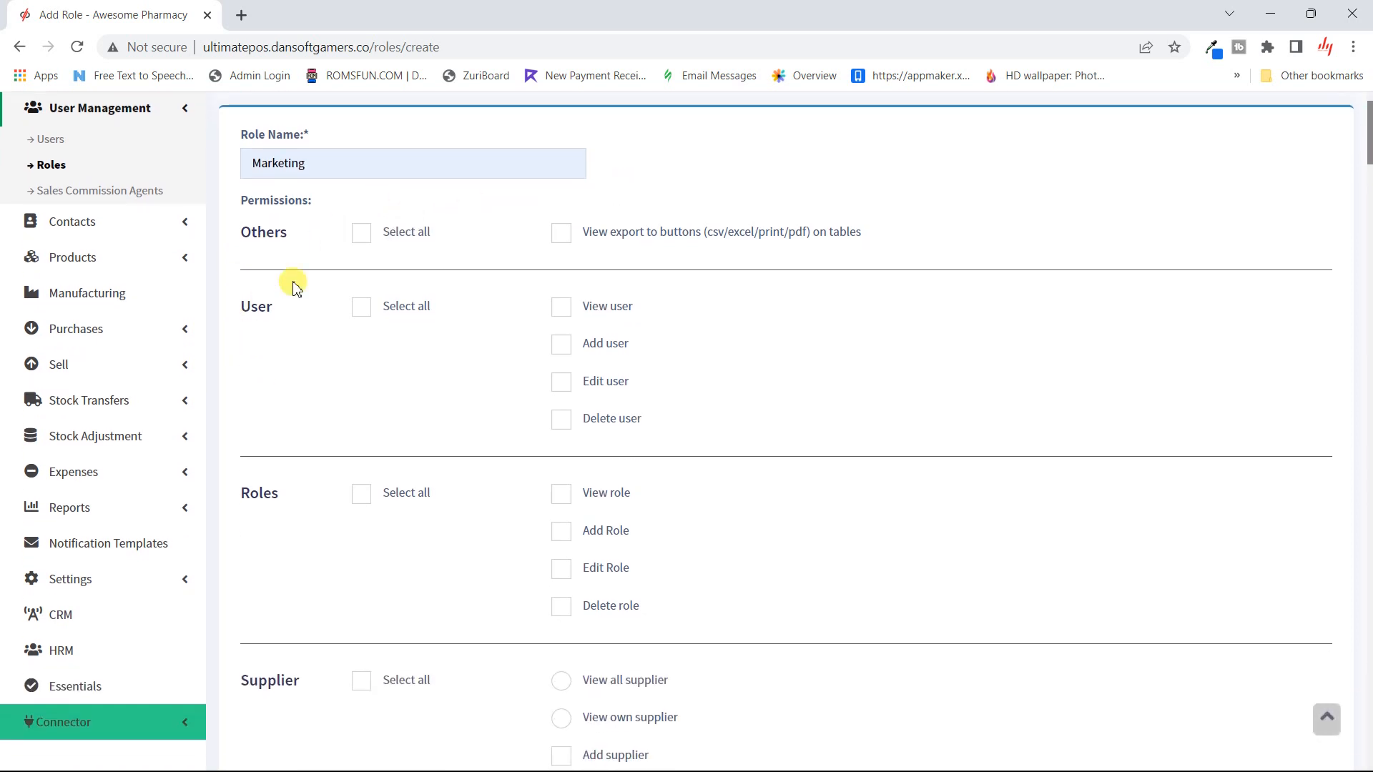
- Browse the role permissions, ticking View user and then unticking it again
{"action": "scroll", "coordinate": [356, 286], "scroll_direction": "up", "scroll_amount": 1}
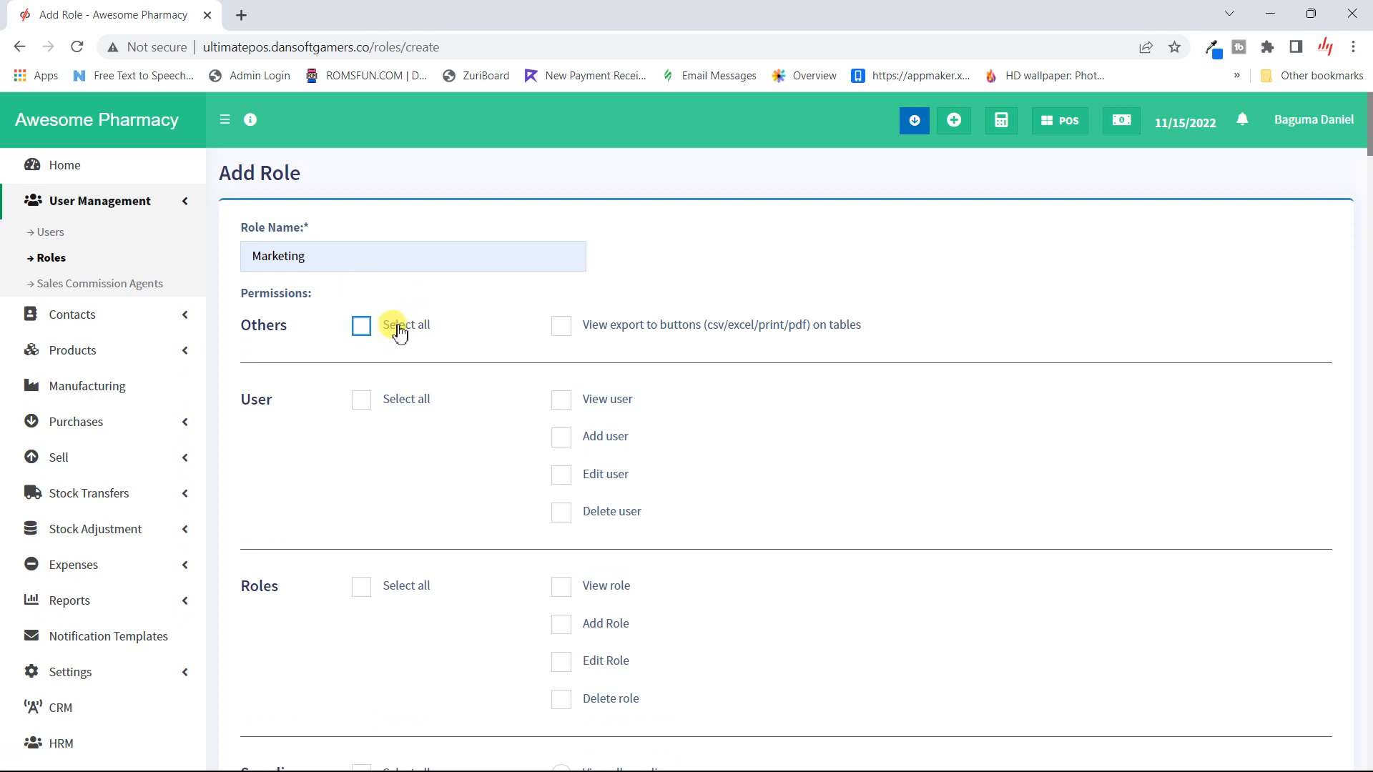
{"action": "scroll", "coordinate": [386, 355], "scroll_direction": "down", "scroll_amount": 4}
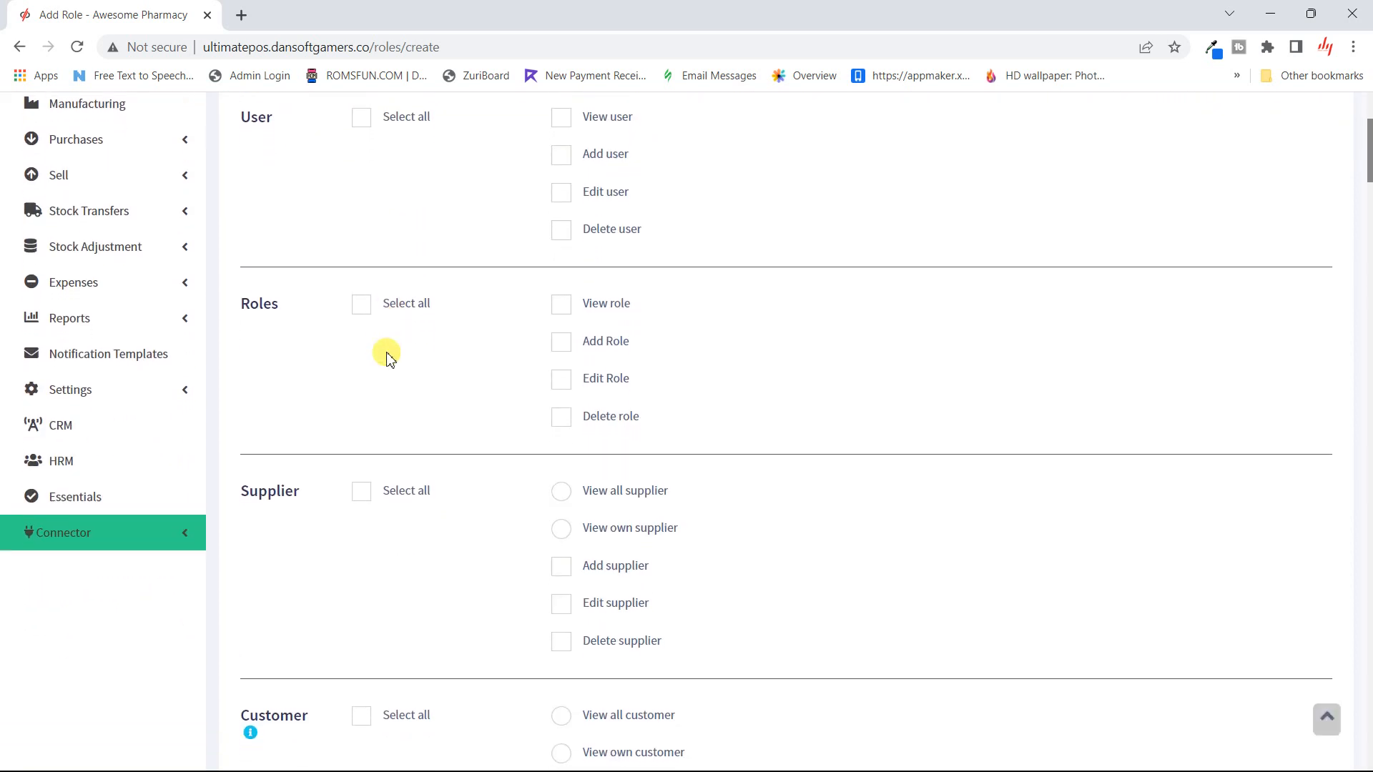
{"action": "scroll", "coordinate": [386, 355], "scroll_direction": "up", "scroll_amount": 4}
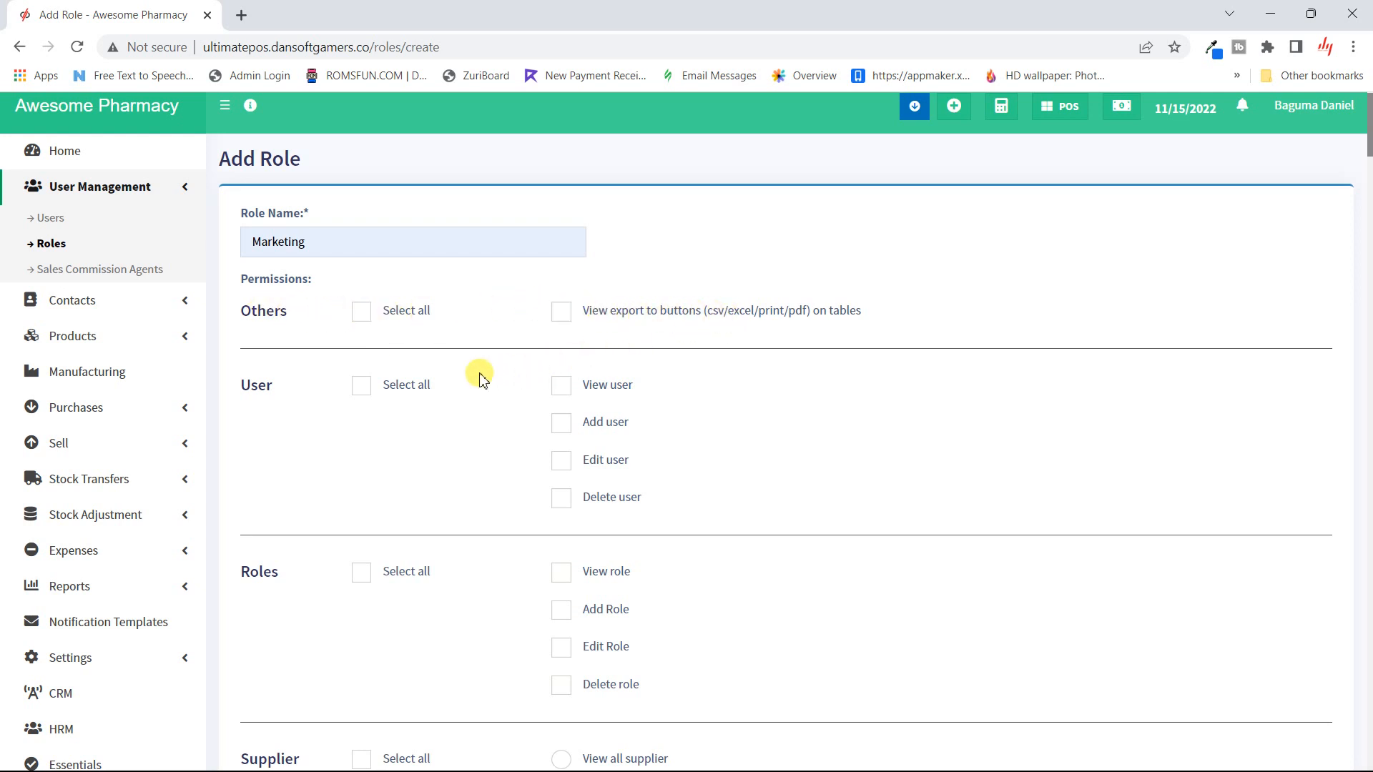
{"action": "scroll", "coordinate": [479, 375], "scroll_direction": "down", "scroll_amount": 1}
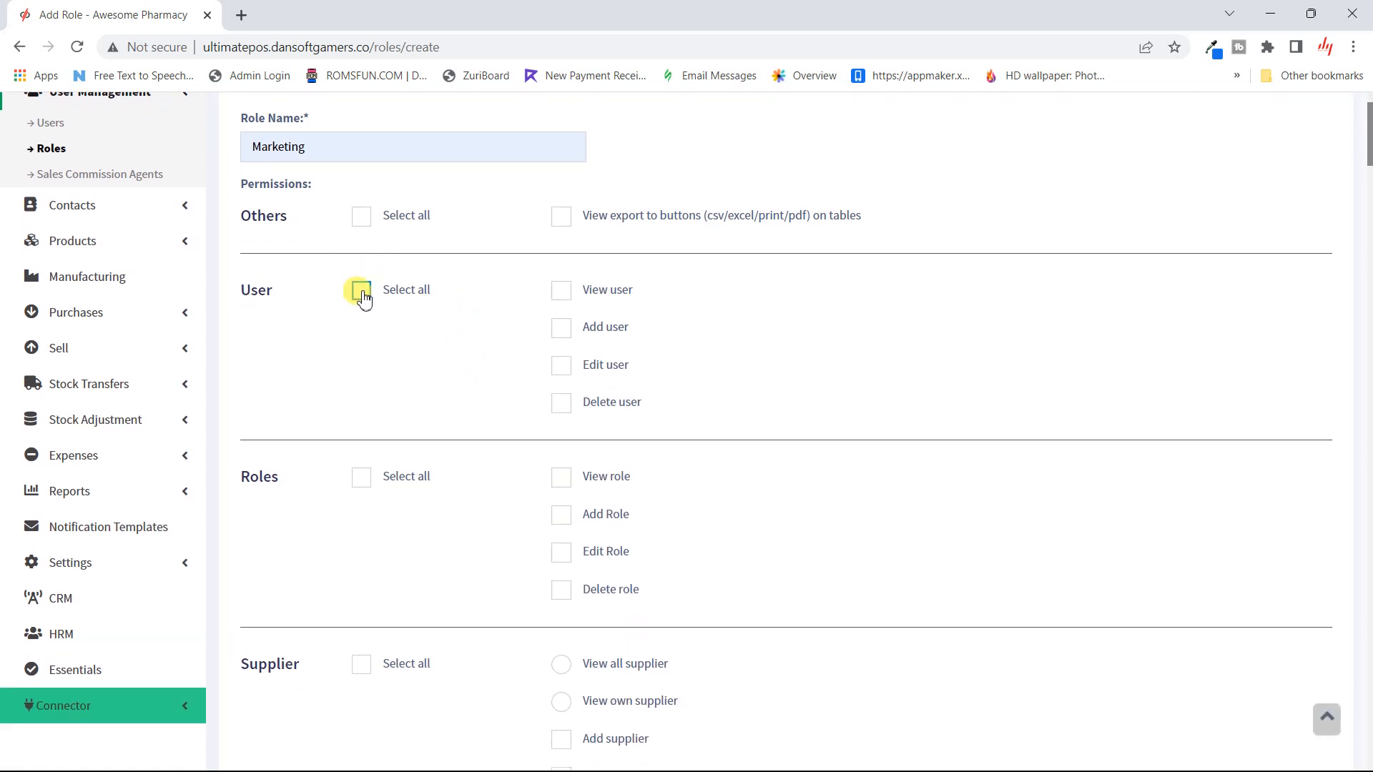
{"action": "left_click", "coordinate": [566, 301]}
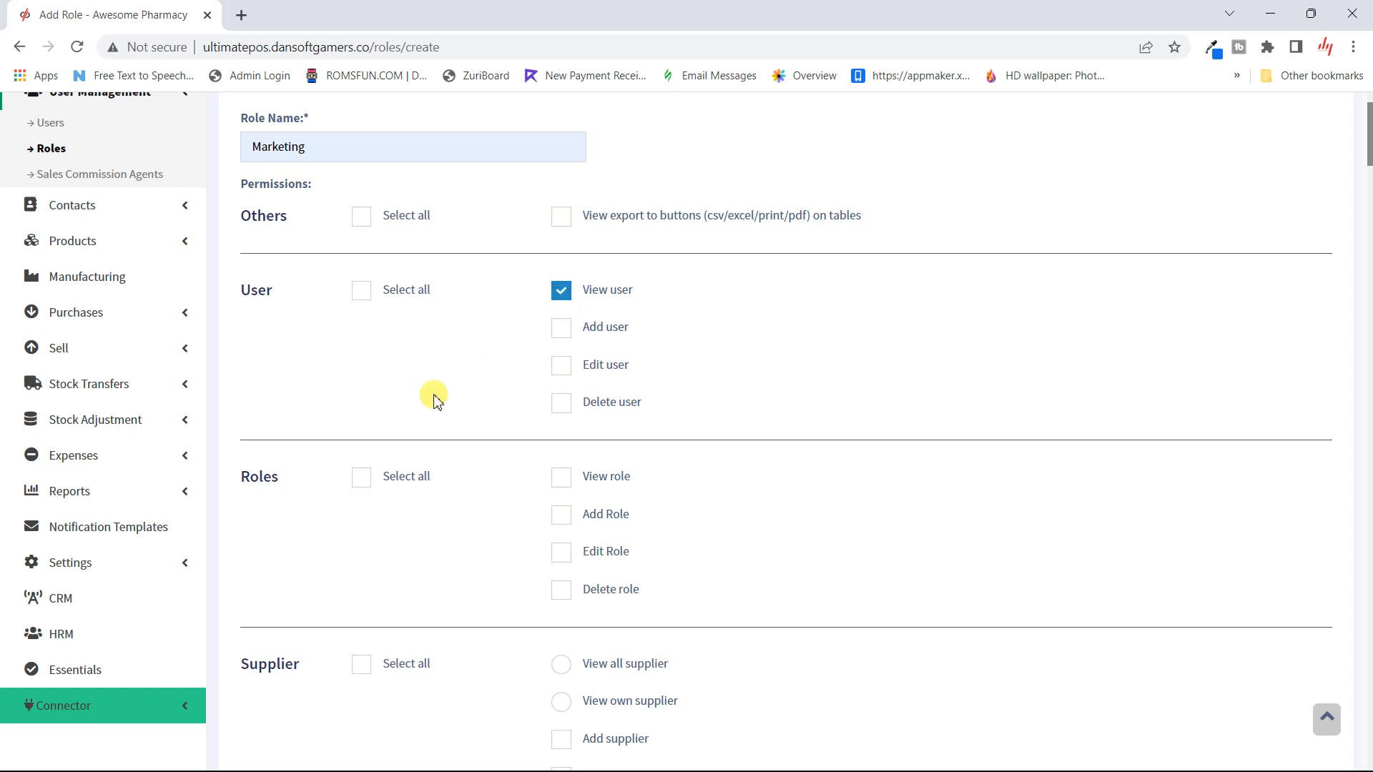
{"action": "scroll", "coordinate": [432, 398], "scroll_direction": "down", "scroll_amount": 1}
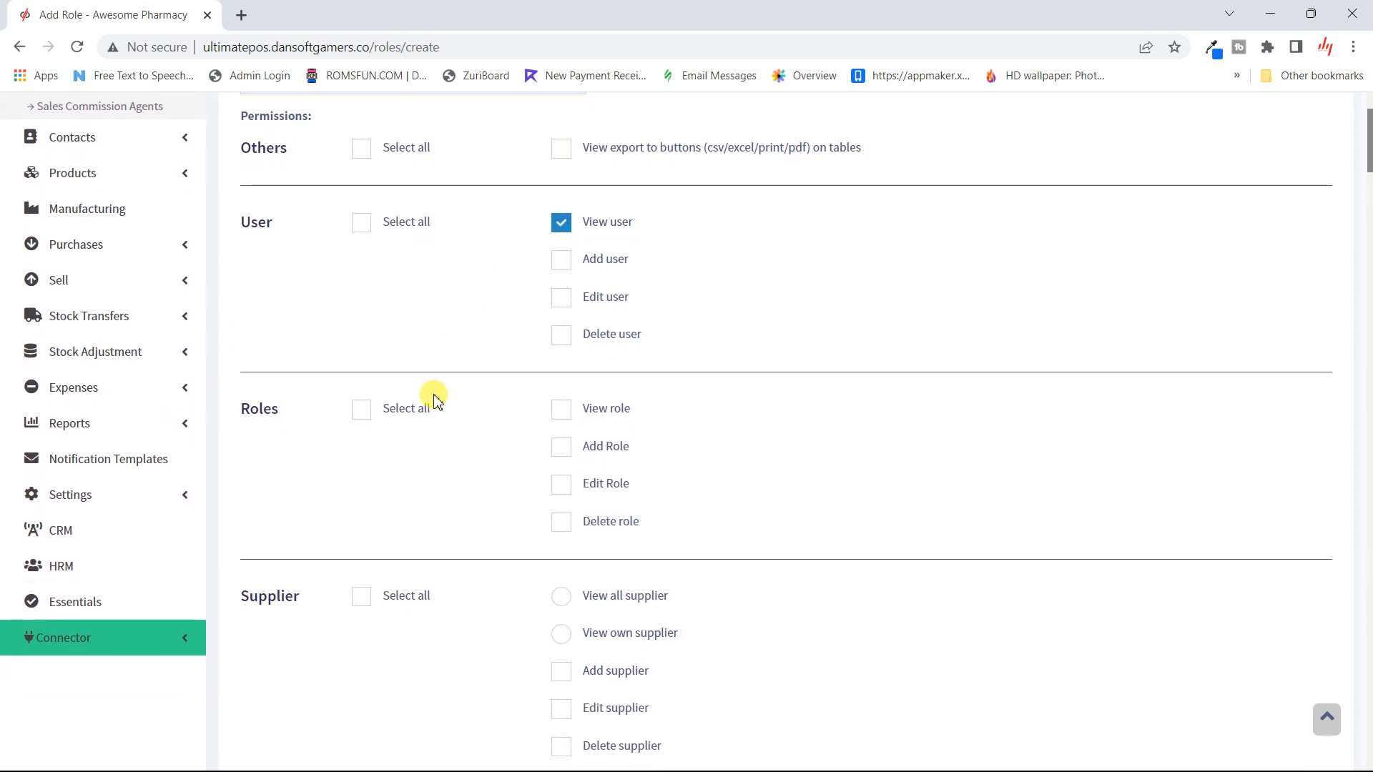
{"action": "scroll", "coordinate": [434, 398], "scroll_direction": "down", "scroll_amount": 1}
{"action": "scroll", "coordinate": [434, 398], "scroll_direction": "down", "scroll_amount": 1}
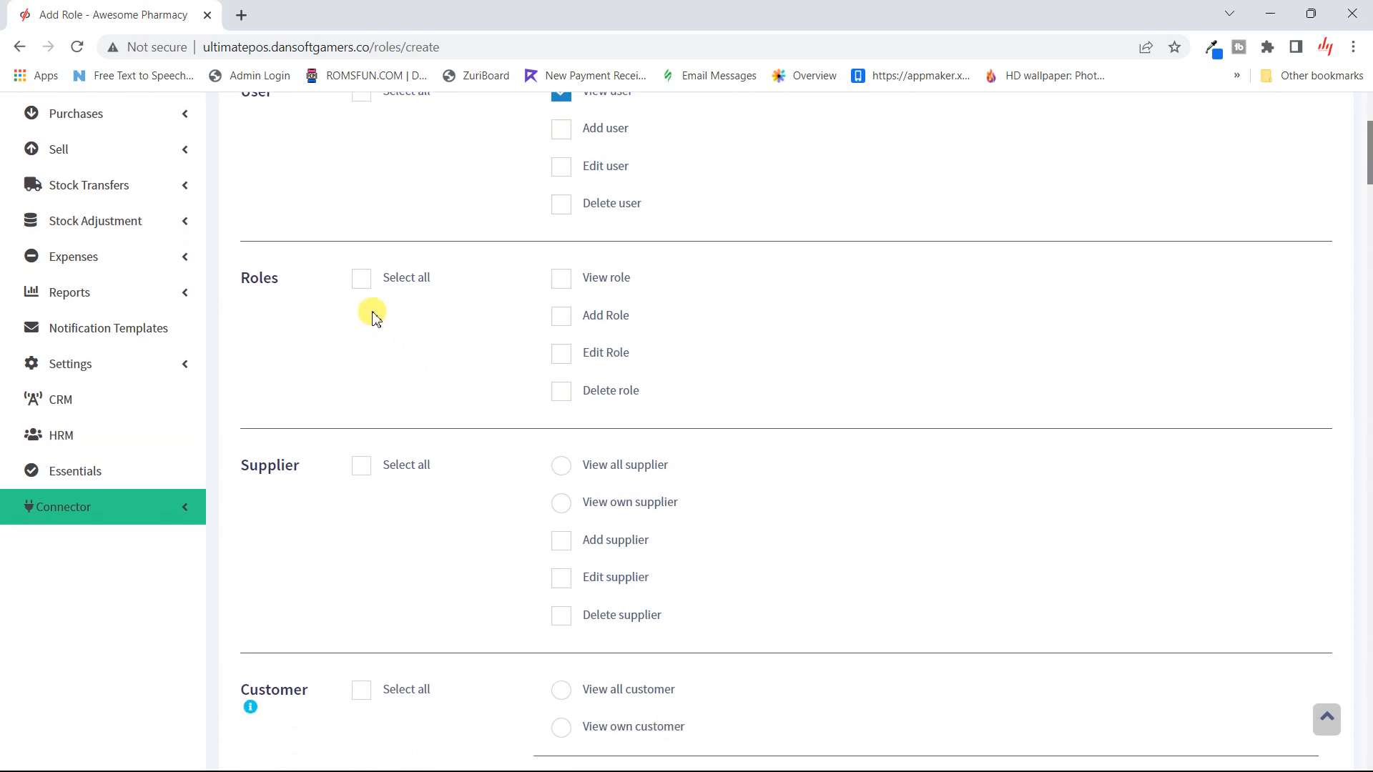
{"action": "scroll", "coordinate": [518, 227], "scroll_direction": "up", "scroll_amount": 2}
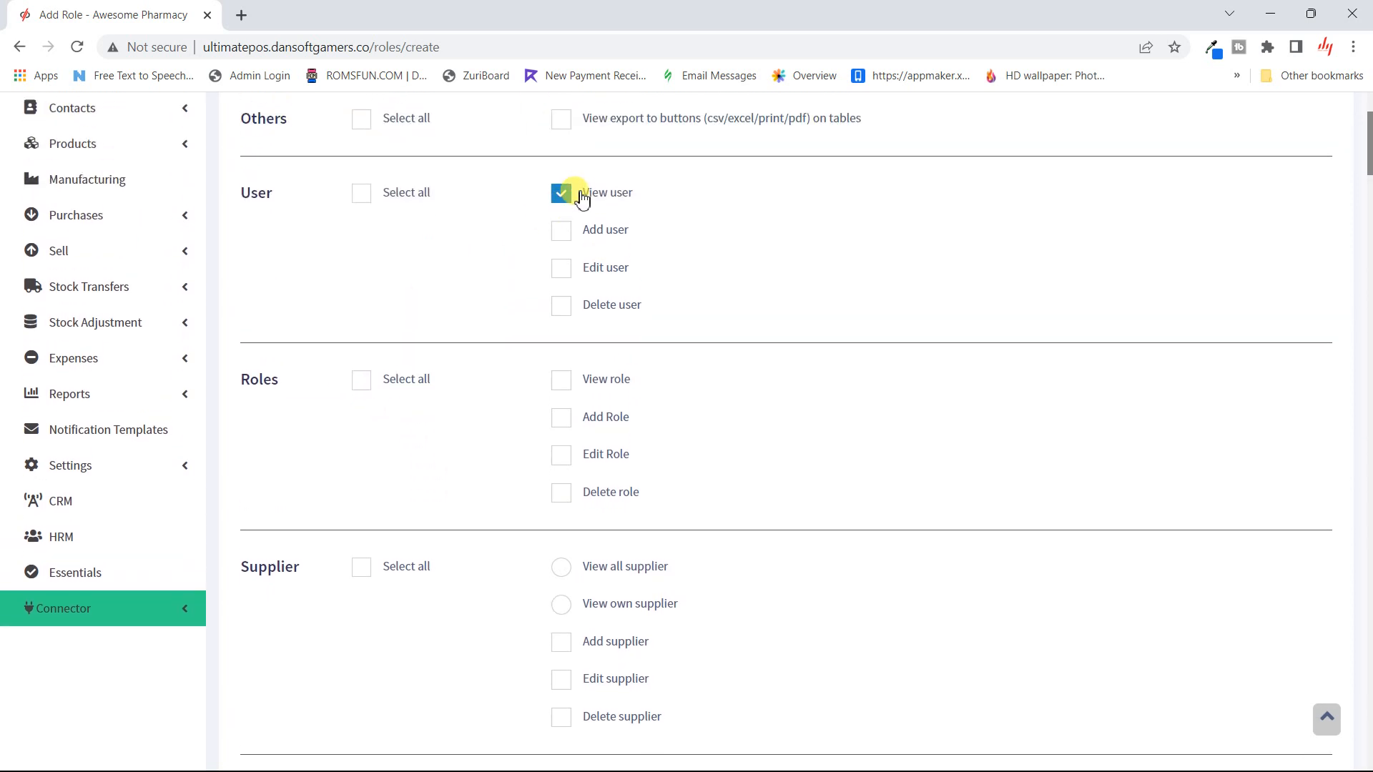
{"action": "left_click", "coordinate": [563, 194]}
{"action": "scroll", "coordinate": [432, 346], "scroll_direction": "down", "scroll_amount": 2}
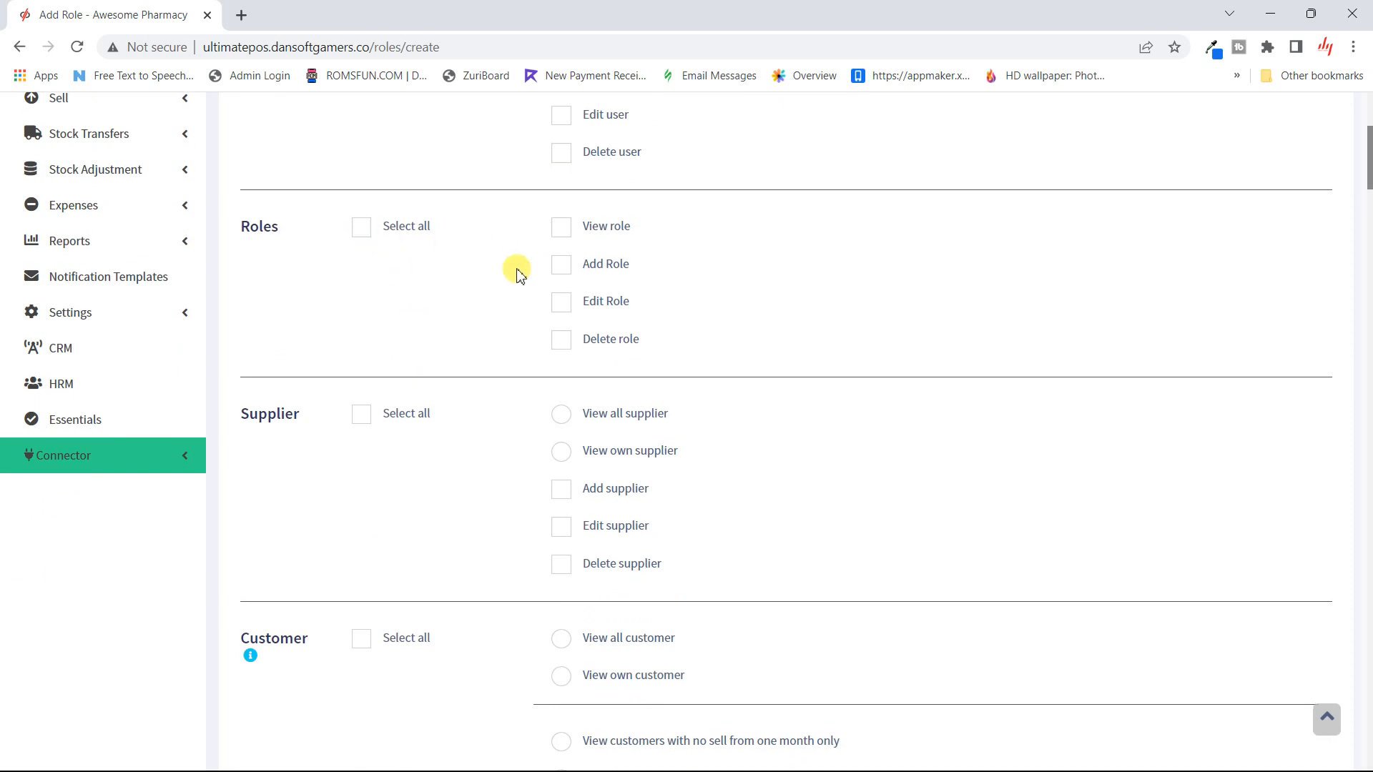
{"action": "scroll", "coordinate": [454, 319], "scroll_direction": "down", "scroll_amount": 2}
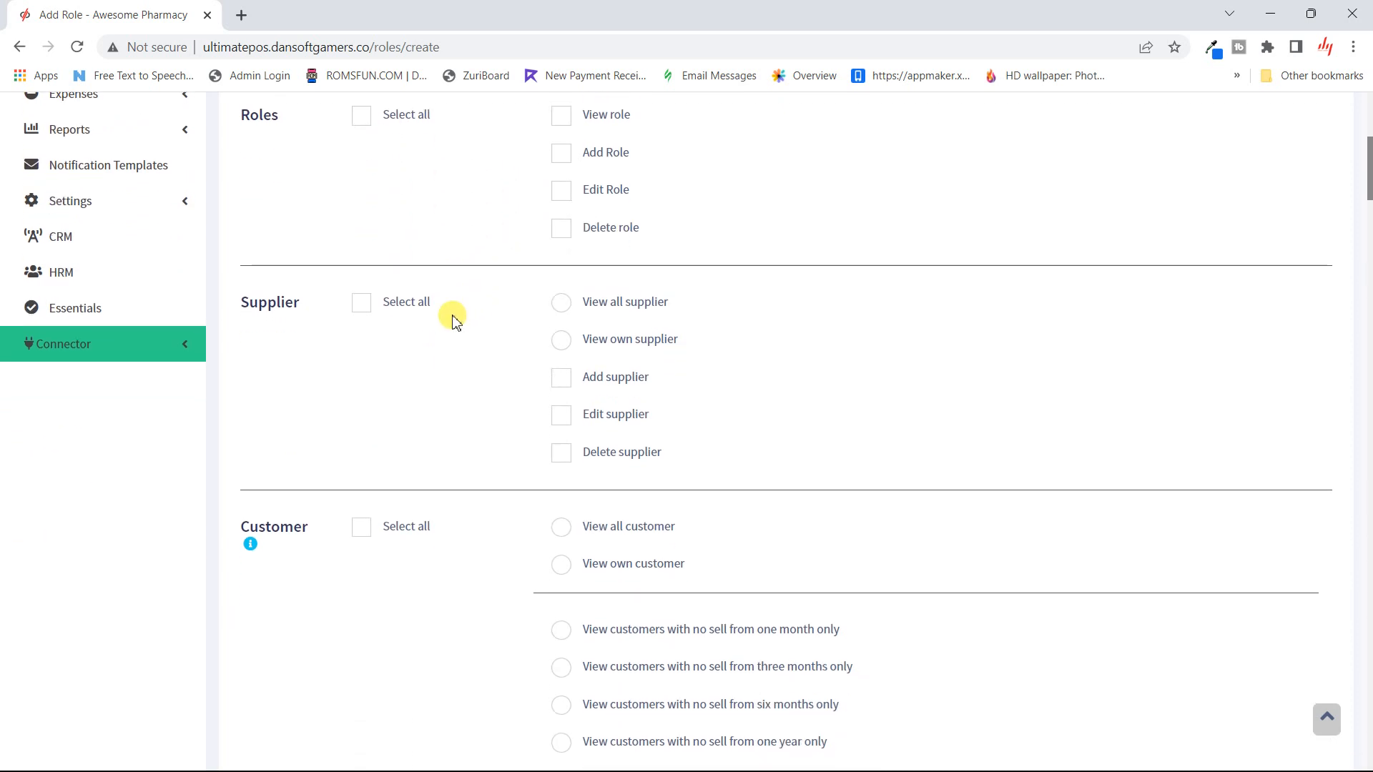
{"action": "scroll", "coordinate": [454, 318], "scroll_direction": "down", "scroll_amount": 1}
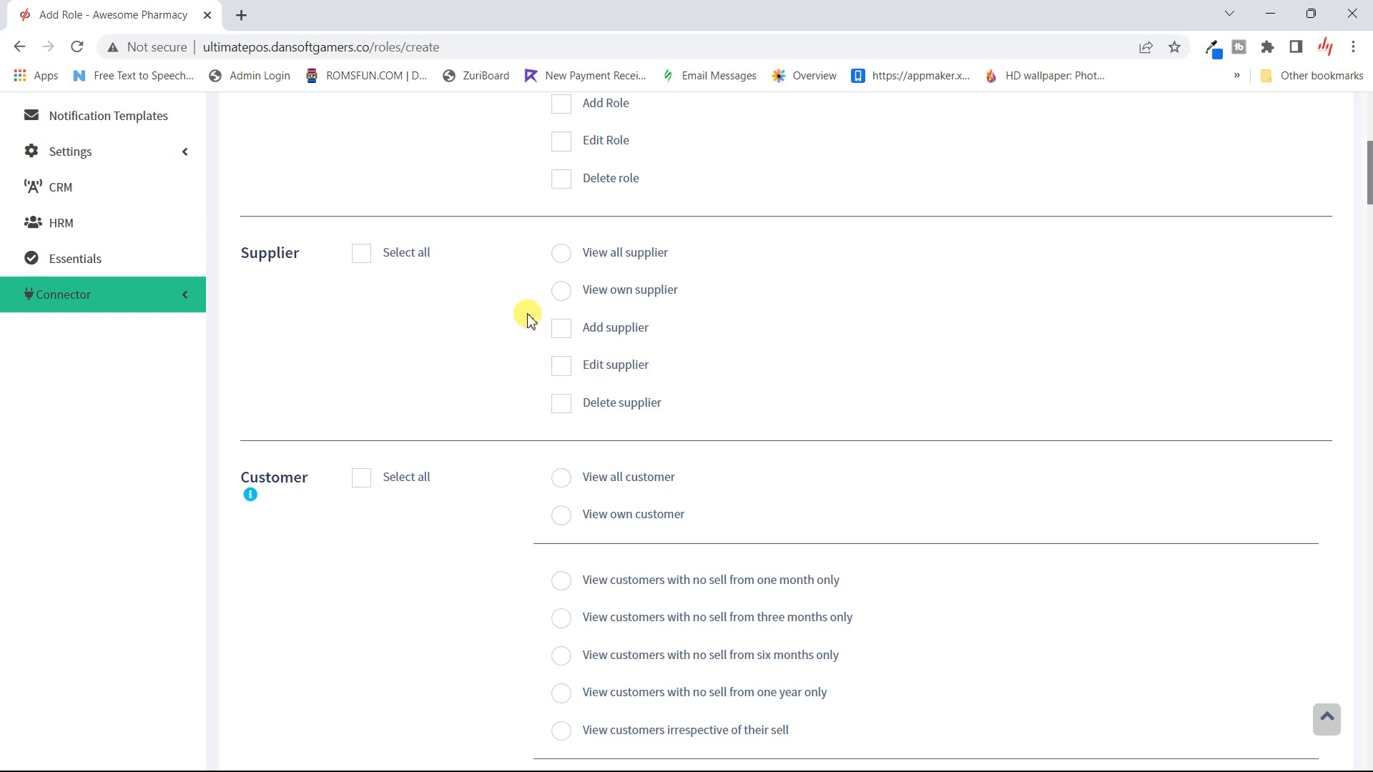
{"action": "scroll", "coordinate": [527, 315], "scroll_direction": "down", "scroll_amount": 2}
{"action": "scroll", "coordinate": [527, 315], "scroll_direction": "down", "scroll_amount": 2}
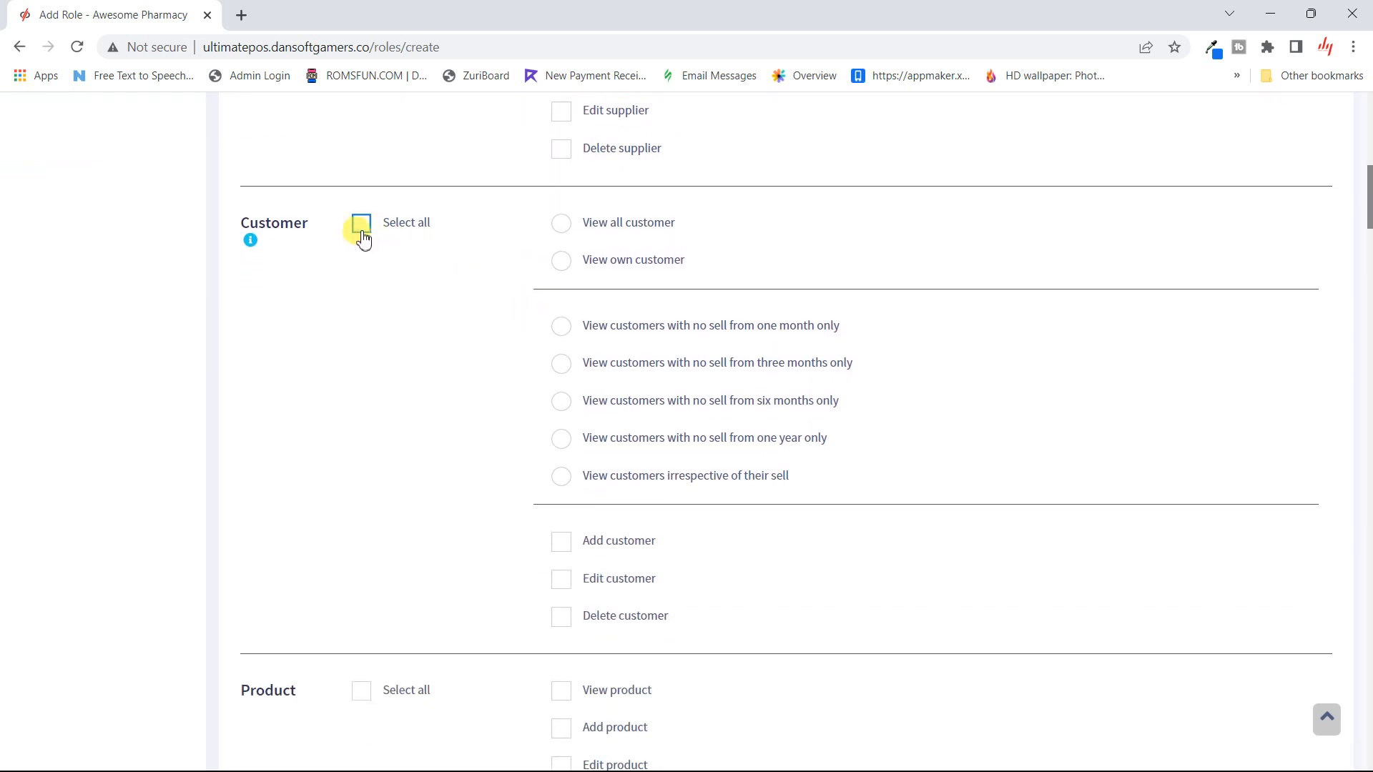
- Set customer visibility to View all customer, limited to no sale from one year only
{"action": "left_click", "coordinate": [561, 261]}
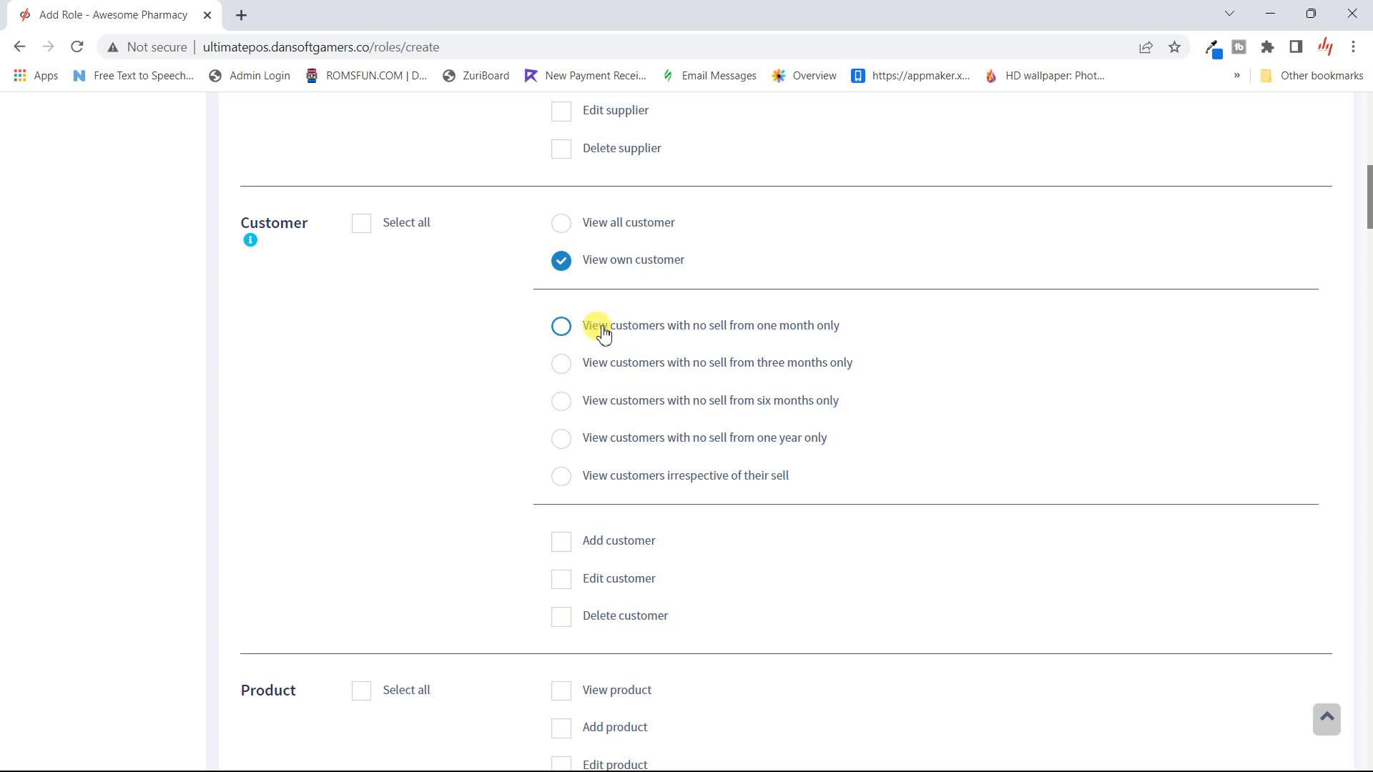
{"action": "left_click", "coordinate": [603, 333]}
{"action": "left_click", "coordinate": [716, 377]}
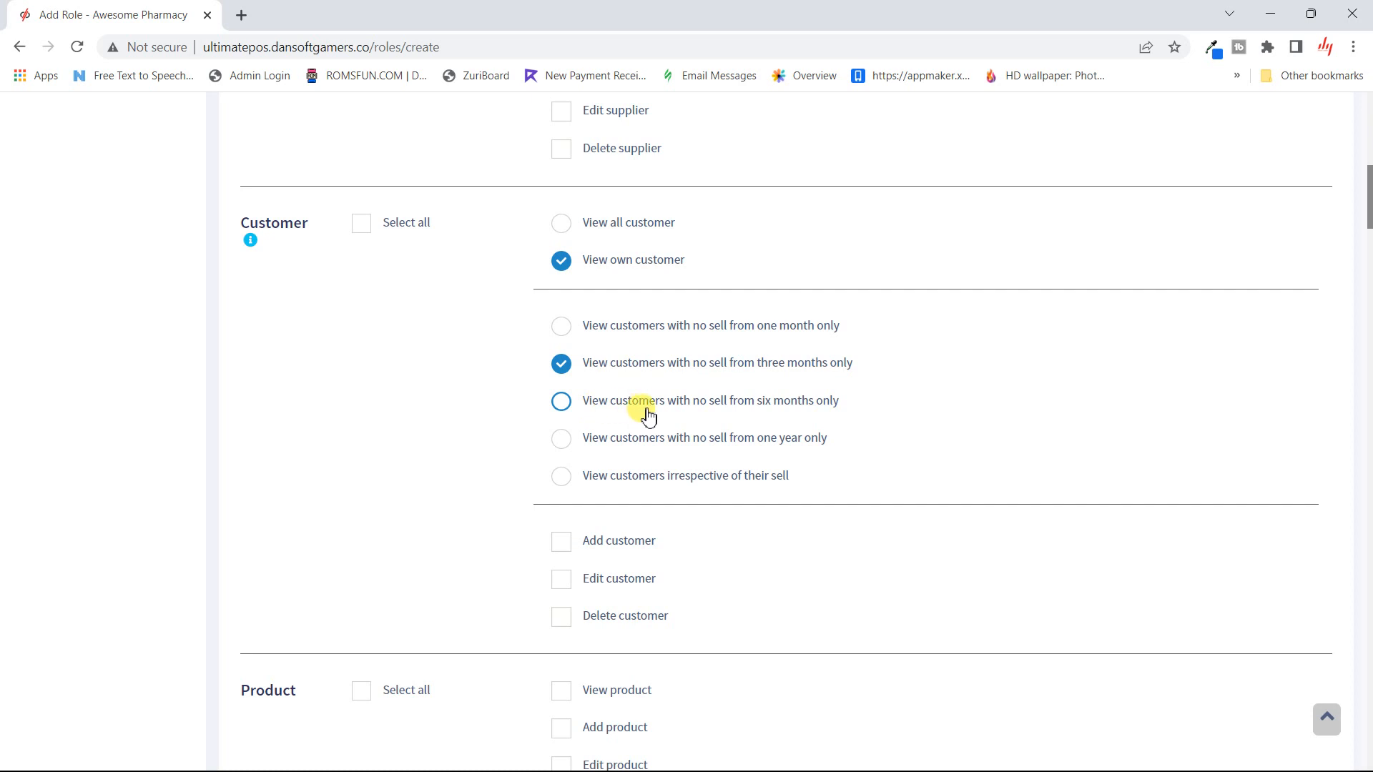
{"action": "left_click", "coordinate": [701, 445]}
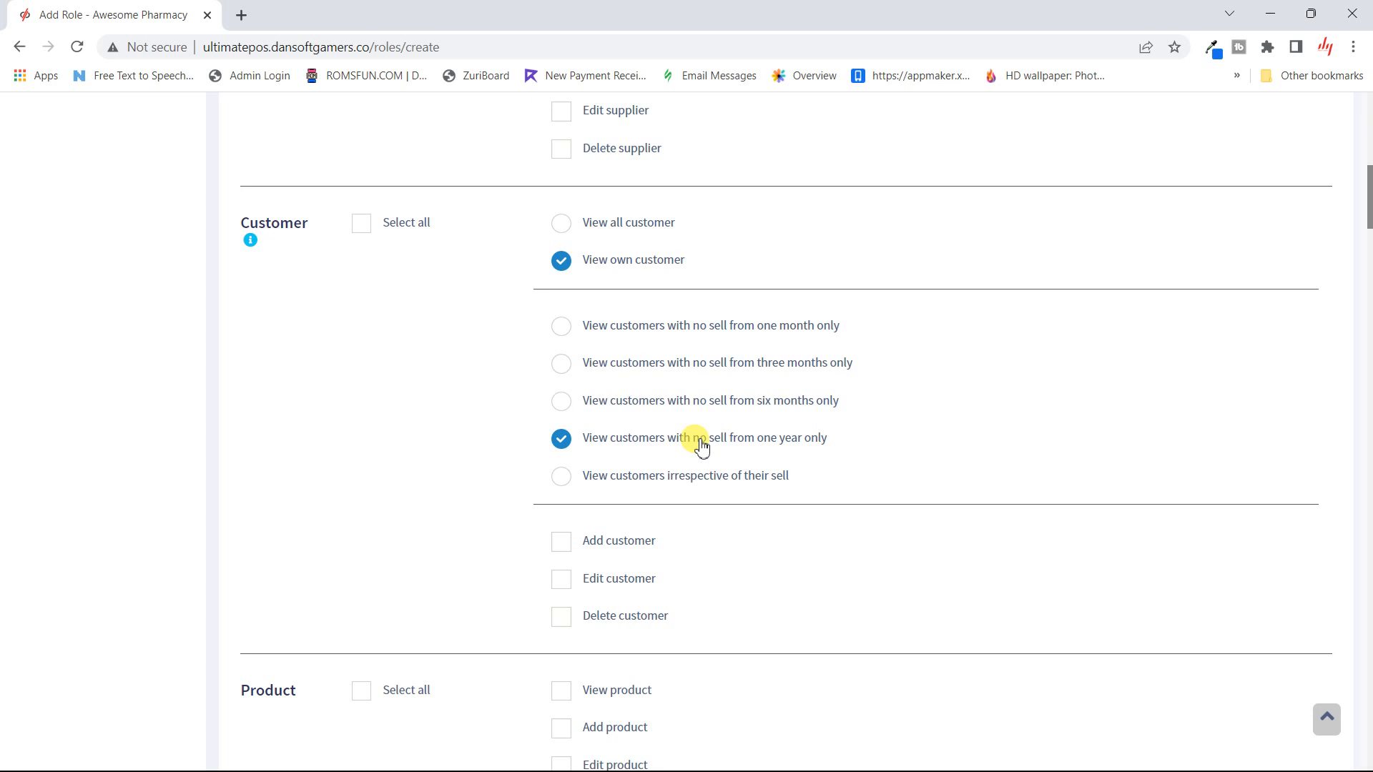
{"action": "left_click", "coordinate": [599, 487]}
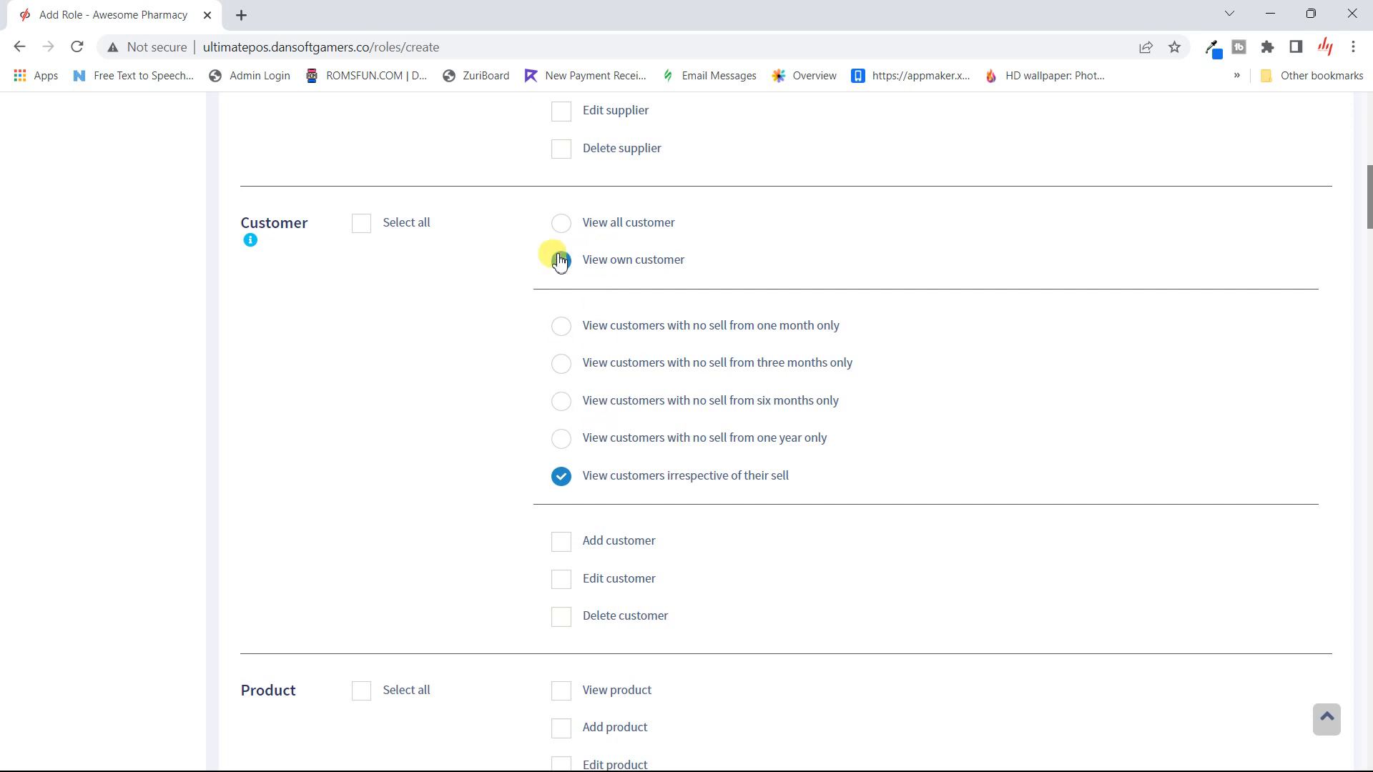
{"action": "left_click", "coordinate": [562, 225]}
{"action": "left_click", "coordinate": [561, 439]}
- Allow the Marketing role to add customers and edit customers
{"action": "scroll", "coordinate": [492, 459], "scroll_direction": "down", "scroll_amount": 3}
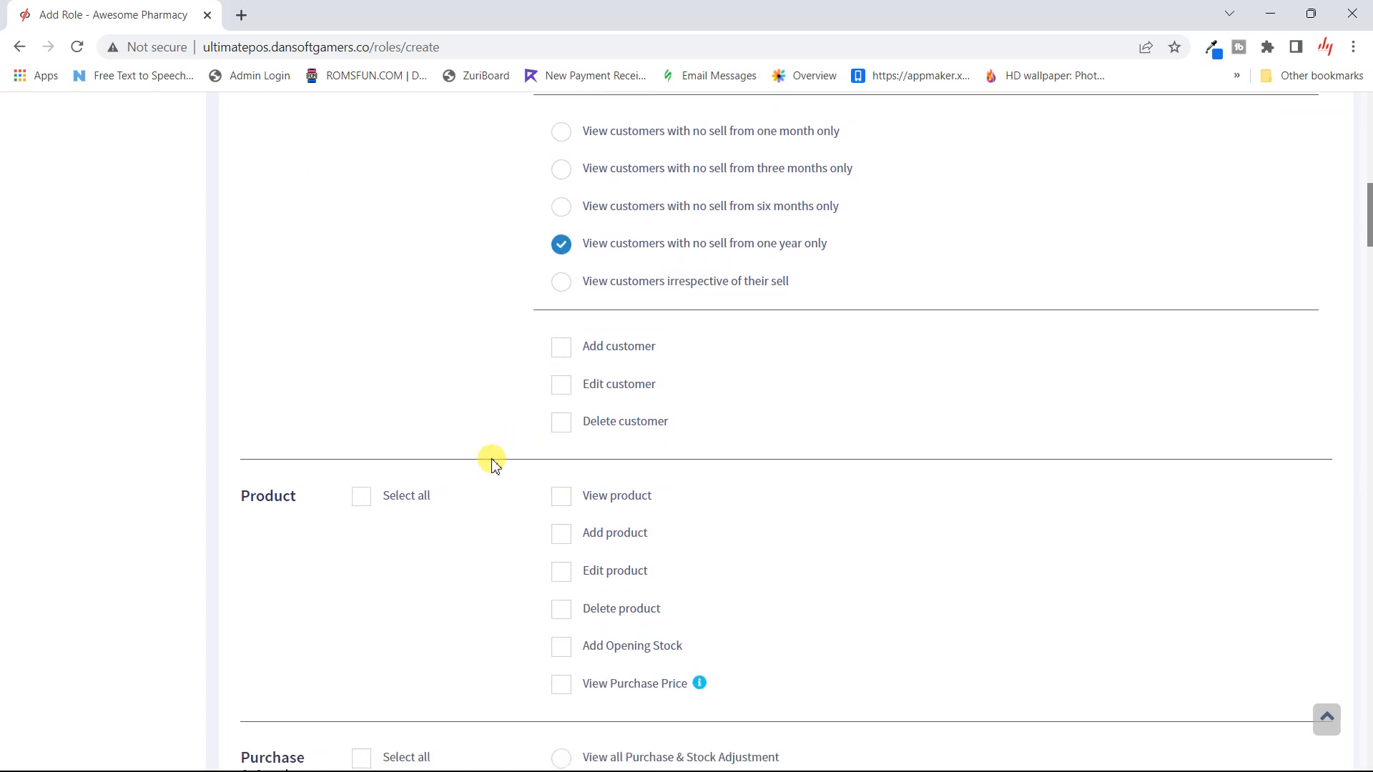
{"action": "scroll", "coordinate": [492, 461], "scroll_direction": "up", "scroll_amount": 1}
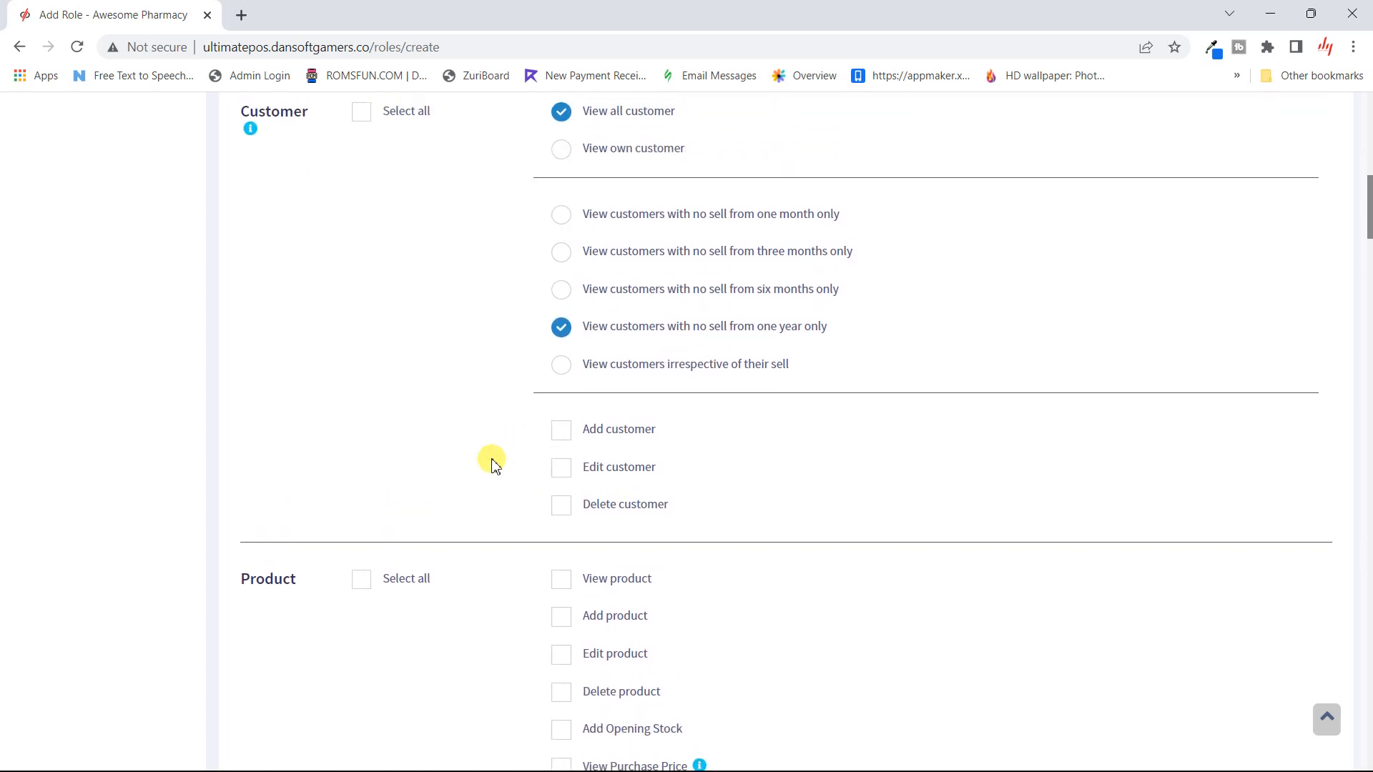
{"action": "left_click", "coordinate": [562, 439]}
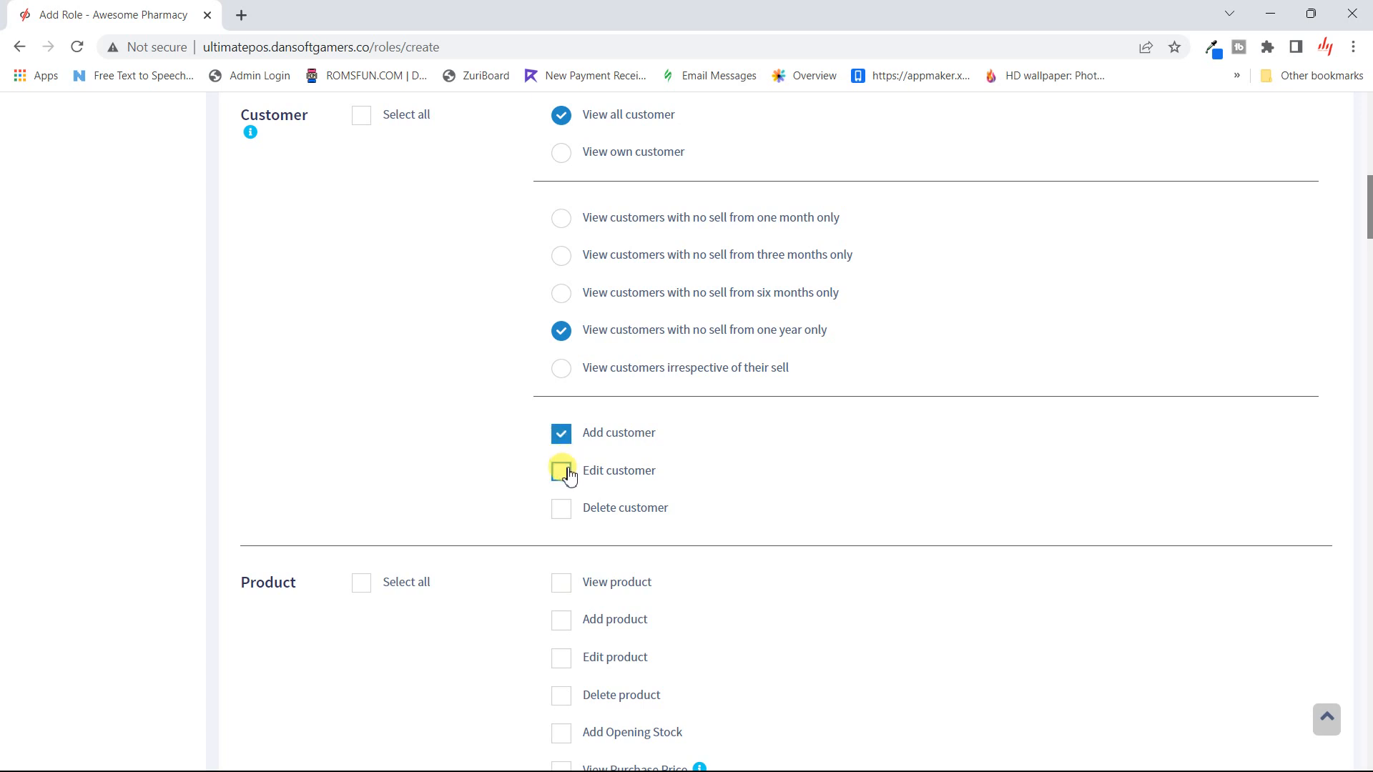
{"action": "left_click", "coordinate": [565, 474]}
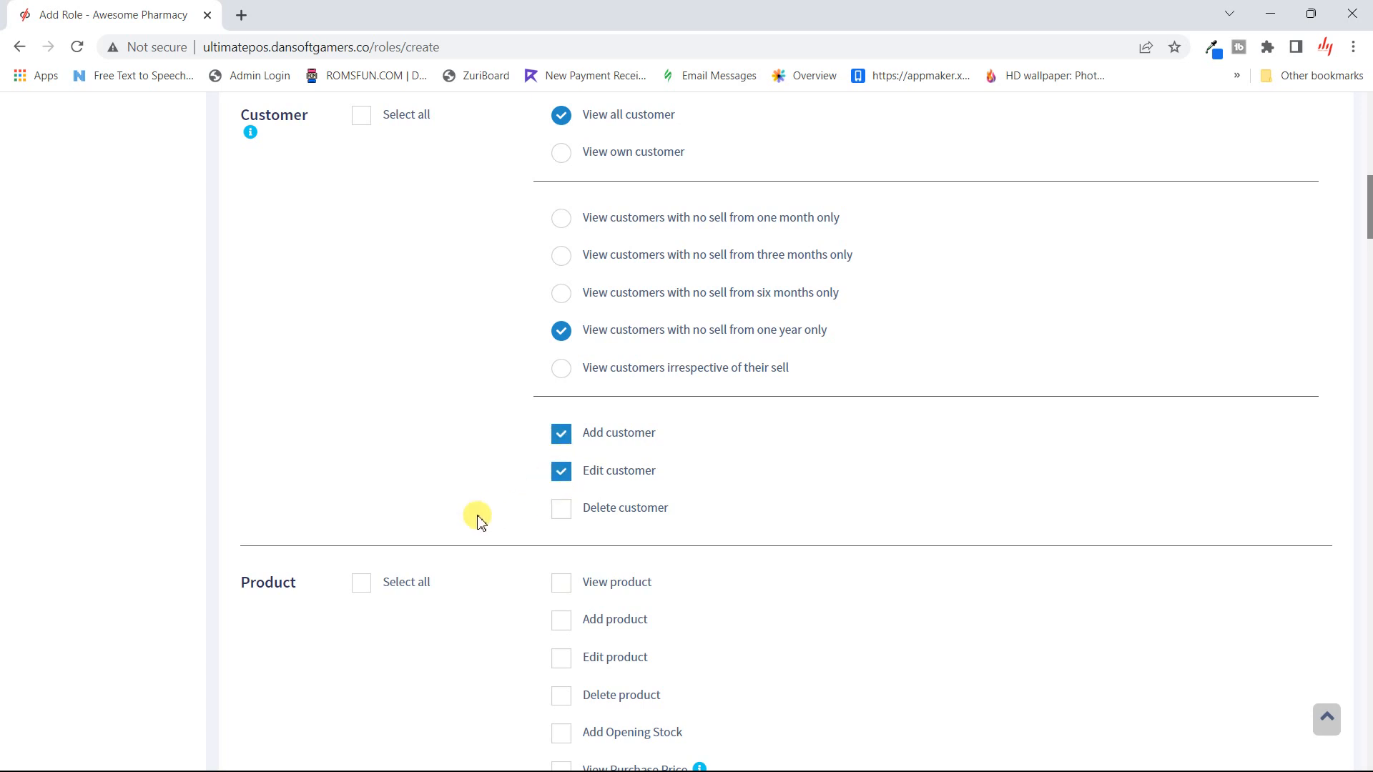
- Tick View product, then View POS sell, Add POS sell and Print Invoice
{"action": "scroll", "coordinate": [472, 523], "scroll_direction": "down", "scroll_amount": 3}
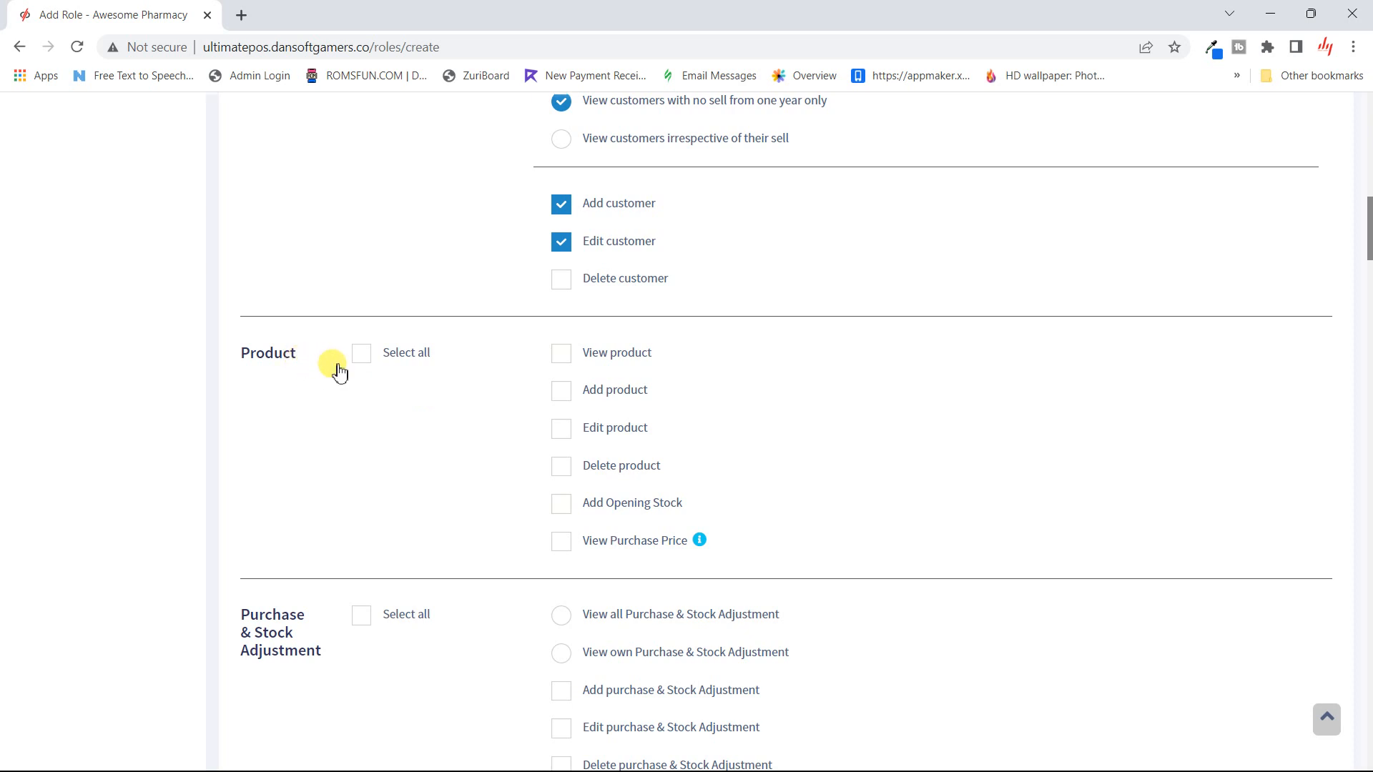
{"action": "left_click", "coordinate": [573, 363]}
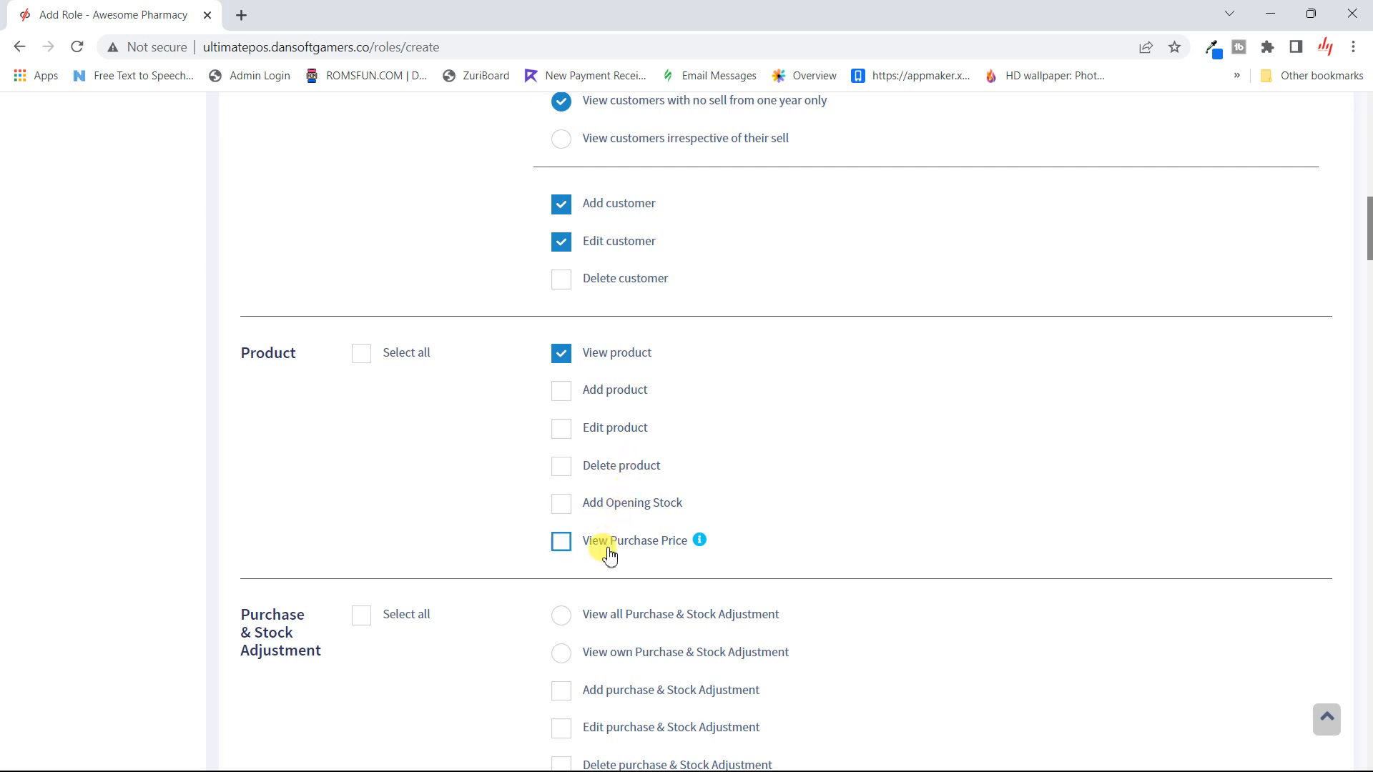
{"action": "scroll", "coordinate": [609, 554], "scroll_direction": "down", "scroll_amount": 3}
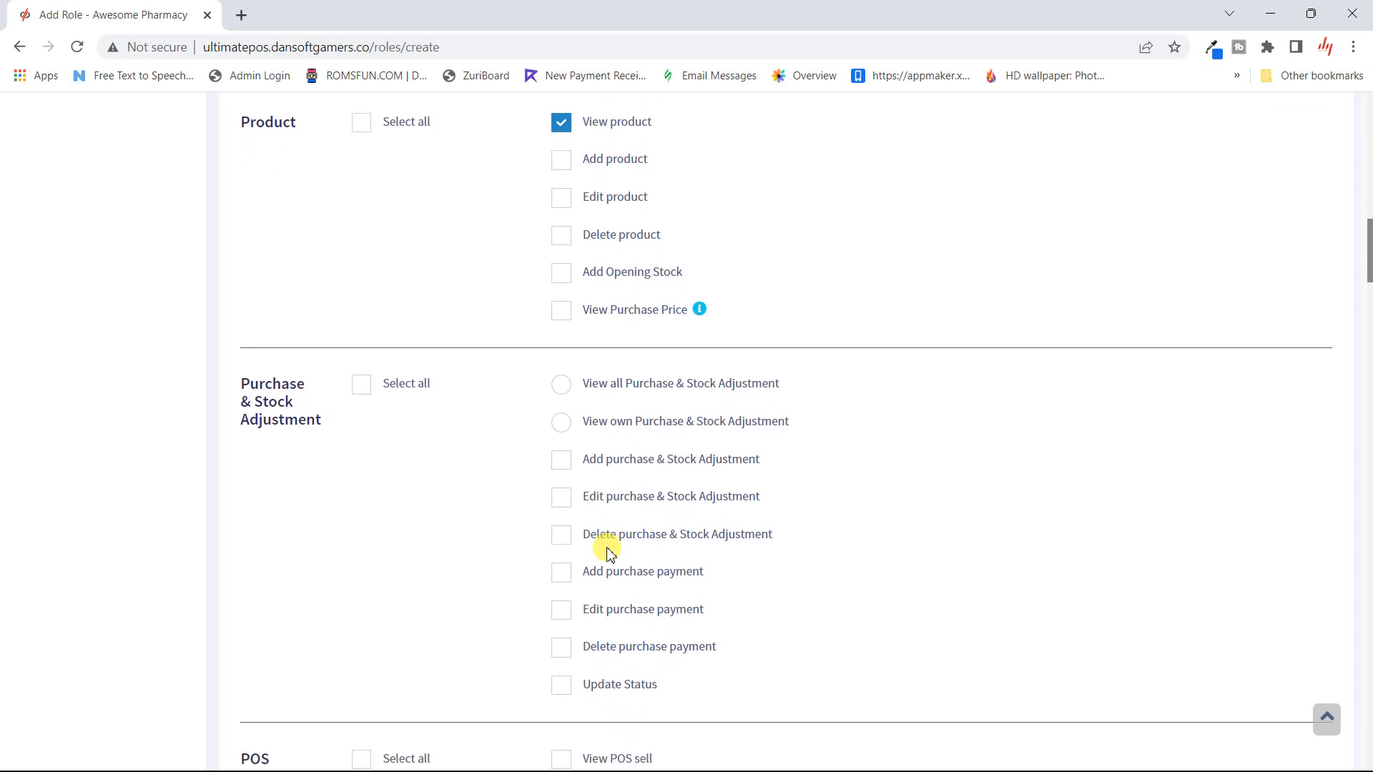
{"action": "scroll", "coordinate": [609, 554], "scroll_direction": "down", "scroll_amount": 1}
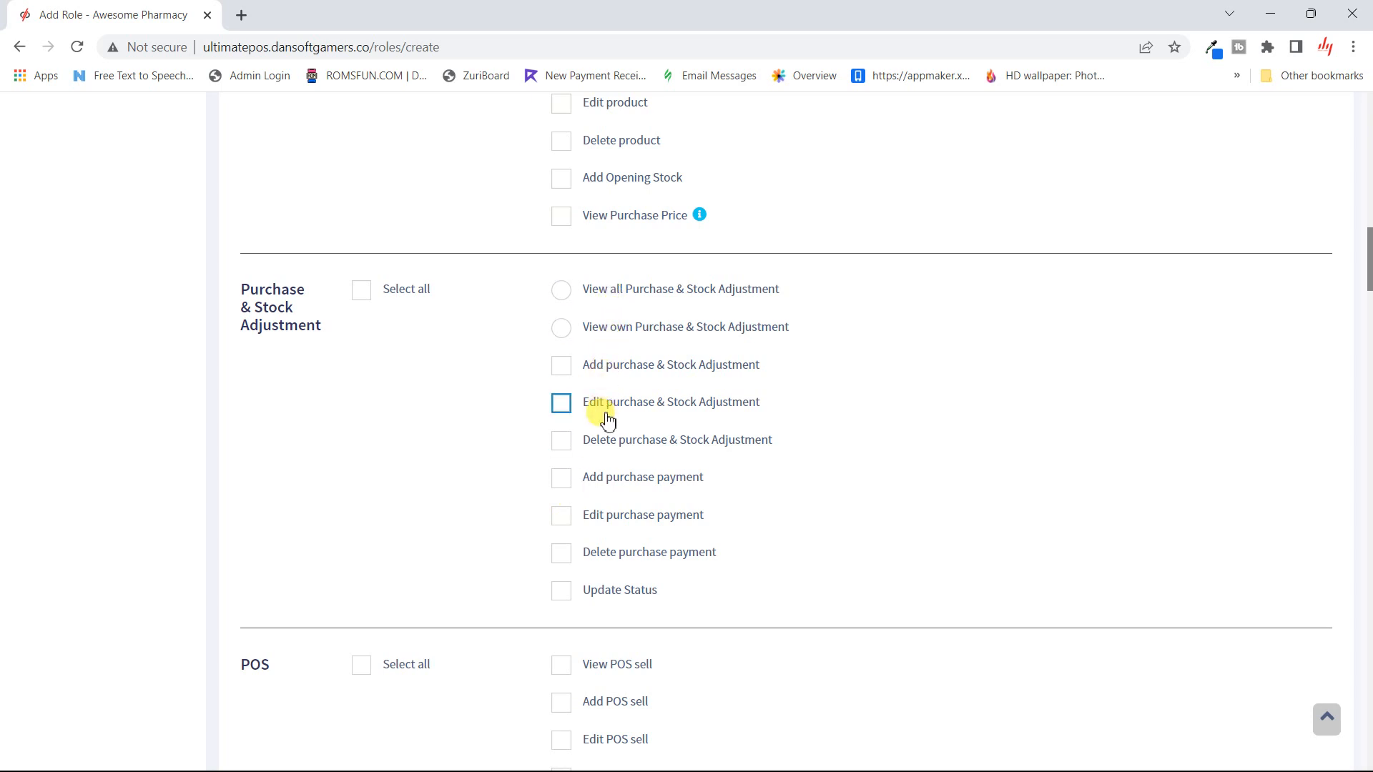
{"action": "scroll", "coordinate": [527, 554], "scroll_direction": "down", "scroll_amount": 4}
{"action": "scroll", "coordinate": [530, 561], "scroll_direction": "down", "scroll_amount": 1}
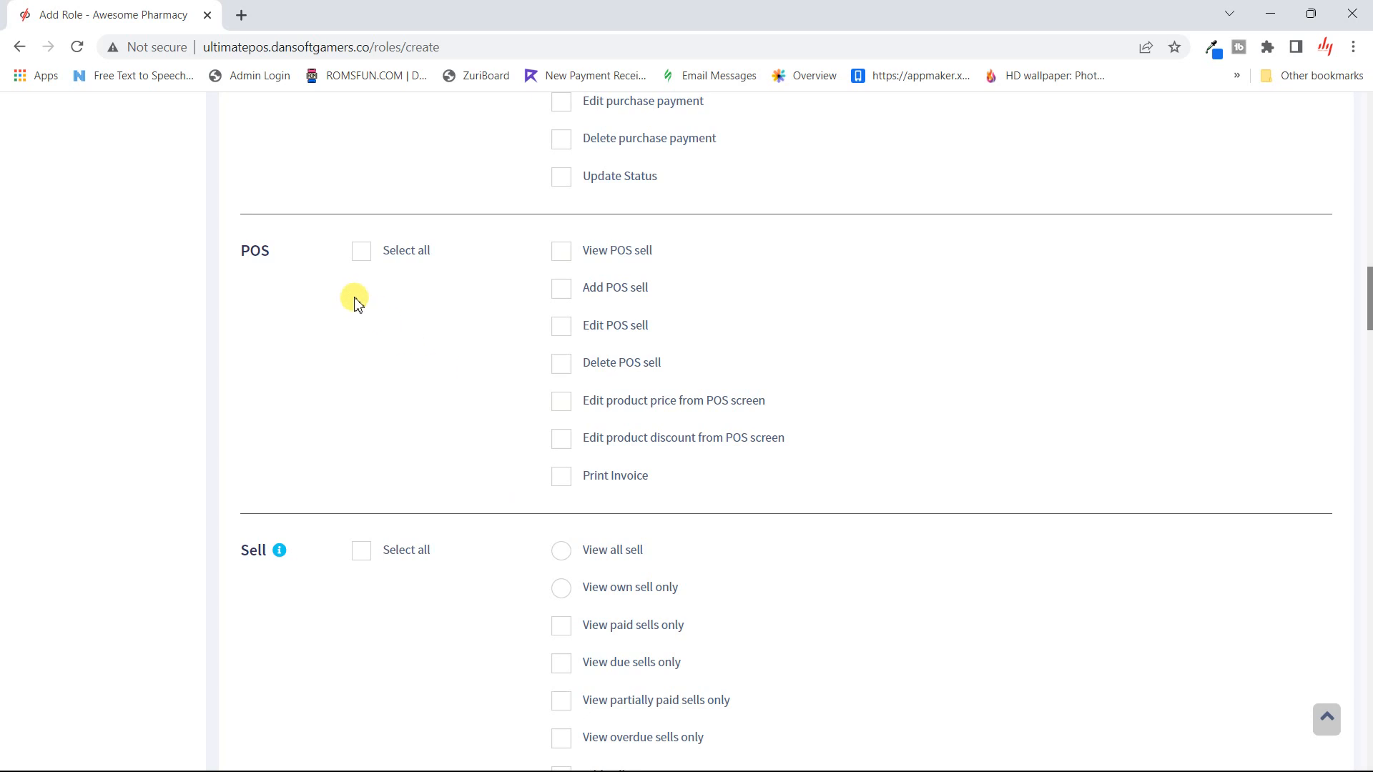
{"action": "left_click", "coordinate": [562, 254]}
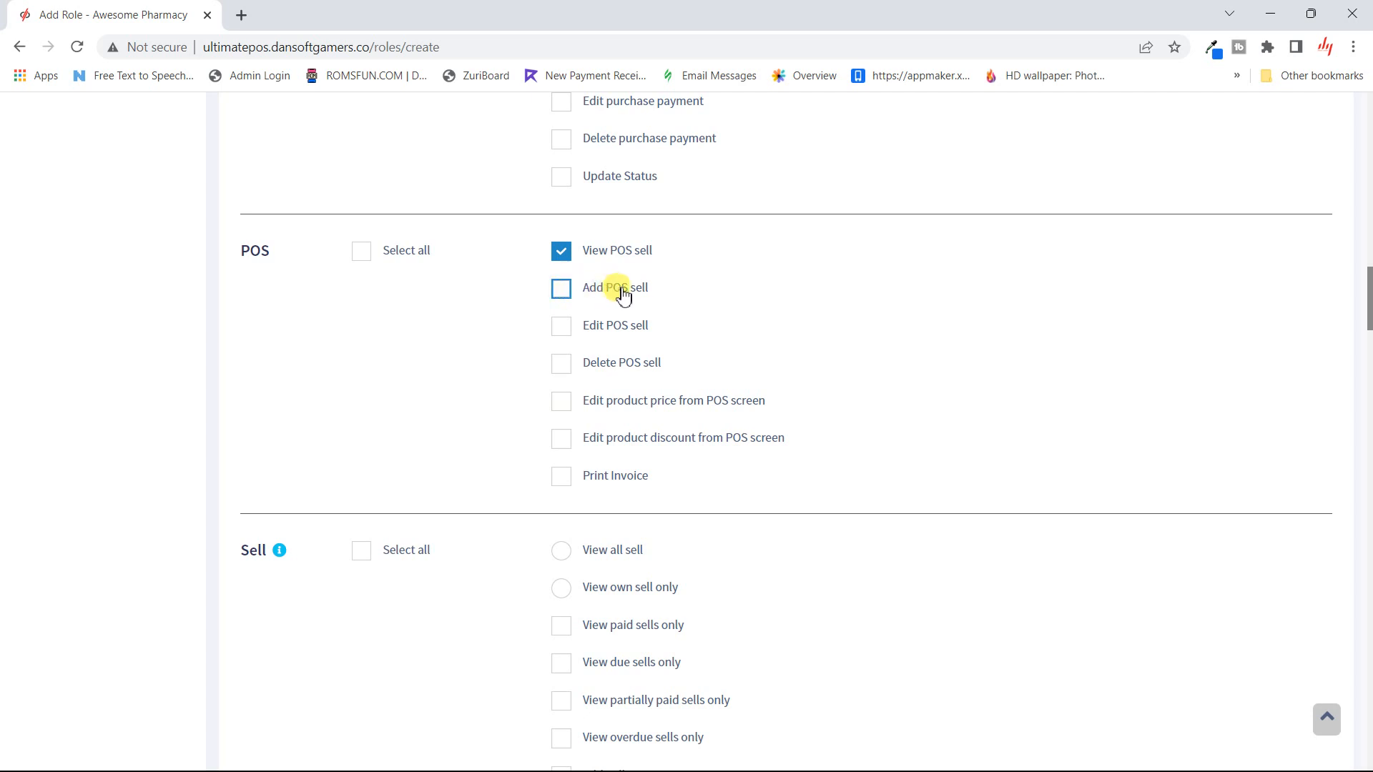
{"action": "left_click", "coordinate": [570, 304]}
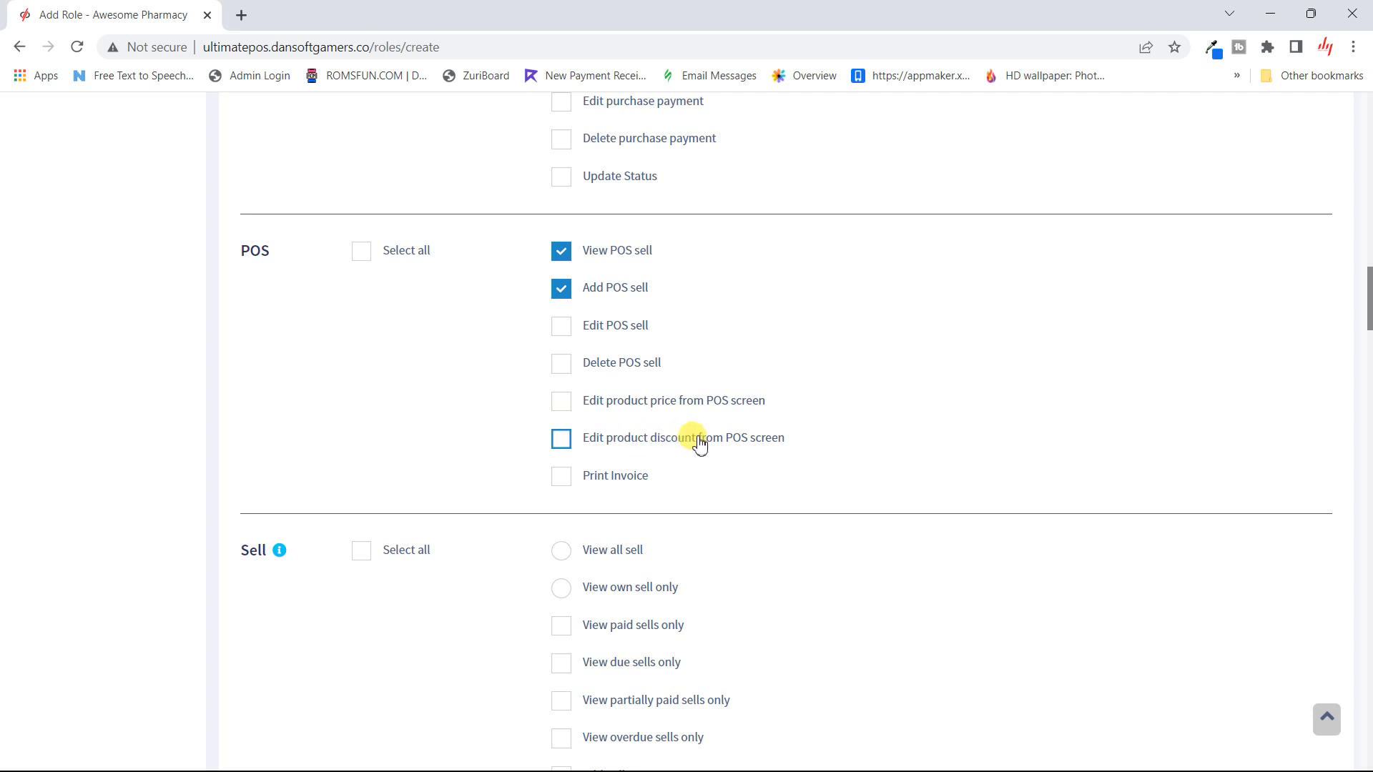
{"action": "left_click", "coordinate": [629, 489]}
{"action": "scroll", "coordinate": [628, 486], "scroll_direction": "down", "scroll_amount": 5}
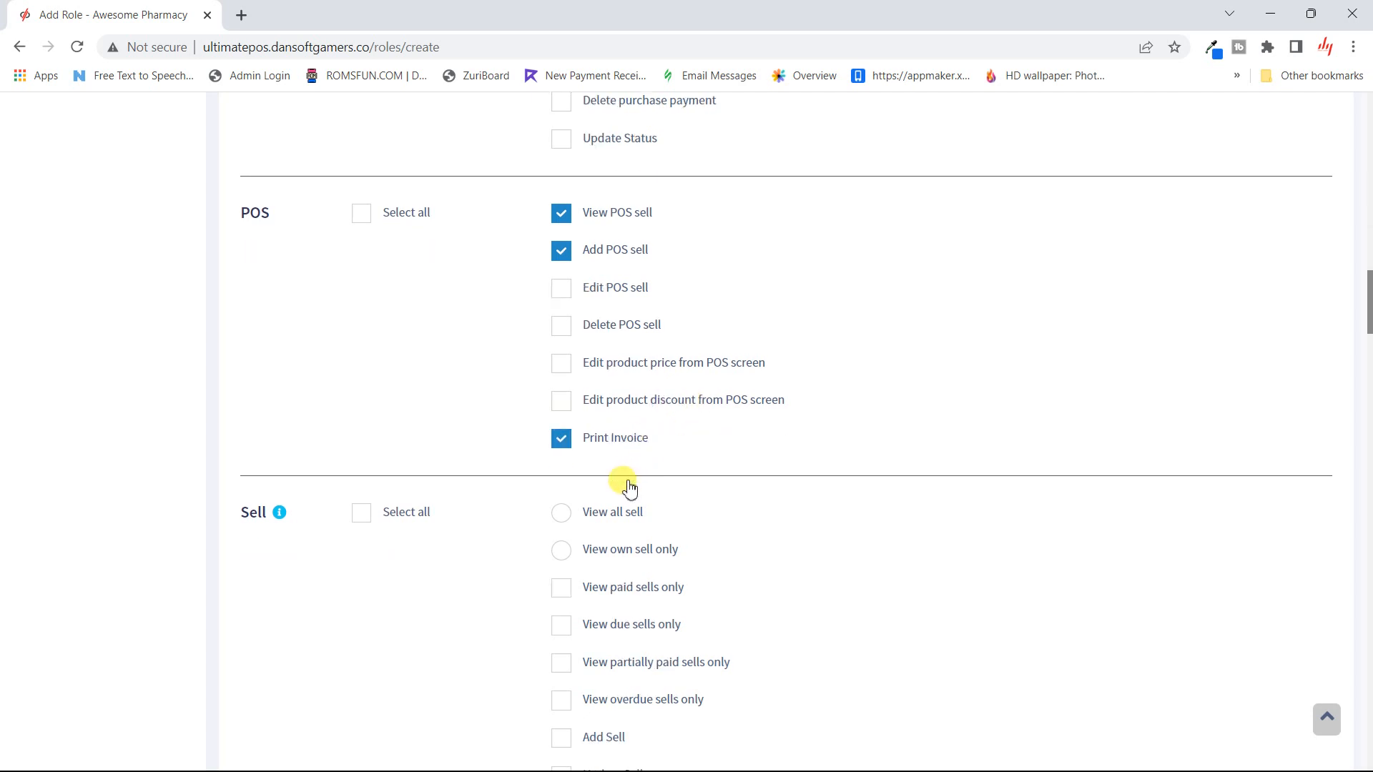
- Choose View own sell only, tick Add Sell, and let commission agents view their own sales
{"action": "scroll", "coordinate": [626, 479], "scroll_direction": "up", "scroll_amount": 1}
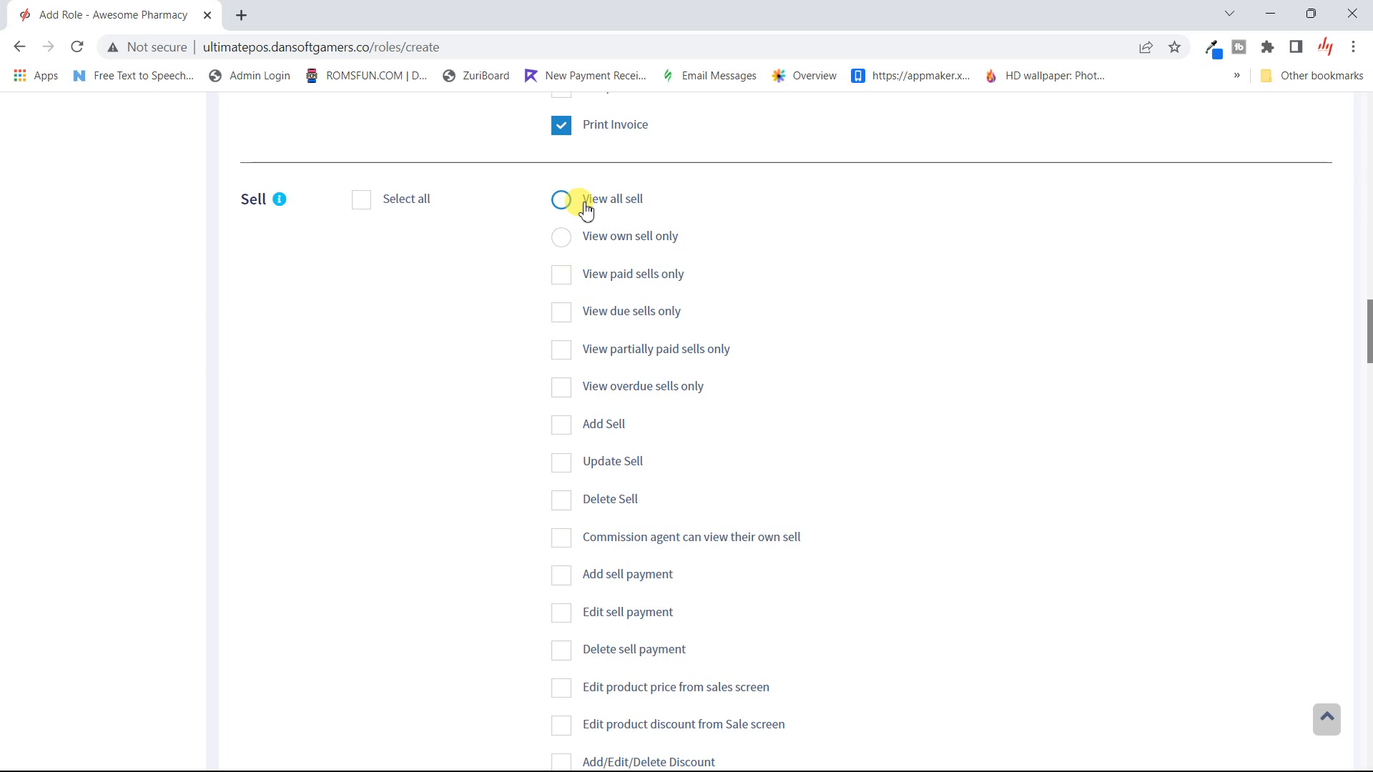
{"action": "left_click", "coordinate": [562, 238]}
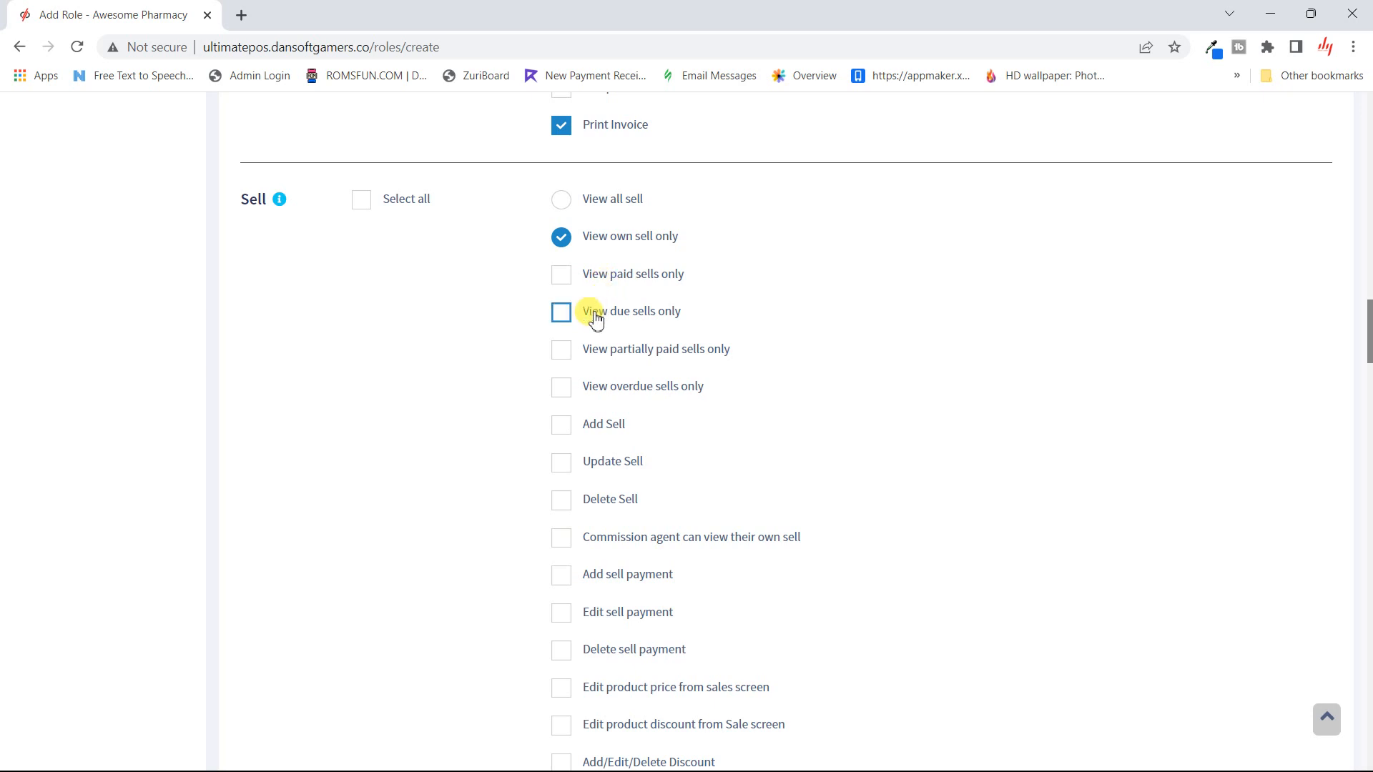
{"action": "scroll", "coordinate": [596, 318], "scroll_direction": "down", "scroll_amount": 3}
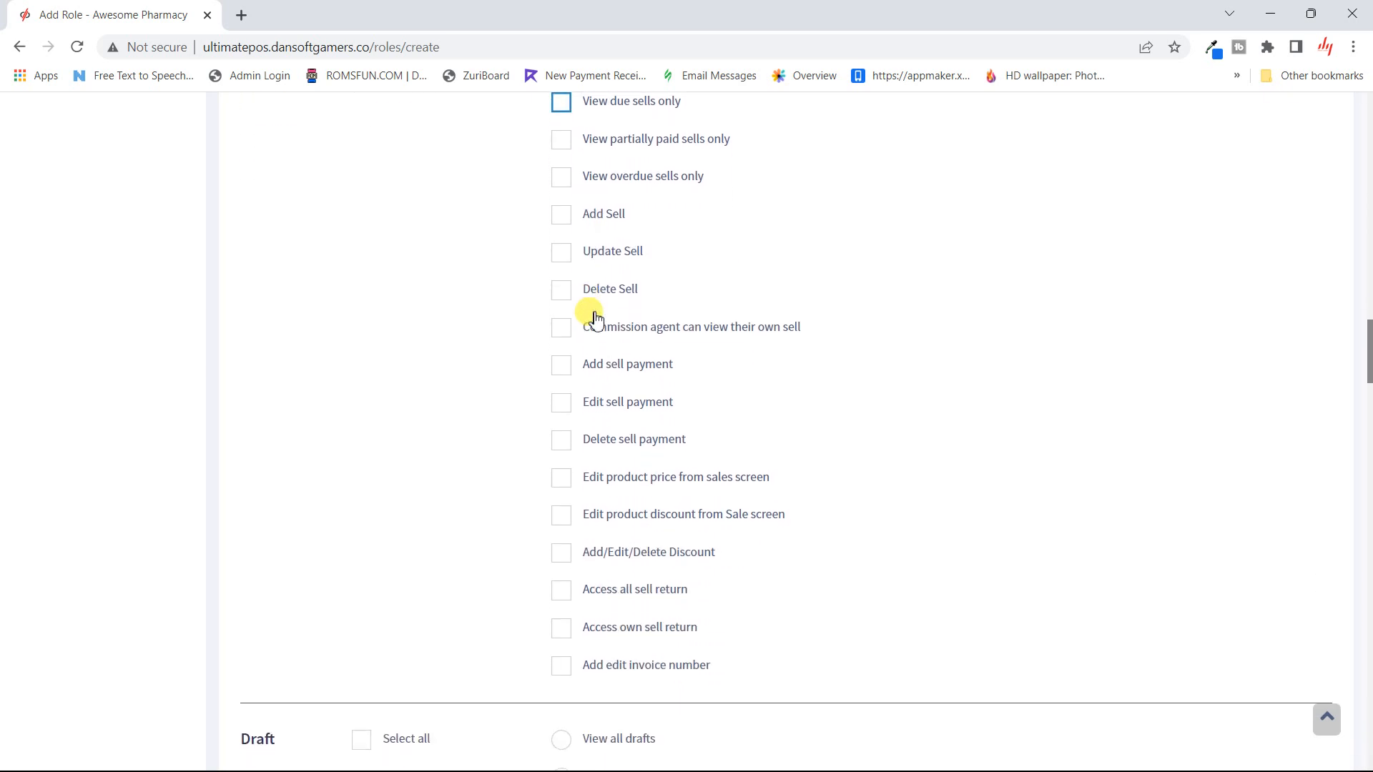
{"action": "scroll", "coordinate": [595, 318], "scroll_direction": "up", "scroll_amount": 2}
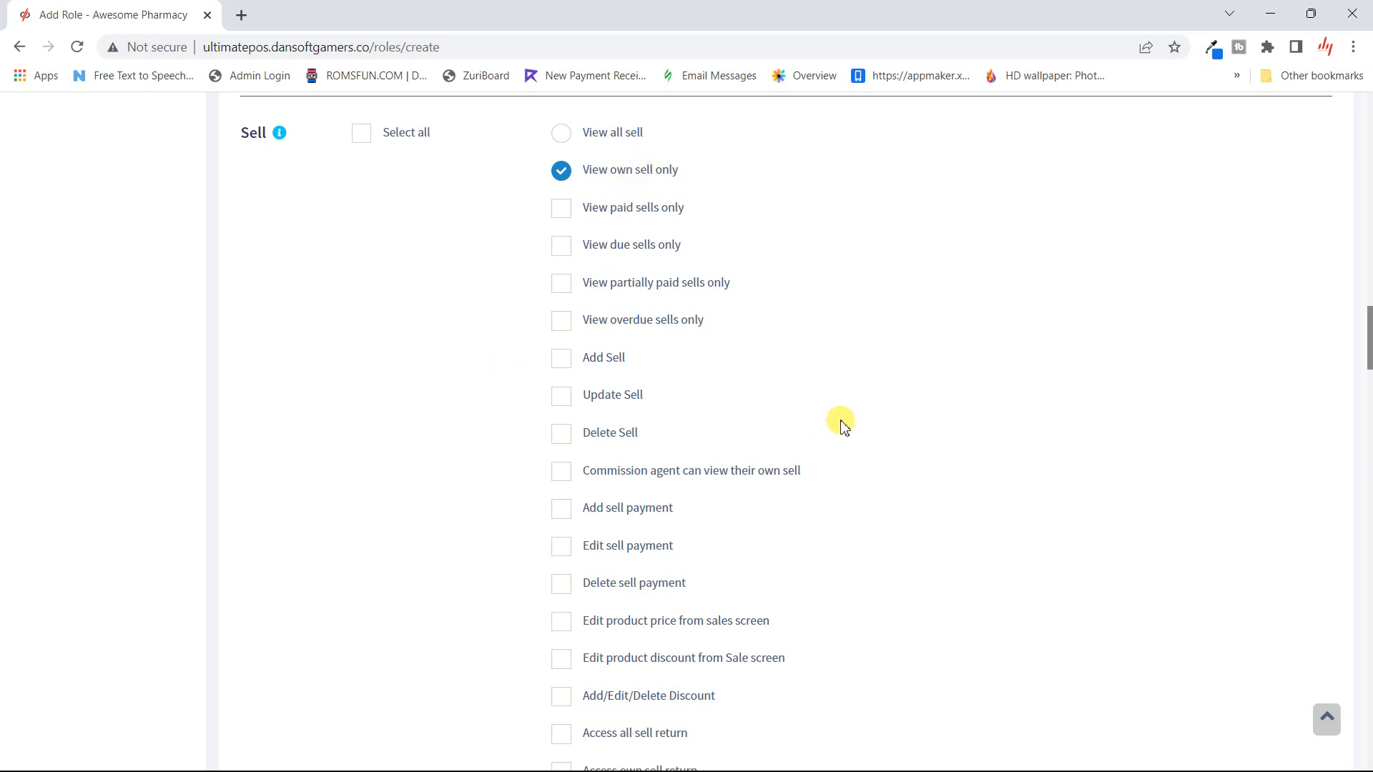
{"action": "left_click", "coordinate": [586, 356]}
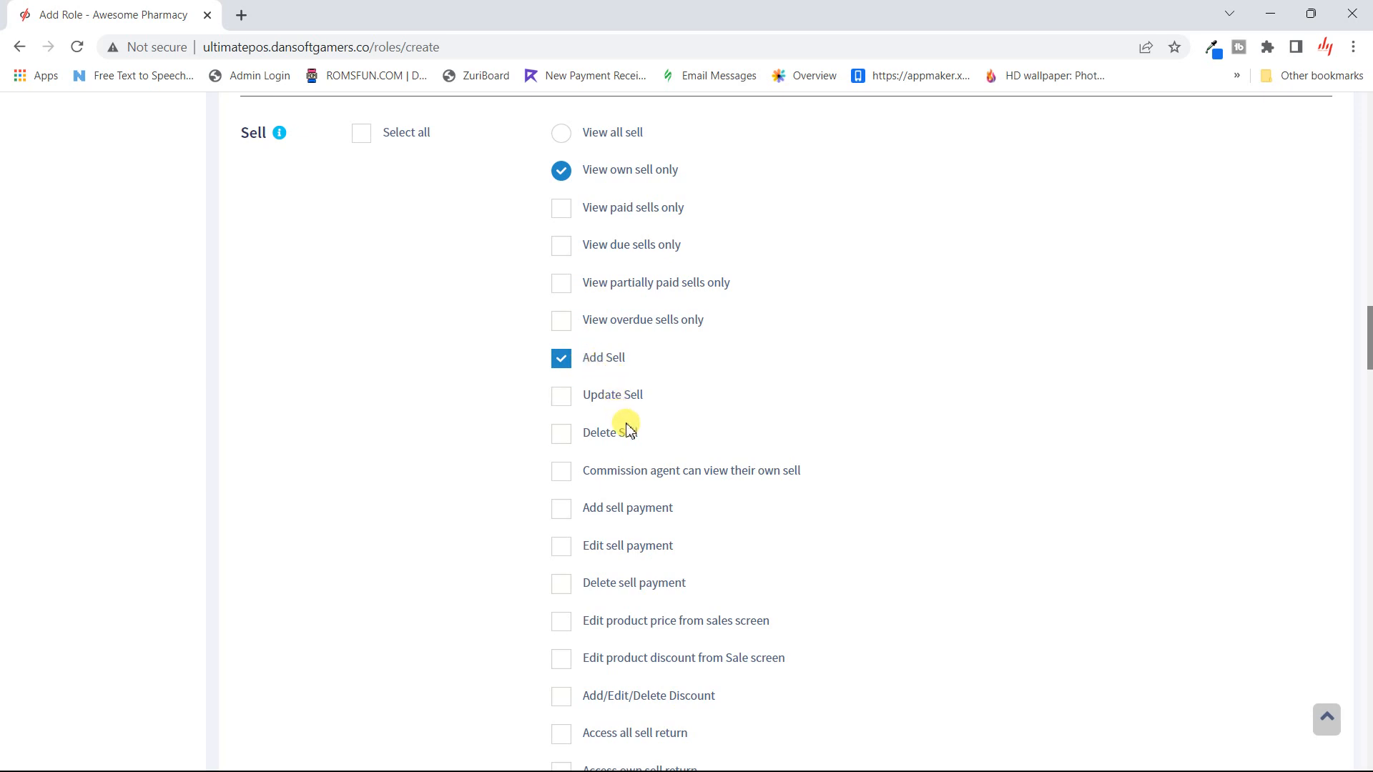
{"action": "scroll", "coordinate": [627, 436], "scroll_direction": "down", "scroll_amount": 1}
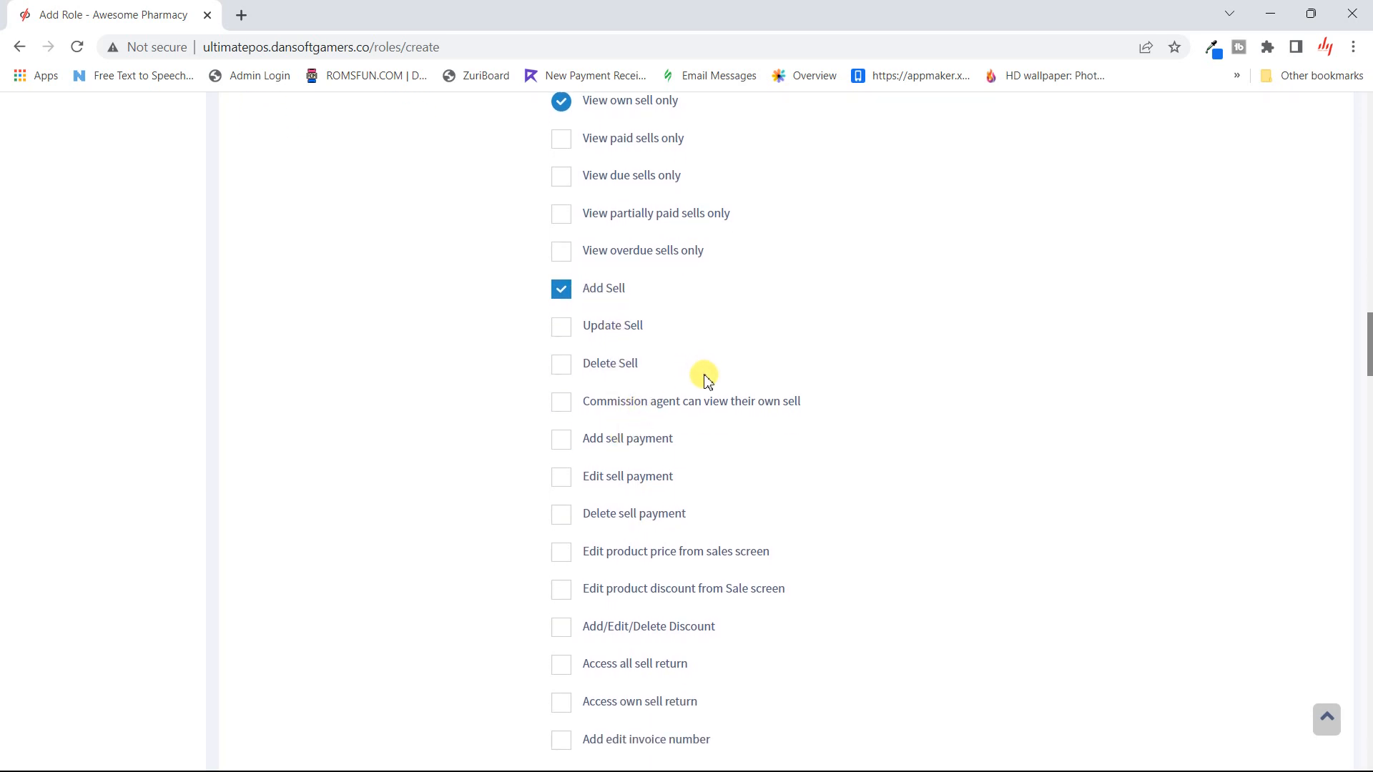
{"action": "left_click", "coordinate": [718, 410]}
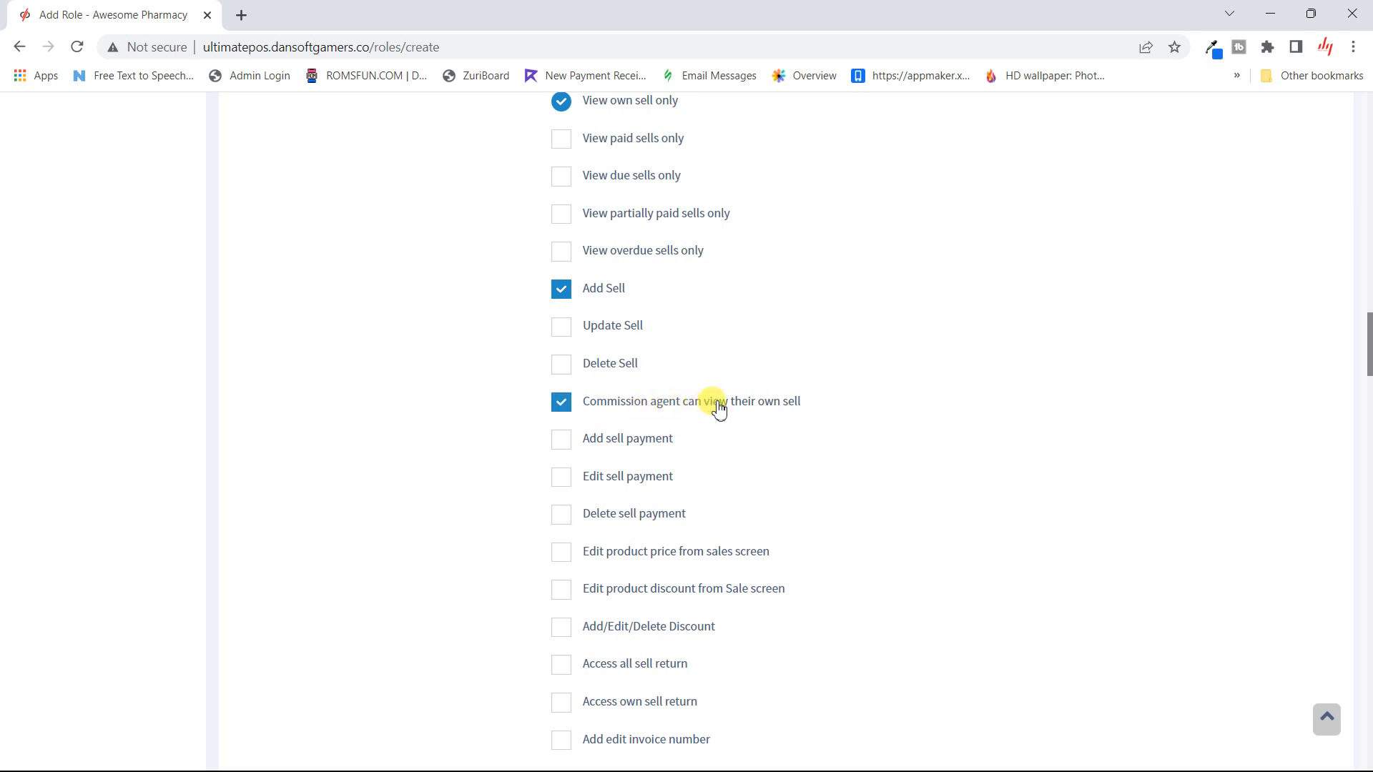
{"action": "scroll", "coordinate": [690, 451], "scroll_direction": "down", "scroll_amount": 2}
{"action": "scroll", "coordinate": [695, 454], "scroll_direction": "down", "scroll_amount": 3}
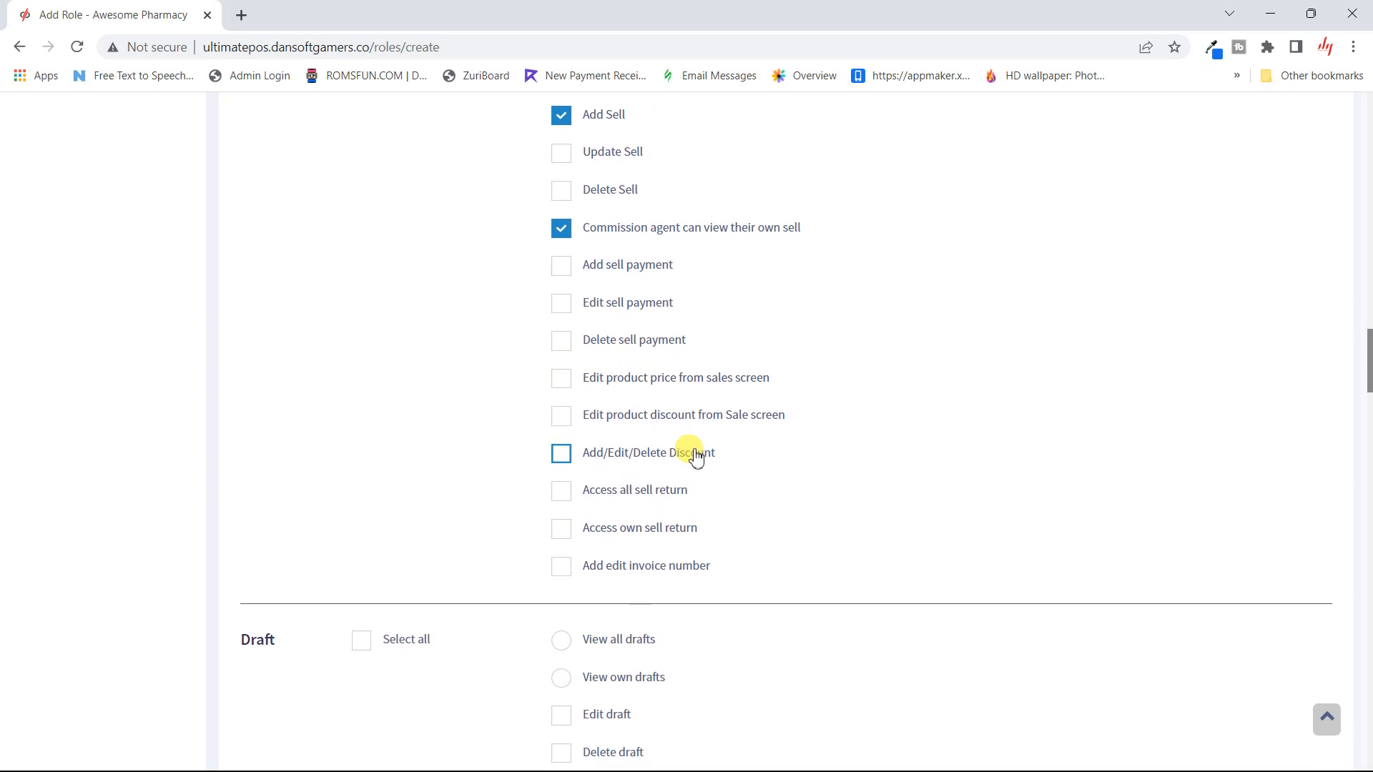
{"action": "scroll", "coordinate": [695, 455], "scroll_direction": "down", "scroll_amount": 1}
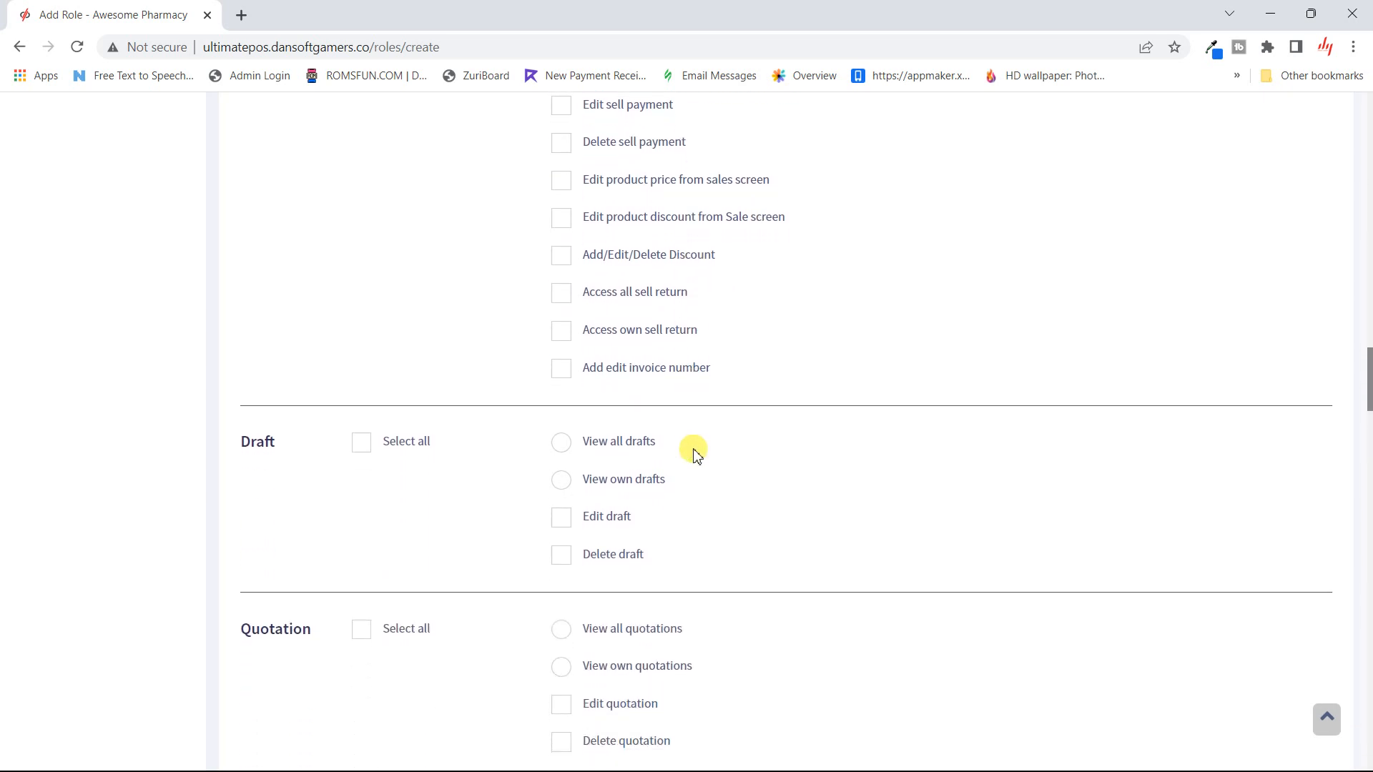
{"action": "scroll", "coordinate": [695, 455], "scroll_direction": "down", "scroll_amount": 1}
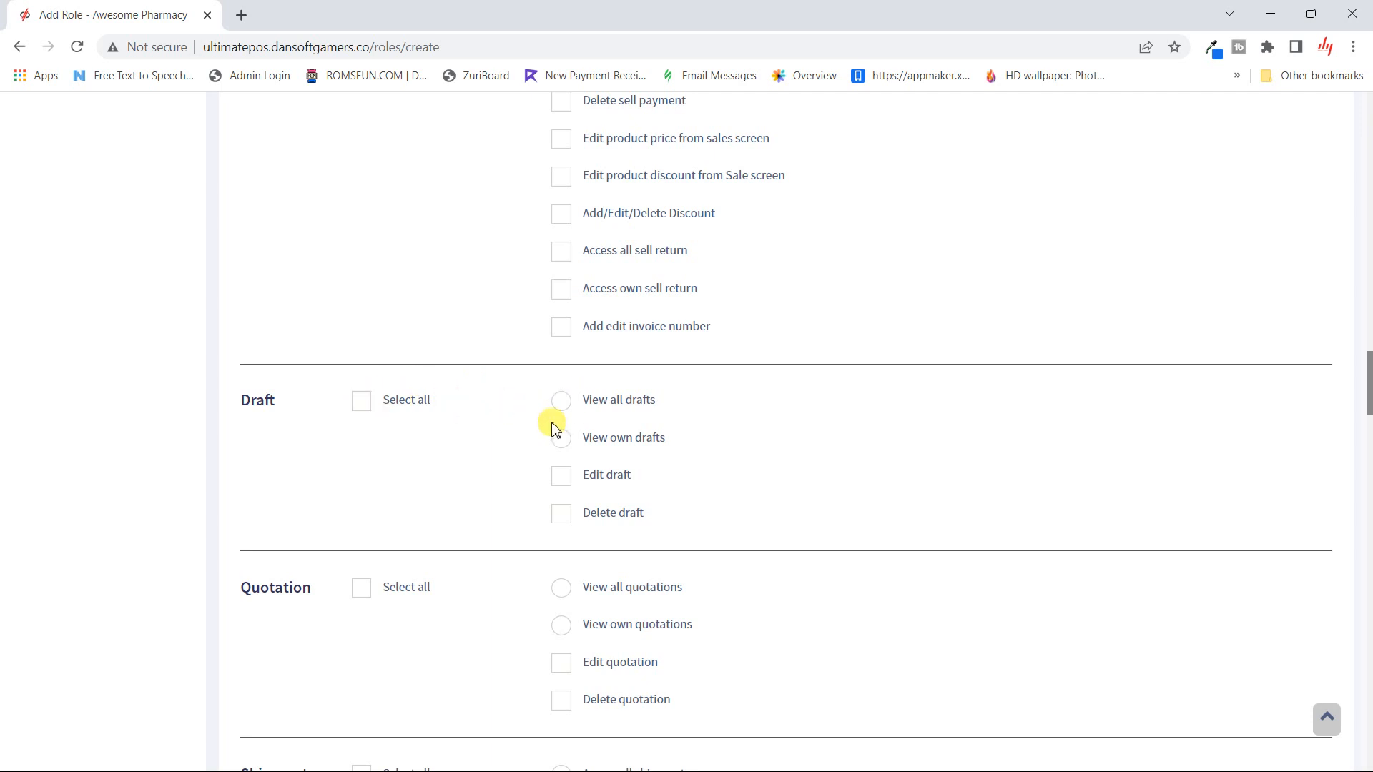
{"action": "left_click", "coordinate": [559, 513]}
{"action": "scroll", "coordinate": [508, 603], "scroll_direction": "down", "scroll_amount": 3}
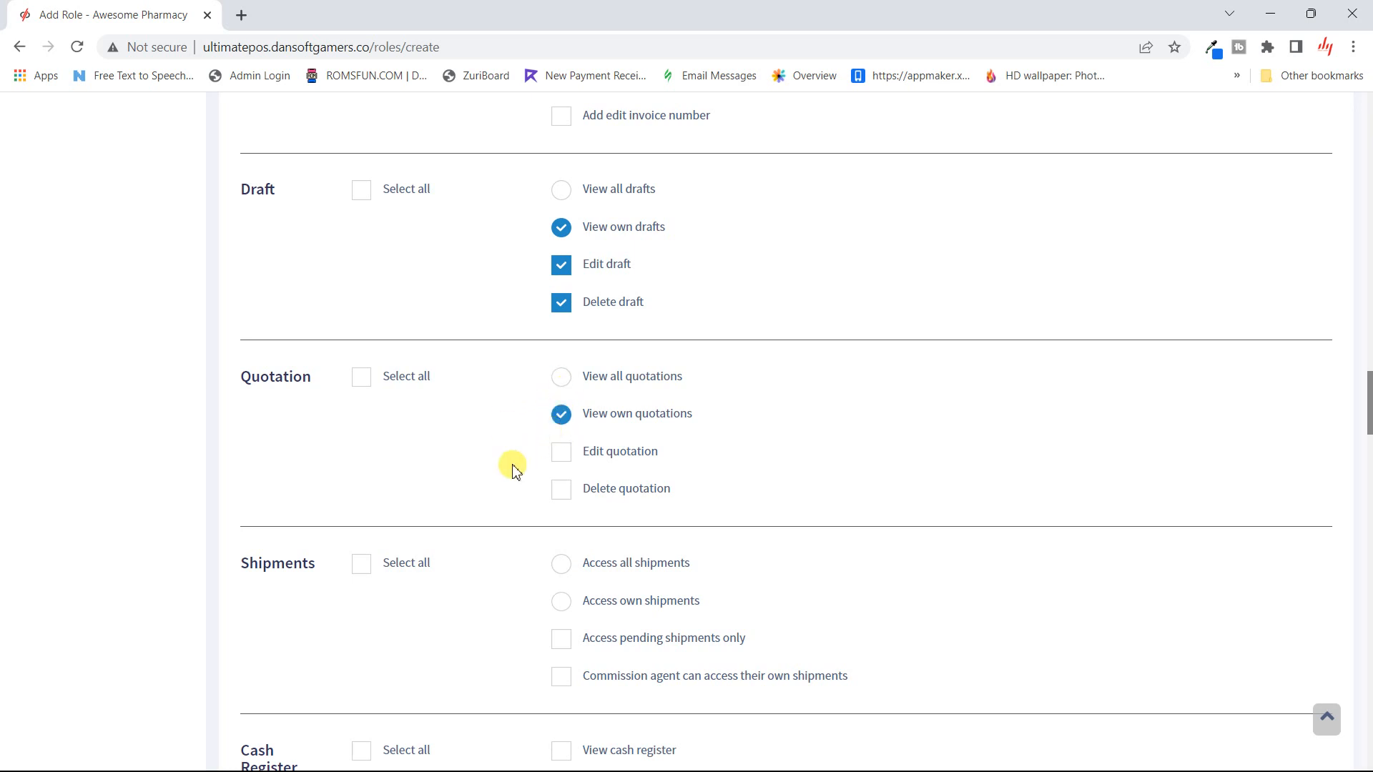
{"action": "scroll", "coordinate": [512, 468], "scroll_direction": "down", "scroll_amount": 2}
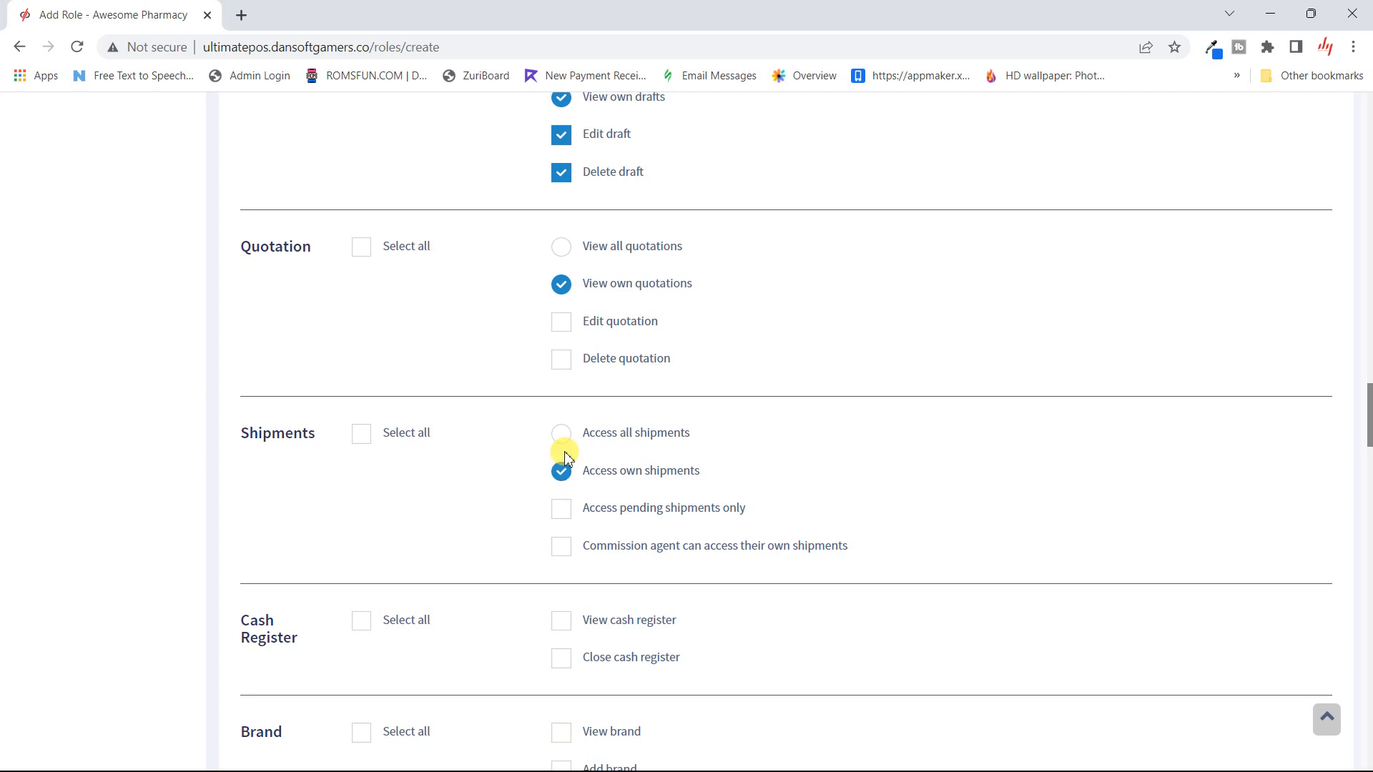
{"action": "scroll", "coordinate": [437, 579], "scroll_direction": "down", "scroll_amount": 3}
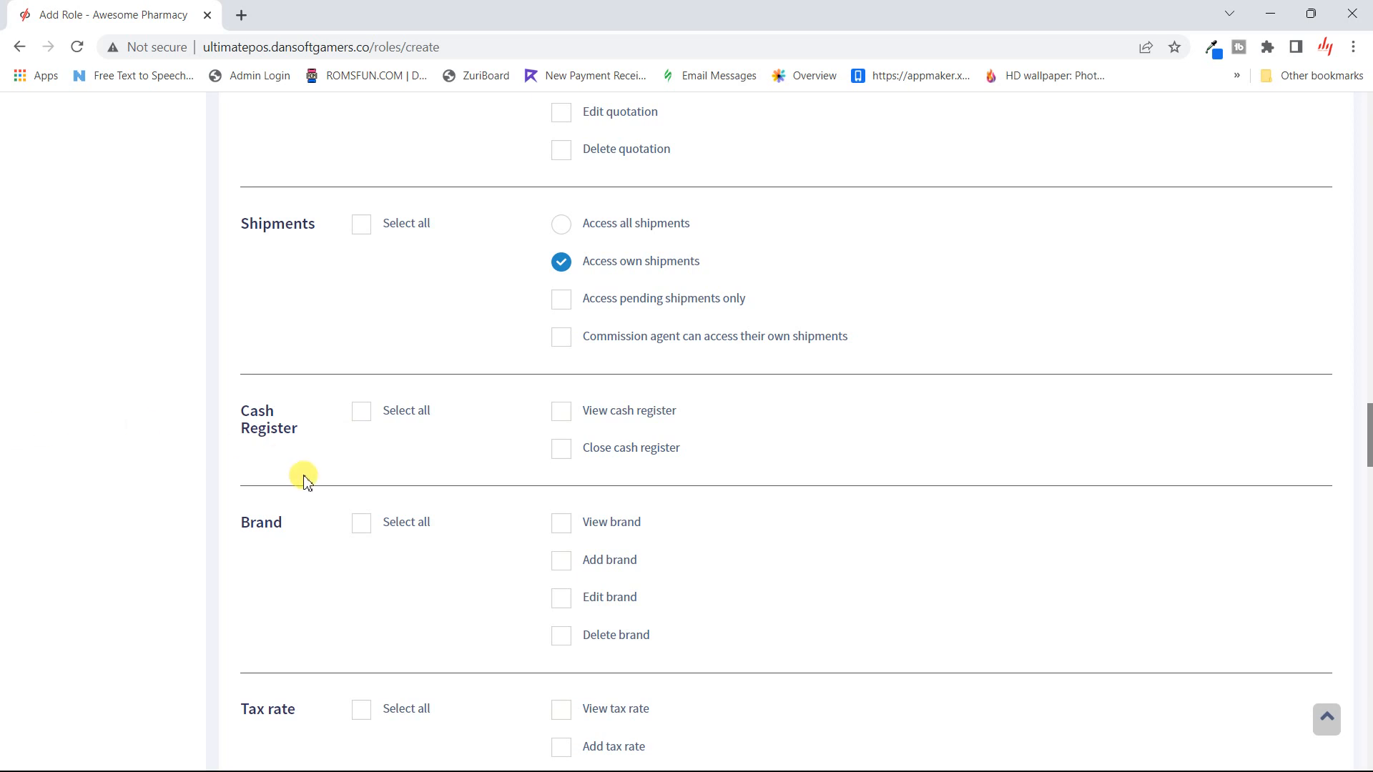
{"action": "scroll", "coordinate": [355, 583], "scroll_direction": "down", "scroll_amount": 4}
{"action": "scroll", "coordinate": [360, 587], "scroll_direction": "down", "scroll_amount": 4}
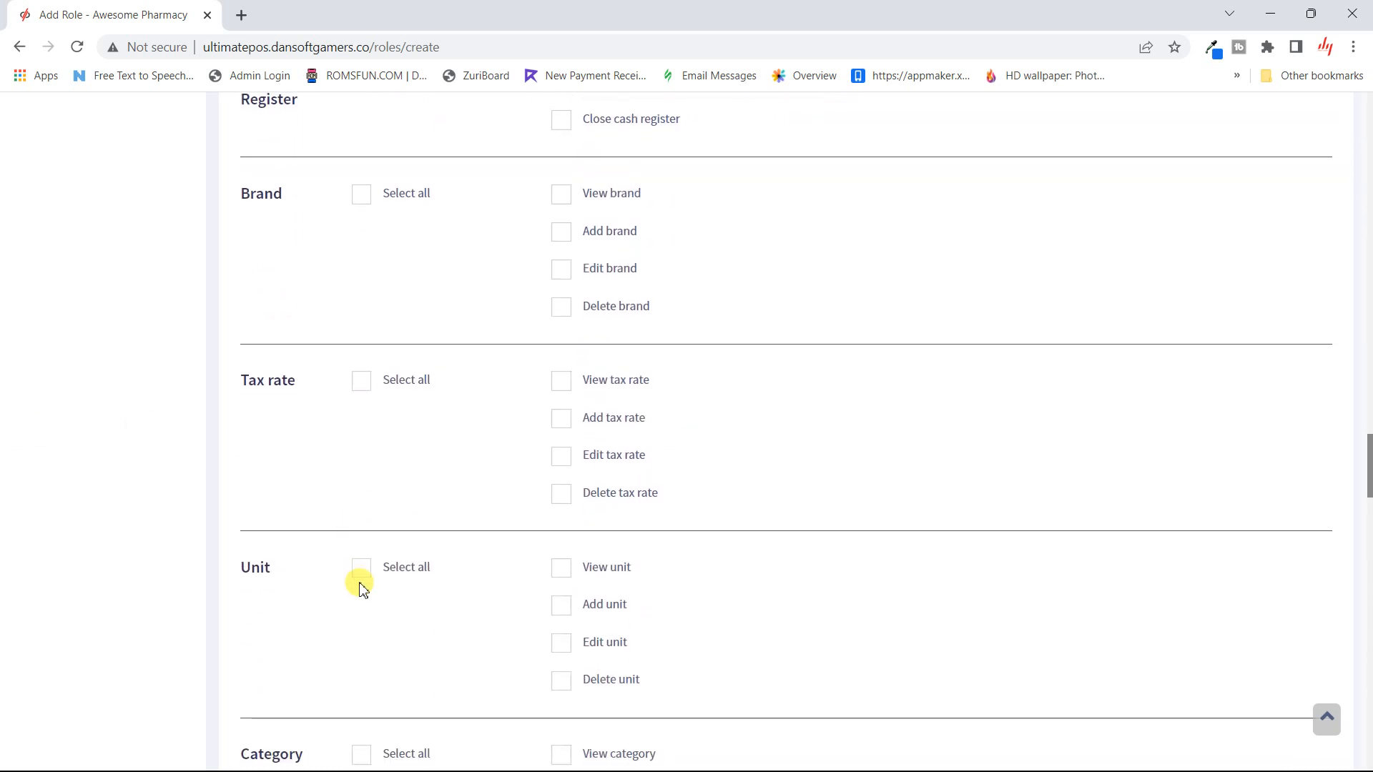
{"action": "scroll", "coordinate": [360, 587], "scroll_direction": "down", "scroll_amount": 6}
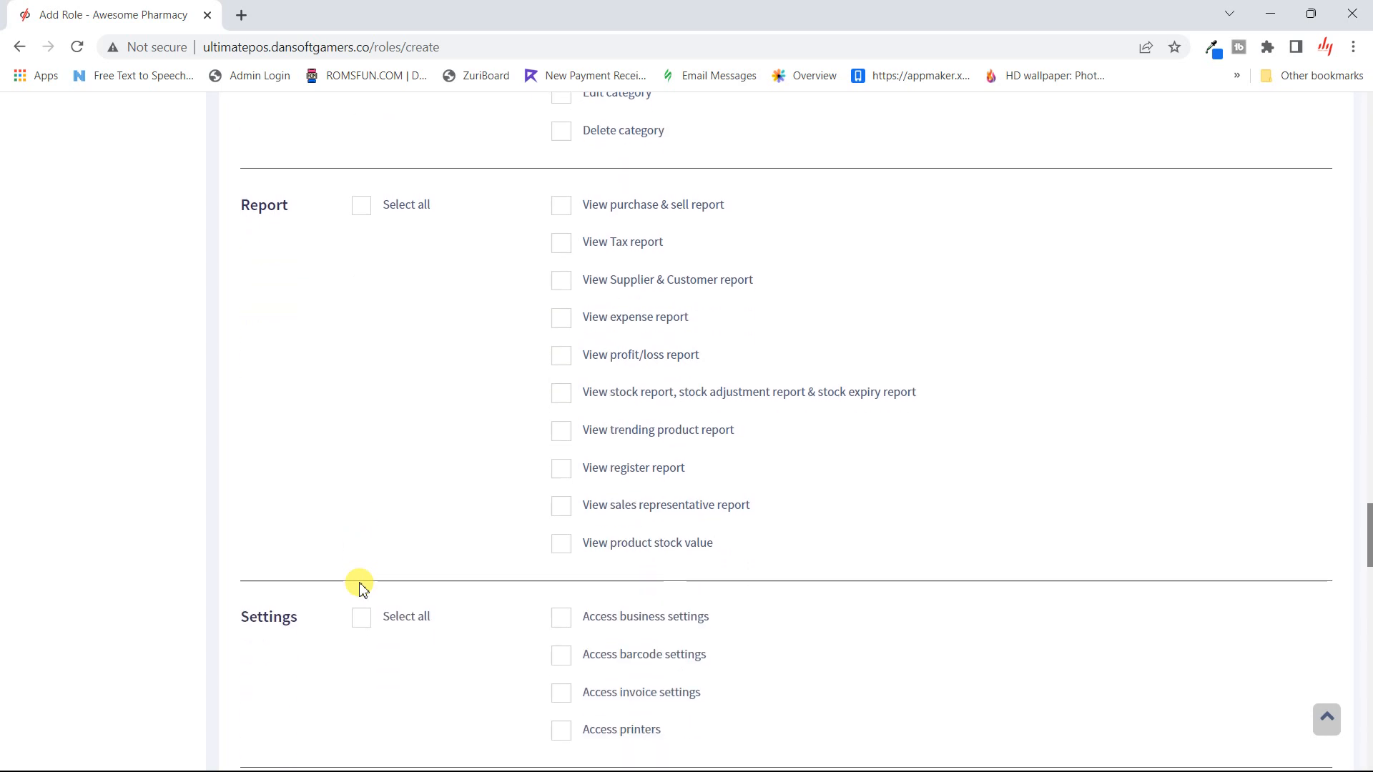
{"action": "scroll", "coordinate": [360, 586], "scroll_direction": "up", "scroll_amount": 1}
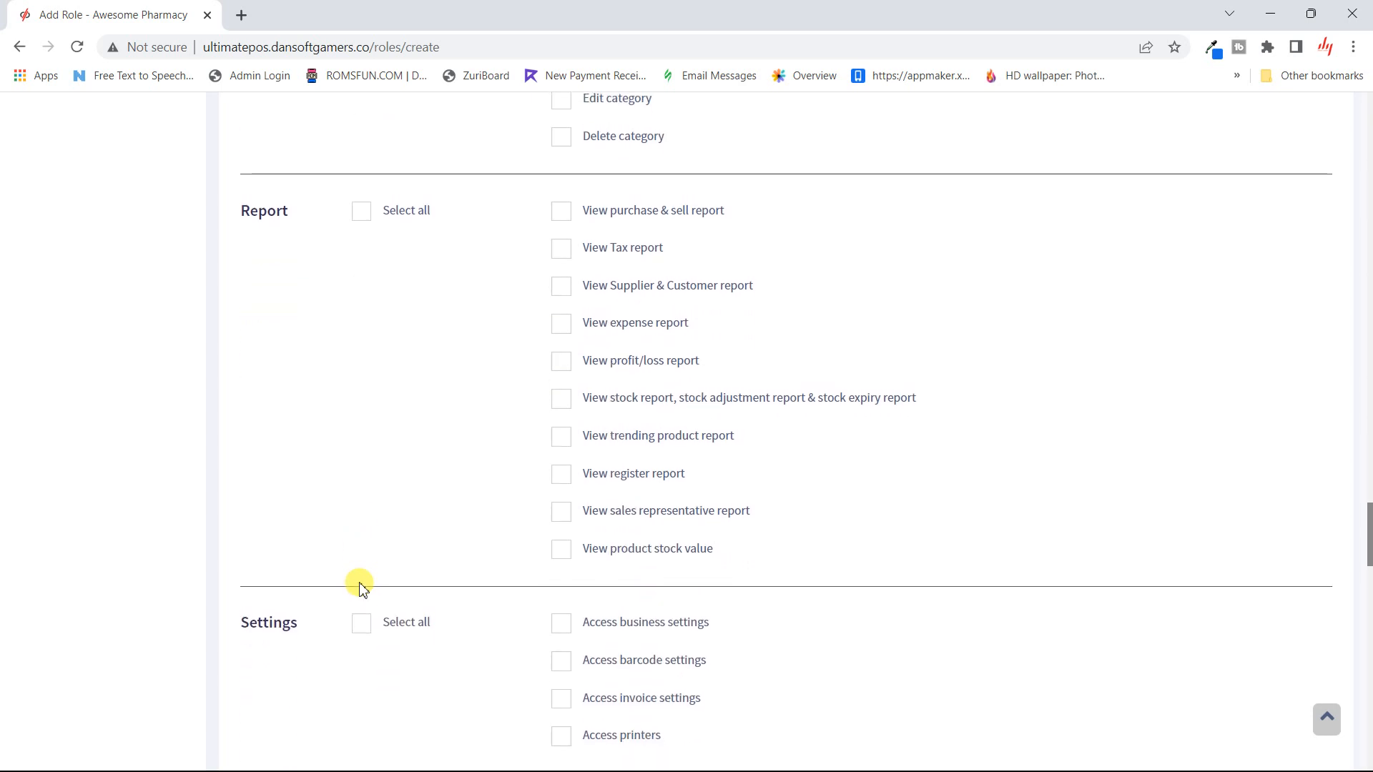
{"action": "scroll", "coordinate": [360, 586], "scroll_direction": "down", "scroll_amount": 4}
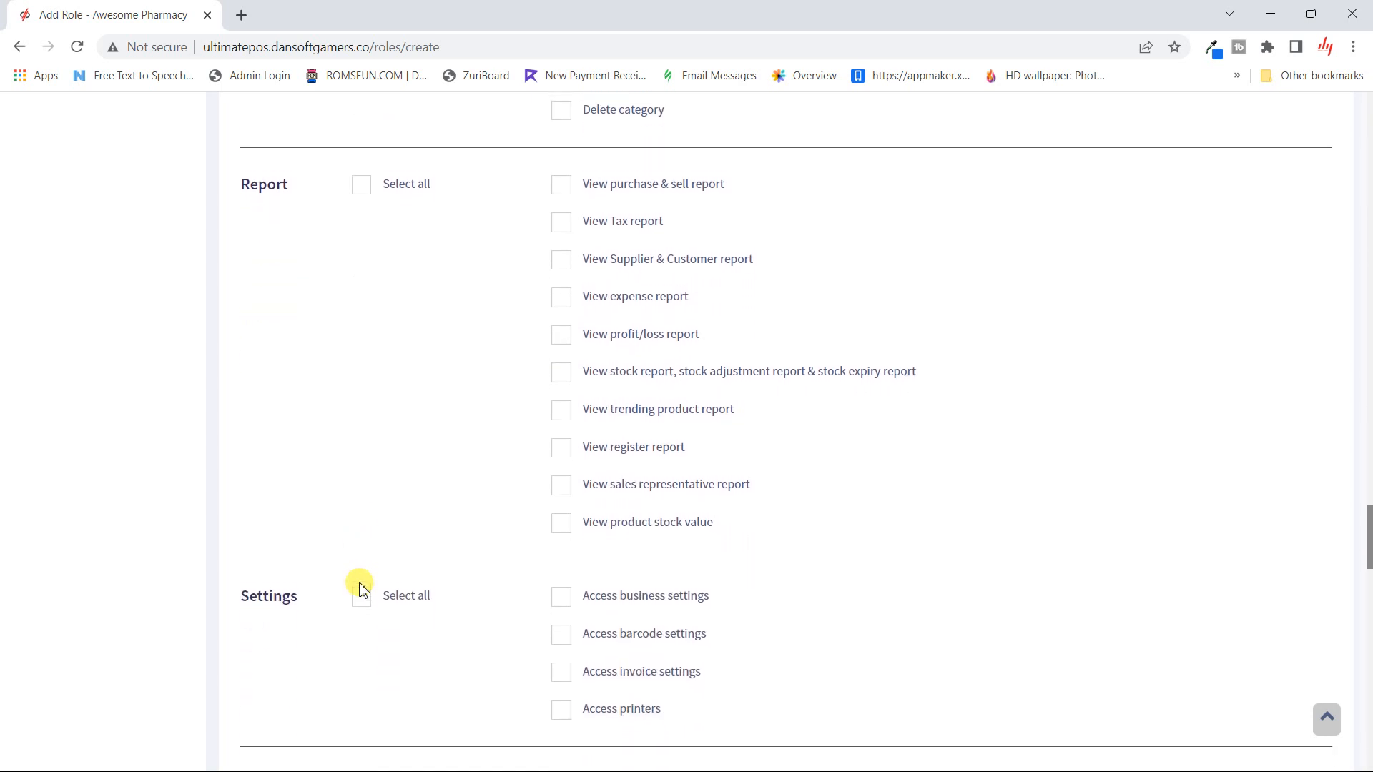
{"action": "scroll", "coordinate": [361, 587], "scroll_direction": "down", "scroll_amount": 3}
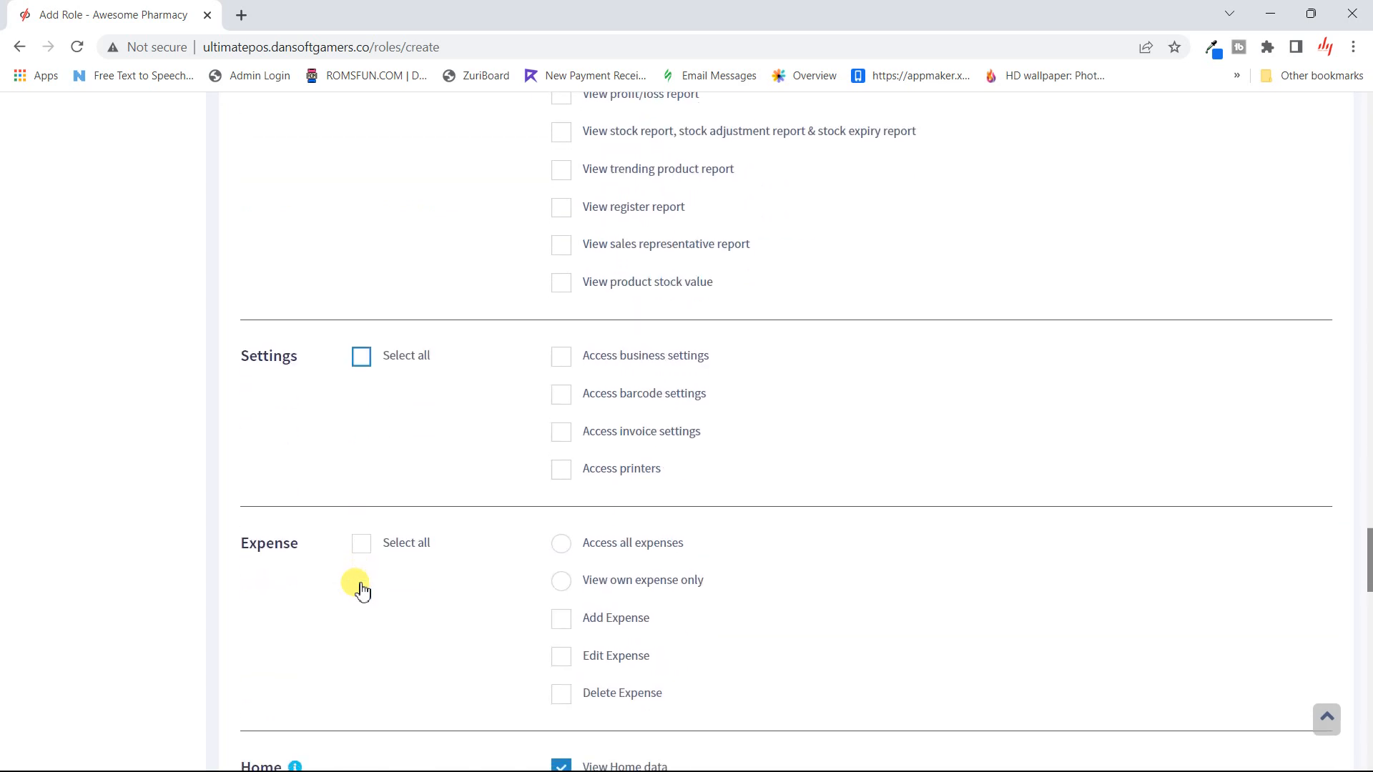
{"action": "scroll", "coordinate": [360, 586], "scroll_direction": "down", "scroll_amount": 2}
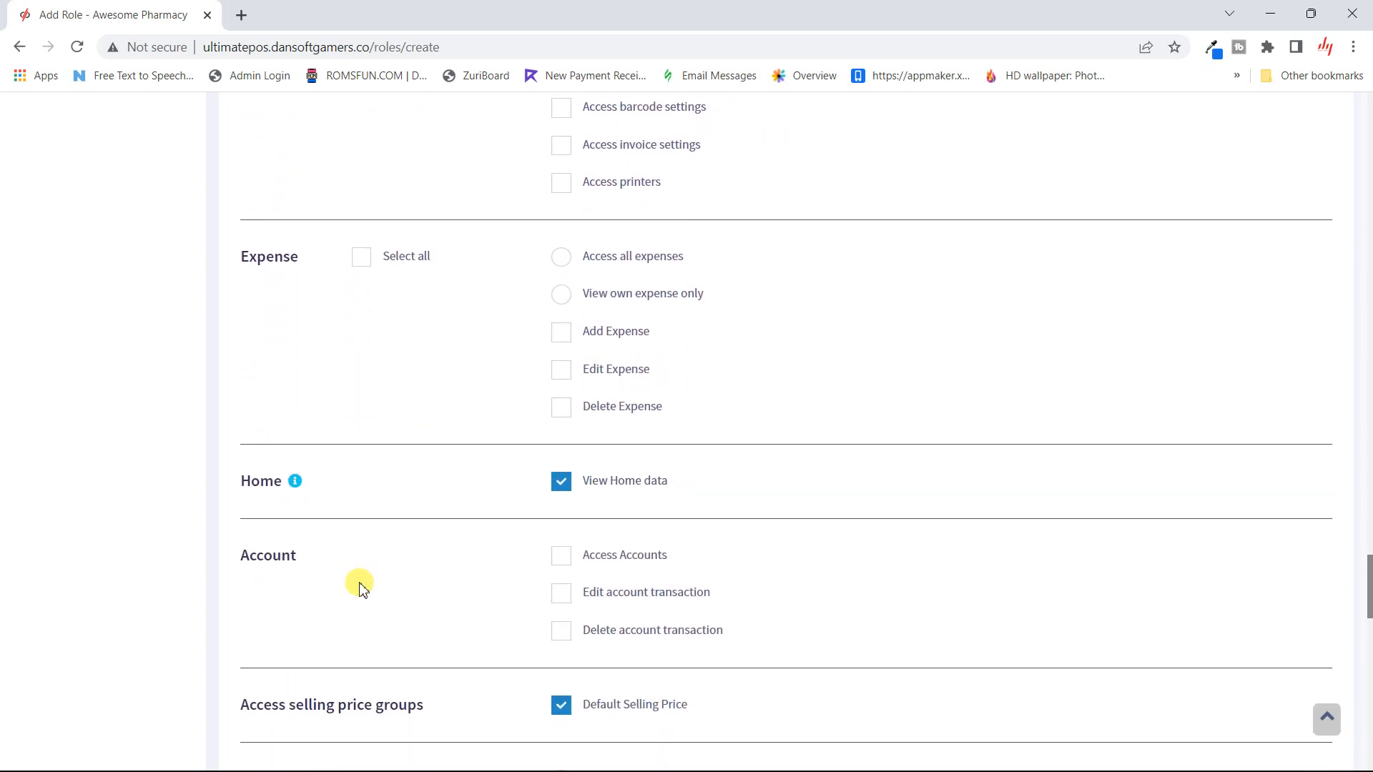
{"action": "scroll", "coordinate": [359, 585], "scroll_direction": "down", "scroll_amount": 2}
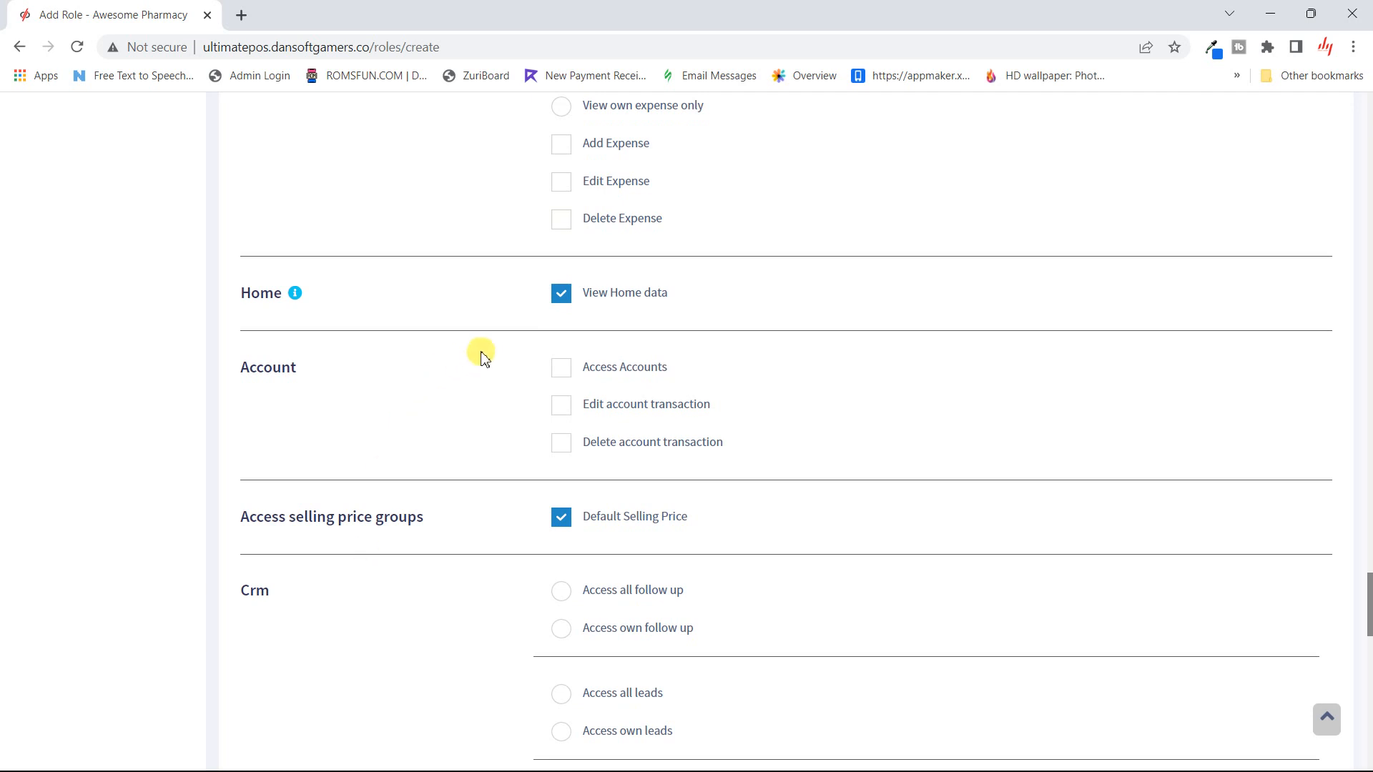
{"action": "scroll", "coordinate": [407, 433], "scroll_direction": "down", "scroll_amount": 1}
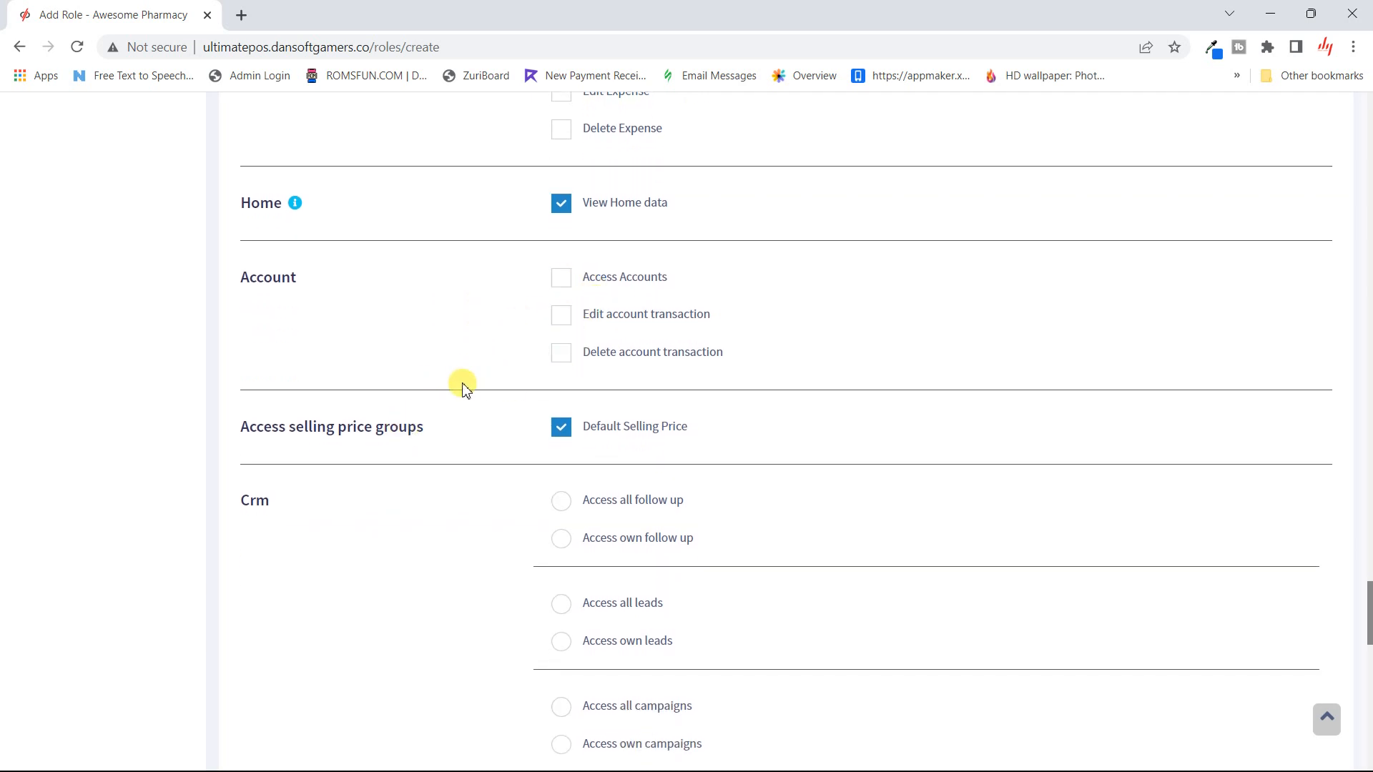
{"action": "scroll", "coordinate": [464, 389], "scroll_direction": "down", "scroll_amount": 1}
- Under Crm, restrict follow ups to the role's own and grant Access sources
{"action": "scroll", "coordinate": [462, 386], "scroll_direction": "down", "scroll_amount": 2}
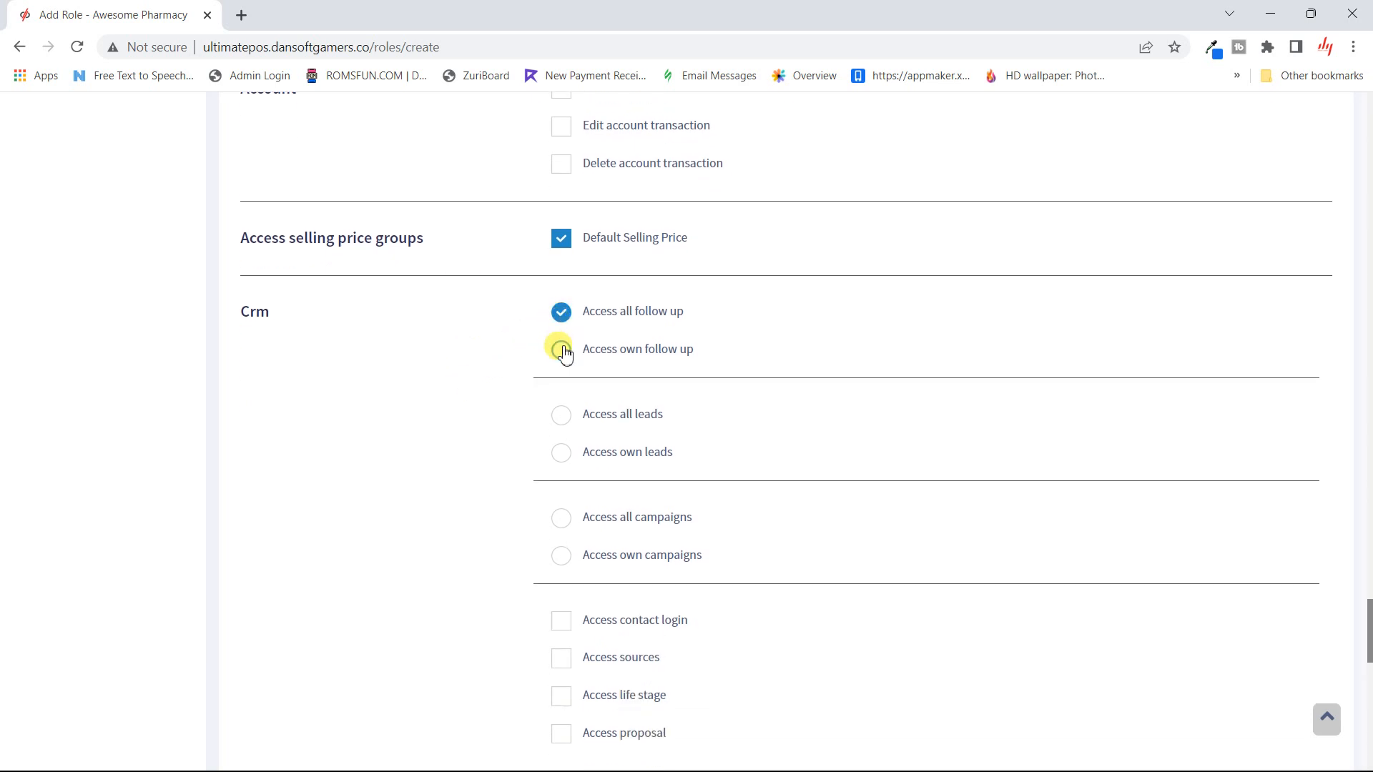
{"action": "left_click", "coordinate": [562, 350]}
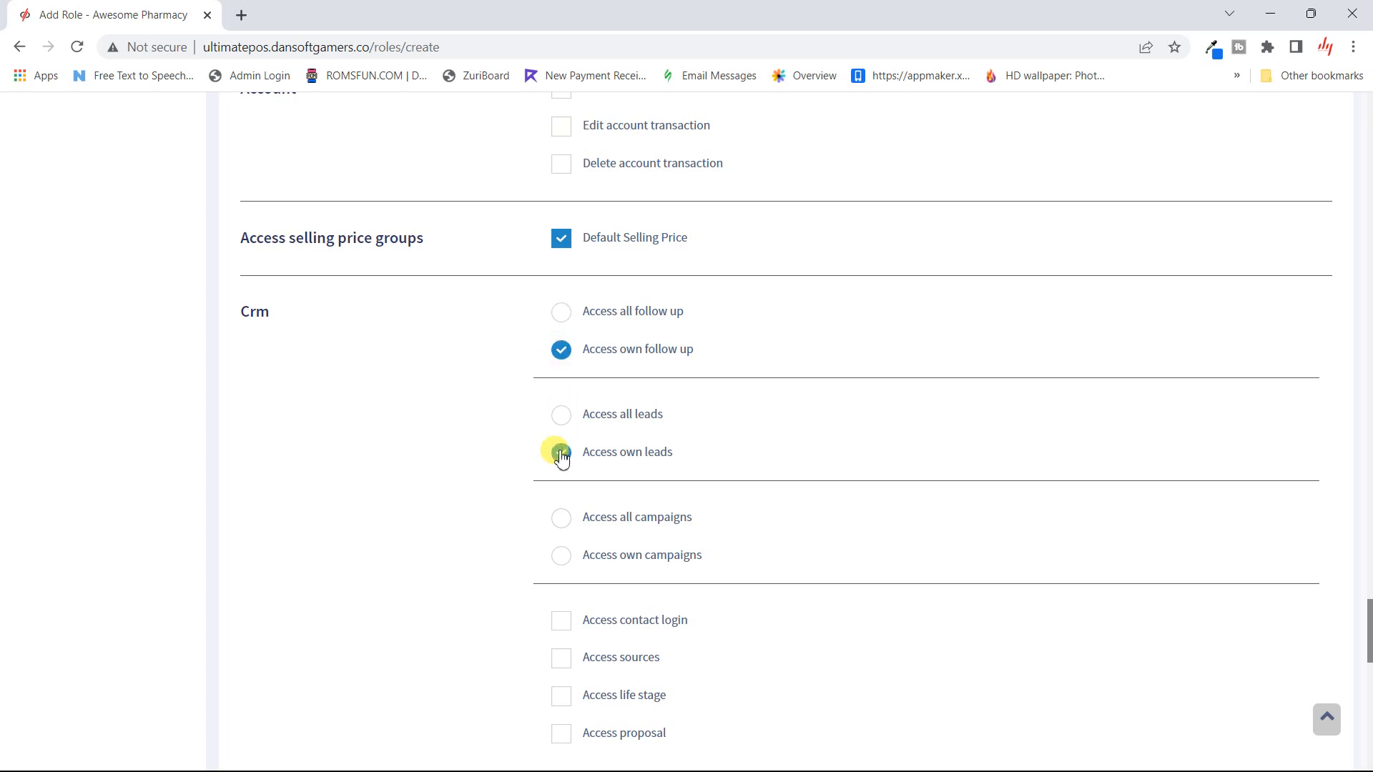
{"action": "scroll", "coordinate": [503, 519], "scroll_direction": "down", "scroll_amount": 1}
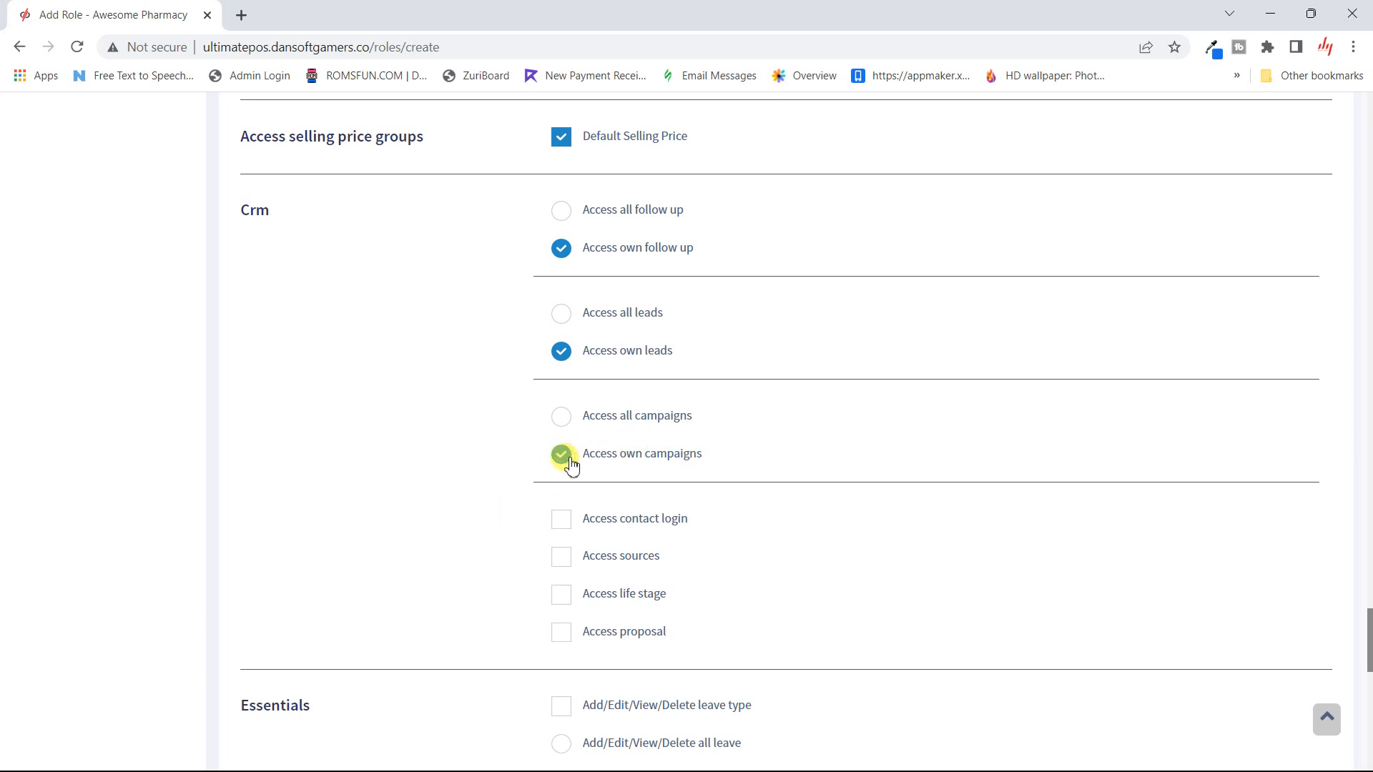
{"action": "scroll", "coordinate": [555, 555], "scroll_direction": "down", "scroll_amount": 1}
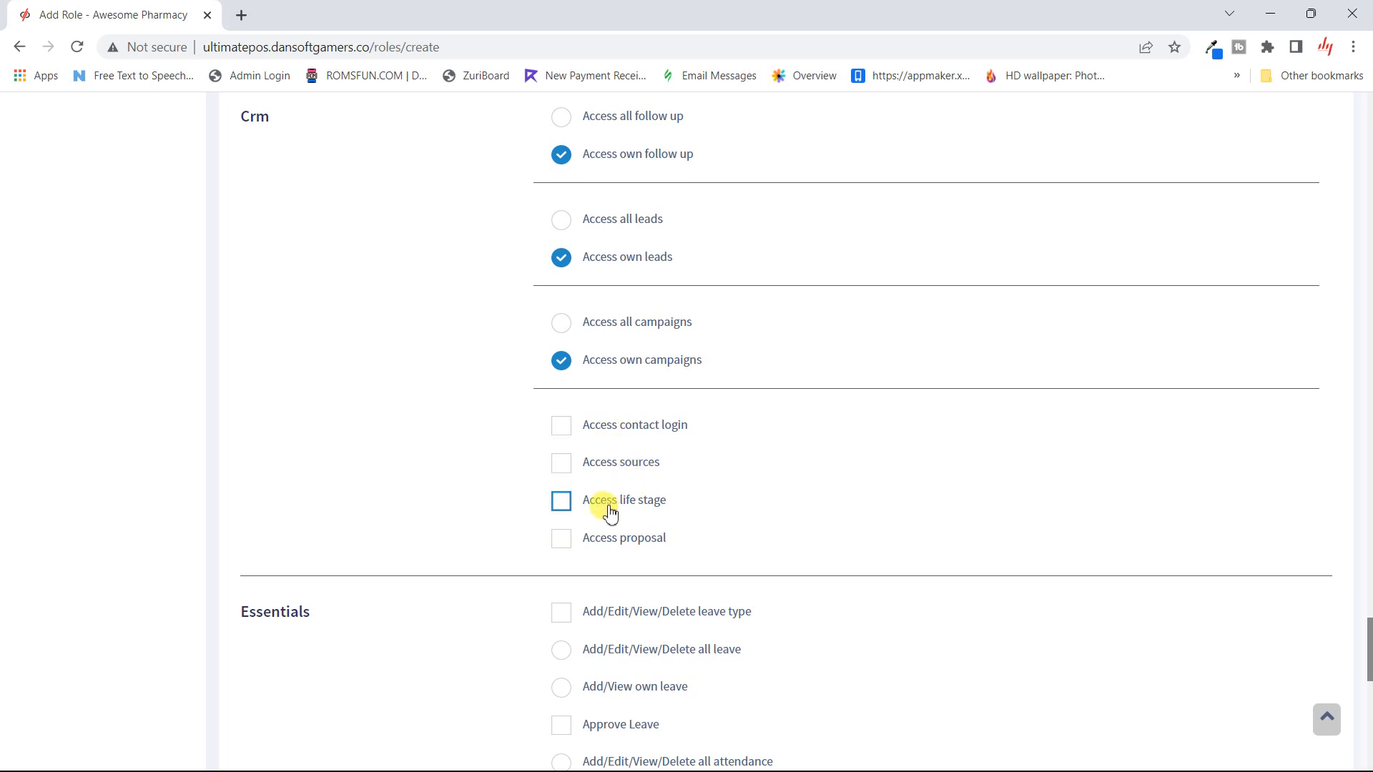
{"action": "left_click", "coordinate": [562, 464]}
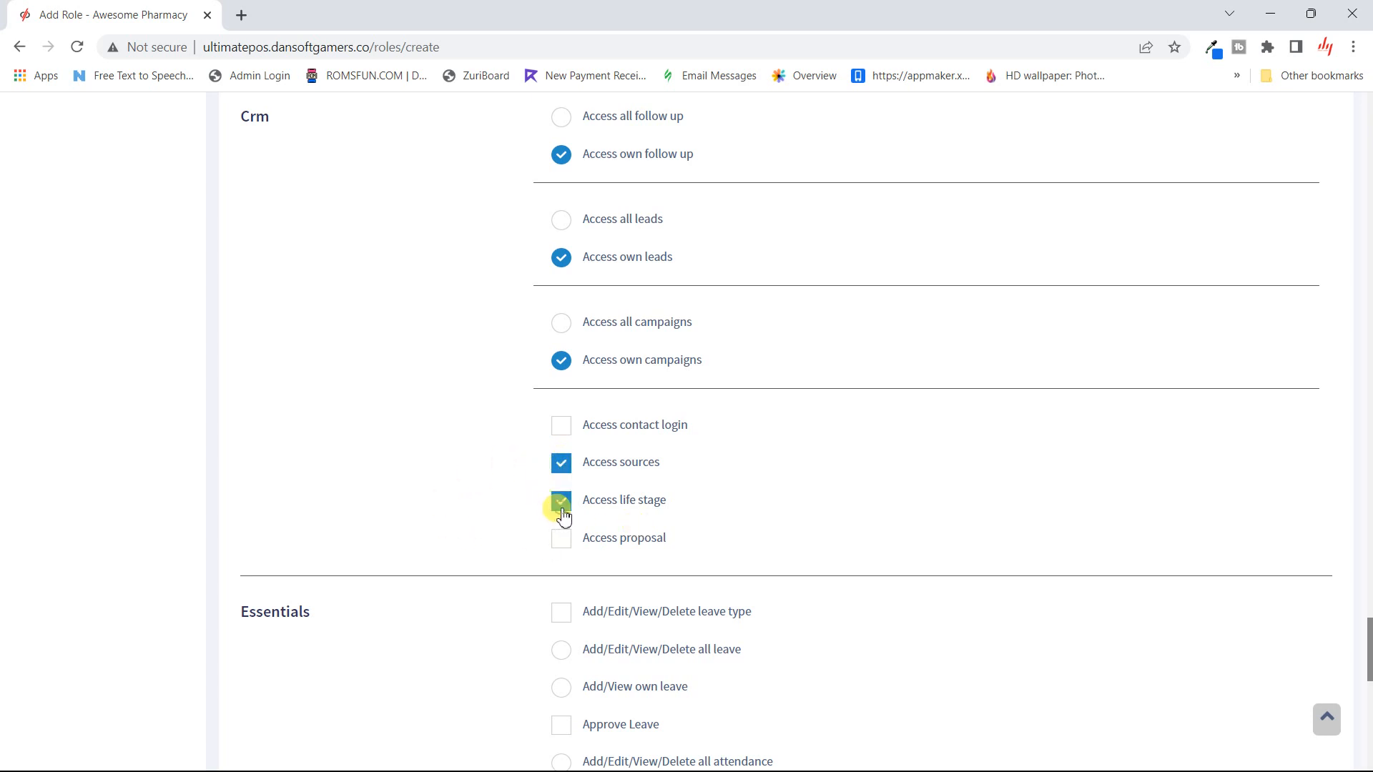
{"action": "scroll", "coordinate": [570, 547], "scroll_direction": "down", "scroll_amount": 4}
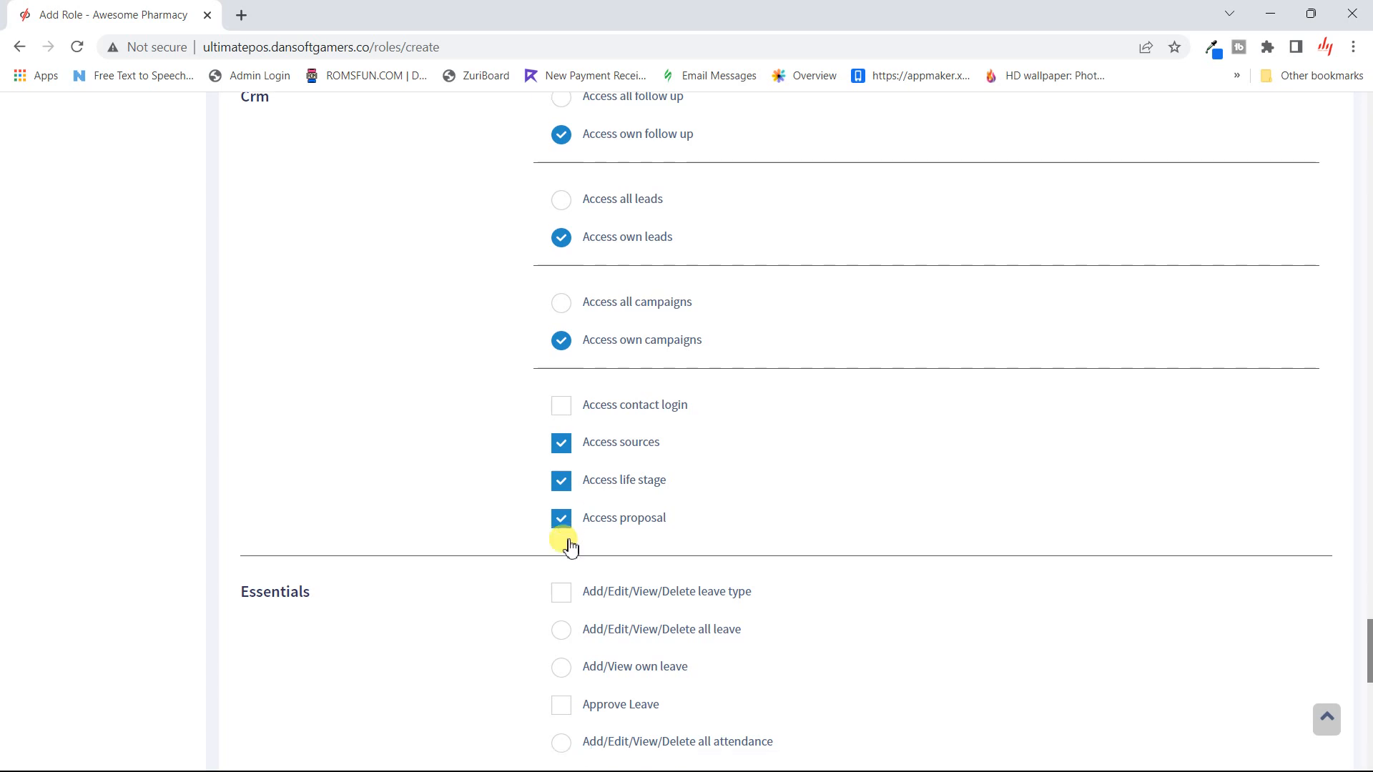
{"action": "scroll", "coordinate": [570, 547], "scroll_direction": "down", "scroll_amount": 9}
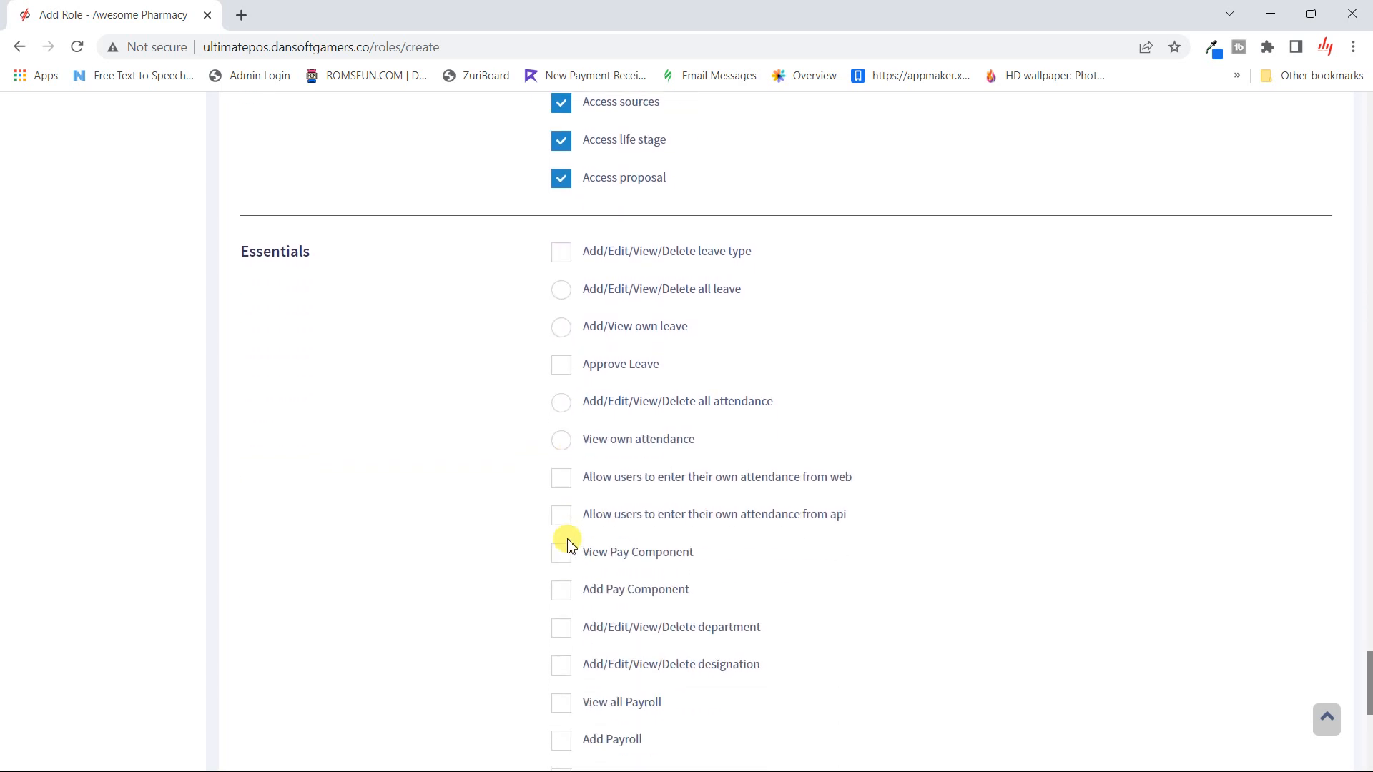
- In Essentials, allow own attendance entry from web and API, and View Pay Component
{"action": "scroll", "coordinate": [566, 544], "scroll_direction": "up", "scroll_amount": 9}
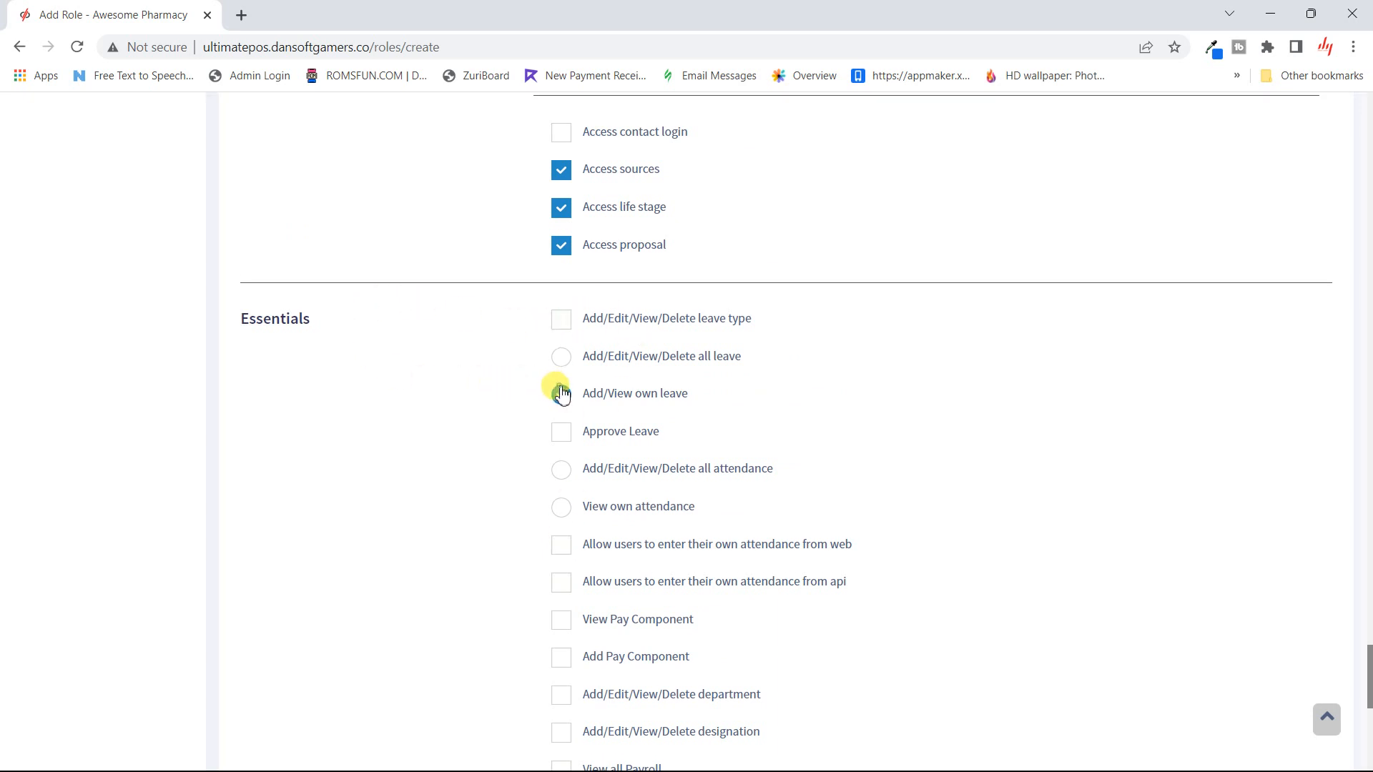
{"action": "scroll", "coordinate": [562, 395], "scroll_direction": "down", "scroll_amount": 1}
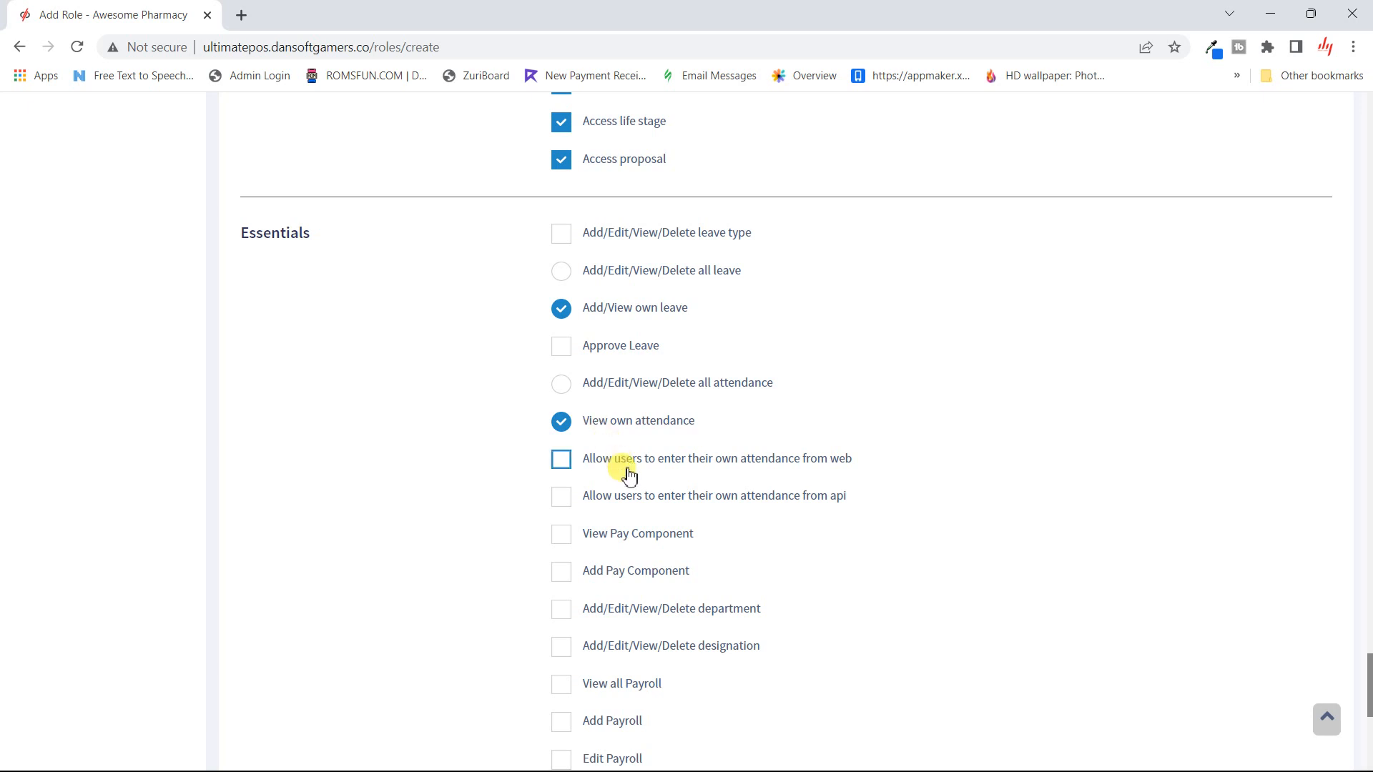
{"action": "scroll", "coordinate": [625, 475], "scroll_direction": "down", "scroll_amount": 1}
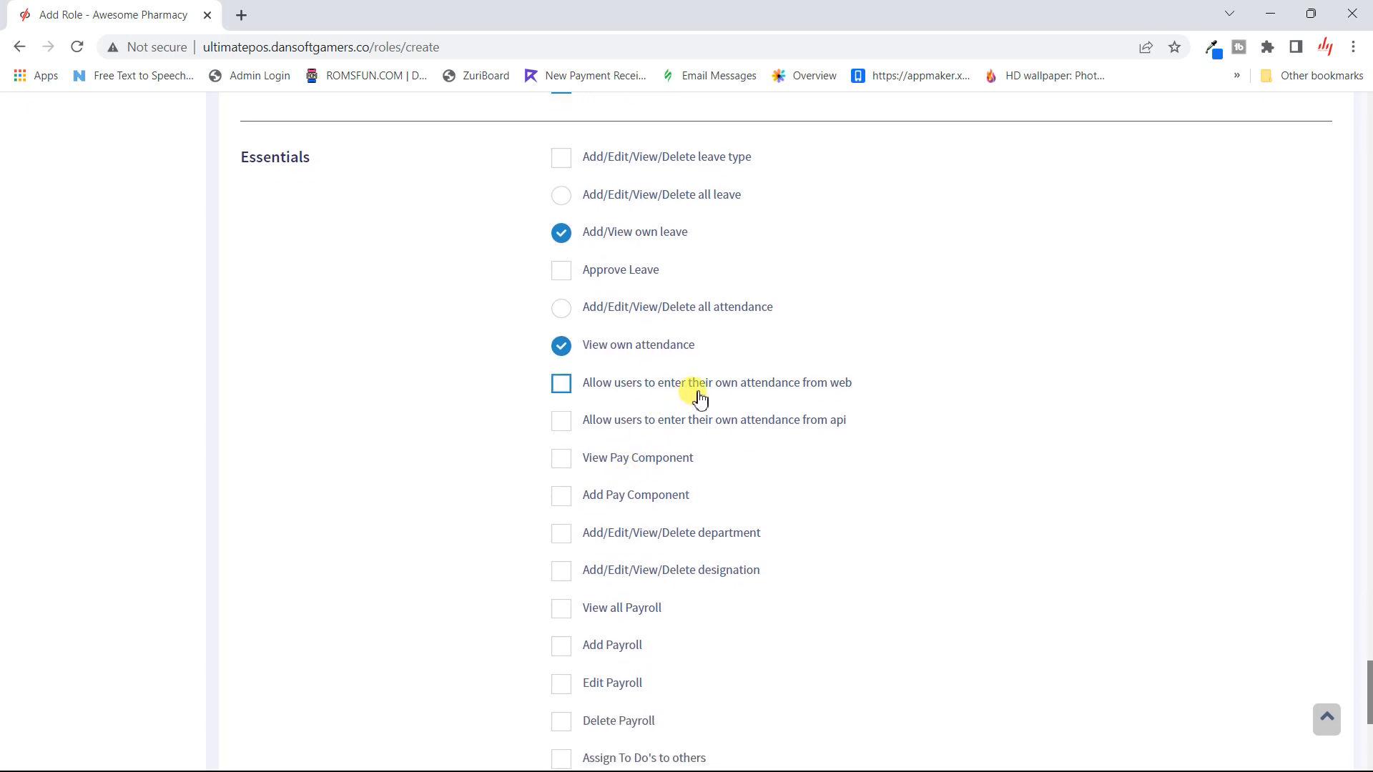
{"action": "left_click", "coordinate": [669, 386]}
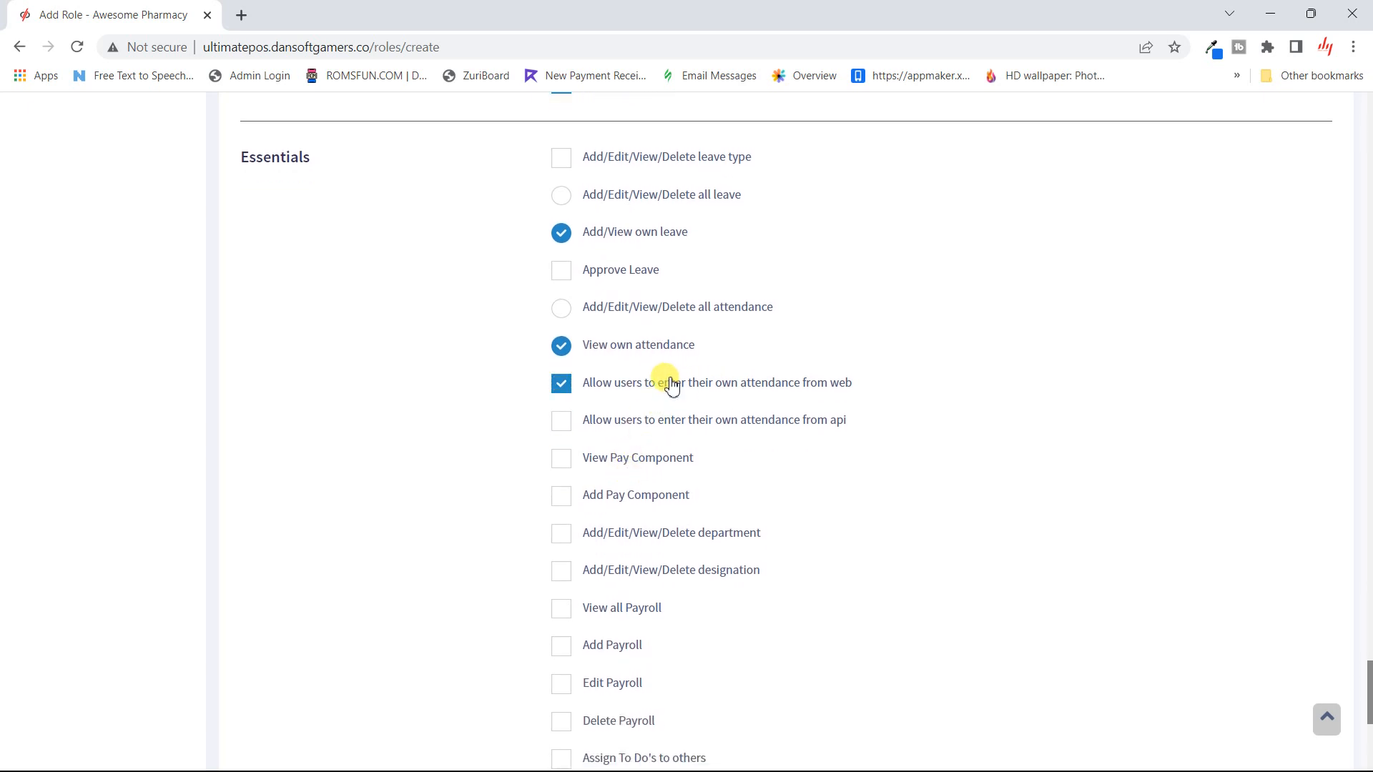
{"action": "left_click", "coordinate": [688, 422]}
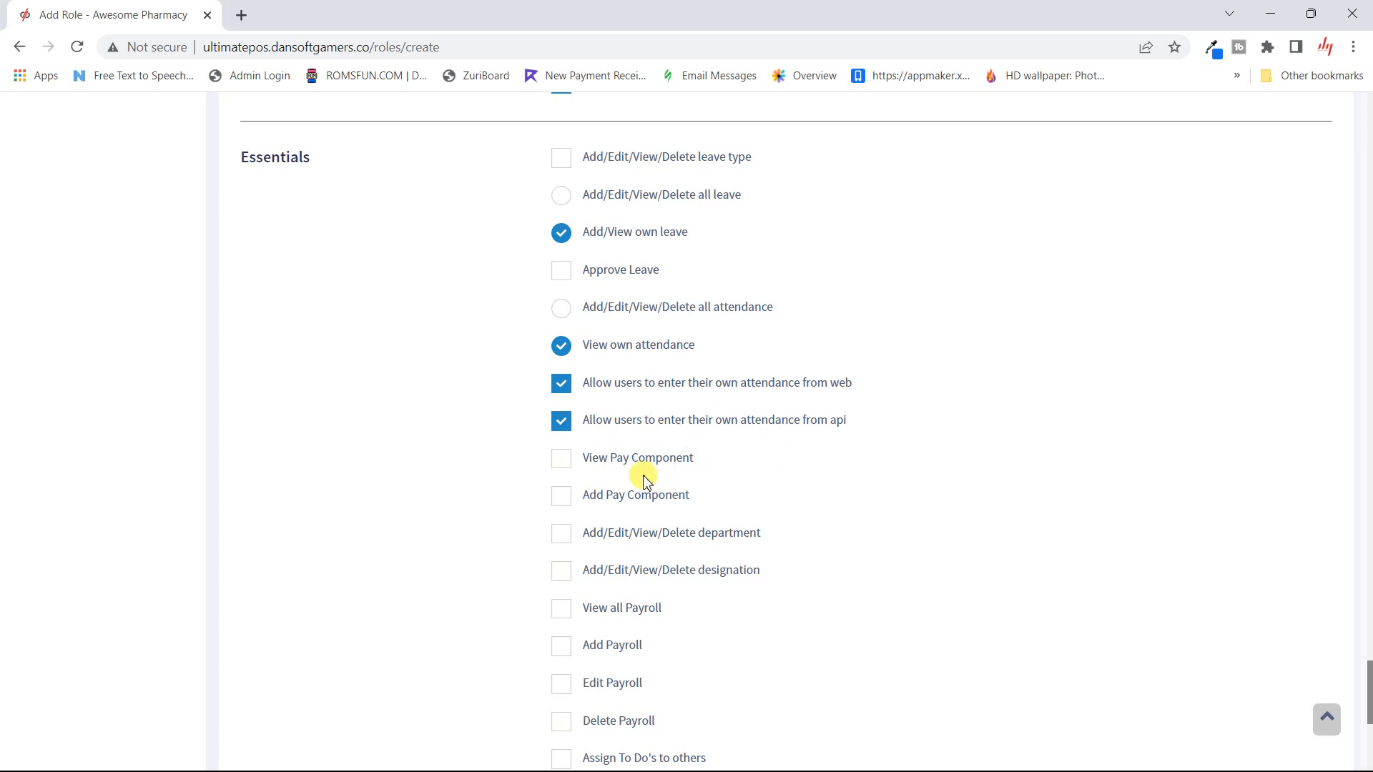
{"action": "left_click", "coordinate": [617, 457]}
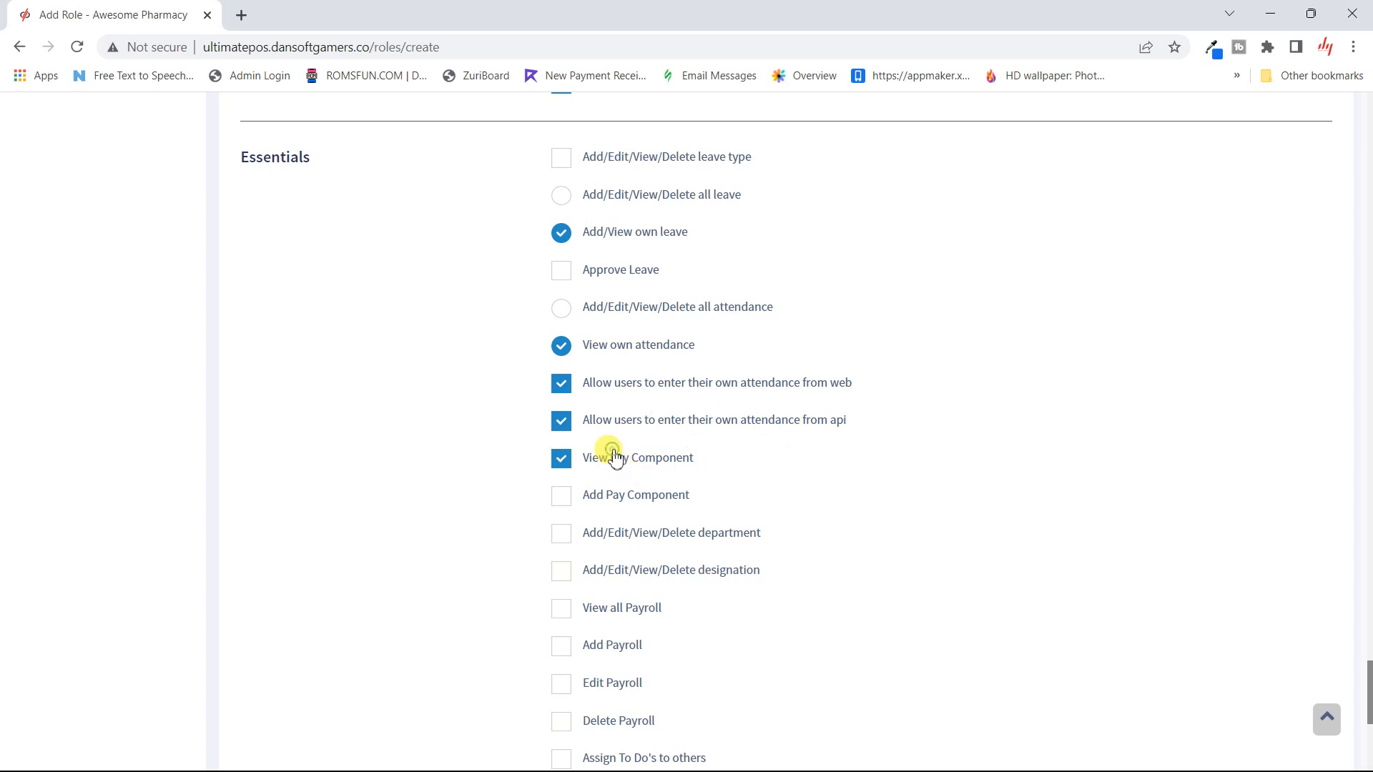
{"action": "scroll", "coordinate": [652, 454], "scroll_direction": "down", "scroll_amount": 2}
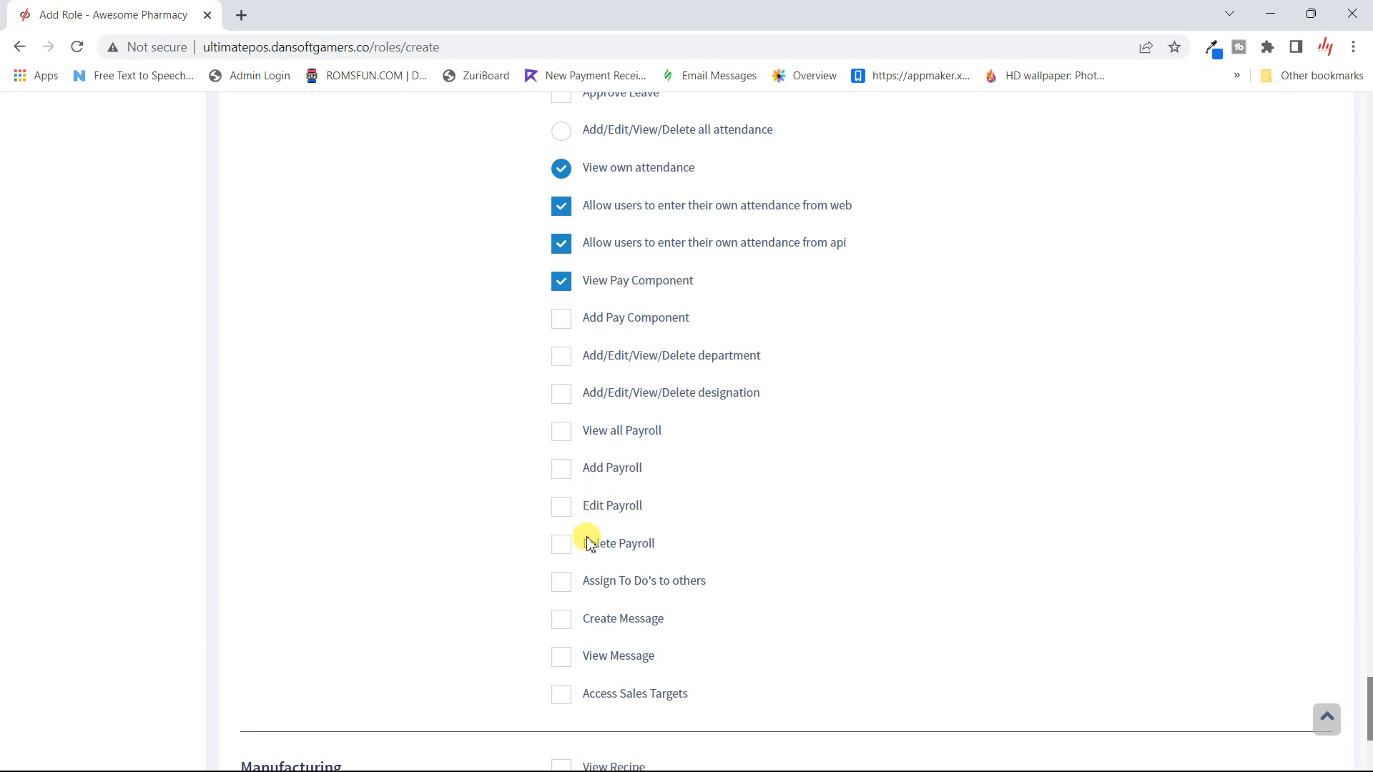
{"action": "scroll", "coordinate": [588, 630], "scroll_direction": "down", "scroll_amount": 2}
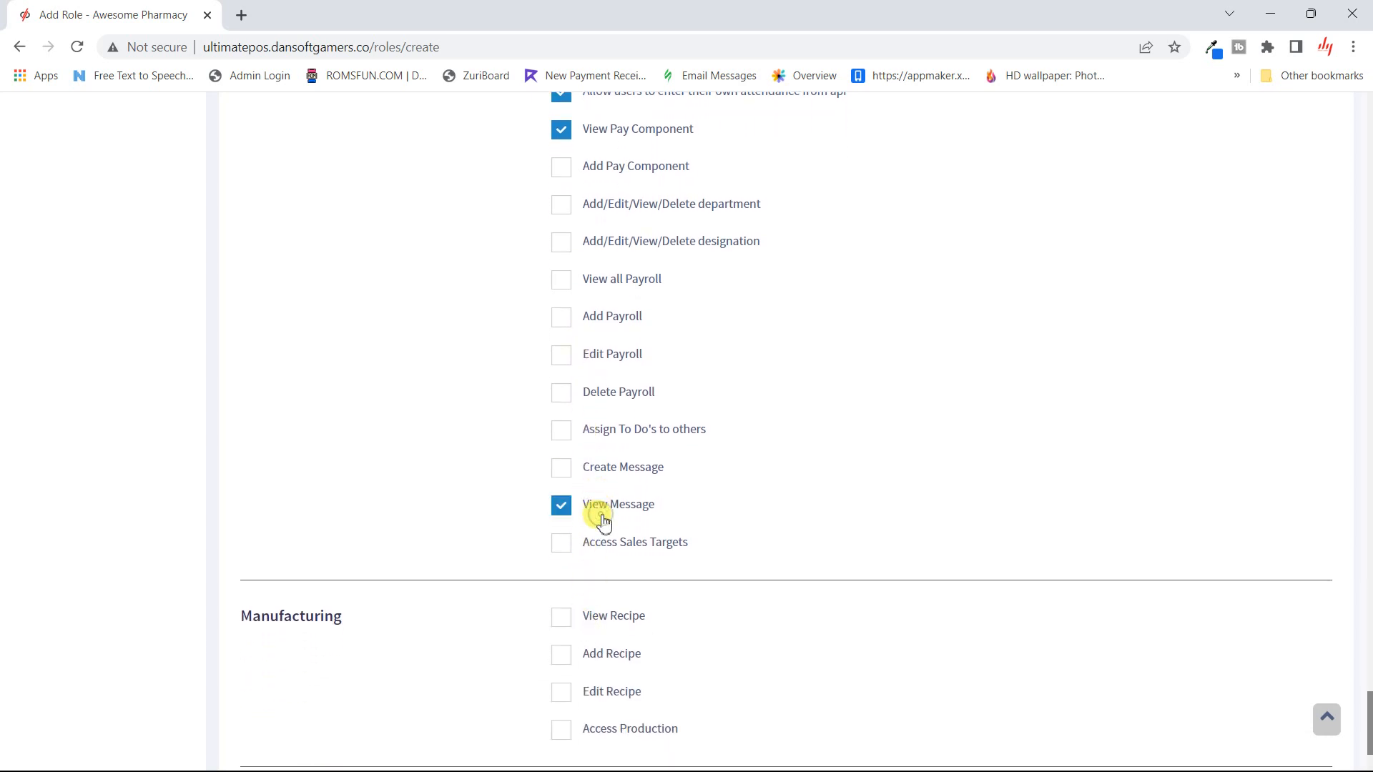
{"action": "scroll", "coordinate": [603, 520], "scroll_direction": "down", "scroll_amount": 2}
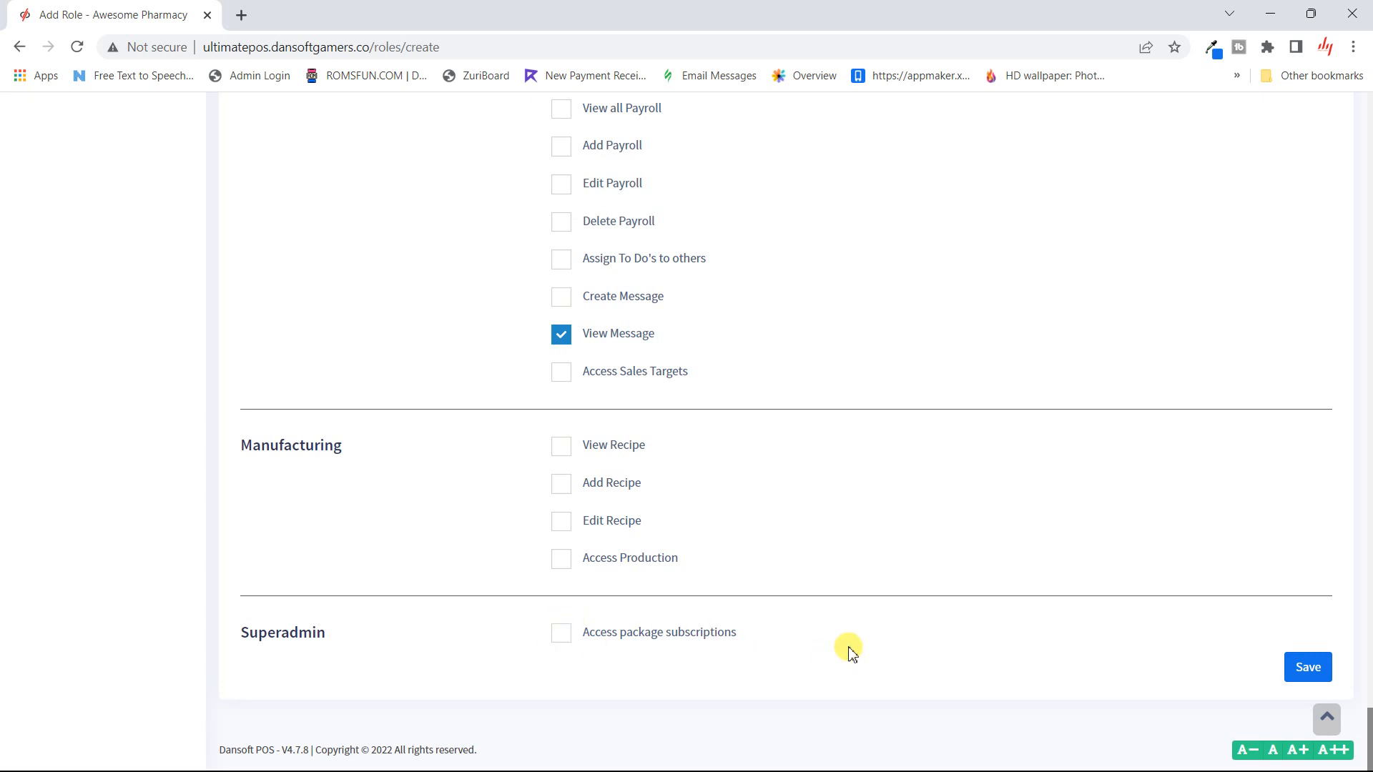
- Save the new Marketing role and return to the Users list
{"action": "left_click", "coordinate": [1301, 671]}
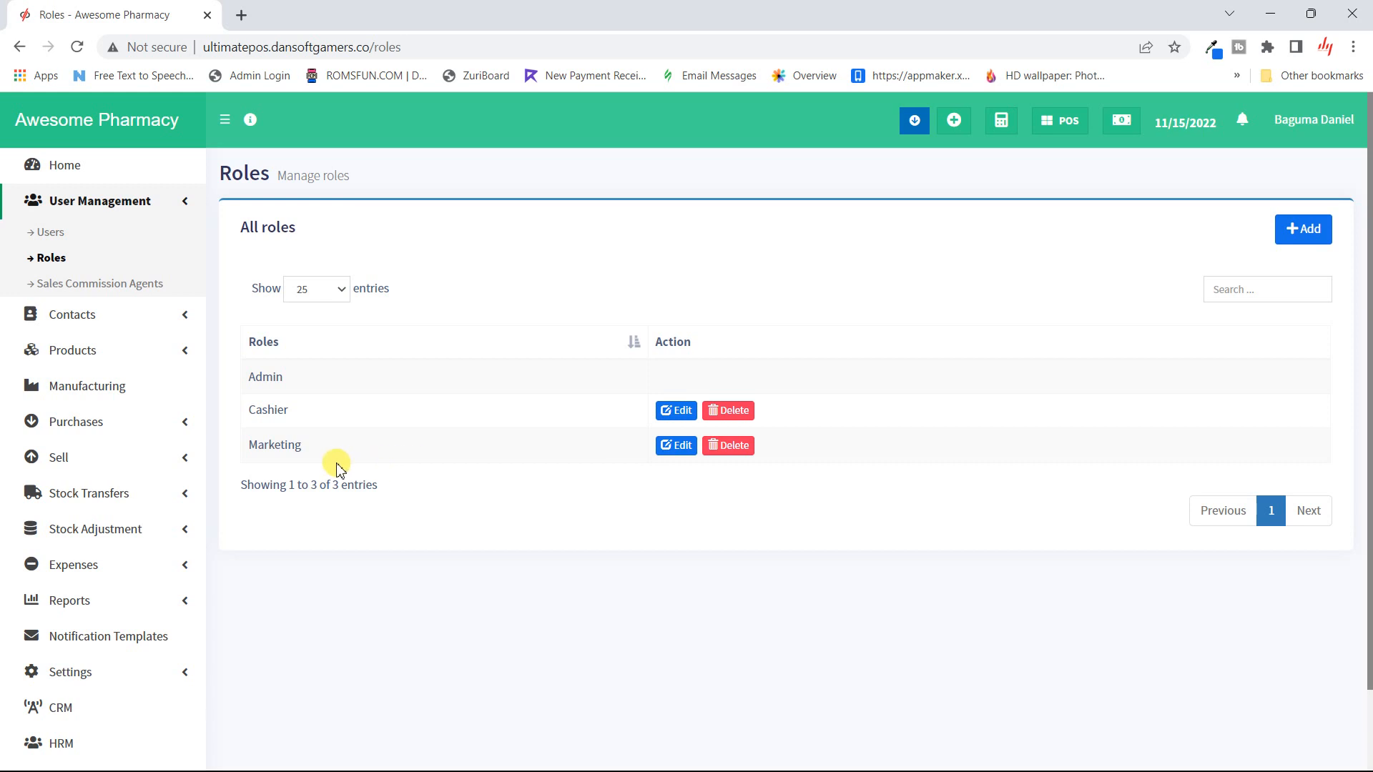
{"action": "left_click", "coordinate": [51, 239]}
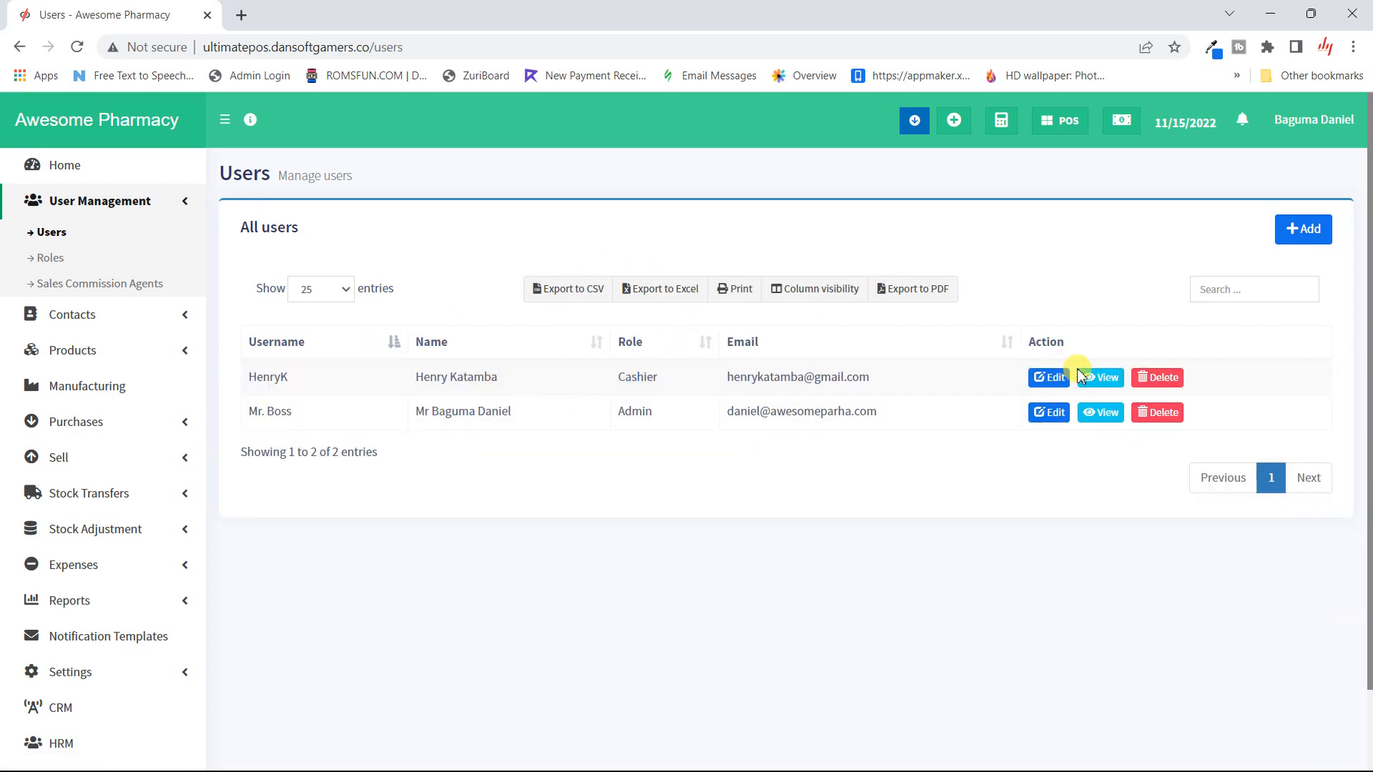
- Edit the cashier user, switch the role to Marketing and back to Cashier, and update
{"action": "left_click", "coordinate": [1062, 374]}
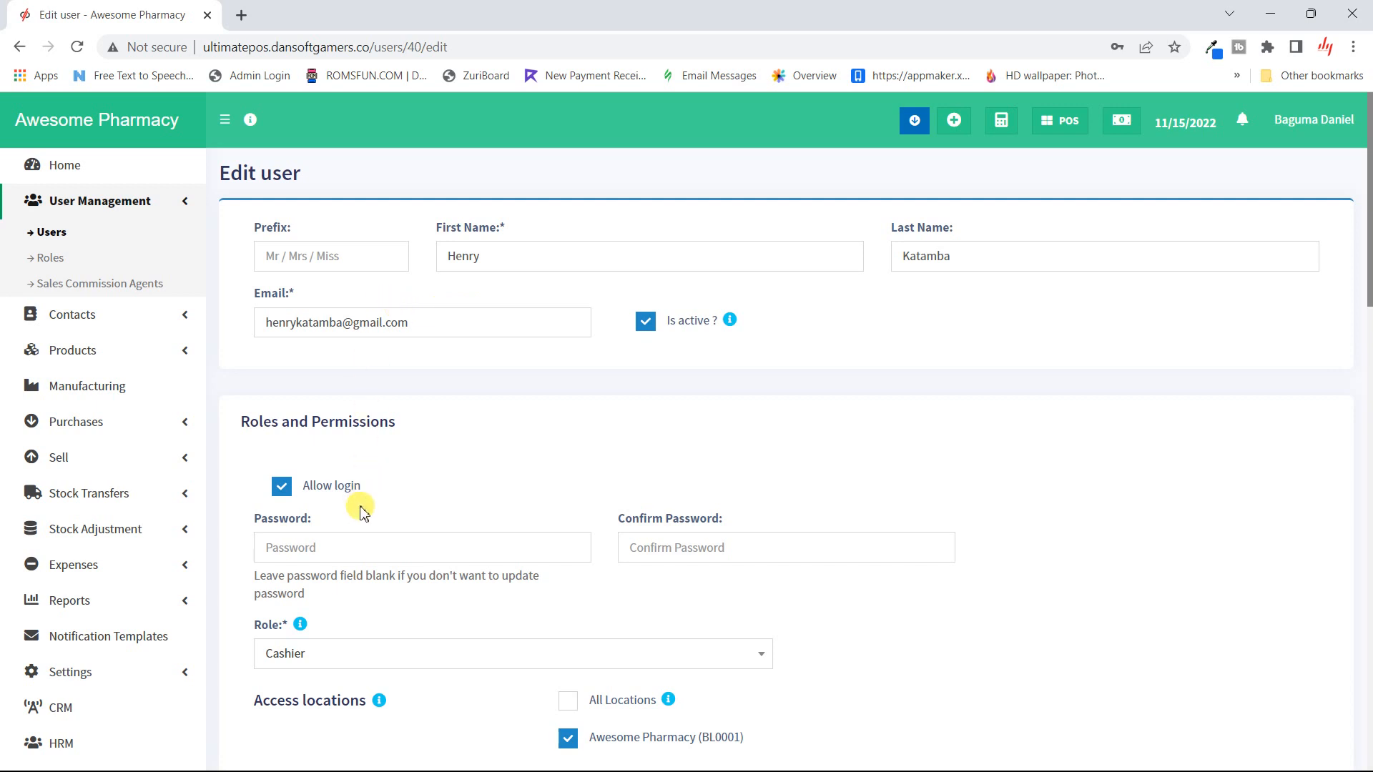
{"action": "scroll", "coordinate": [350, 555], "scroll_direction": "down", "scroll_amount": 3}
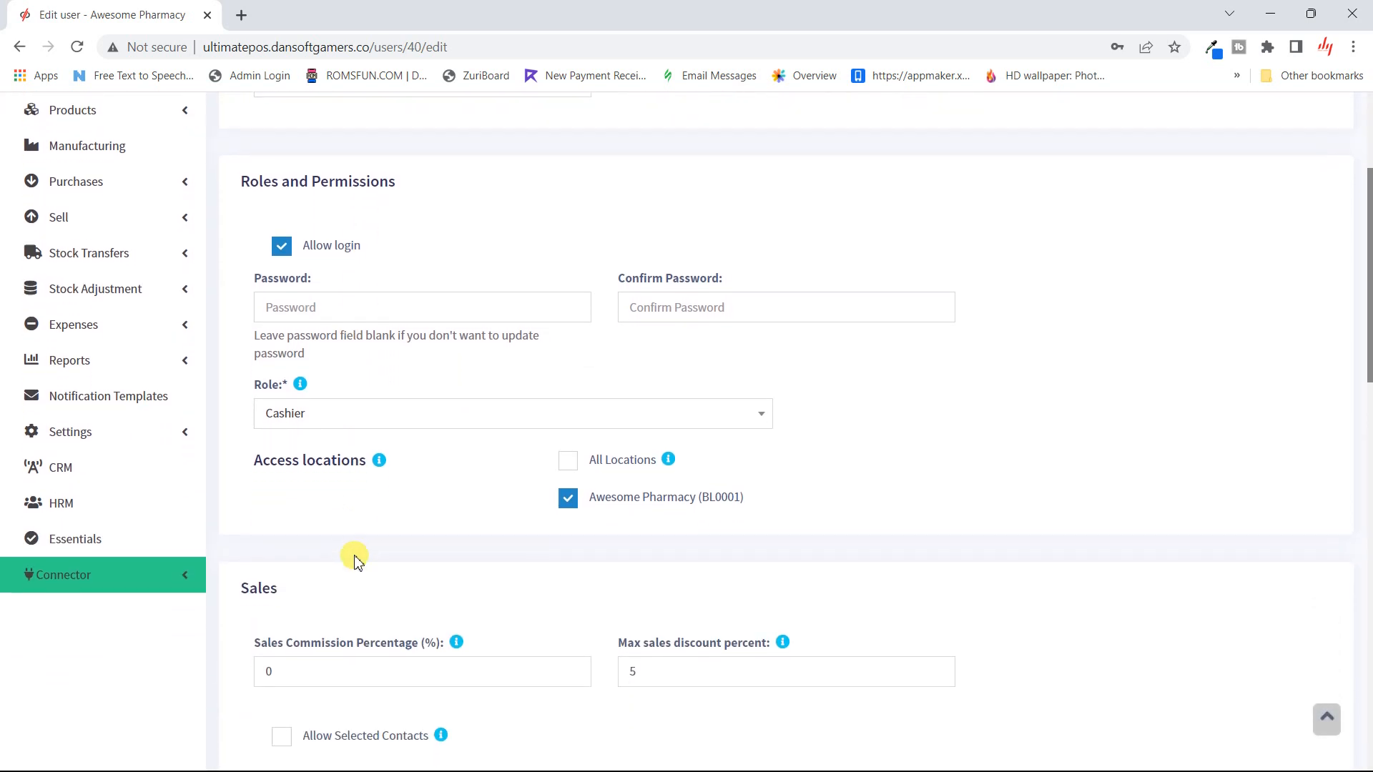
{"action": "scroll", "coordinate": [354, 558], "scroll_direction": "up", "scroll_amount": 1}
{"action": "left_click", "coordinate": [503, 494]}
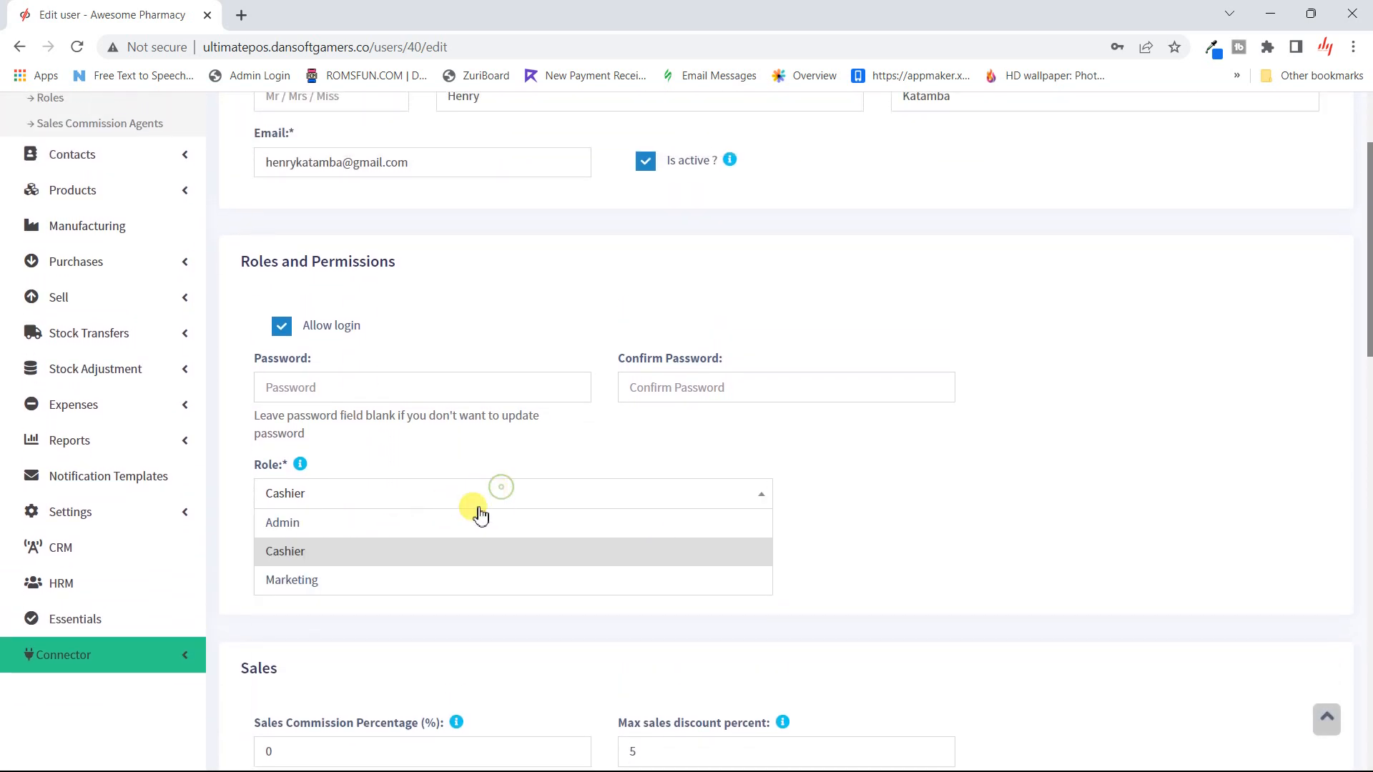
{"action": "left_click", "coordinate": [370, 583]}
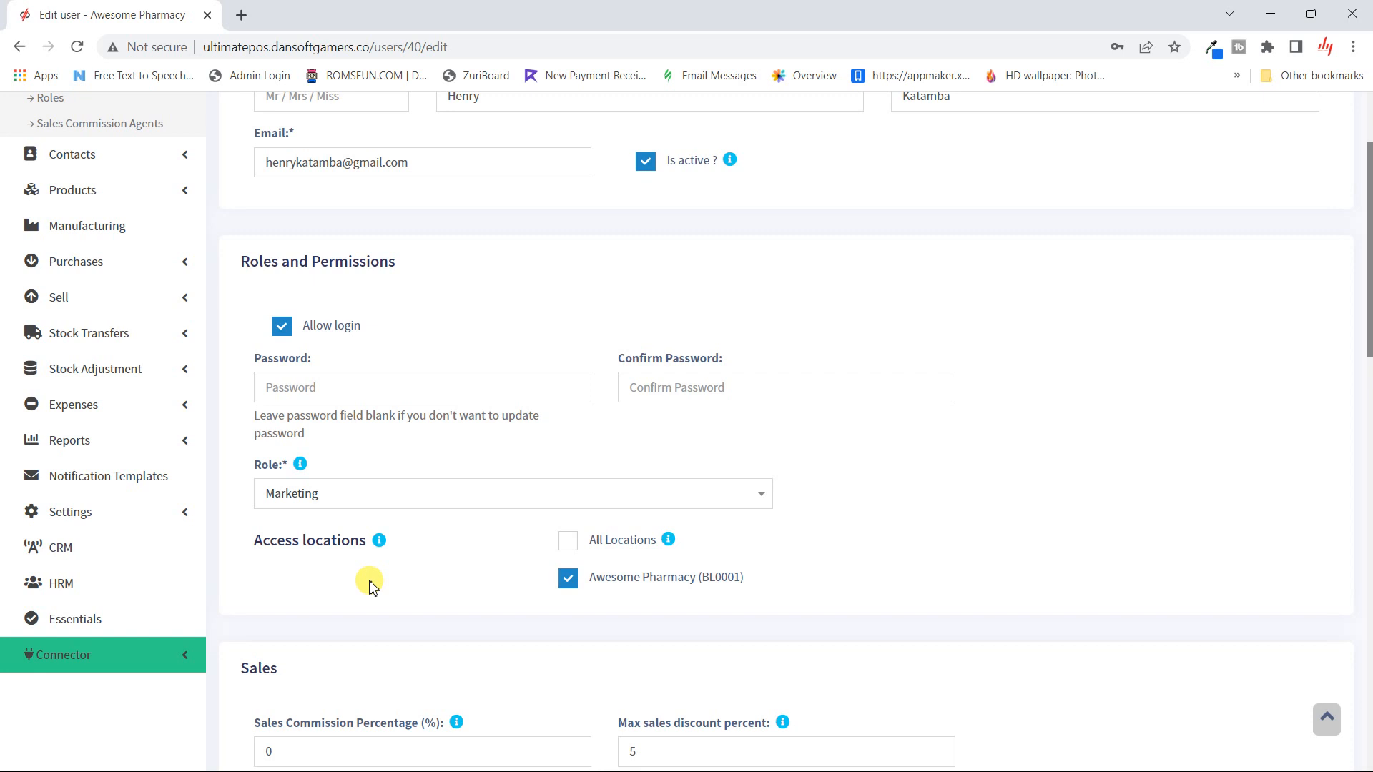
{"action": "left_click", "coordinate": [473, 502]}
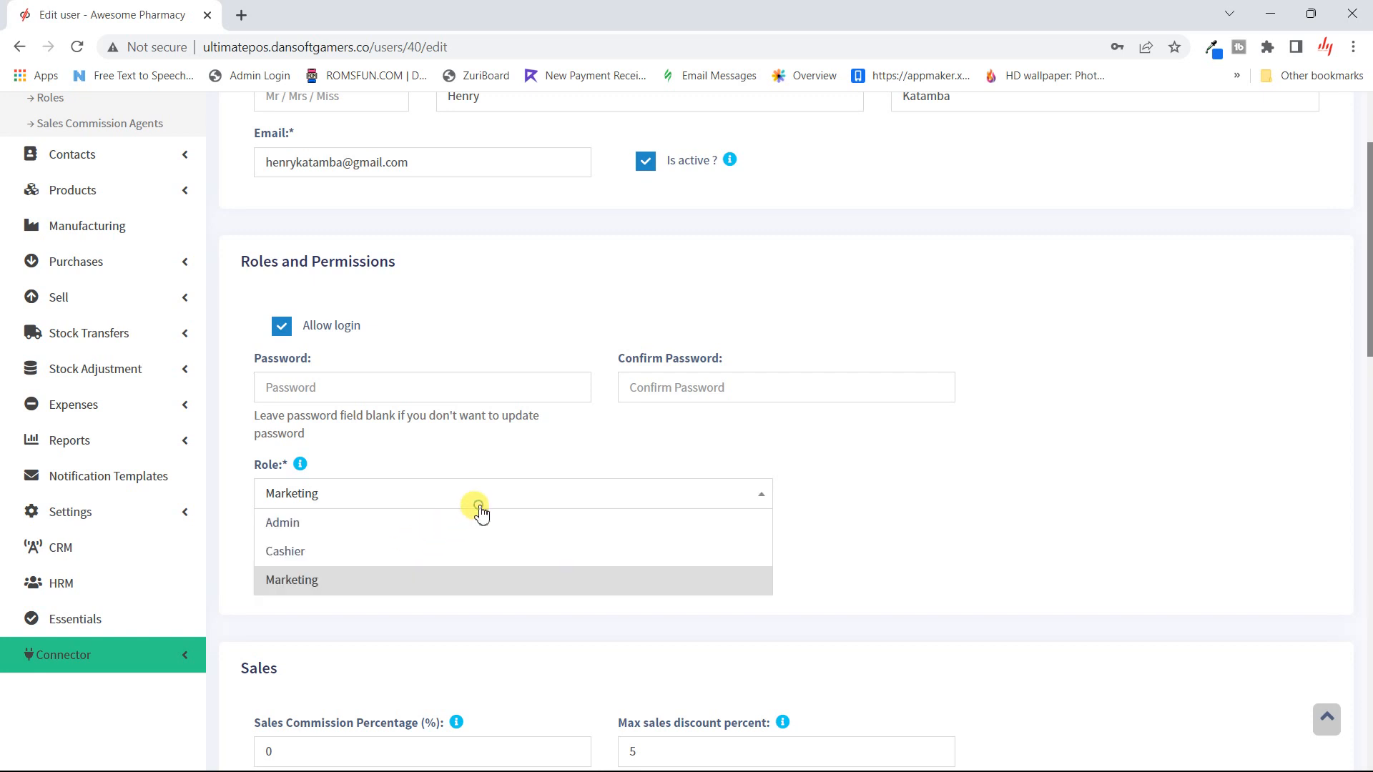
{"action": "left_click", "coordinate": [315, 552]}
{"action": "scroll", "coordinate": [311, 547], "scroll_direction": "down", "scroll_amount": 15}
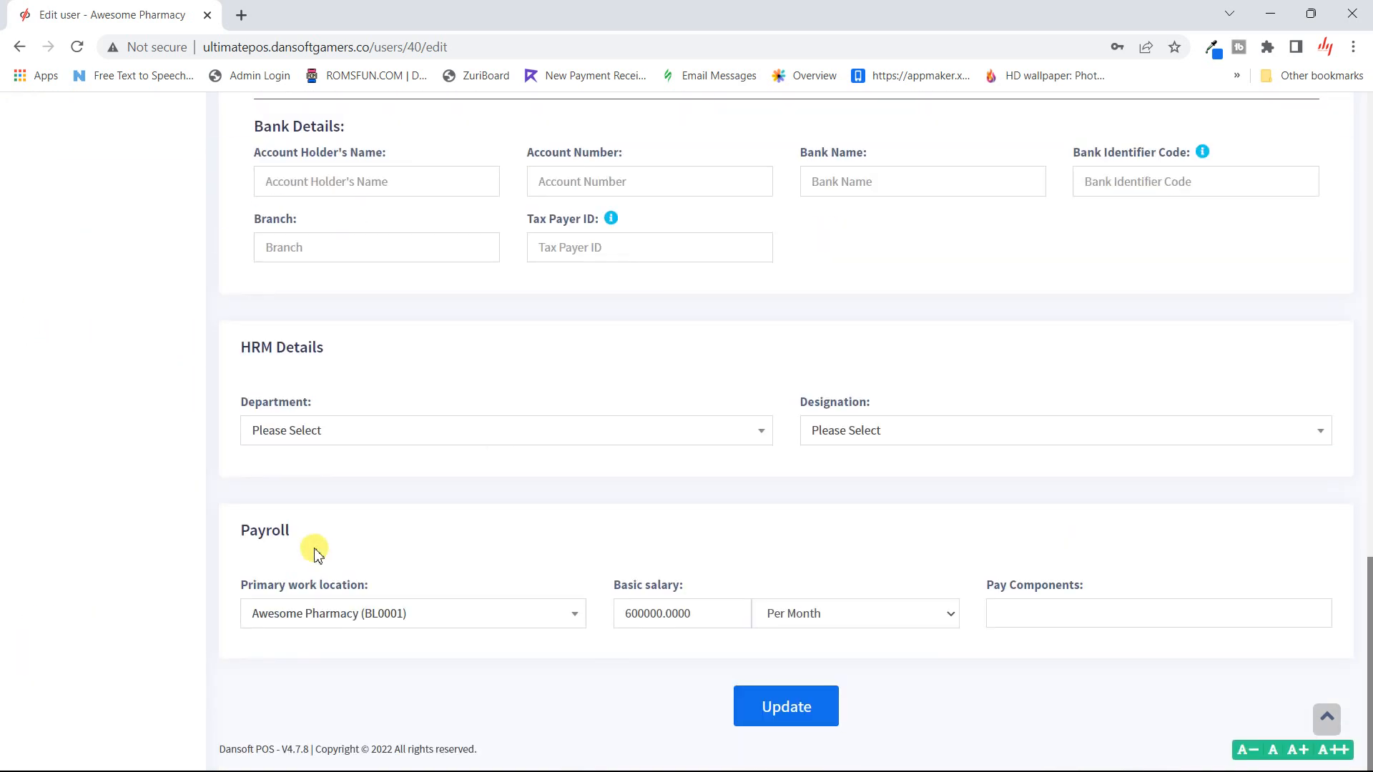
{"action": "left_click", "coordinate": [808, 713]}
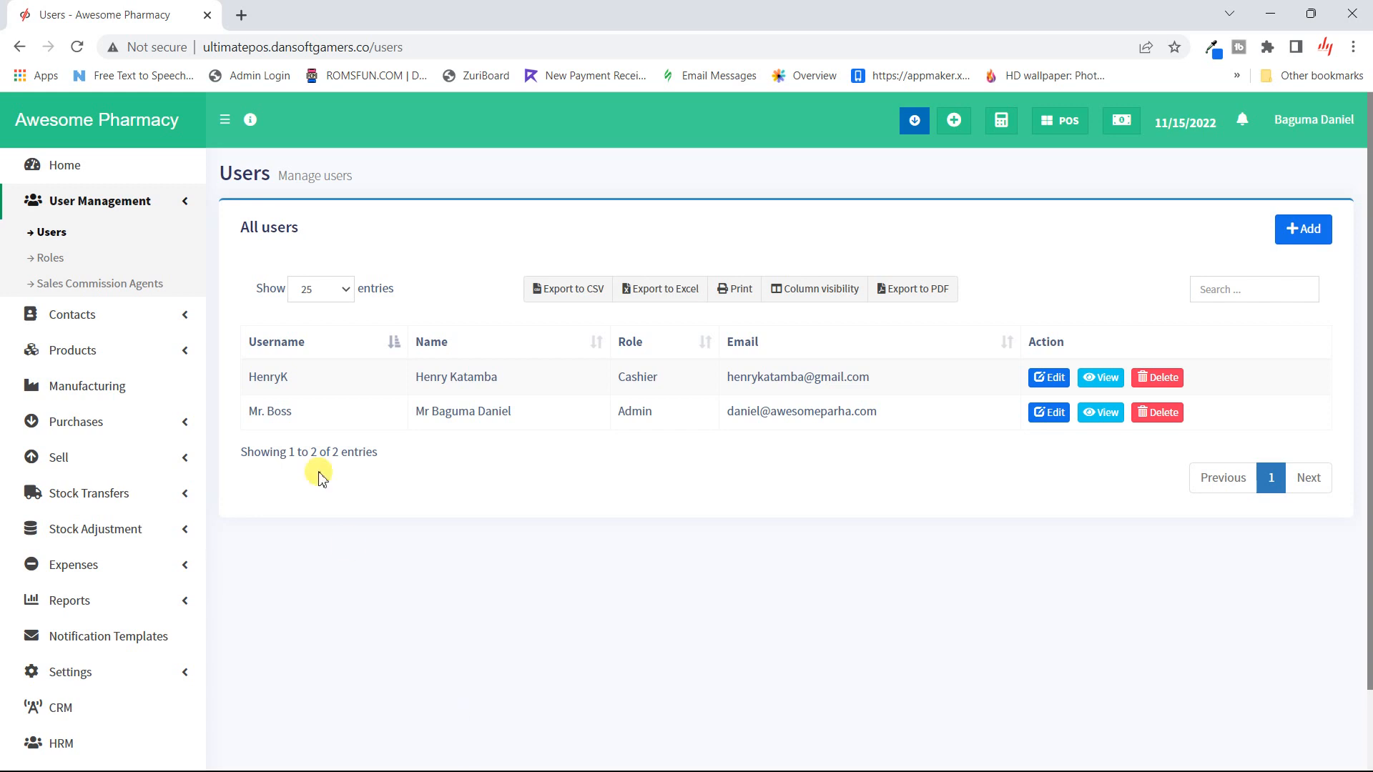
- Start a new sales commission agent and enter the agent's first and last name
{"action": "left_click", "coordinate": [142, 295]}
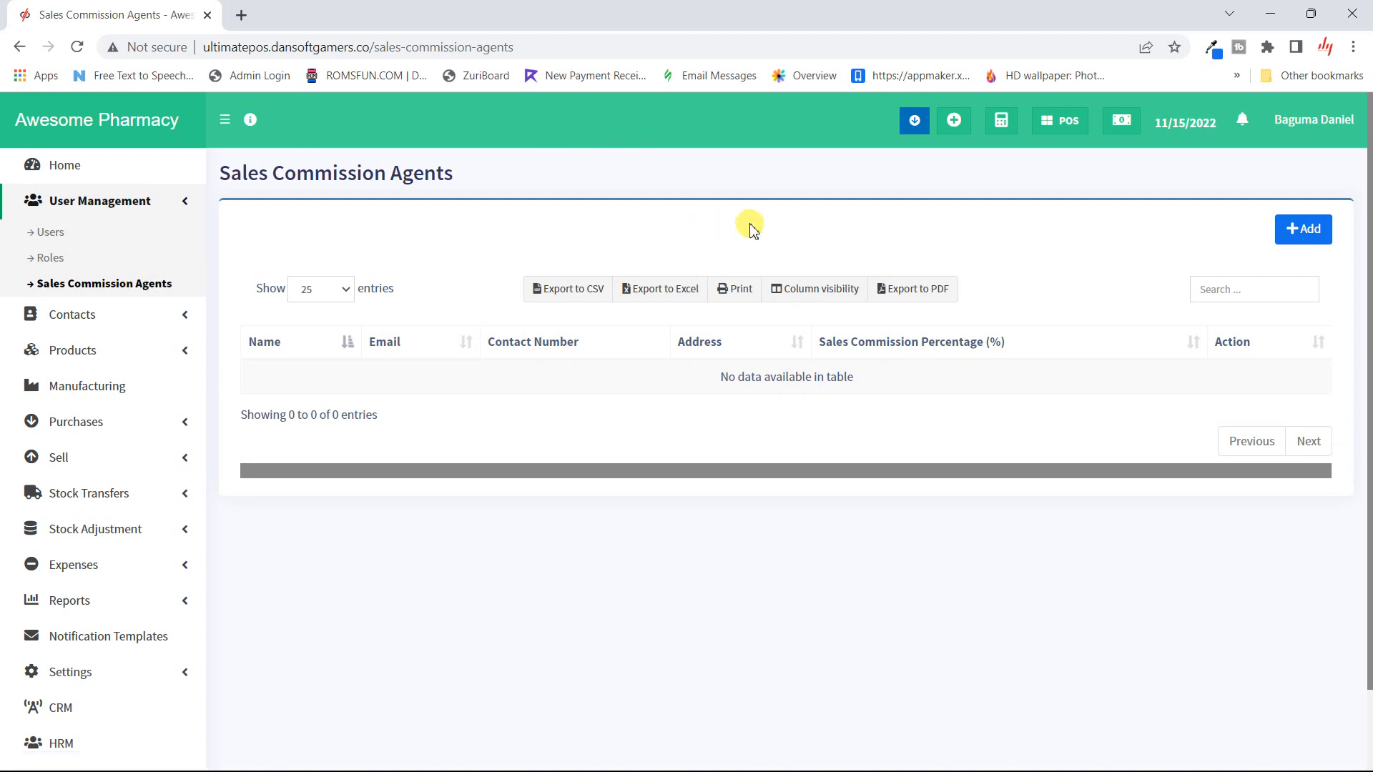
{"action": "left_click", "coordinate": [1287, 233]}
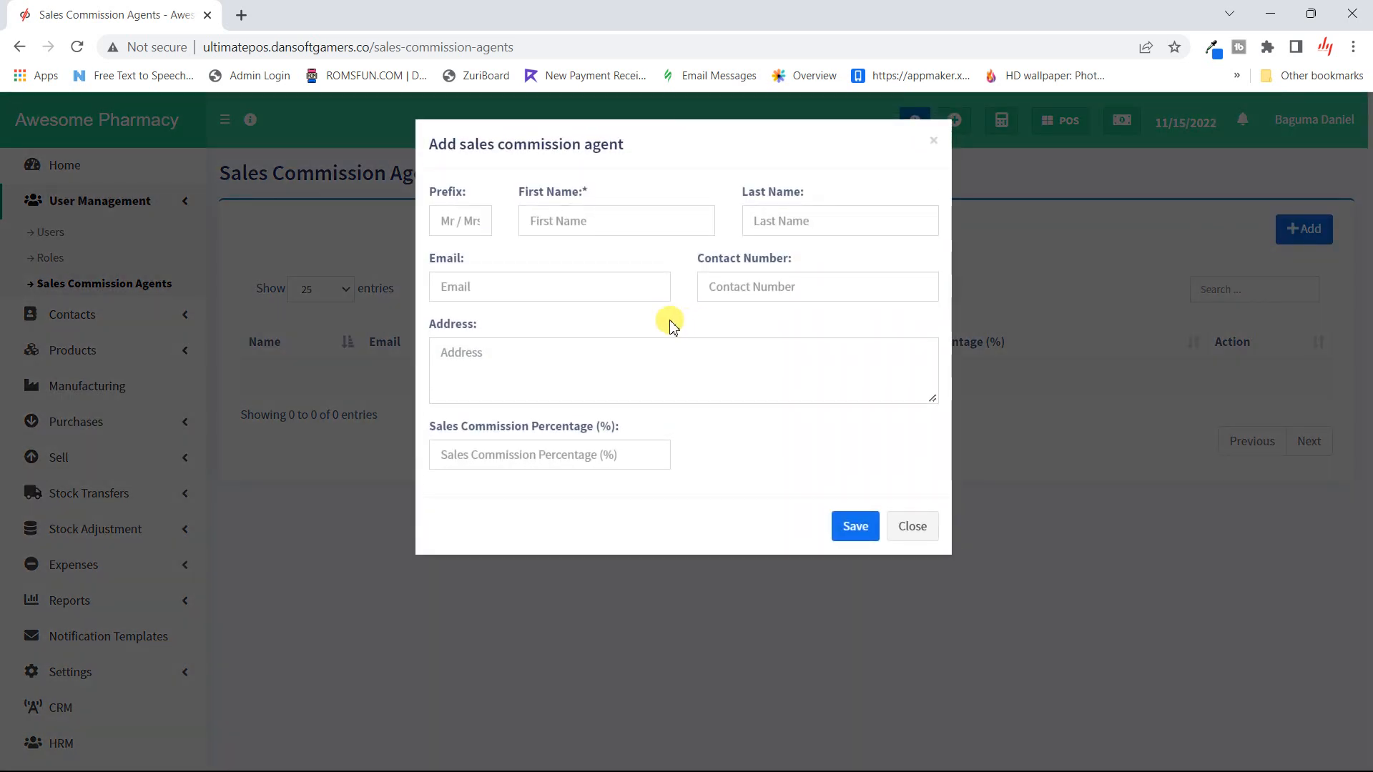
{"action": "left_click", "coordinate": [591, 221]}
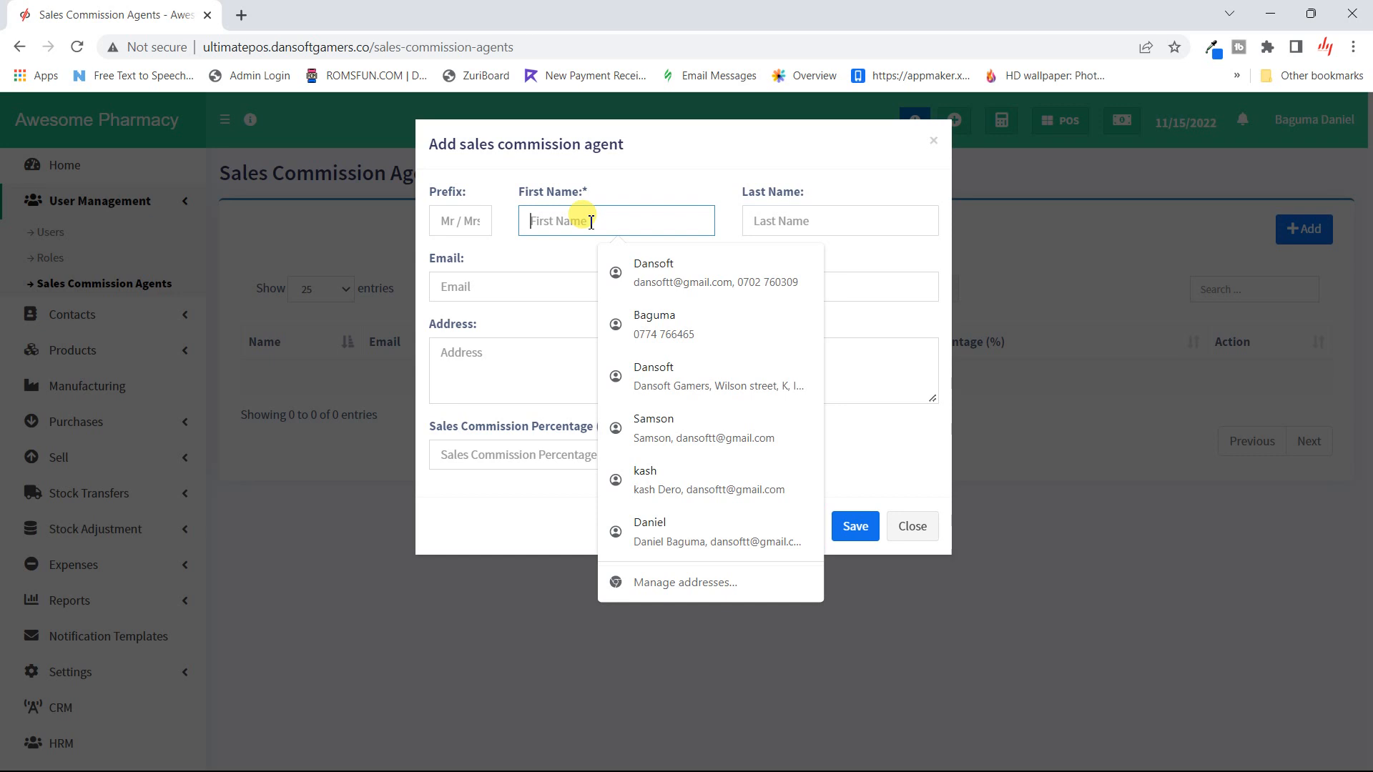
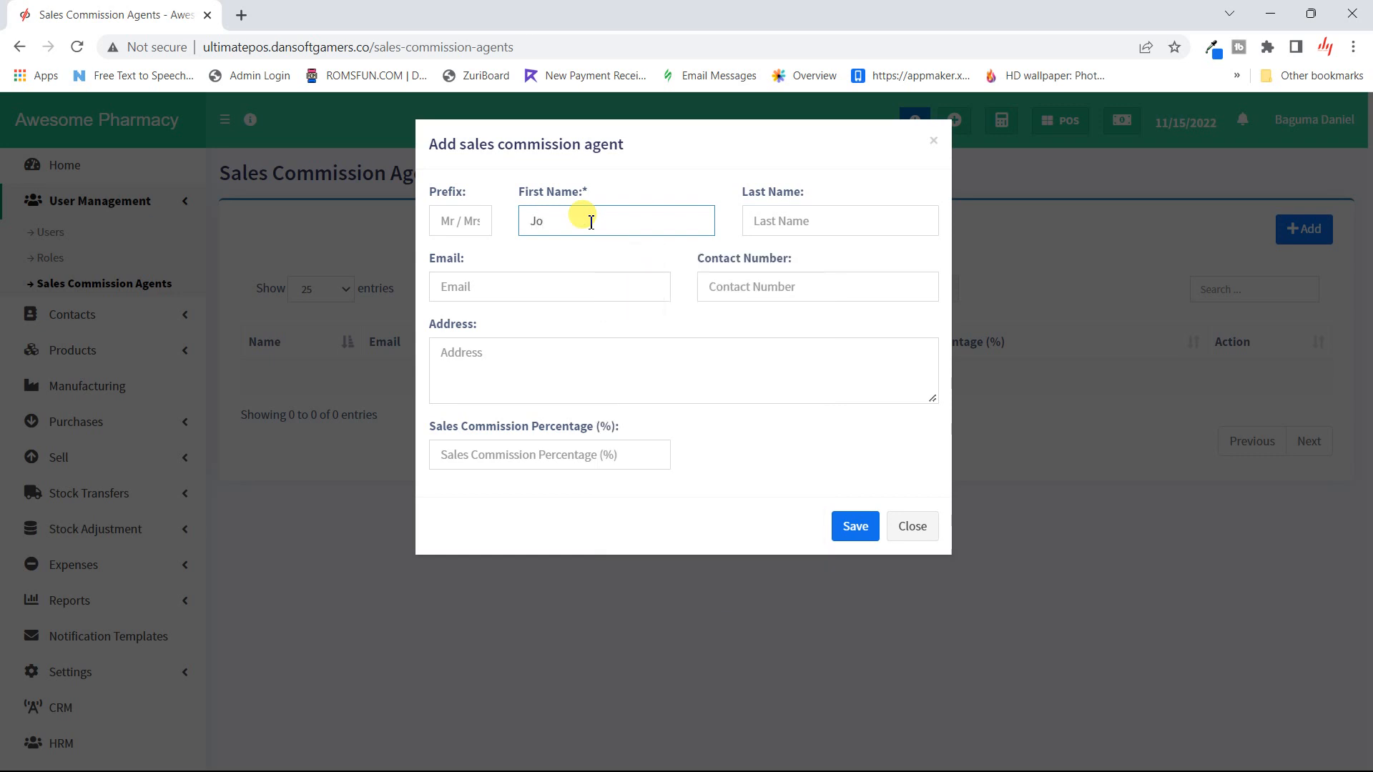
{"action": "left_click", "coordinate": [882, 228]}
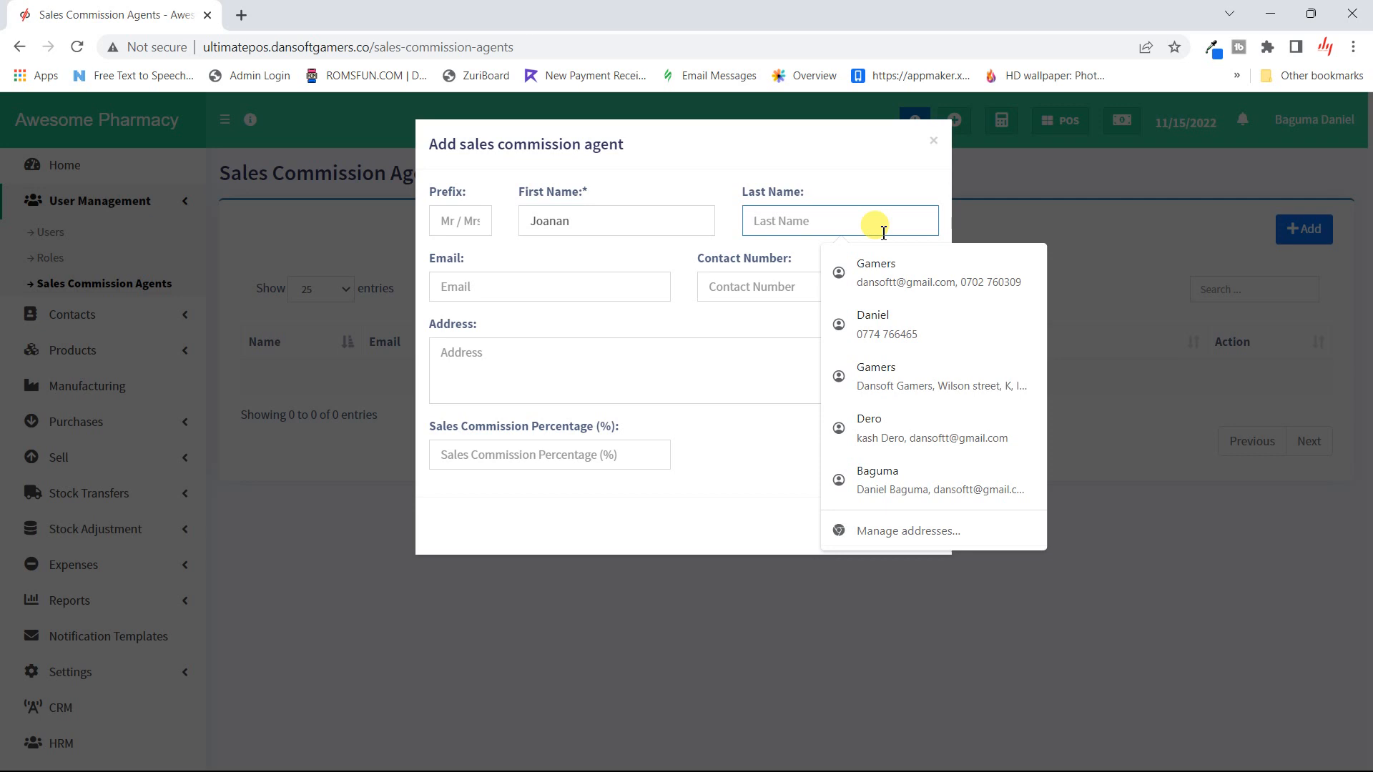
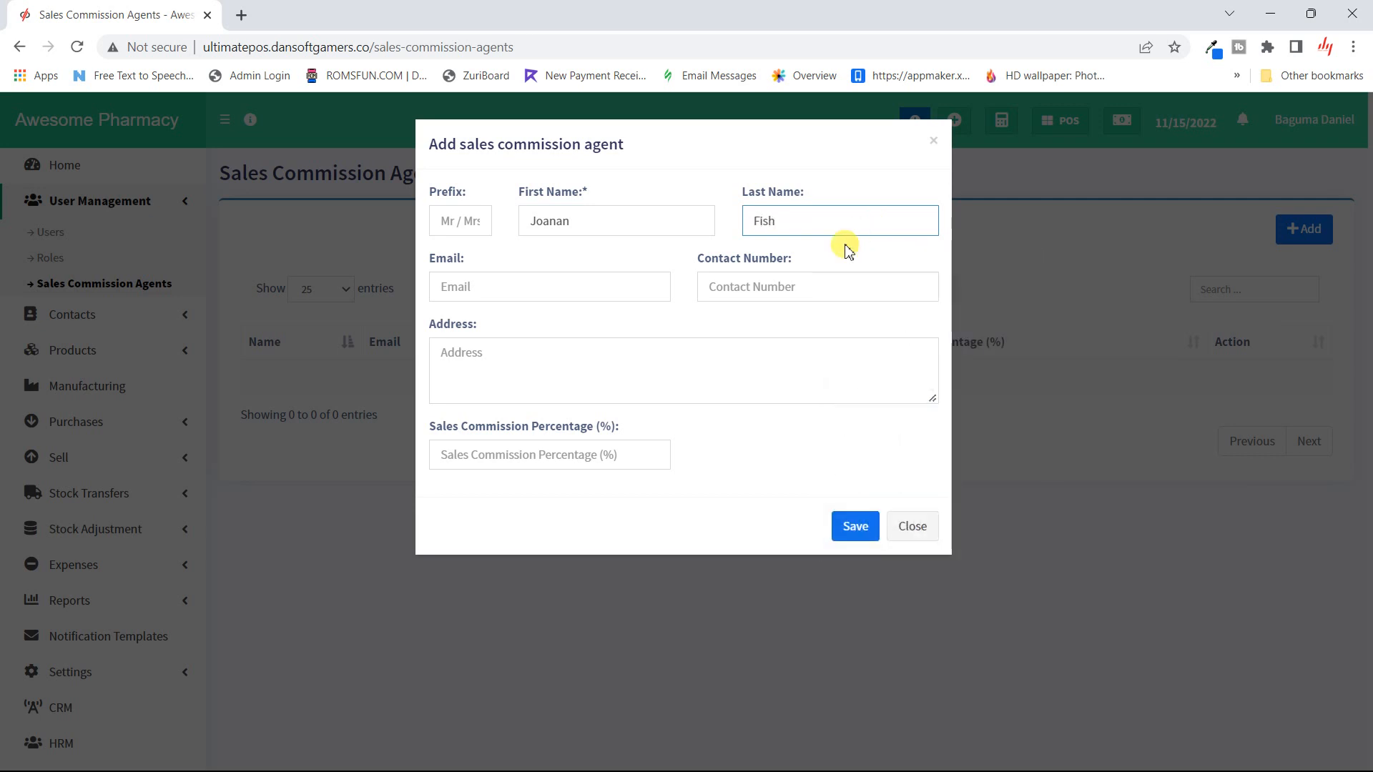
- Fill in the agent's e-mail, contact number and address, set 5% commission, and save
{"action": "left_click", "coordinate": [517, 288]}
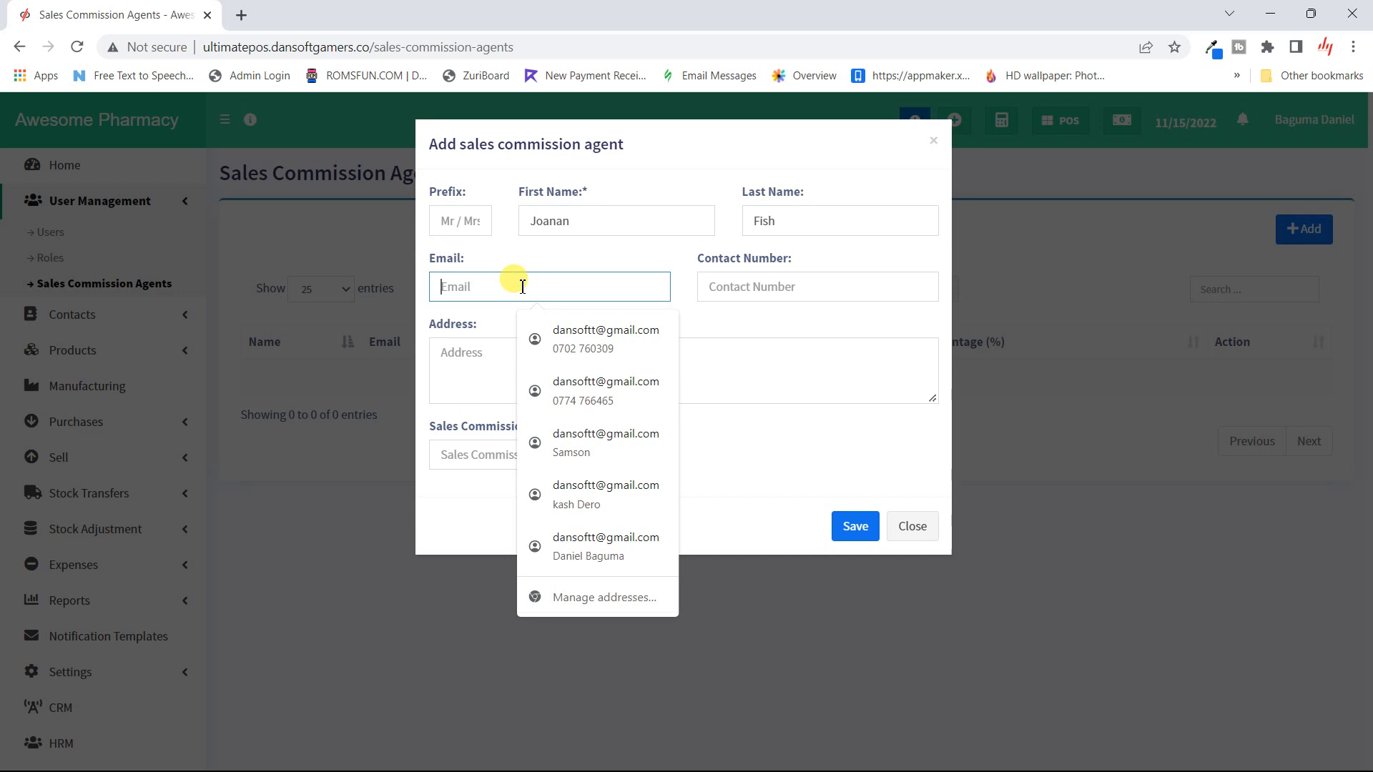
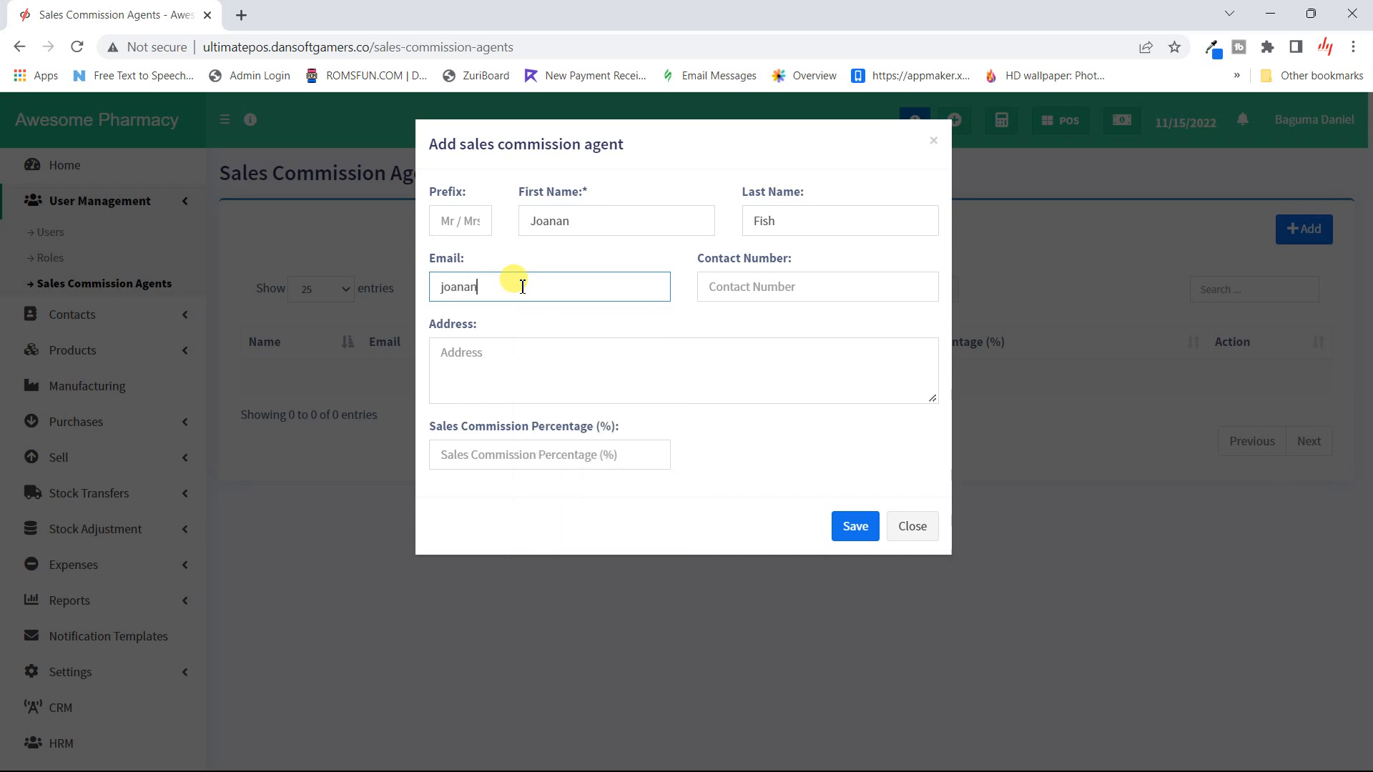
{"action": "left_click", "coordinate": [838, 287]}
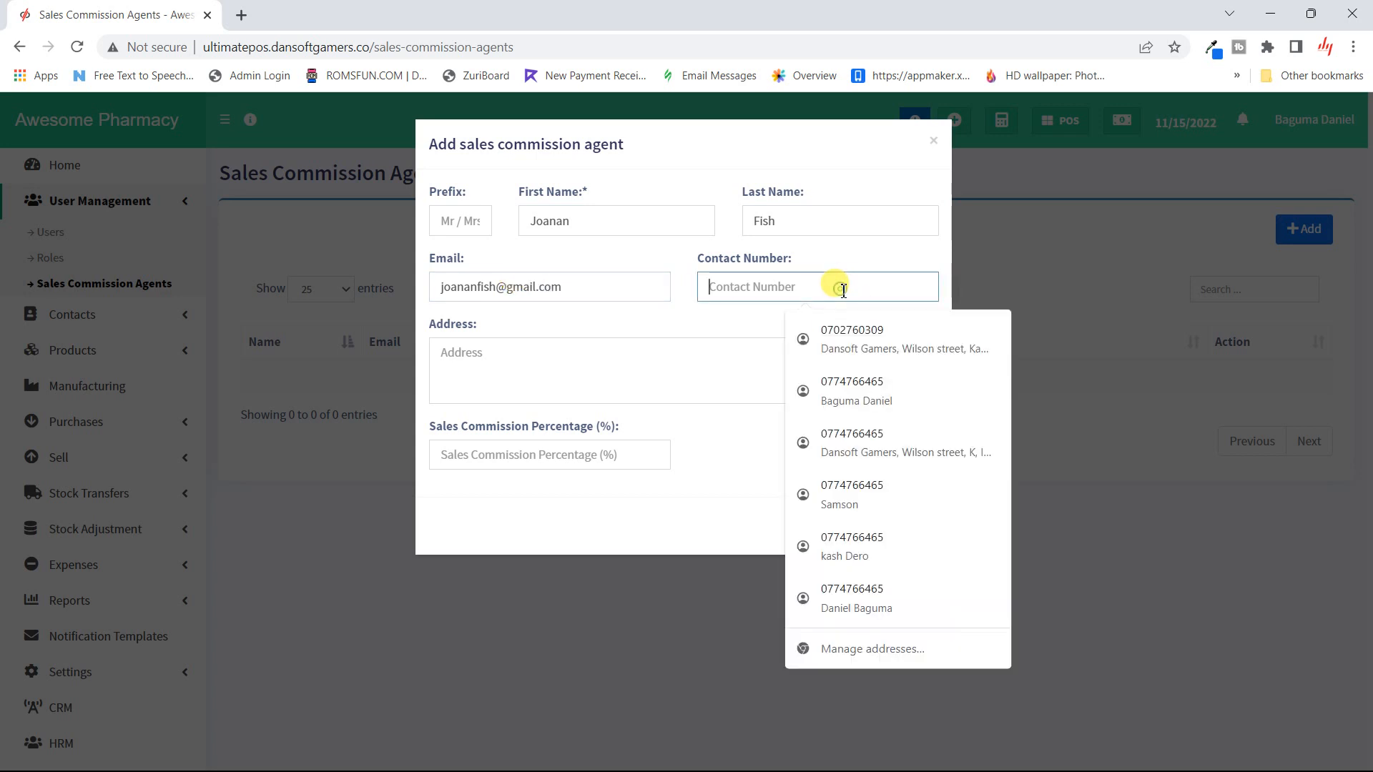
{"action": "type", "text": "07"}
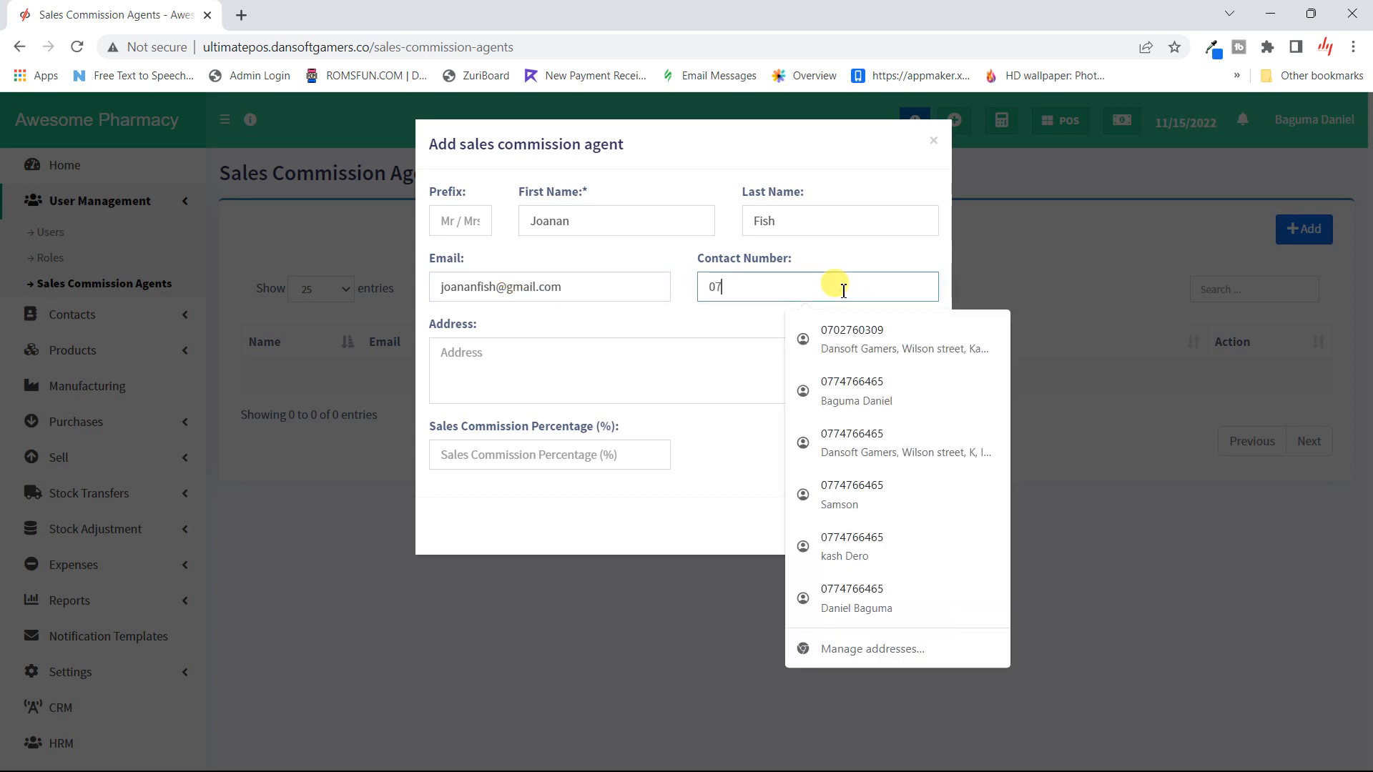
{"action": "type", "text": "44444444"}
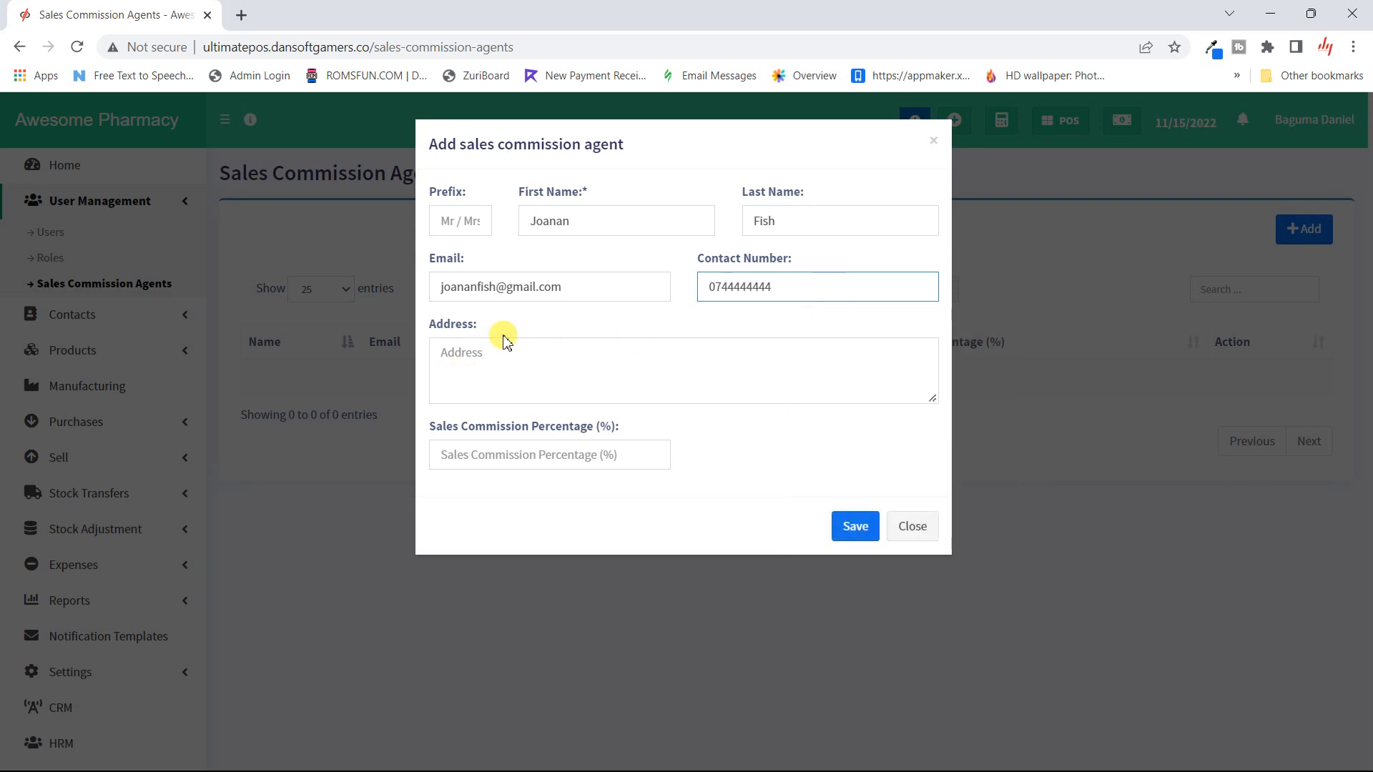
{"action": "left_click", "coordinate": [528, 379]}
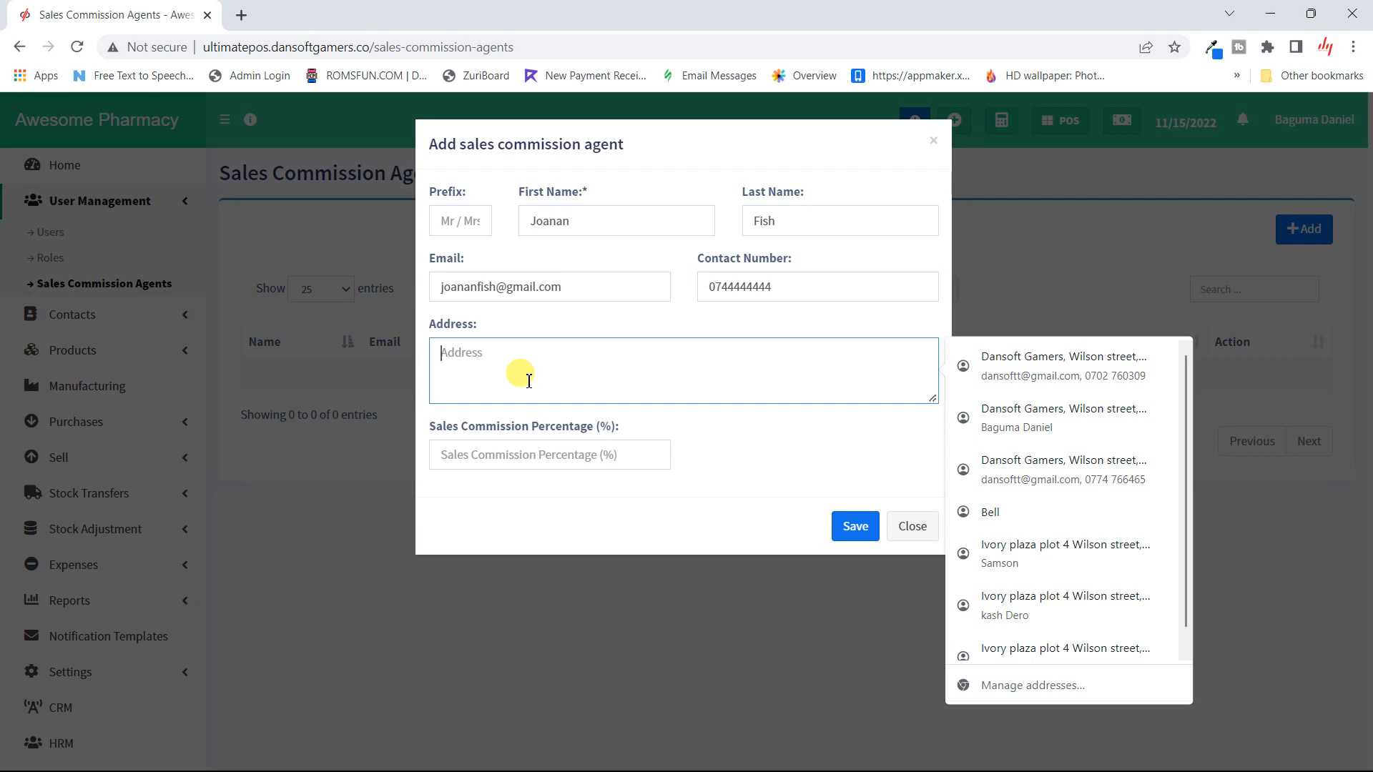
{"action": "type", "text": "Park"}
{"action": "left_click", "coordinate": [764, 438]}
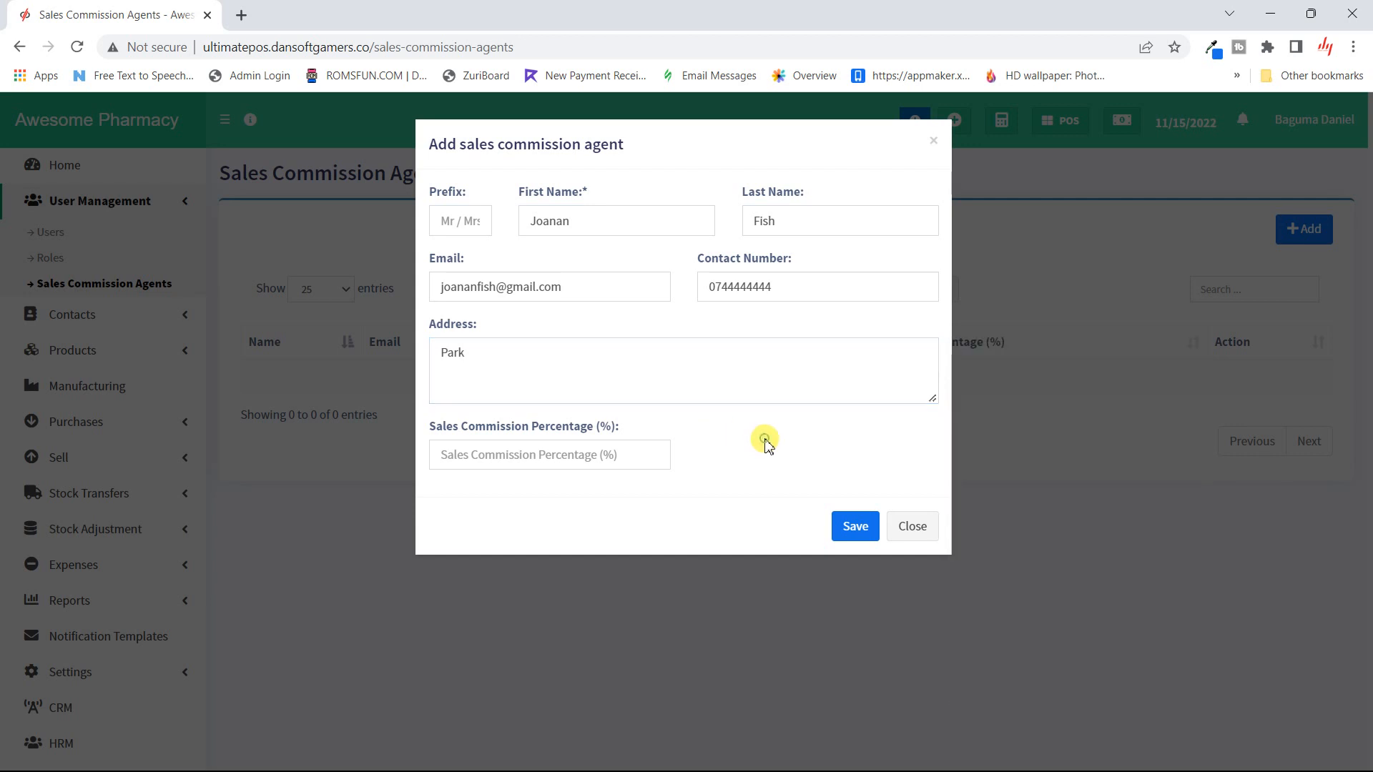
{"action": "left_click", "coordinate": [622, 456]}
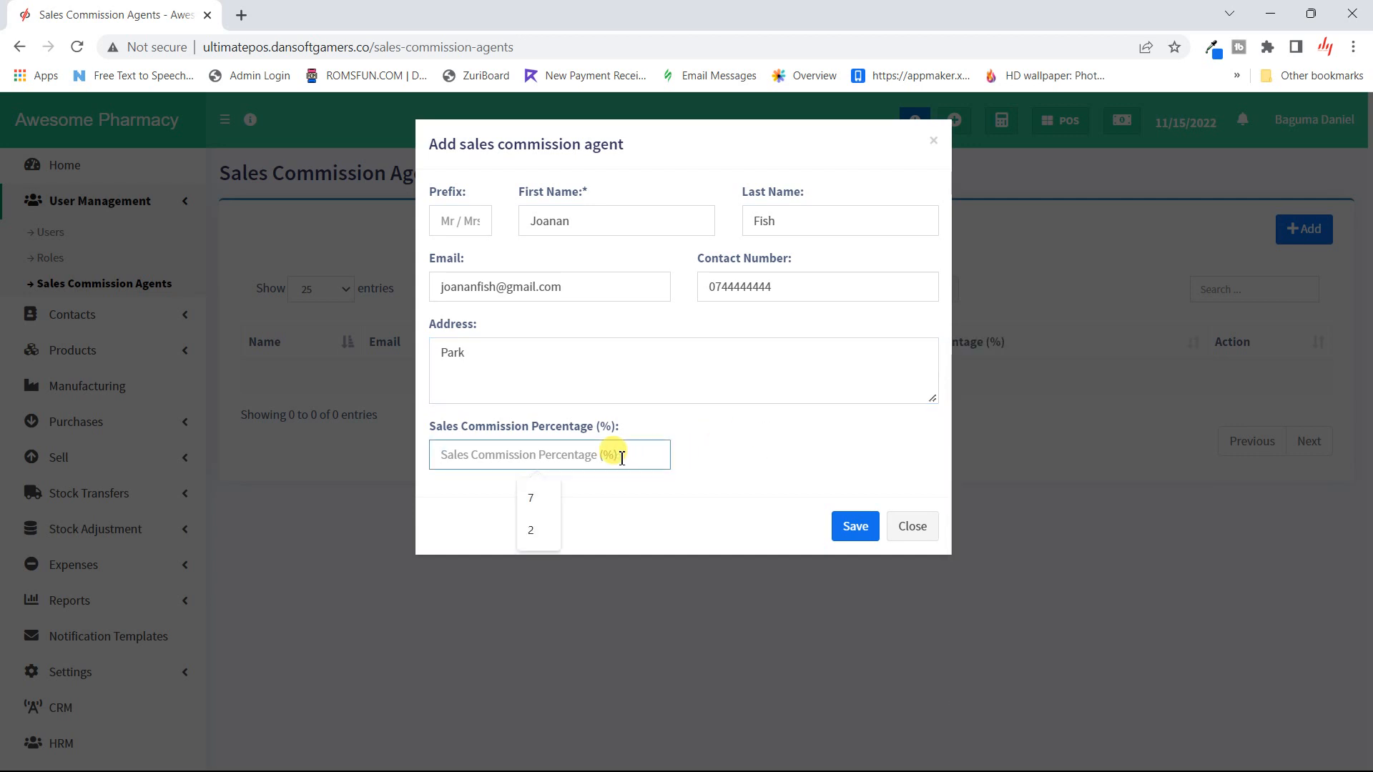
{"action": "type", "text": "5"}
{"action": "left_click", "coordinate": [856, 529]}
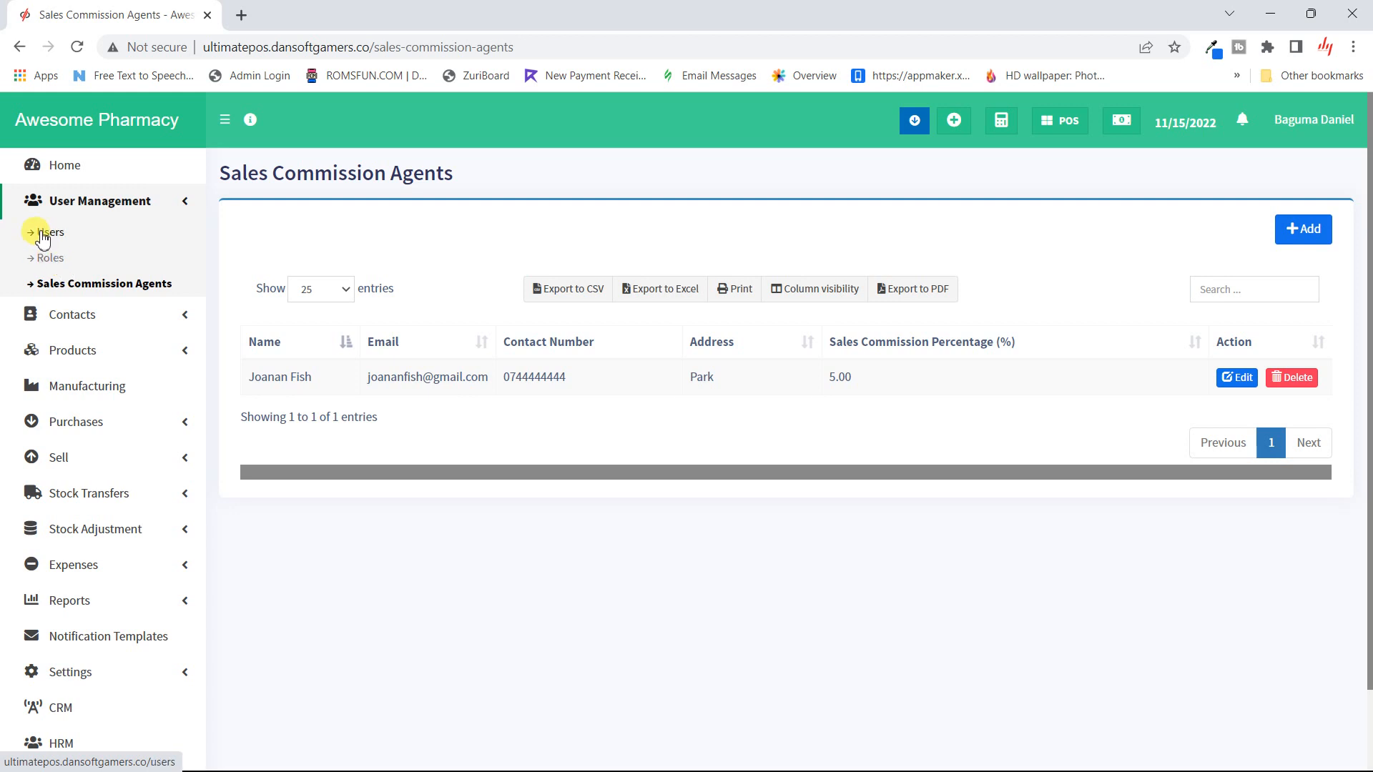
- Open the cashier's View User profile and scroll through it to the HRM salary details
{"action": "left_click", "coordinate": [43, 234]}
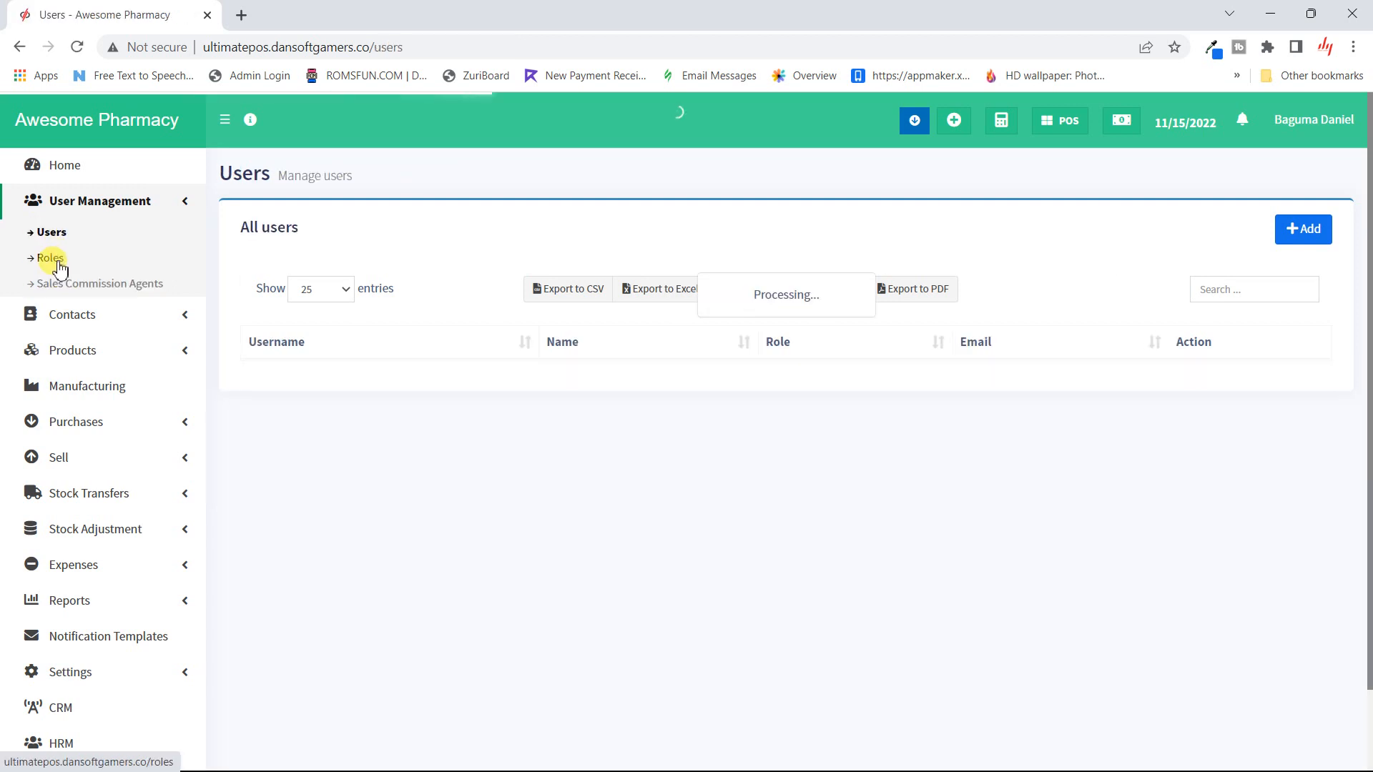
{"action": "left_click", "coordinate": [51, 259]}
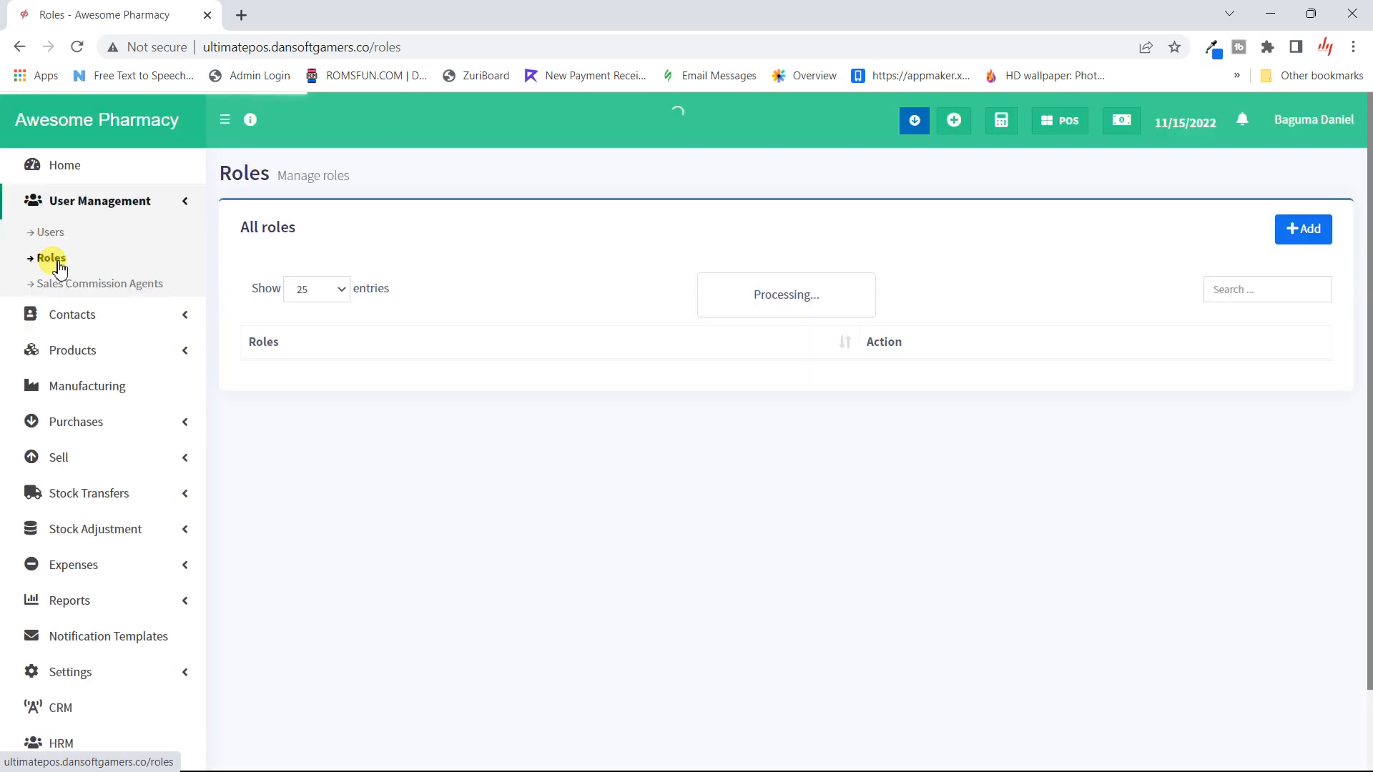
{"action": "left_click", "coordinate": [58, 240]}
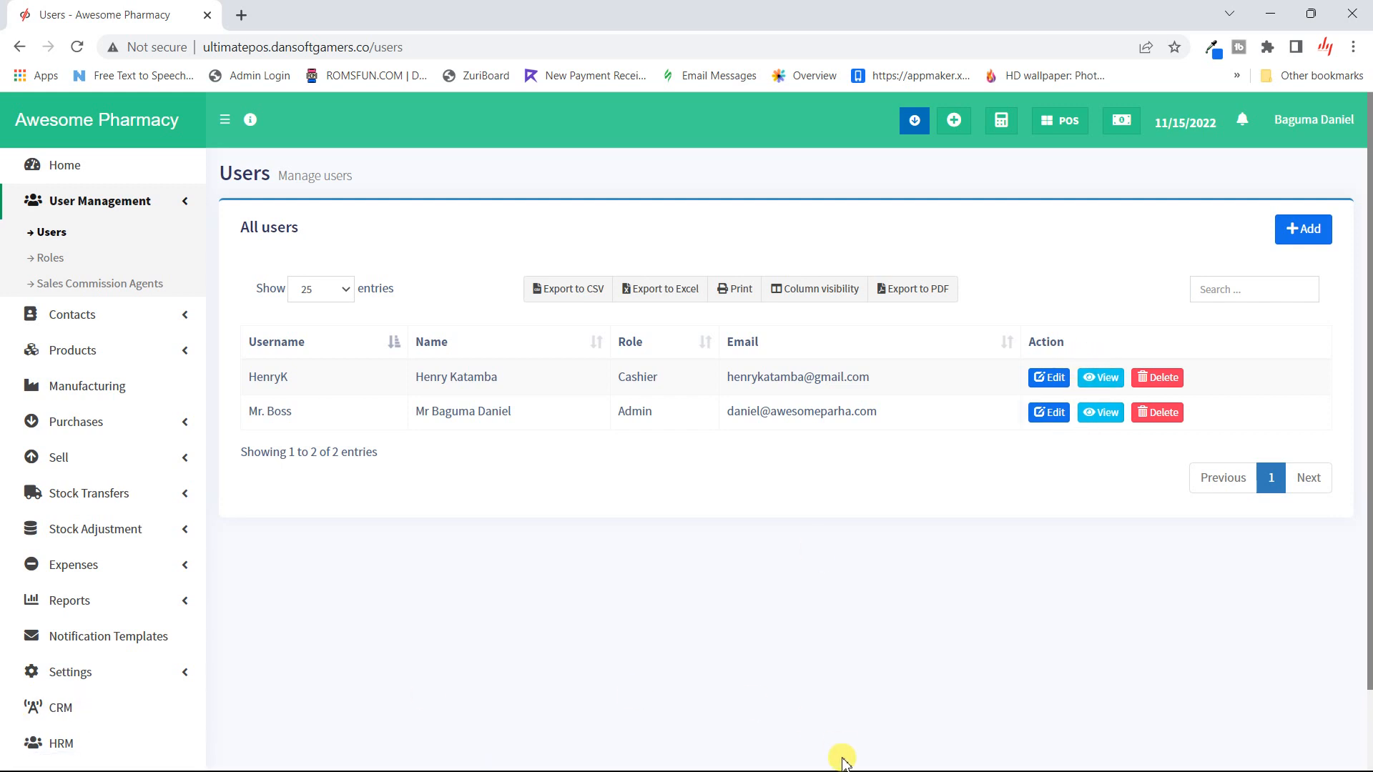
{"action": "left_click", "coordinate": [1108, 381]}
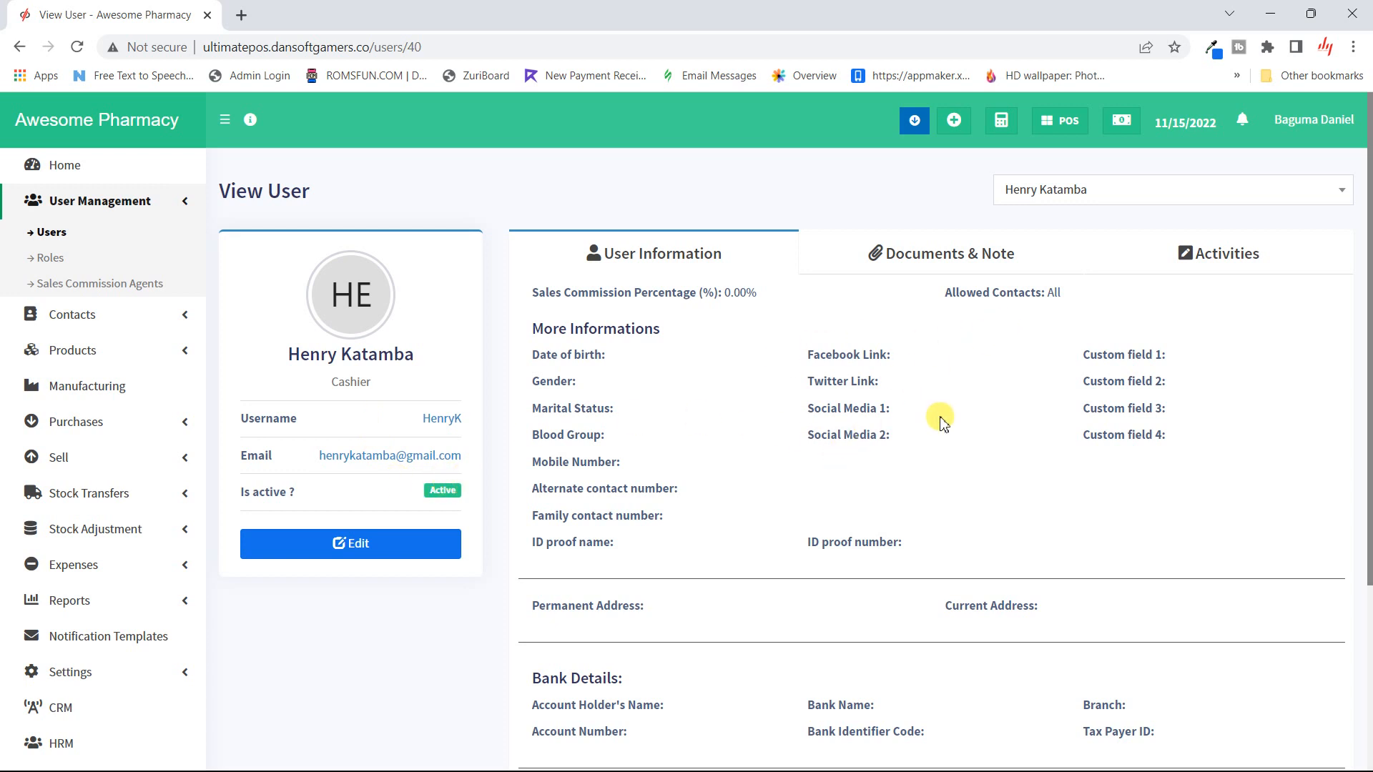
{"action": "scroll", "coordinate": [938, 435], "scroll_direction": "down", "scroll_amount": 2}
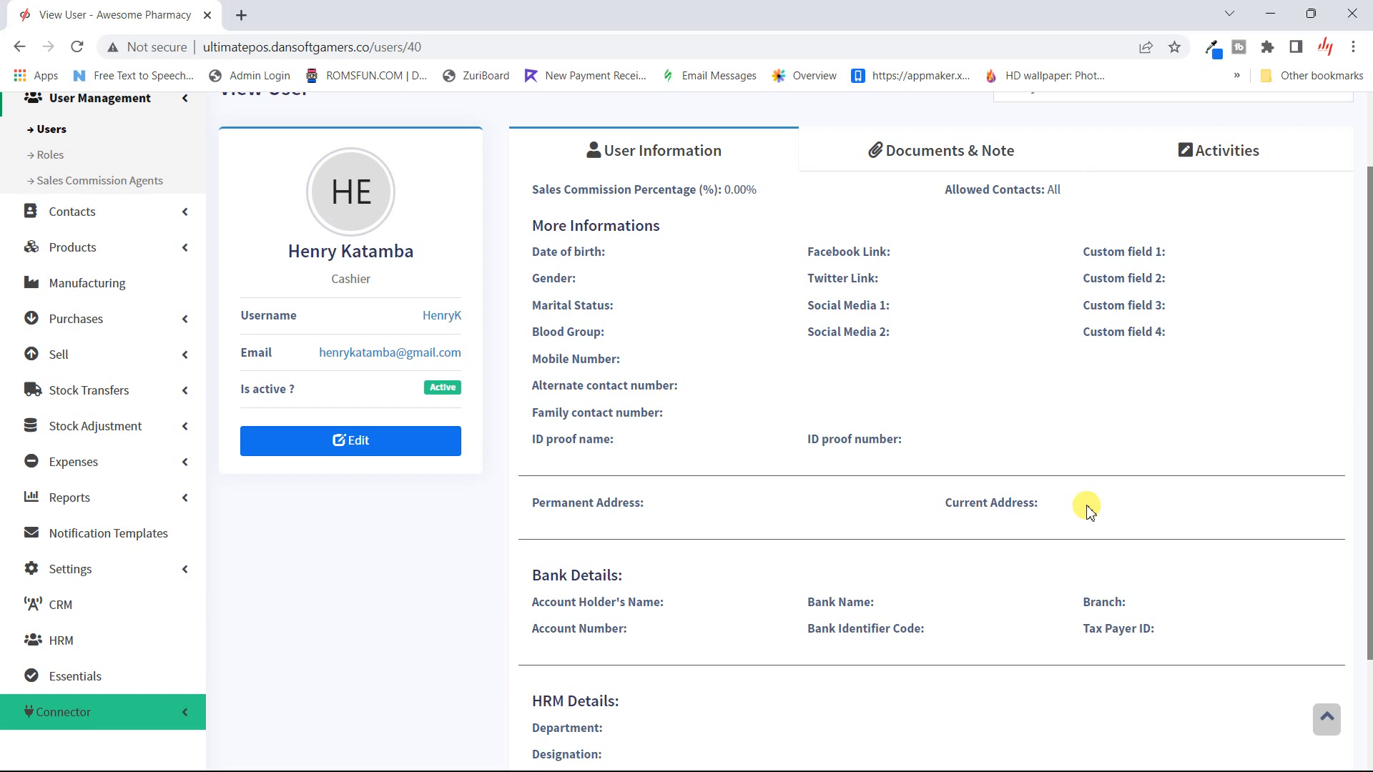
{"action": "scroll", "coordinate": [1087, 511], "scroll_direction": "down", "scroll_amount": 2}
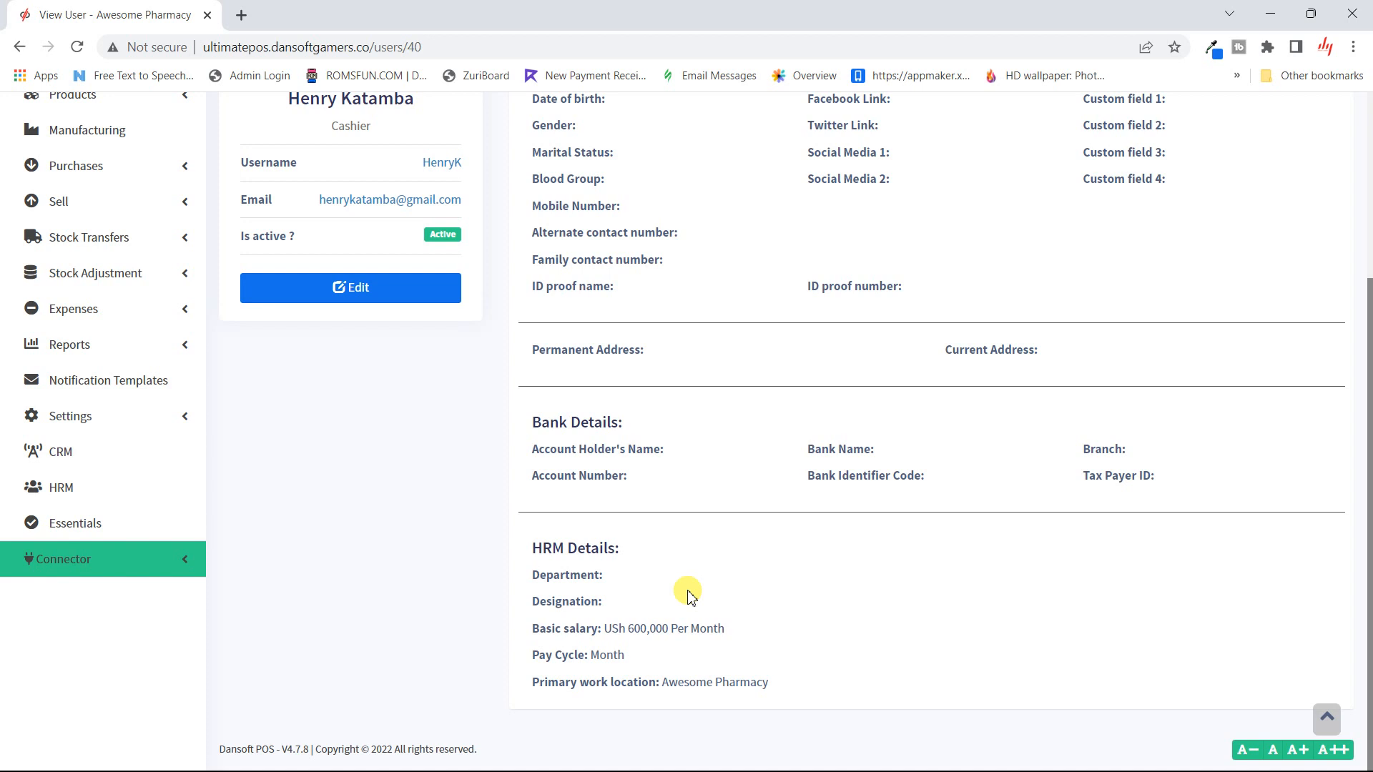
{"action": "scroll", "coordinate": [687, 597], "scroll_direction": "up", "scroll_amount": 3}
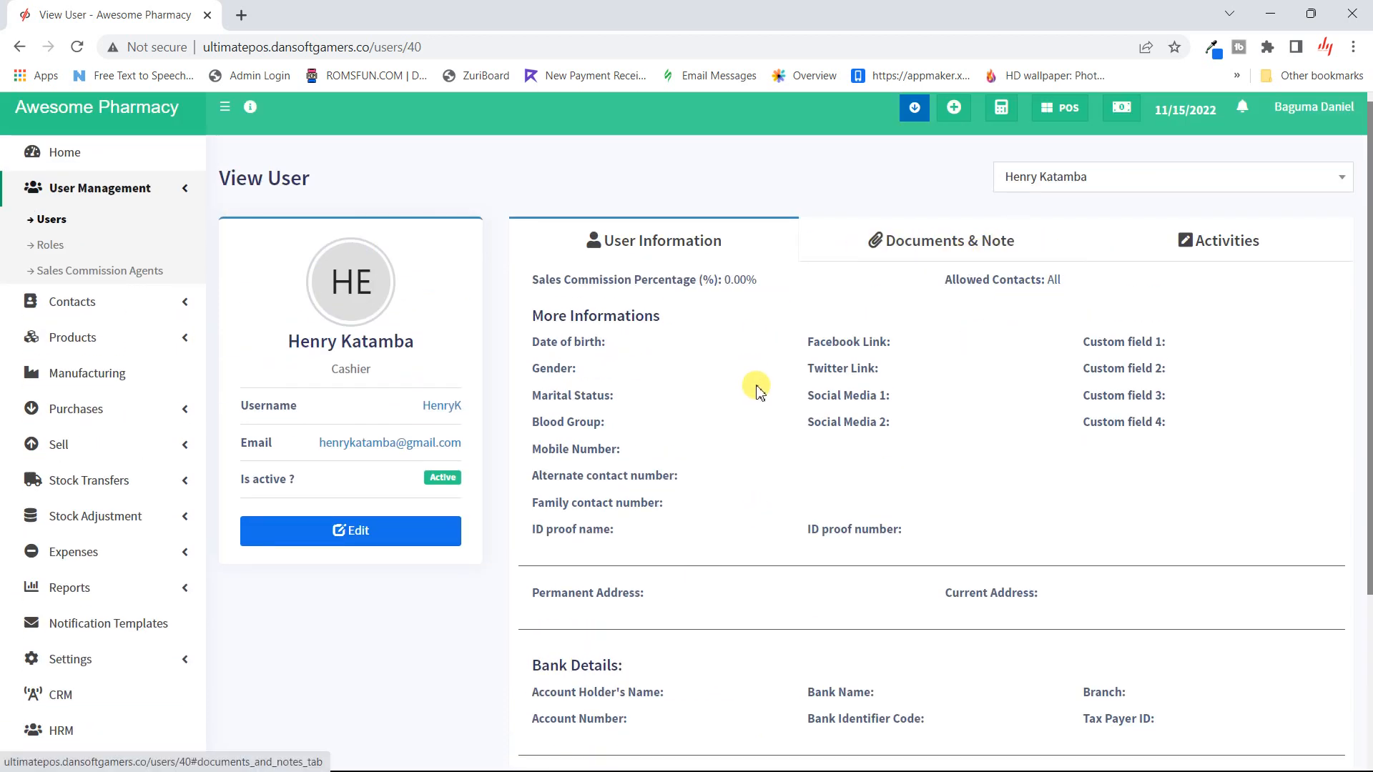
- Check the cashier's Documents & Note tab, discard a new note, and view the Activities log
{"action": "left_click", "coordinate": [885, 239]}
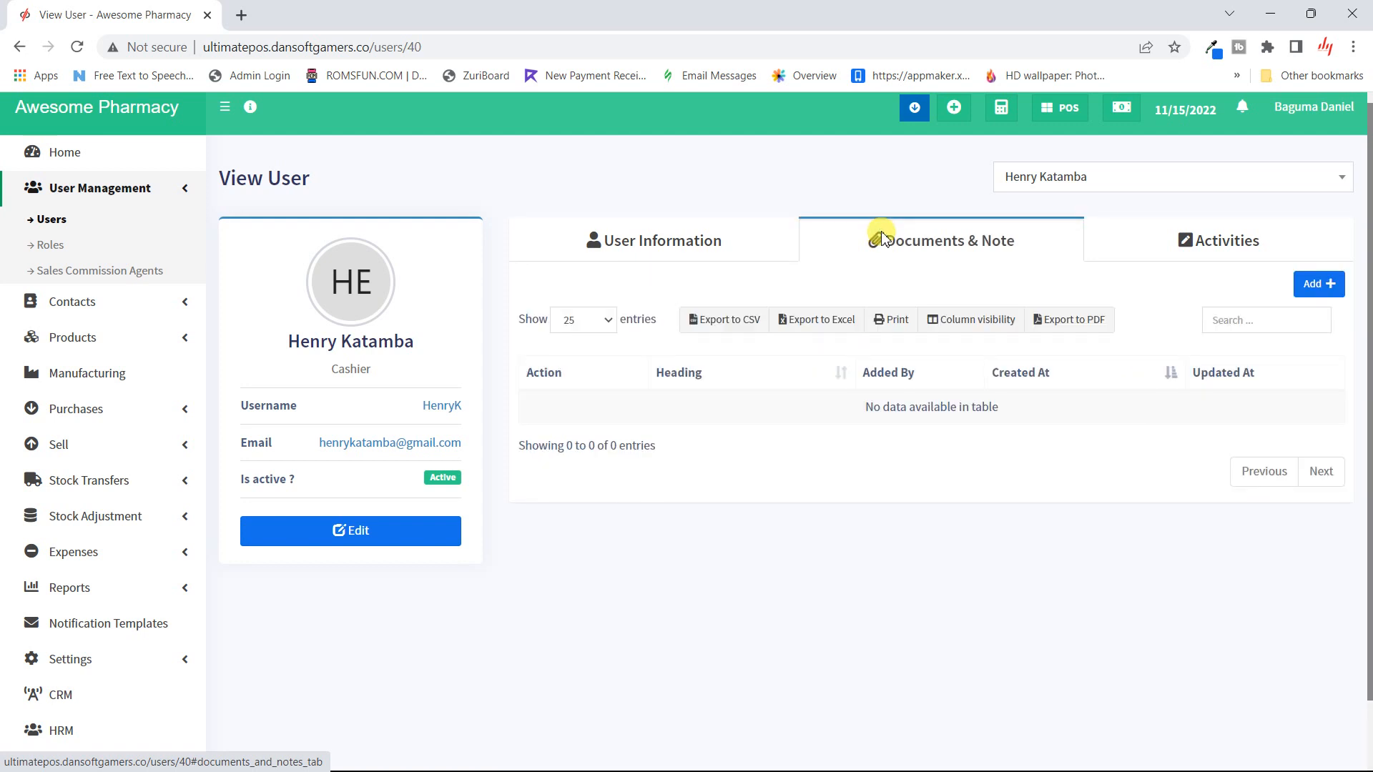
{"action": "left_click", "coordinate": [1327, 288]}
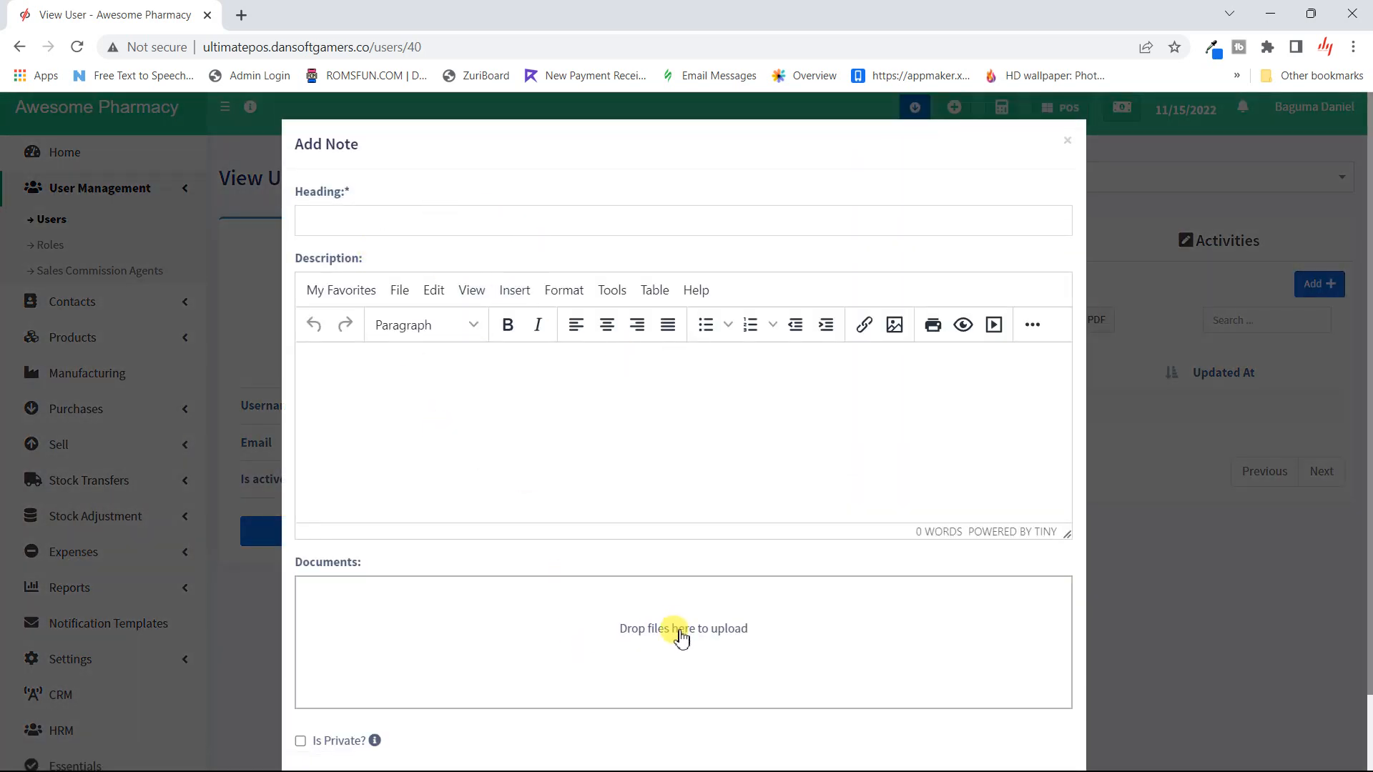
{"action": "left_click", "coordinate": [1066, 146]}
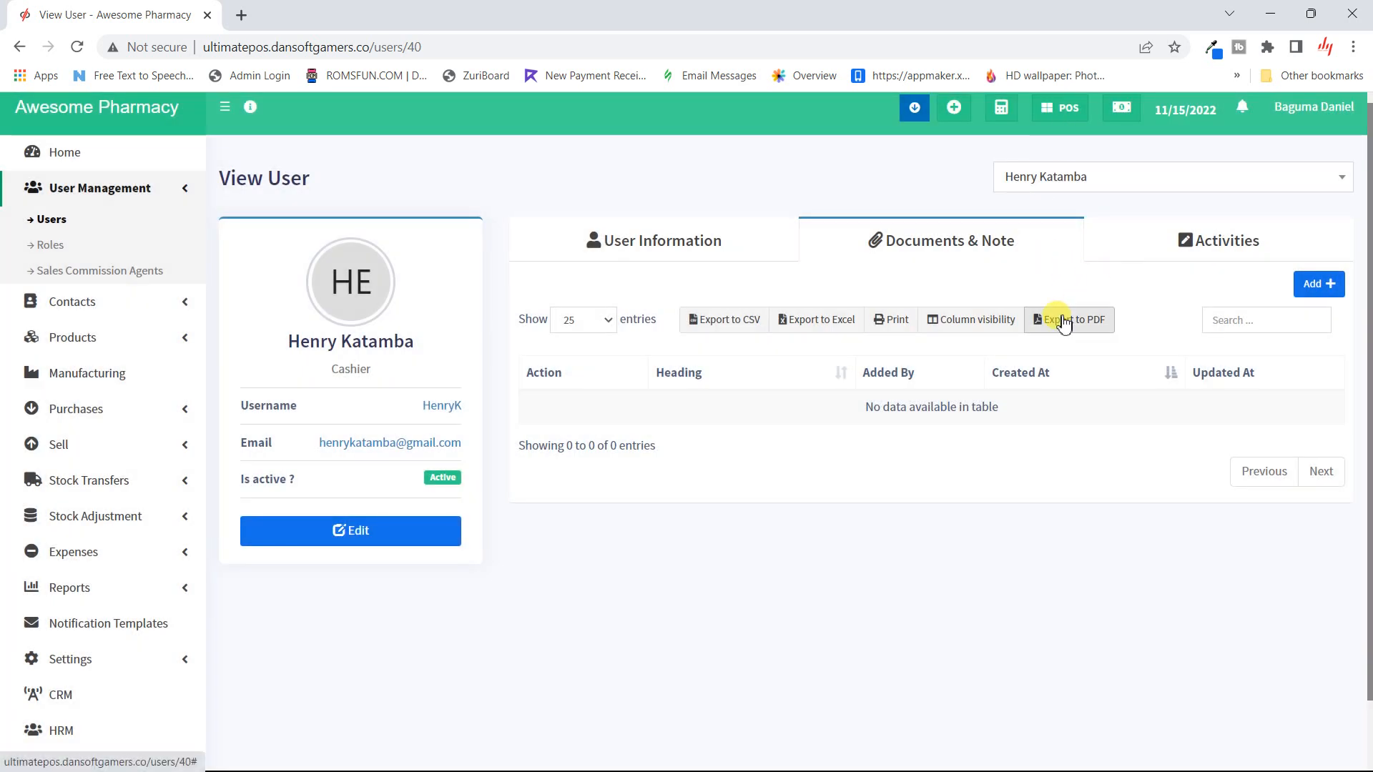
{"action": "left_click", "coordinate": [1162, 247]}
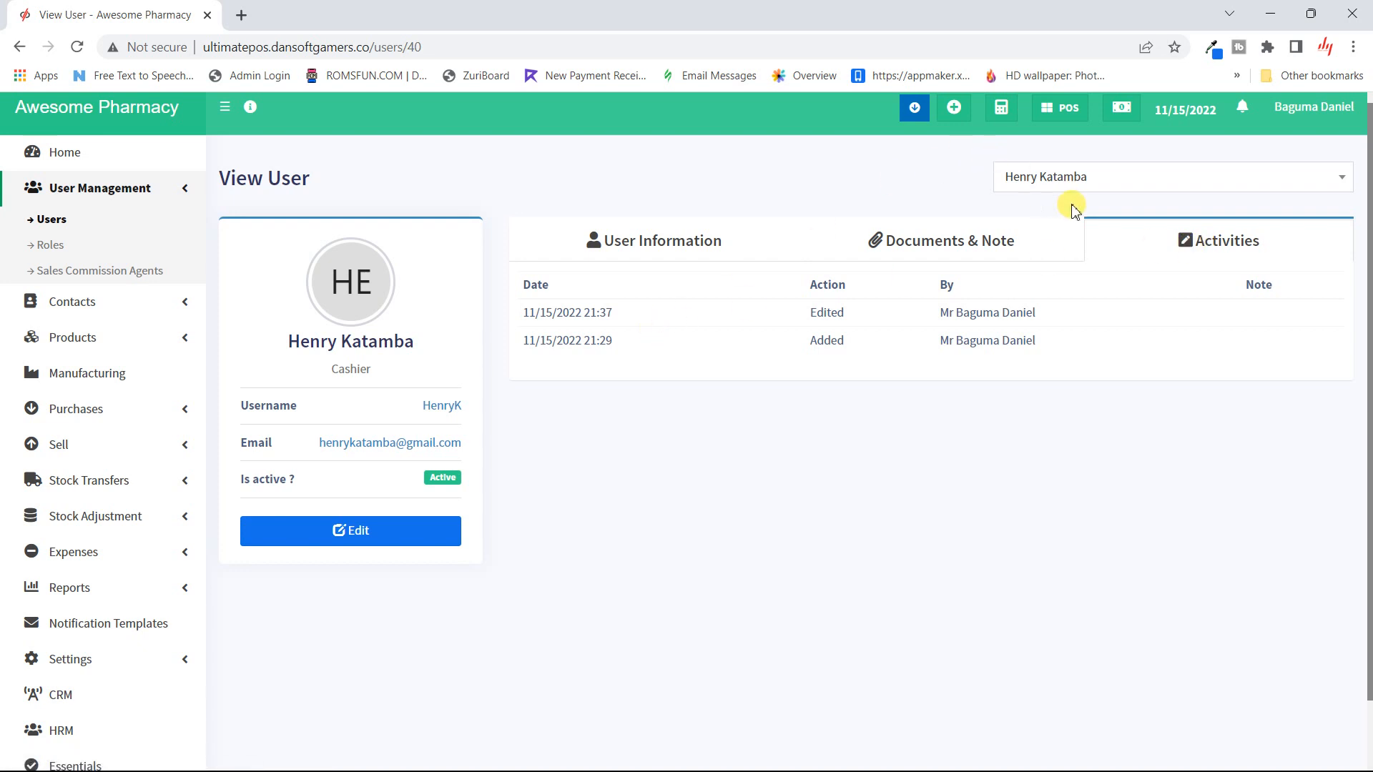
{"action": "left_click", "coordinate": [1107, 188]}
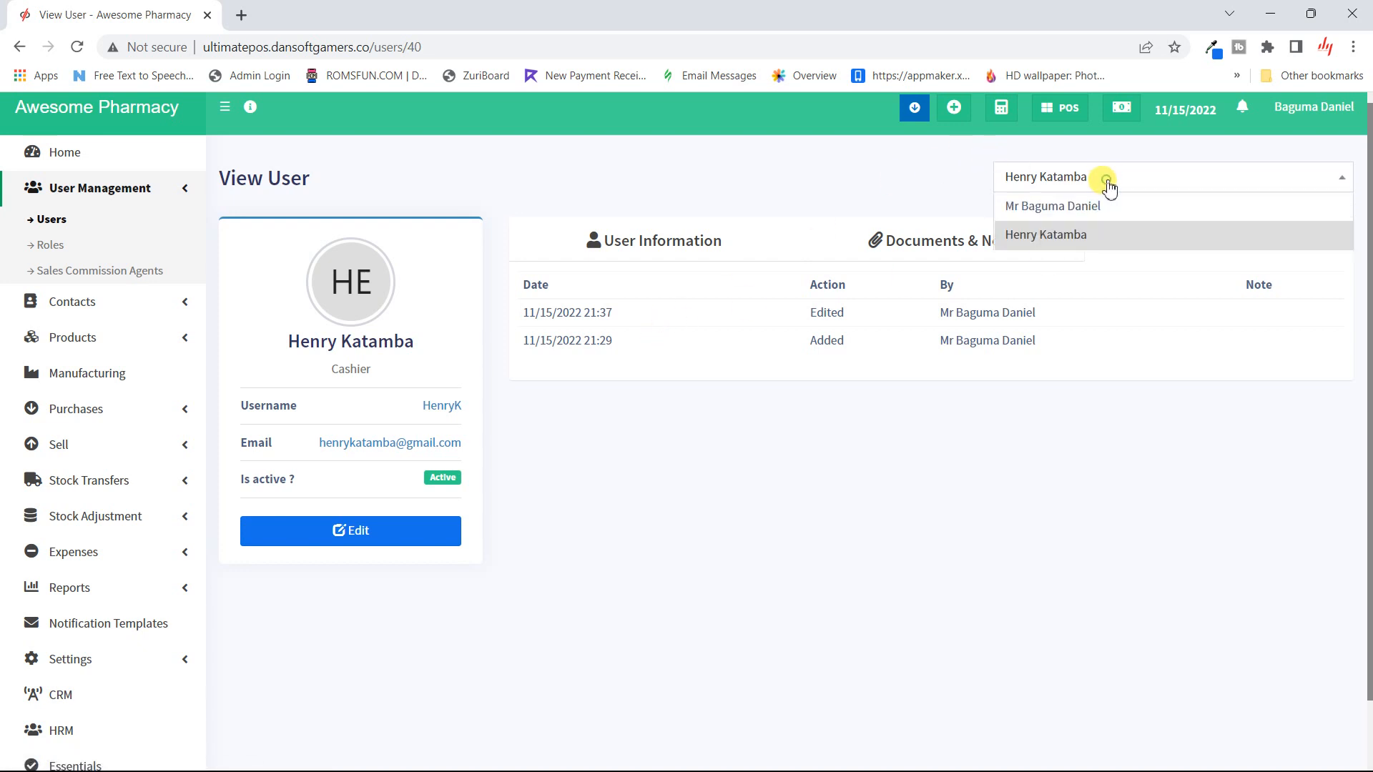
- Switch the profile view to the admin user and review its User Information section
{"action": "left_click", "coordinate": [1073, 206]}
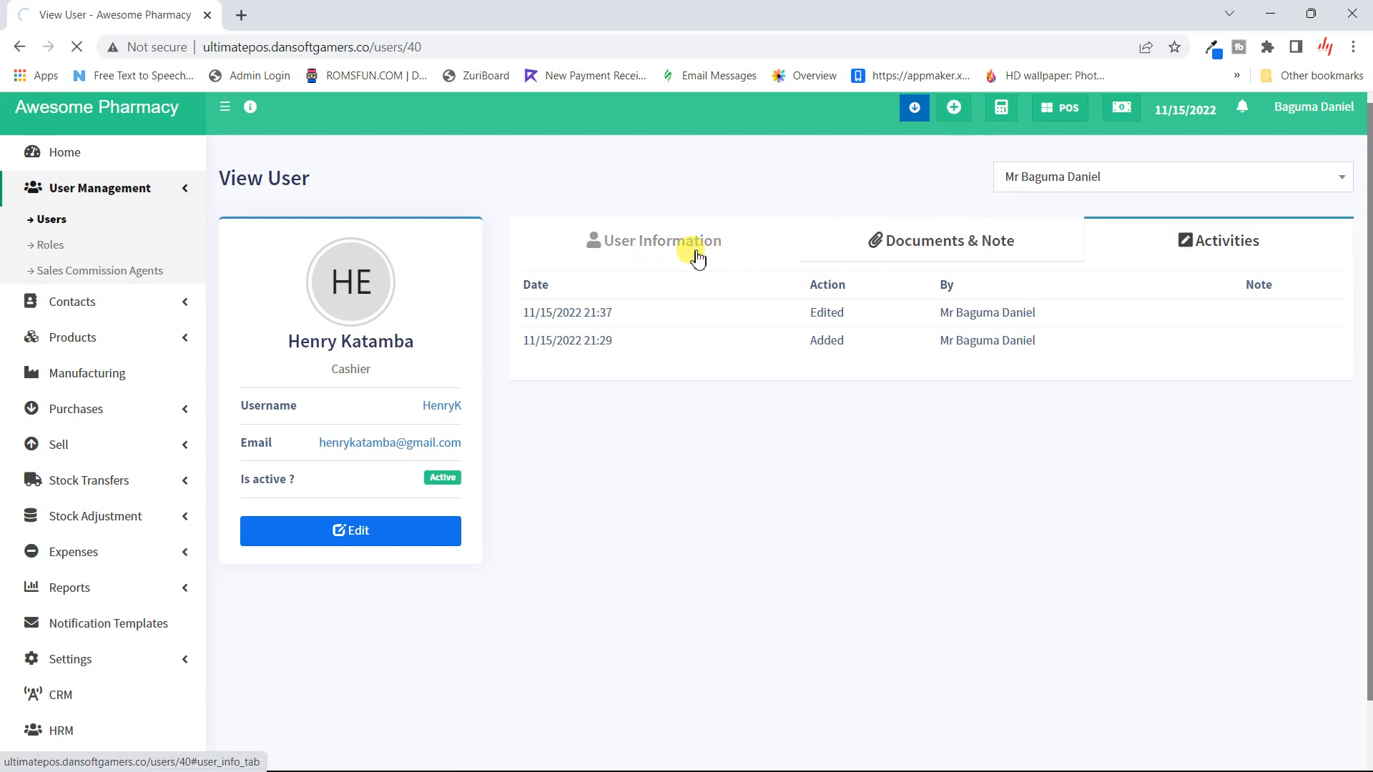
{"action": "left_click", "coordinate": [676, 243]}
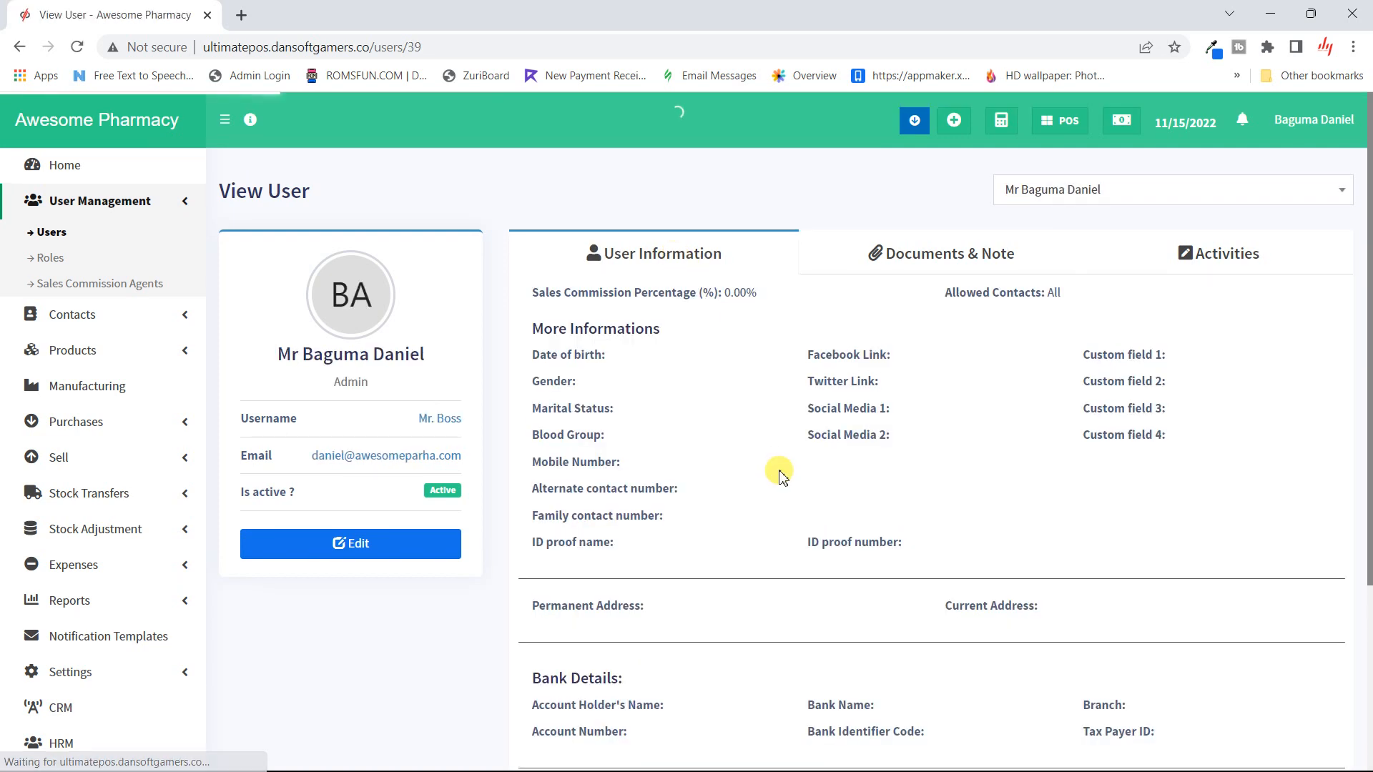
{"action": "scroll", "coordinate": [782, 476], "scroll_direction": "down", "scroll_amount": 4}
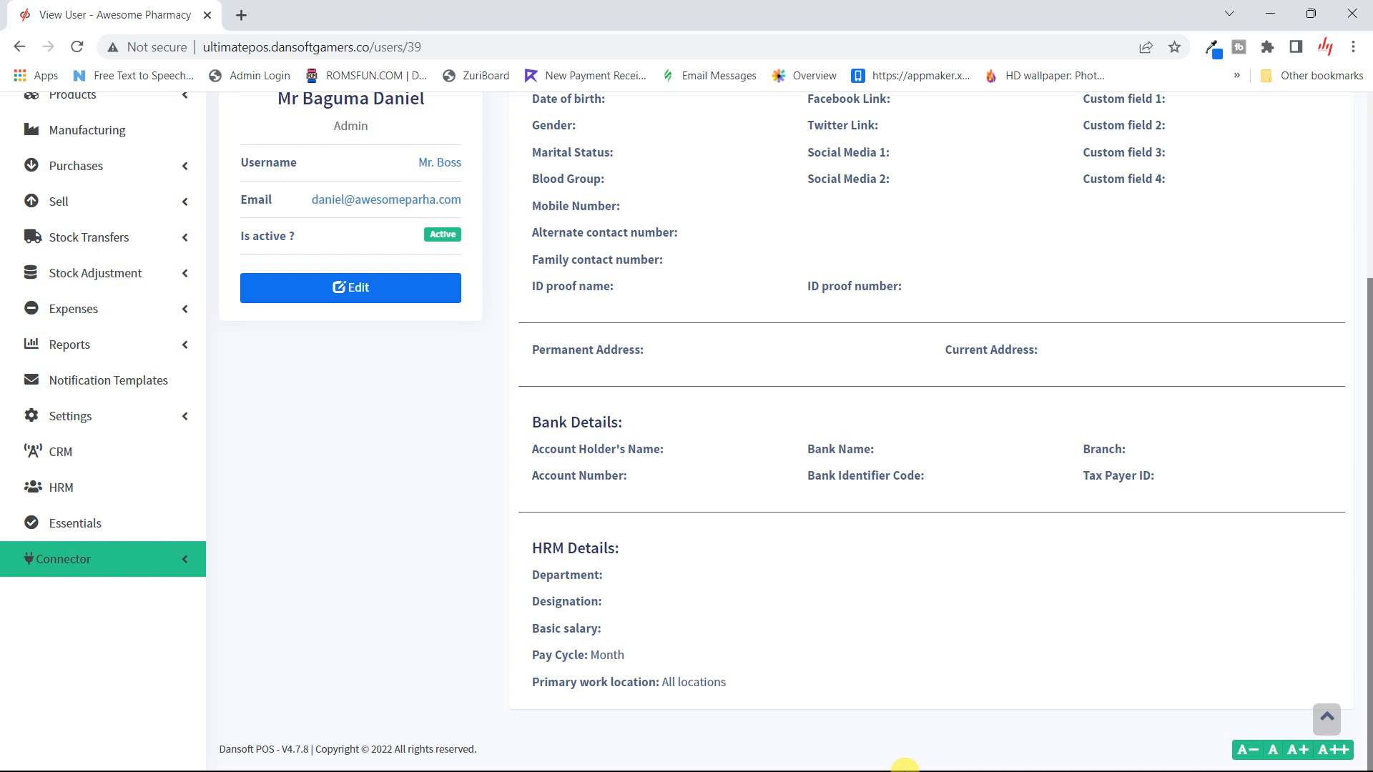
{"action": "scroll", "coordinate": [790, 419], "scroll_direction": "up", "scroll_amount": 4}
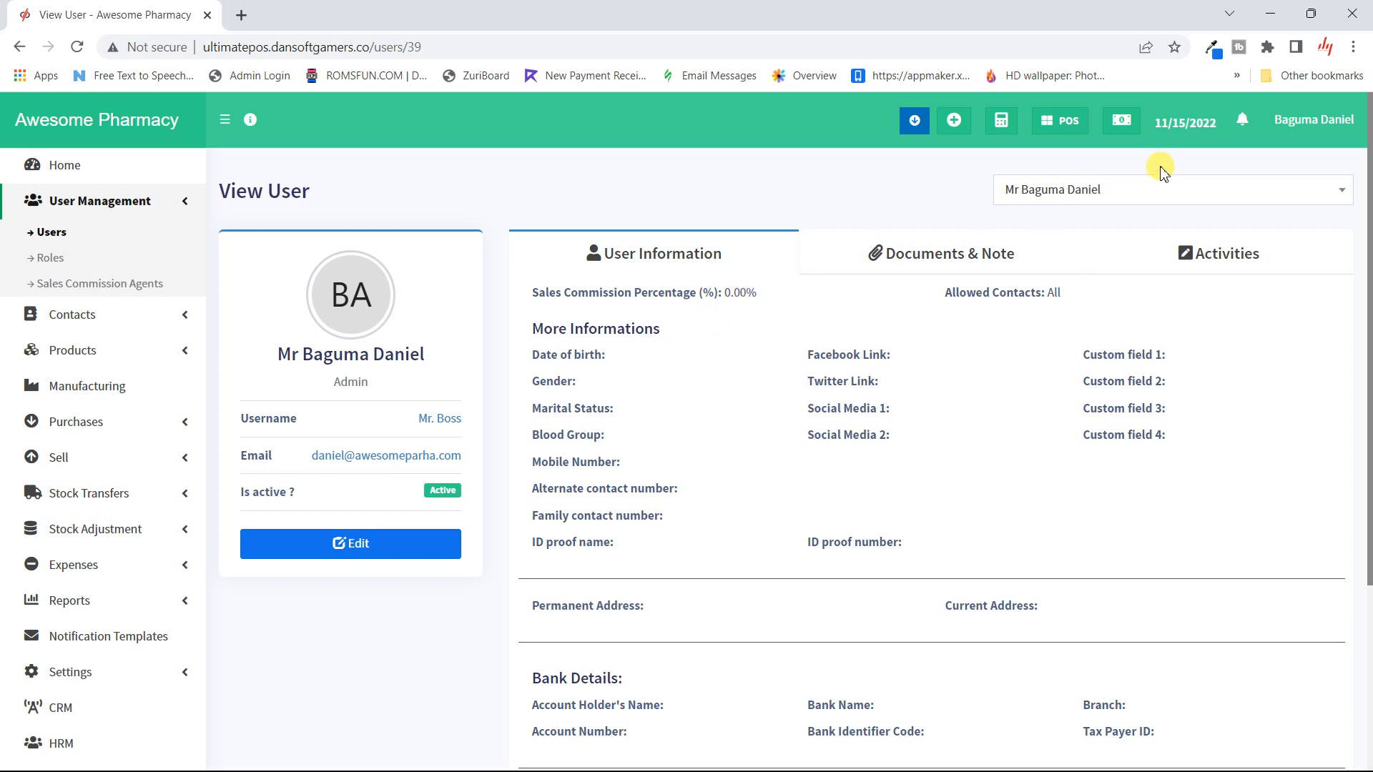
{"action": "left_click", "coordinate": [1144, 194]}
{"action": "left_click", "coordinate": [826, 186]}
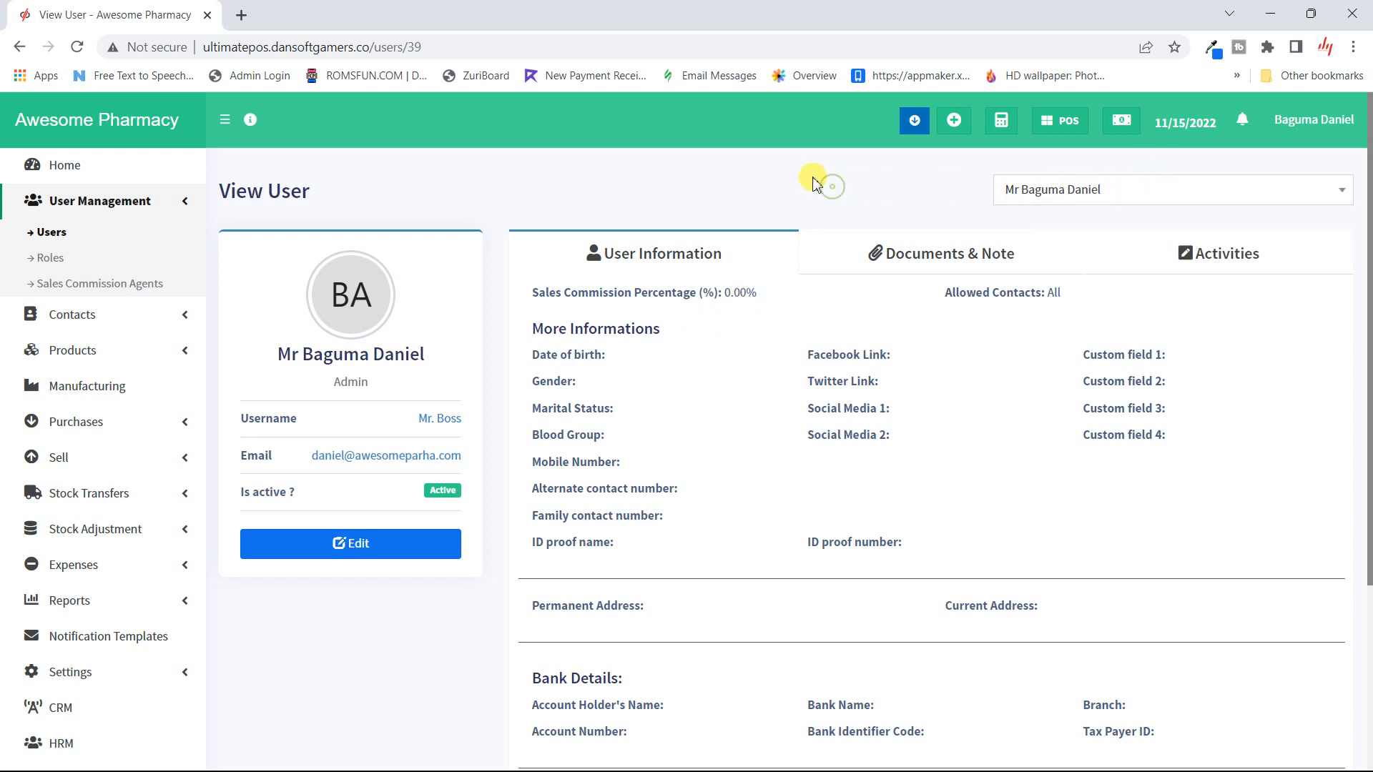